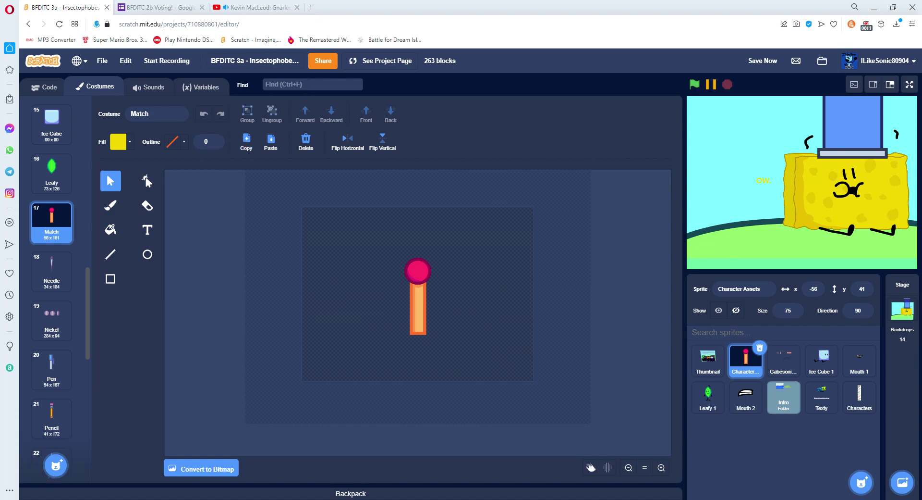
Copy the Match costume into backdrop12, placing and rotating it left of the sponge
left_click(903, 310)
left_click(270, 141)
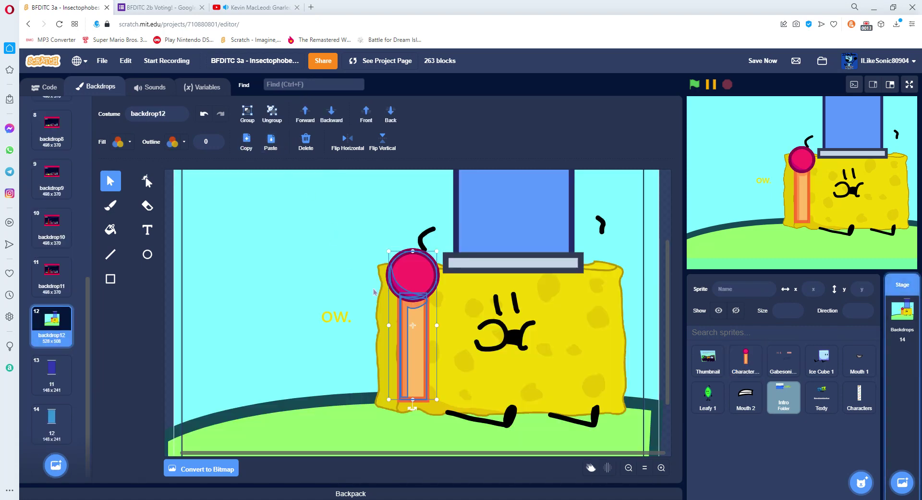
left_click_drag(415, 287, 258, 203)
scroll(336, 279, "down", 2)
left_click_drag(256, 327, 251, 328)
Switch to the Brush and set the paint colour to black
left_click(110, 205)
left_click(118, 141)
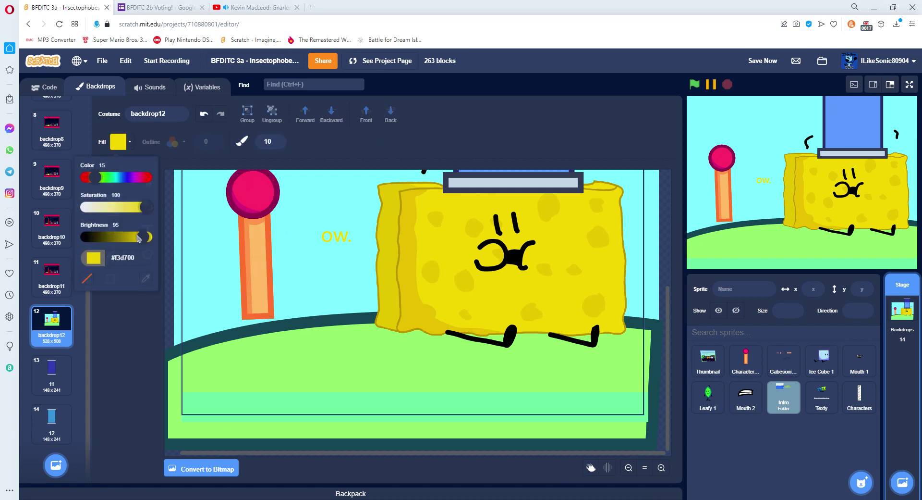
left_click_drag(138, 238, 85, 236)
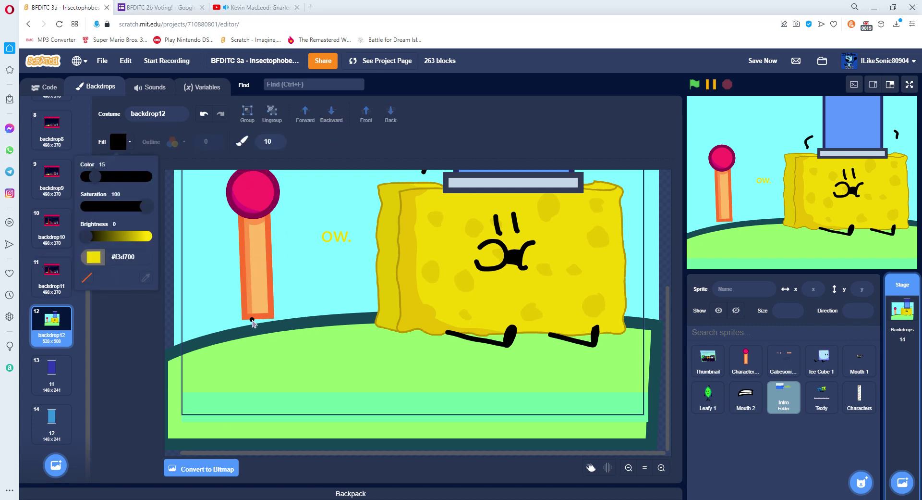
left_click(252, 319)
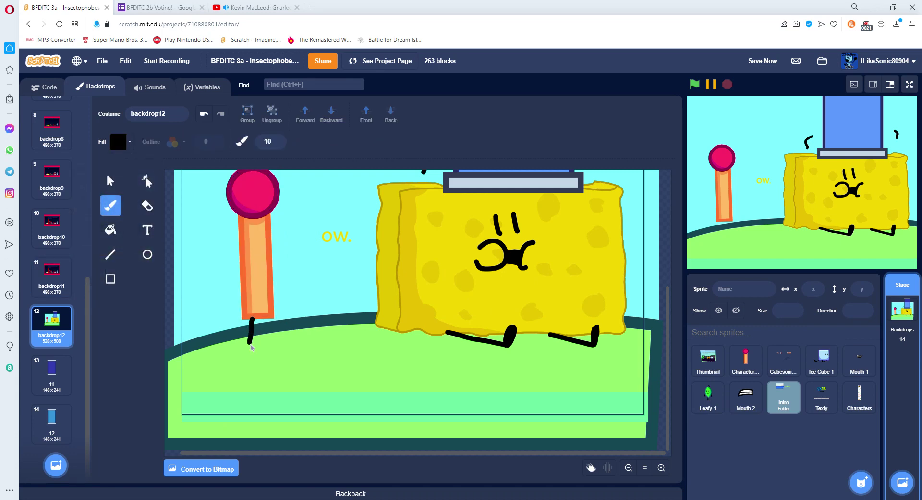
Draw two legs, a smile and an eyebrow on the match
left_click_drag(246, 351, 248, 357)
mouse_move(260, 319)
left_mouse_down()
mouse_move(261, 358)
mouse_move(276, 345)
mouse_move(263, 358)
left_mouse_up()
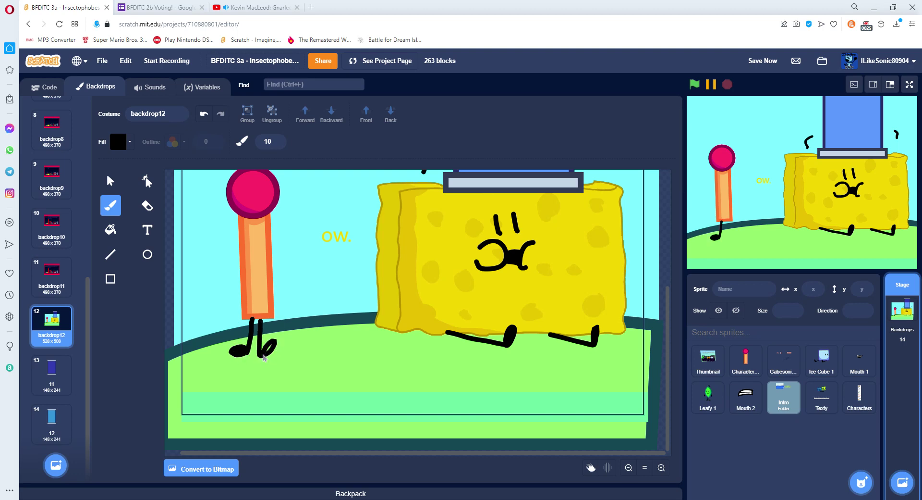
mouse_move(247, 259)
left_mouse_down()
mouse_move(267, 259)
mouse_move(263, 243)
left_mouse_up()
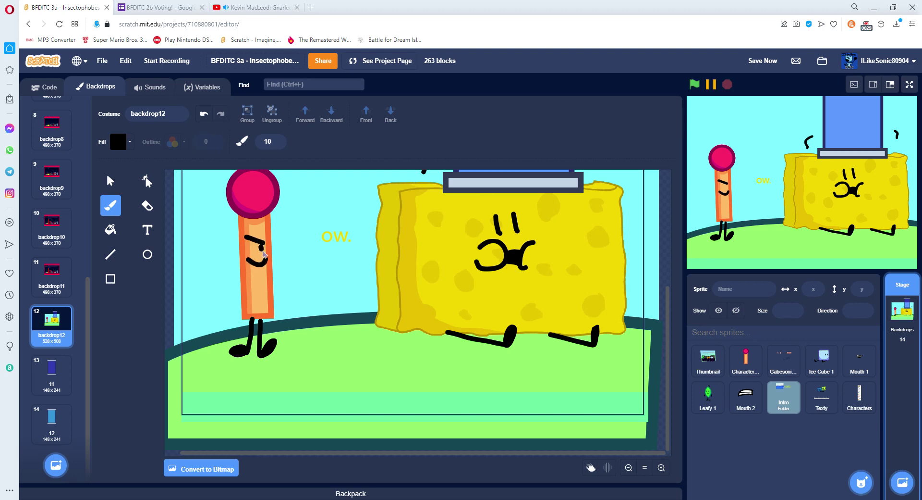
left_click(252, 5)
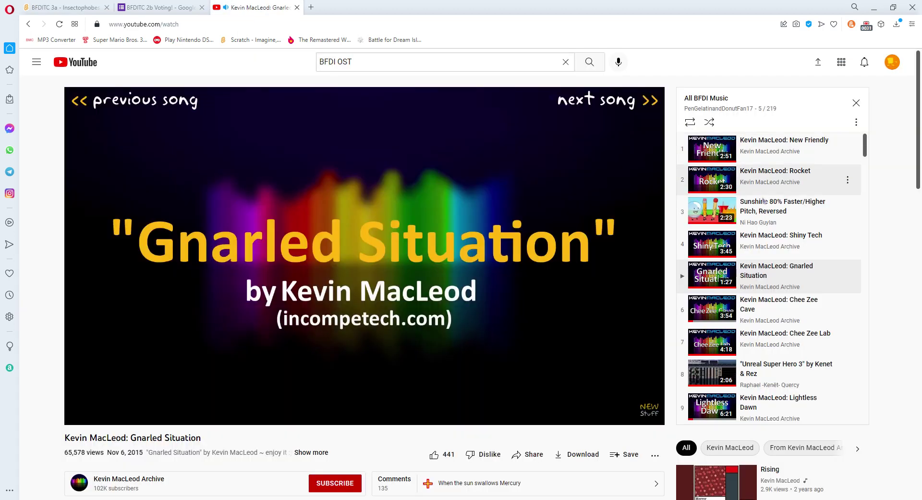
Play Kevin MacLeod's 'Silver Blue Light' from the YouTube playlist, then return to the Scratch editor
scroll(702, 321, "down", 2)
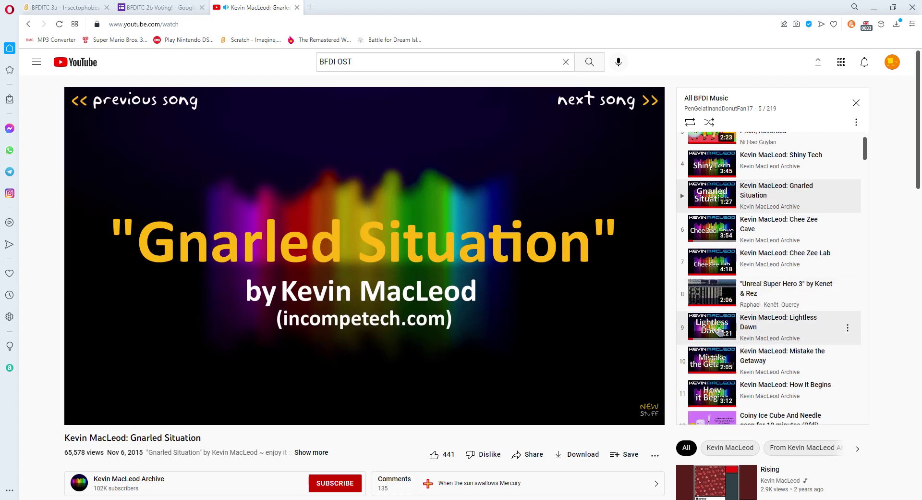
scroll(719, 331, "down", 4)
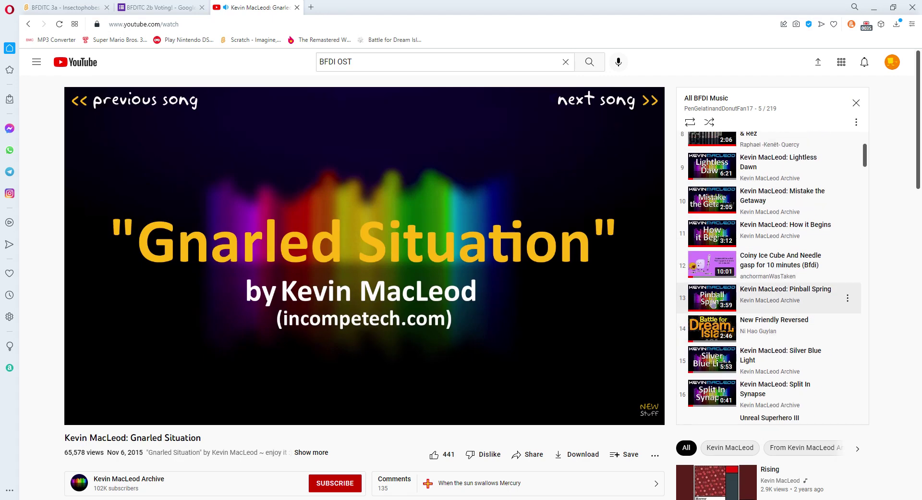
left_click(712, 359)
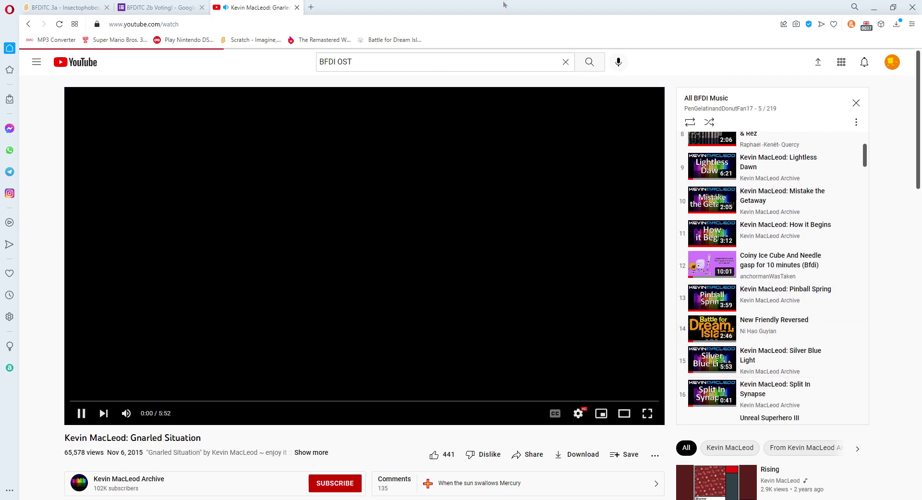
left_click(63, 7)
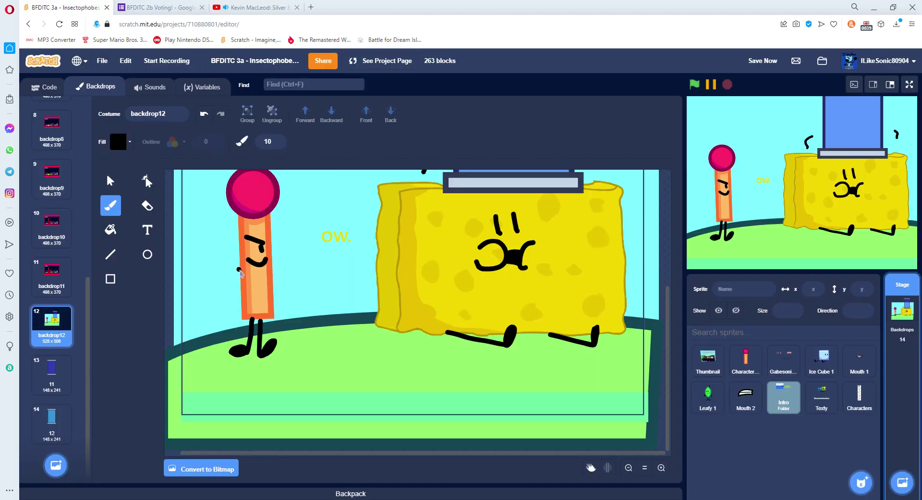
Draw an arm on the match, then bring up the Pencil costume to copy it
mouse_move(243, 271)
left_mouse_down()
mouse_move(263, 283)
mouse_move(272, 268)
left_mouse_up()
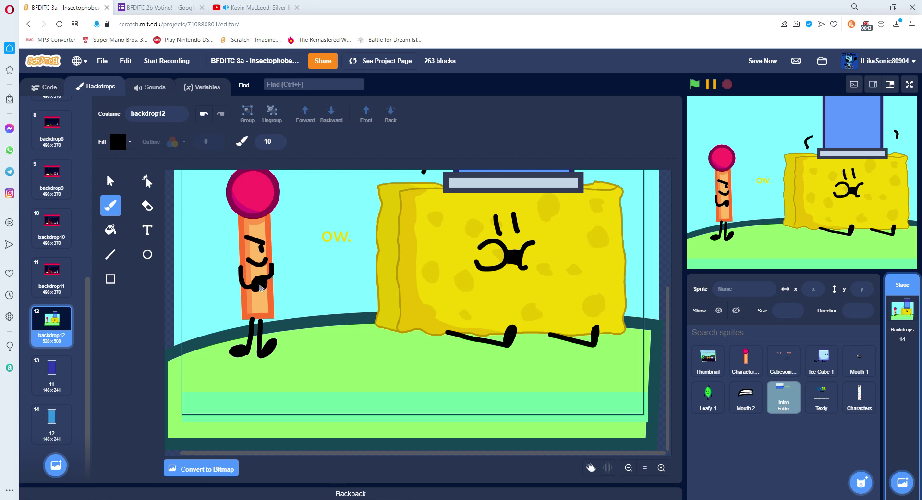
left_click(111, 181)
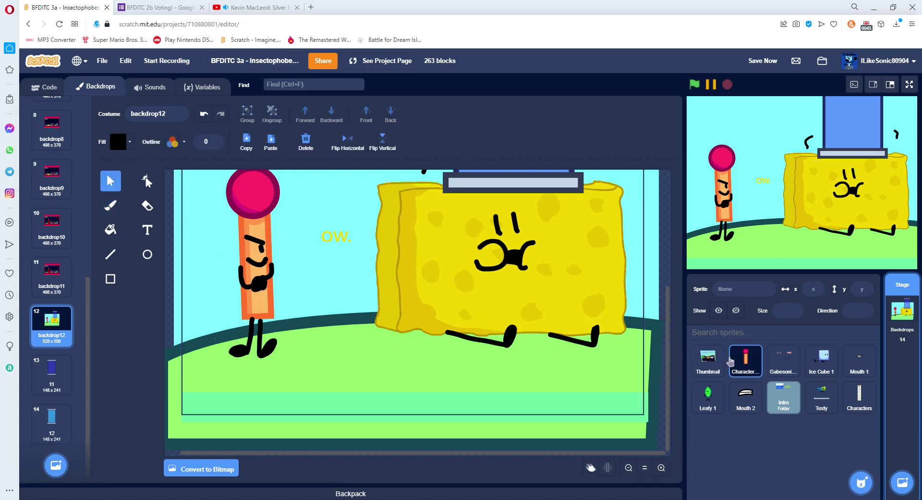
left_click(744, 360)
scroll(75, 277, "down", 5)
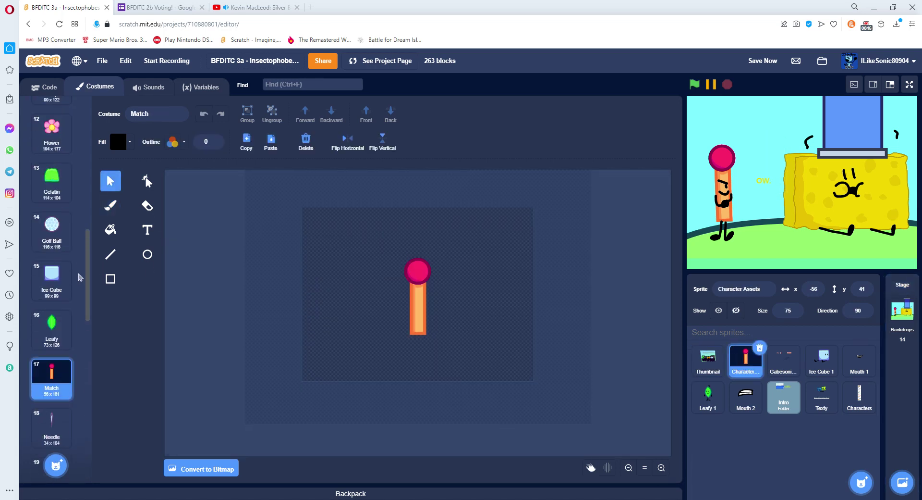
scroll(77, 288, "down", 6)
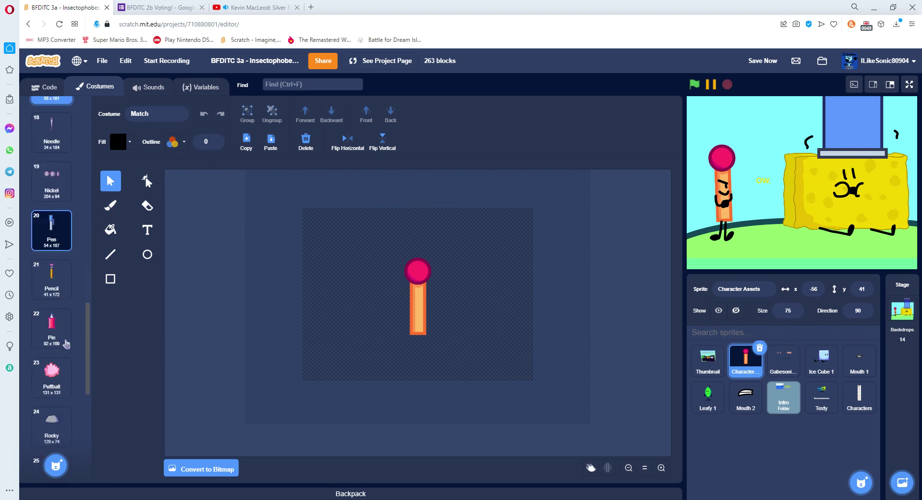
left_click(51, 254)
Paste the pencil into backdrop12 left of the match, slightly tilted
left_click(902, 307)
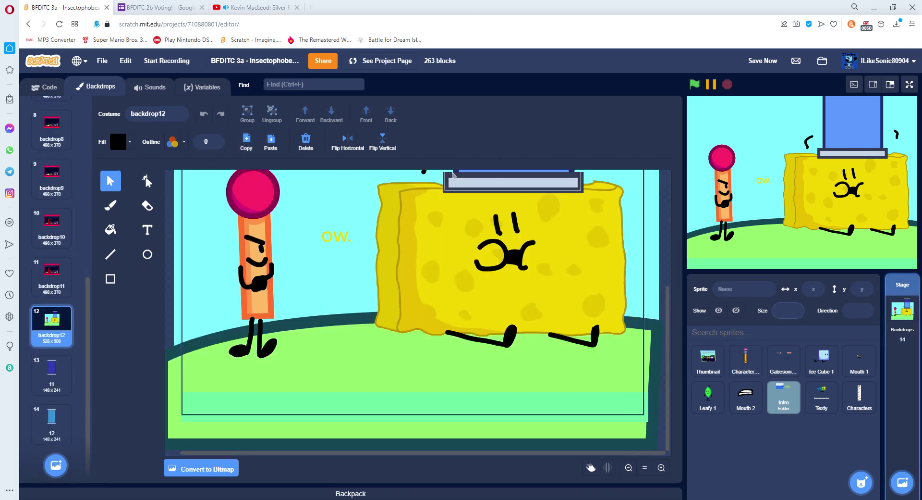
left_click(276, 148)
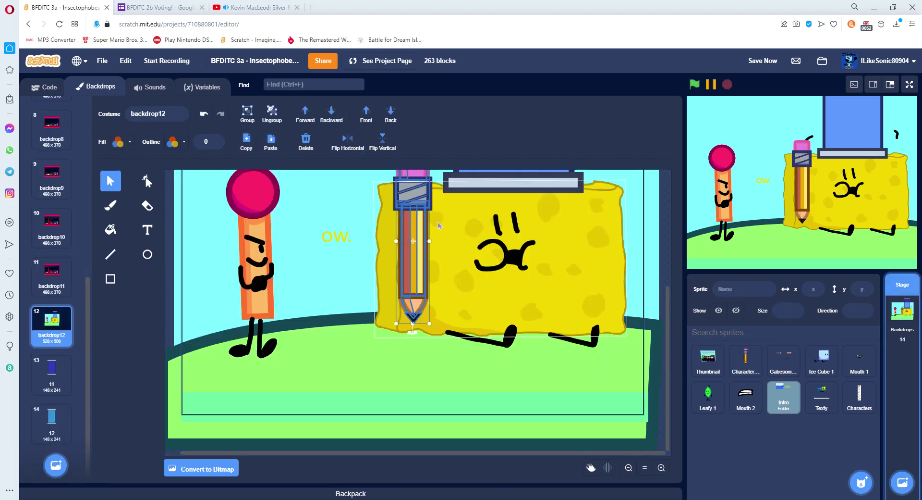
mouse_move(403, 215)
left_mouse_down()
mouse_move(199, 236)
mouse_move(198, 224)
left_mouse_up()
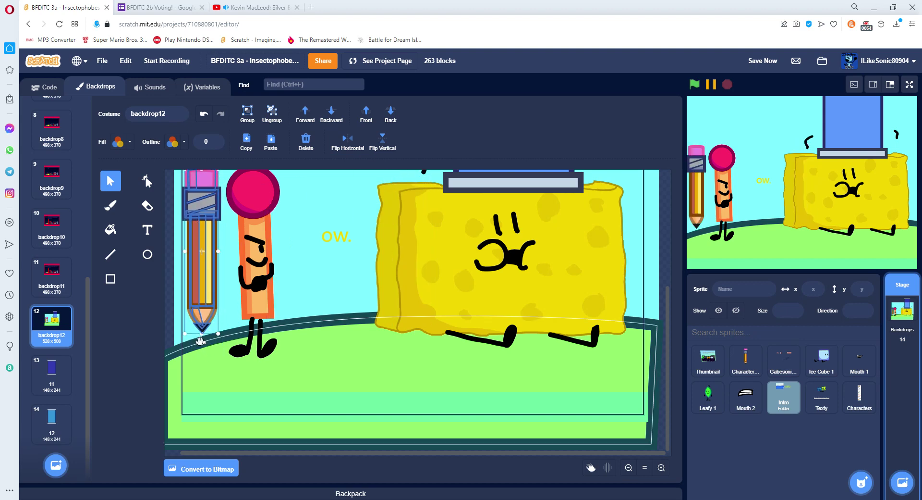
left_click_drag(202, 340, 208, 340)
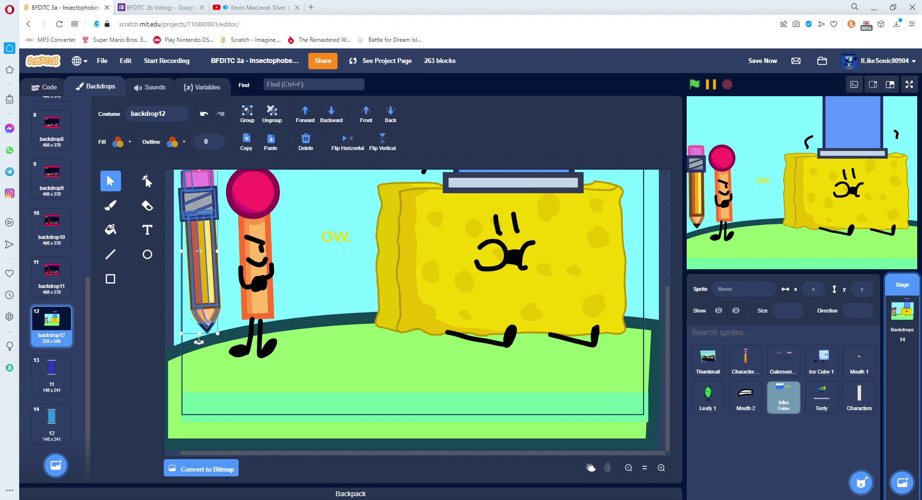
Brush black arms, a mouth, angry eyes and two legs onto the pencil
left_click(116, 207)
left_click_drag(187, 279, 174, 308)
left_click_drag(217, 277, 231, 303)
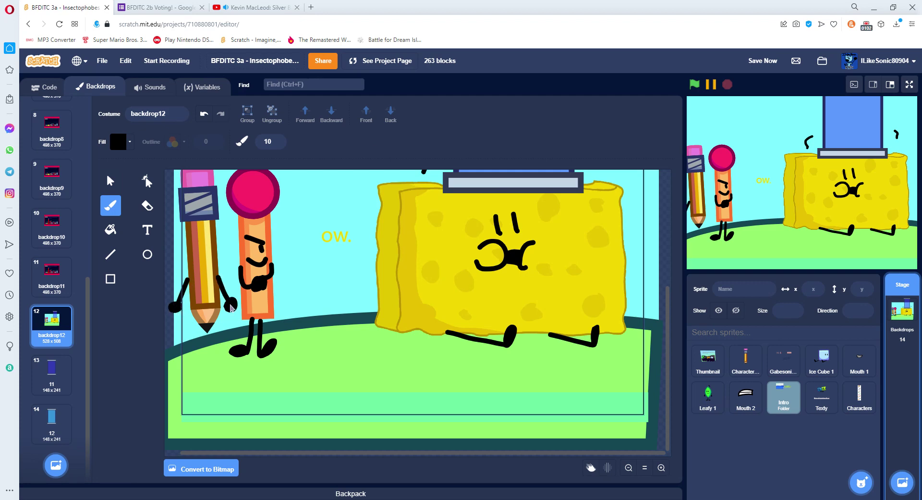
left_click_drag(191, 267, 209, 272)
mouse_move(191, 239)
left_mouse_down()
mouse_move(205, 245)
mouse_move(204, 260)
mouse_move(214, 259)
mouse_move(210, 241)
left_mouse_up()
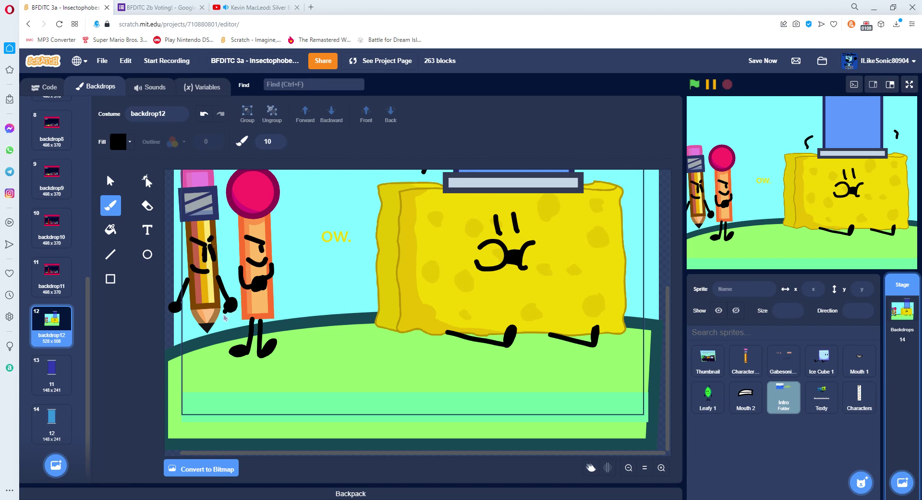
left_click_drag(205, 335, 203, 359)
left_click_drag(214, 325, 212, 362)
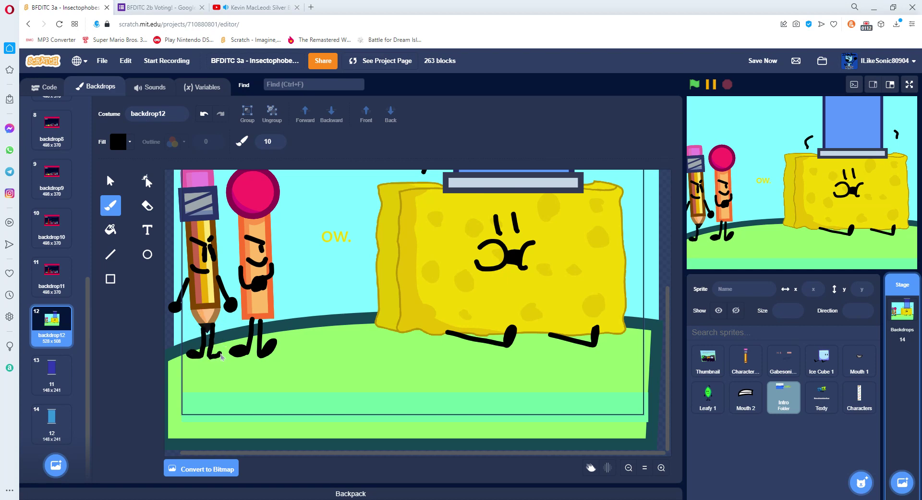
left_click(111, 181)
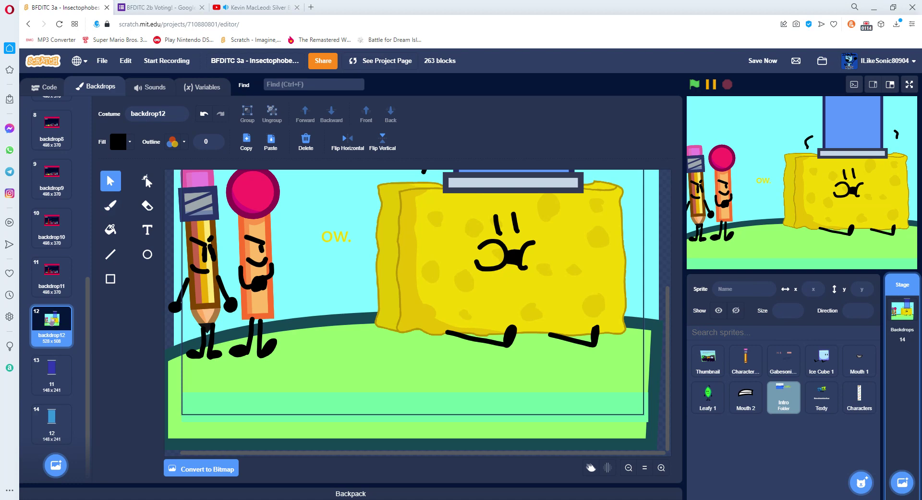
Duplicate backdrop12 as backdrop13 and move the OW. text to the lower middle
right_click(48, 331)
left_click(67, 339)
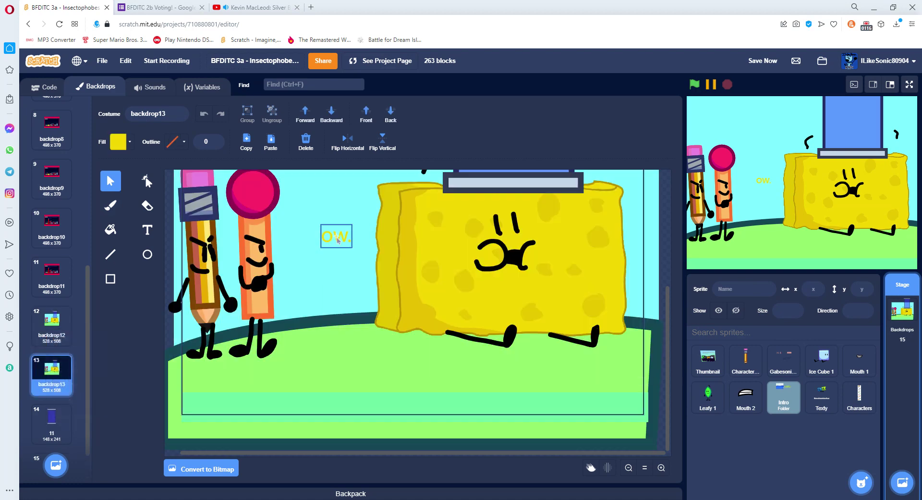
left_click_drag(336, 236, 434, 366)
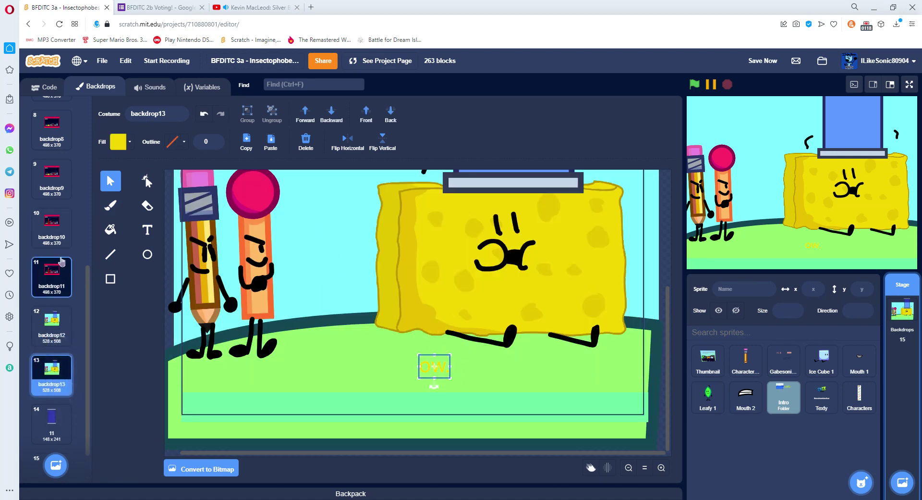
Pick the maroon dialogue-text colour from backdrop3, then return to backdrop13
left_click(48, 146)
scroll(54, 152, "up", 3)
left_click(60, 183)
scroll(294, 235, "up", 2)
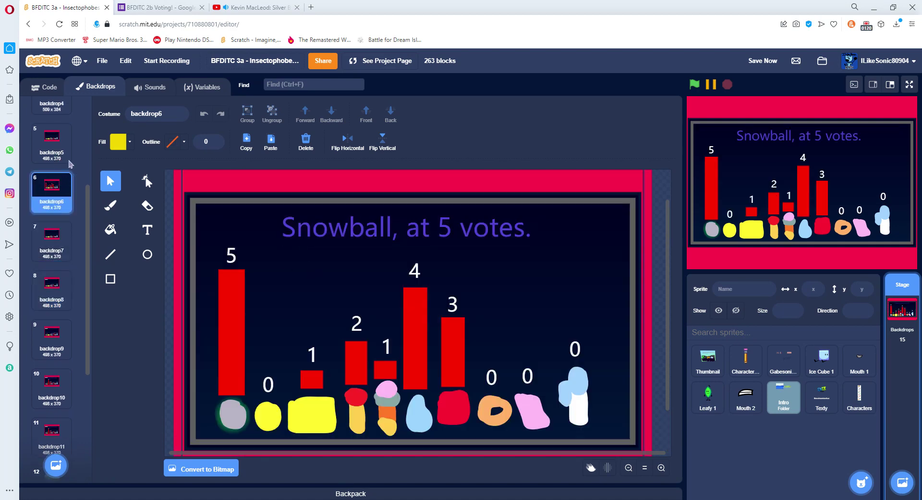
left_click(60, 154)
scroll(59, 154, "up", 2)
left_click(57, 137)
left_click(538, 269)
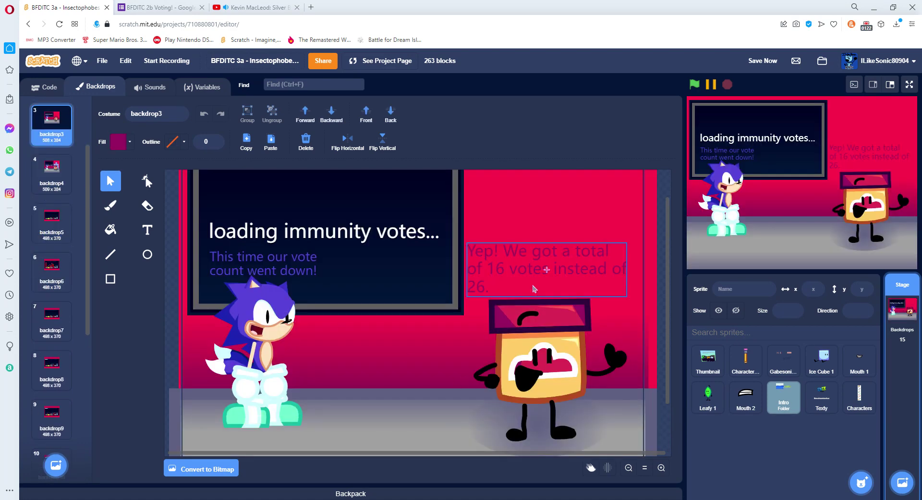
scroll(52, 312, "down", 5)
left_click(50, 368)
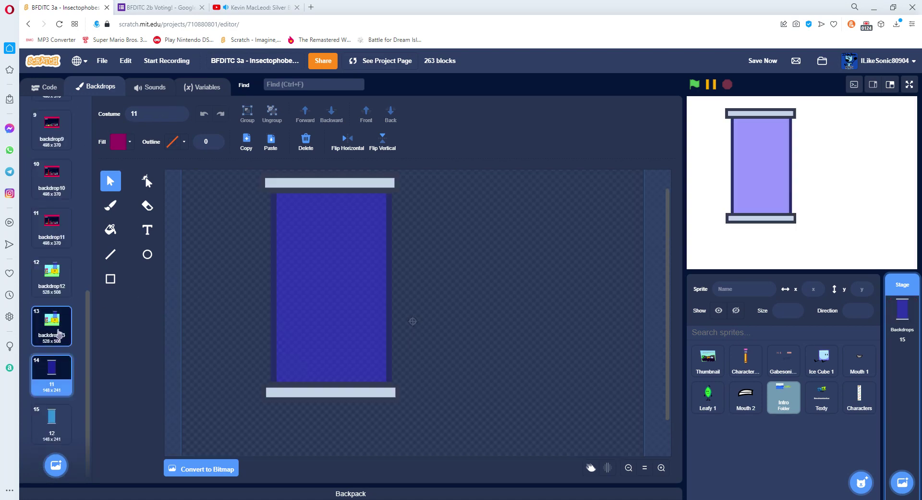
left_click(51, 326)
Type the three-line caption 'Whoops! Seems like our small freezers don't work on his fatness!' below the sponge
left_click(398, 360)
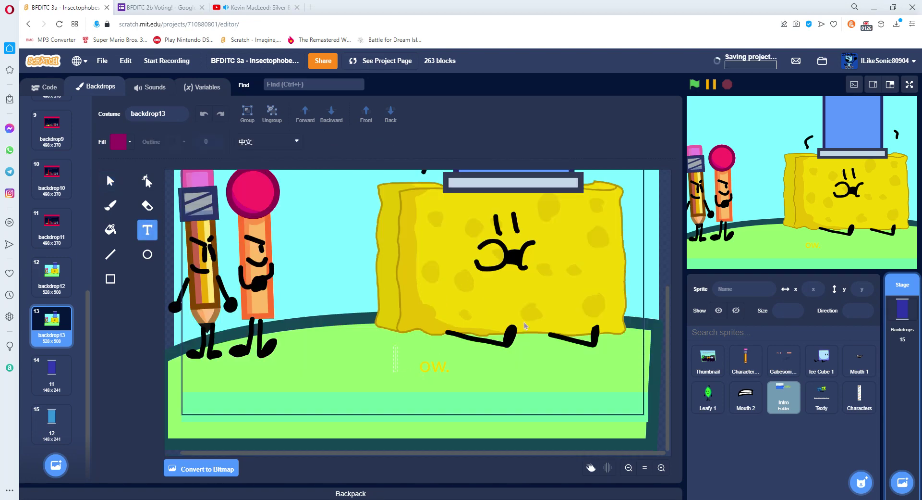
type("Whoops! S")
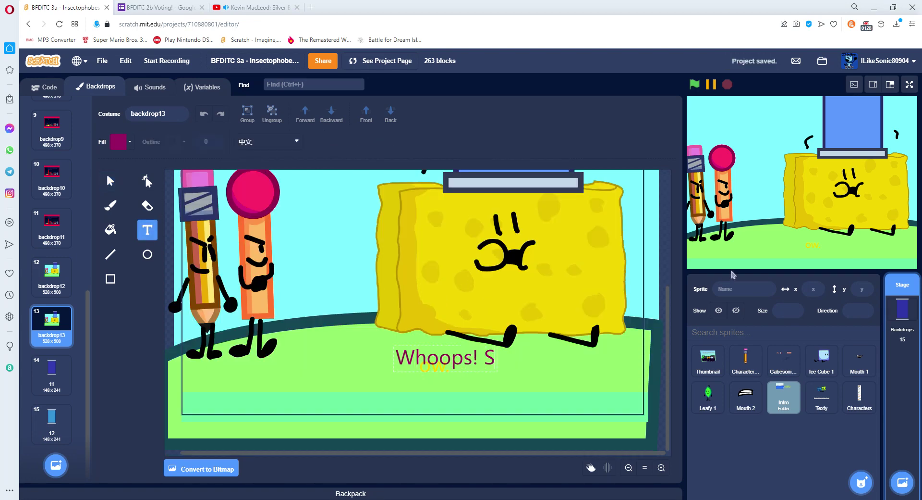
type("eems like our")
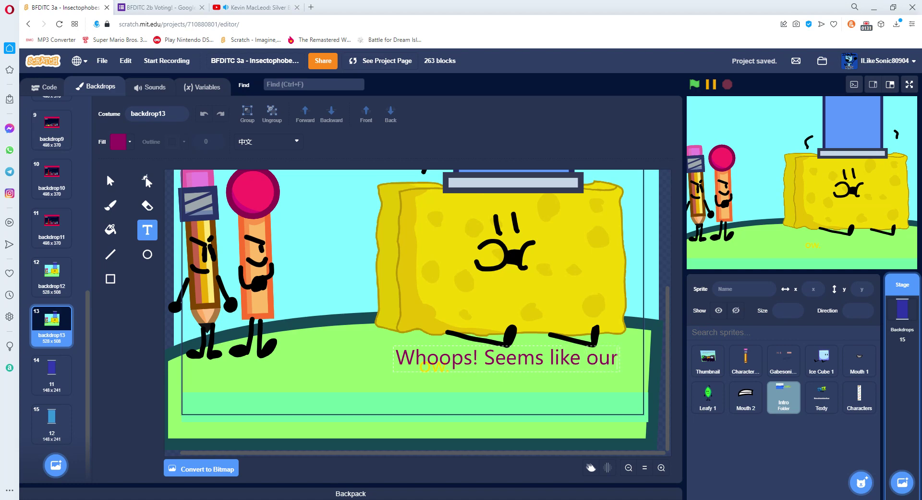
key("Return")
type("small fre")
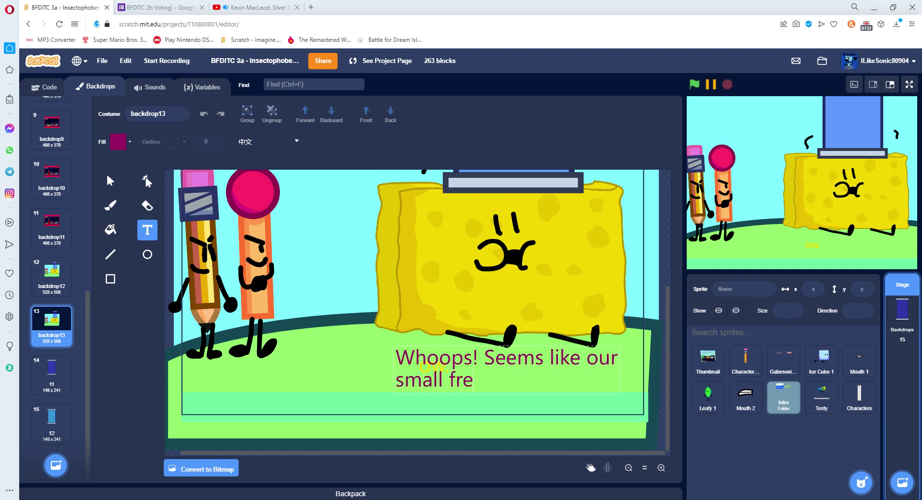
type("ezers don't work!")
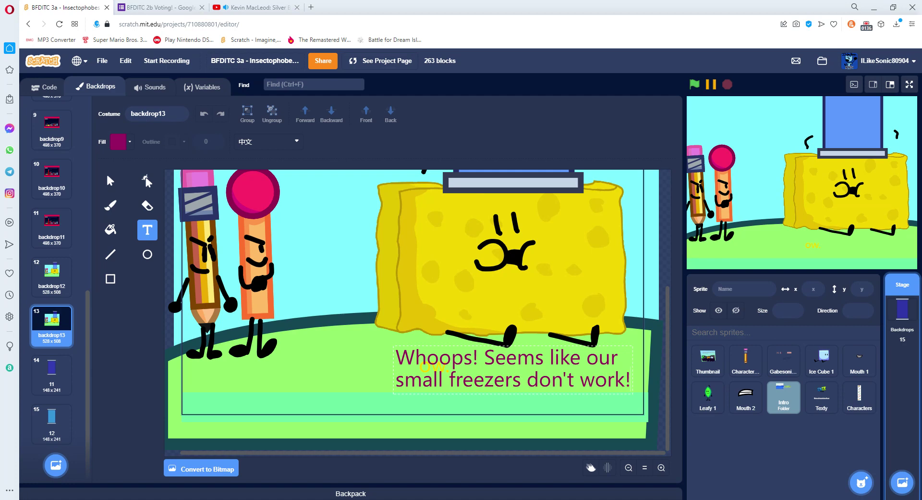
key("BackSpace")
key("Return")
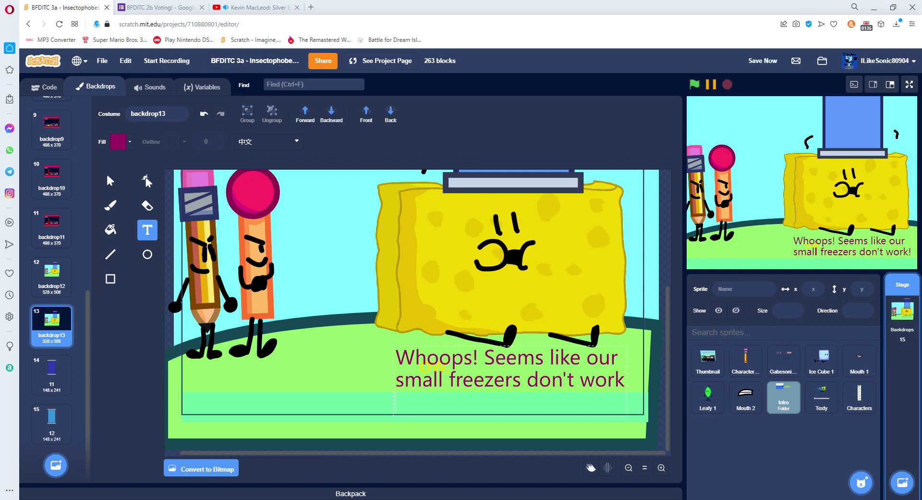
type("on his fatness!")
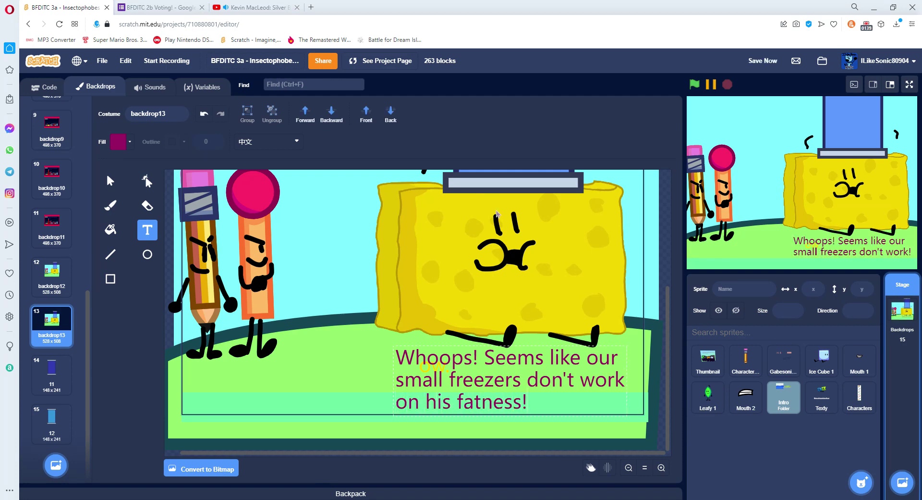
Shift the caption block into place and delete the stray yellow text fragment
left_click(110, 181)
mouse_move(500, 382)
left_mouse_down()
mouse_move(286, 368)
mouse_move(532, 369)
mouse_move(513, 375)
left_mouse_up()
left_click(435, 367)
left_click(305, 141)
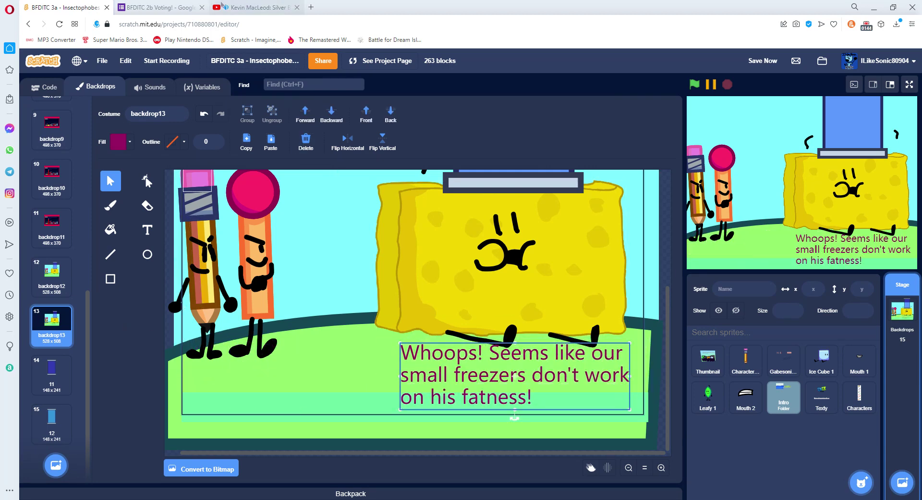
Duplicate backdrop13 and replace the sponge's mouth with a newly brushed strained mouth
right_click(62, 338)
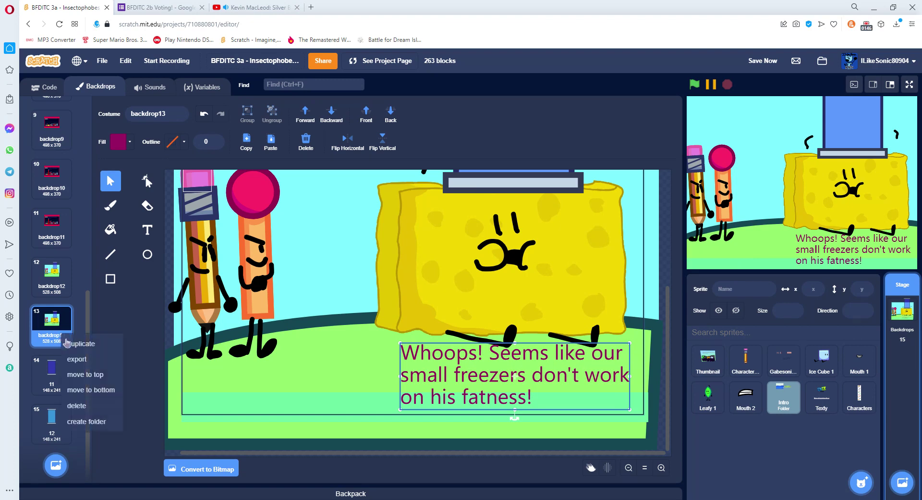
left_click(73, 343)
left_click(520, 265)
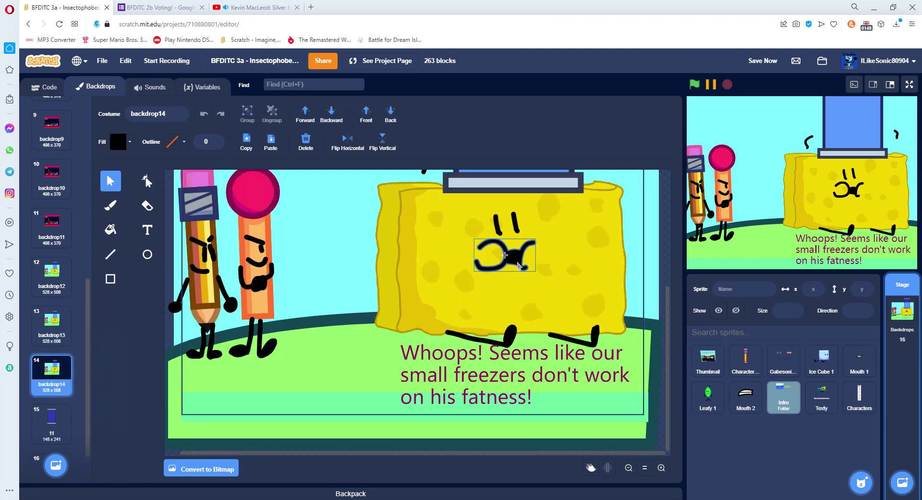
left_click(306, 140)
left_click(111, 205)
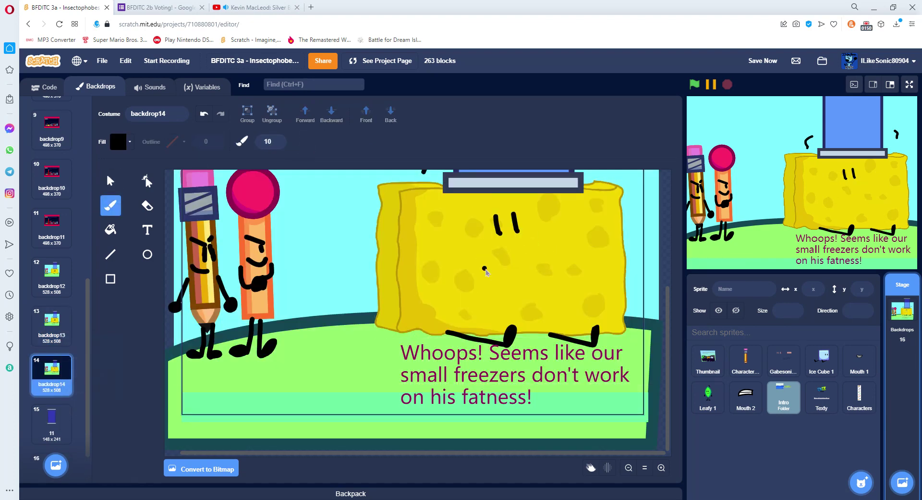
mouse_move(494, 262)
left_mouse_down()
mouse_move(497, 283)
mouse_move(510, 272)
mouse_move(524, 279)
left_mouse_up()
left_click(110, 181)
left_click(486, 229)
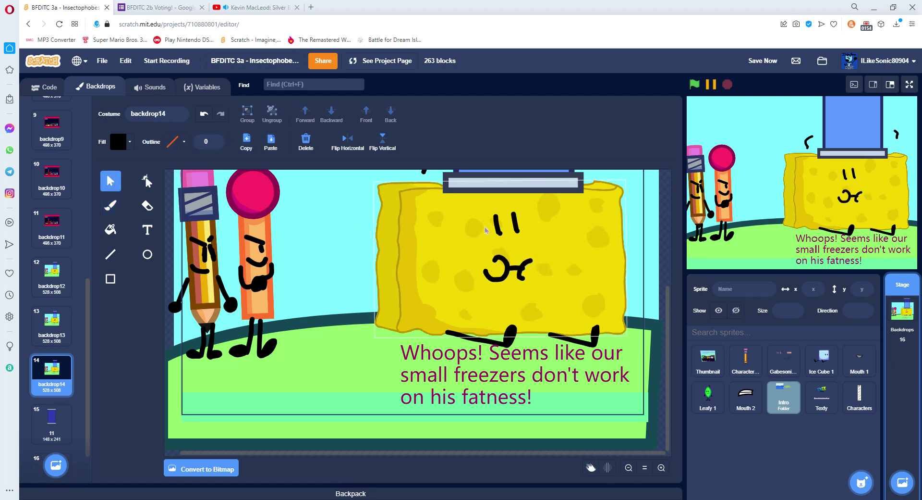
Lower the sponge's eyes and delete both eyebrows and the blue freezer box above it
mouse_move(496, 228)
left_mouse_down()
mouse_move(509, 249)
mouse_move(524, 245)
left_mouse_up()
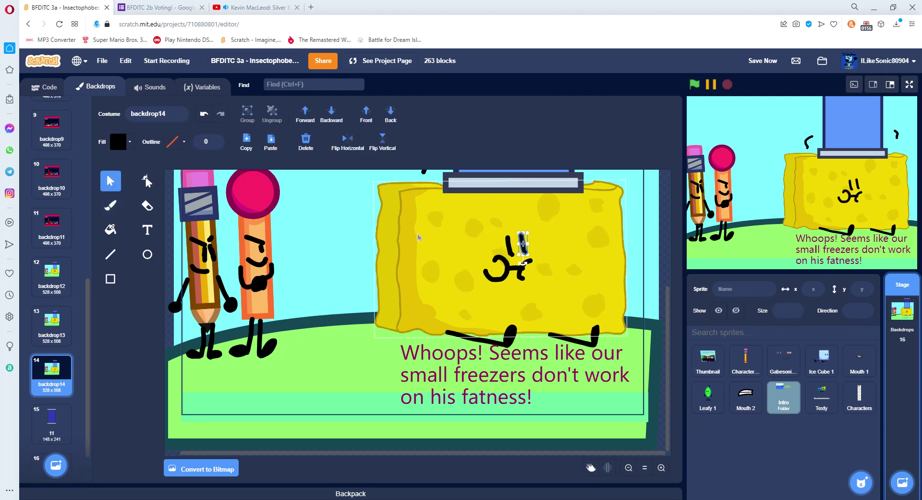
scroll(418, 235, "up", 3)
left_click(426, 237)
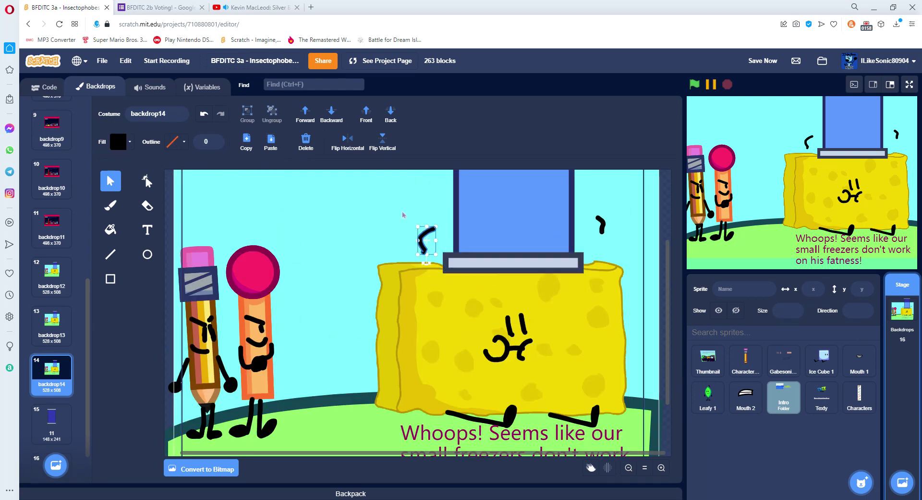
left_click(300, 141)
left_click(601, 225)
left_click(305, 142)
left_click(534, 220)
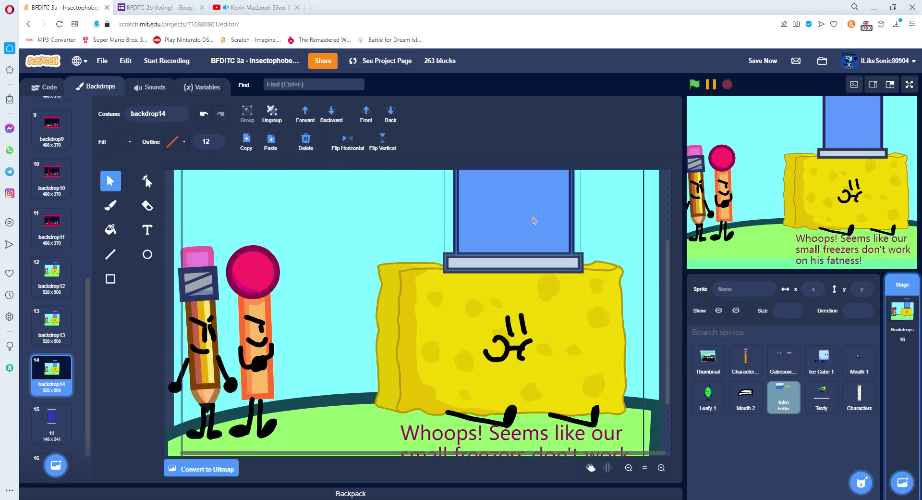
key("Delete")
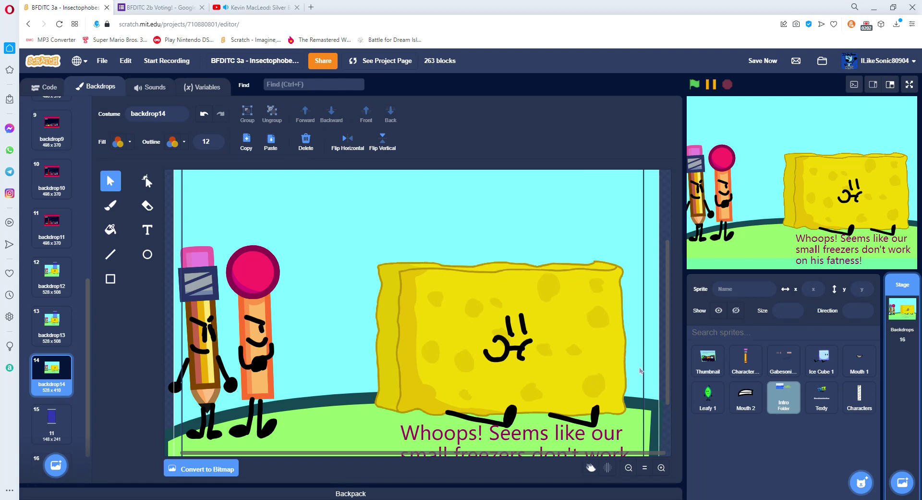
Duplicate backdrop14 as backdrop15 and rewrite the caption to 'We'll use the large backups instead! I only have 1 though...'
left_click(644, 467)
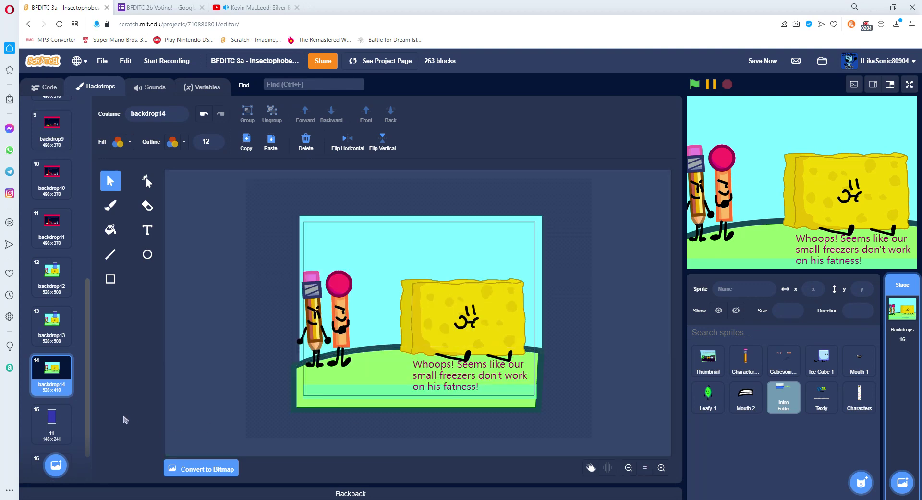
right_click(64, 378)
left_click(81, 383)
left_click(472, 381)
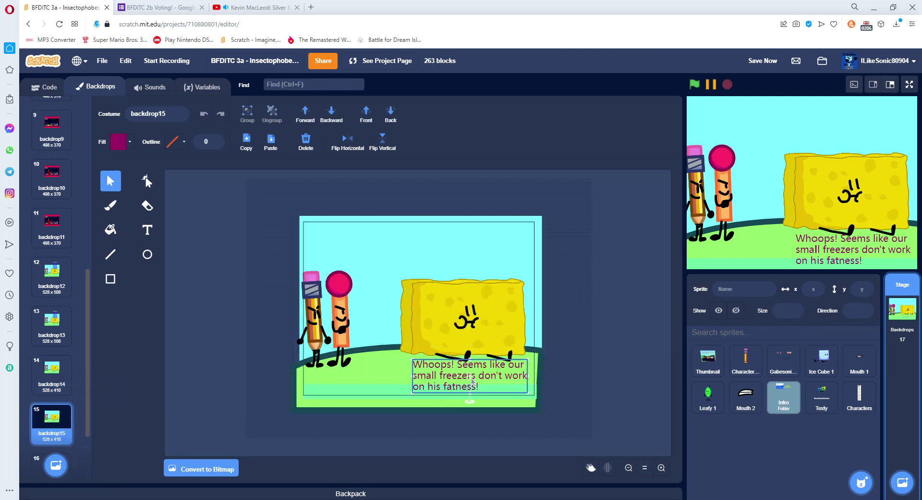
double_click(472, 379)
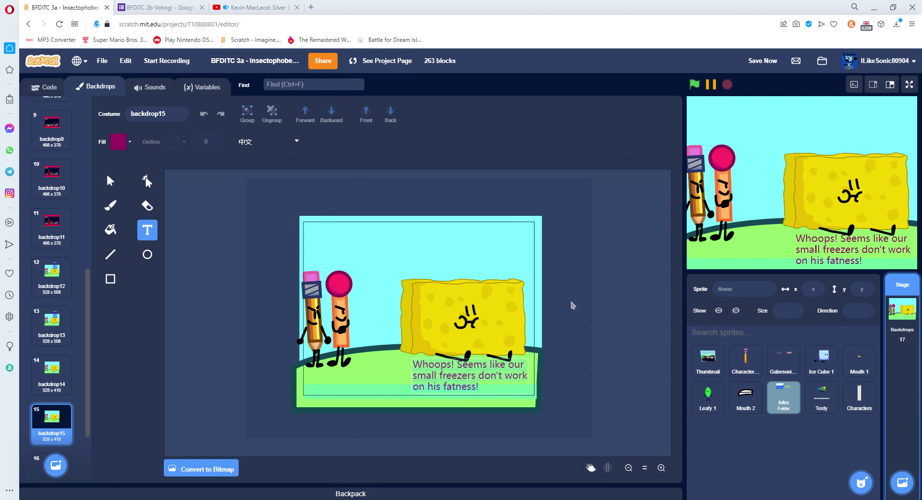
type("We'll use the large")
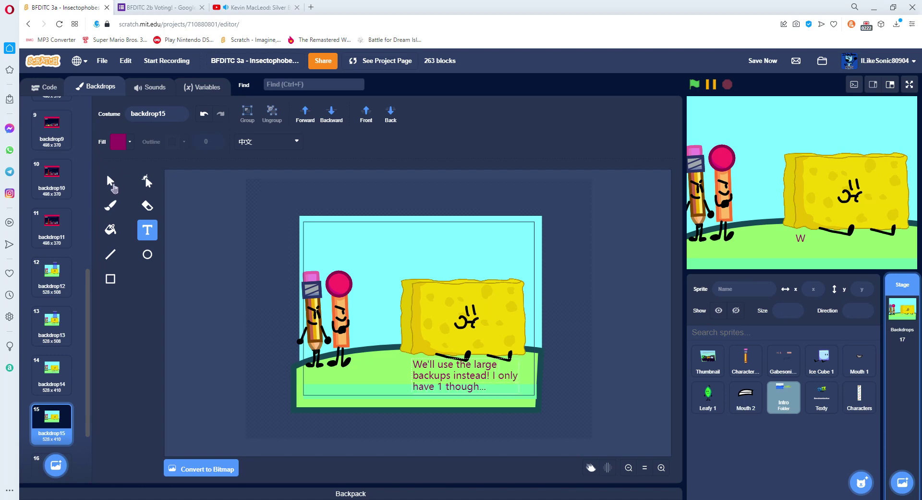
left_click(106, 172)
scroll(79, 442, "down", 2)
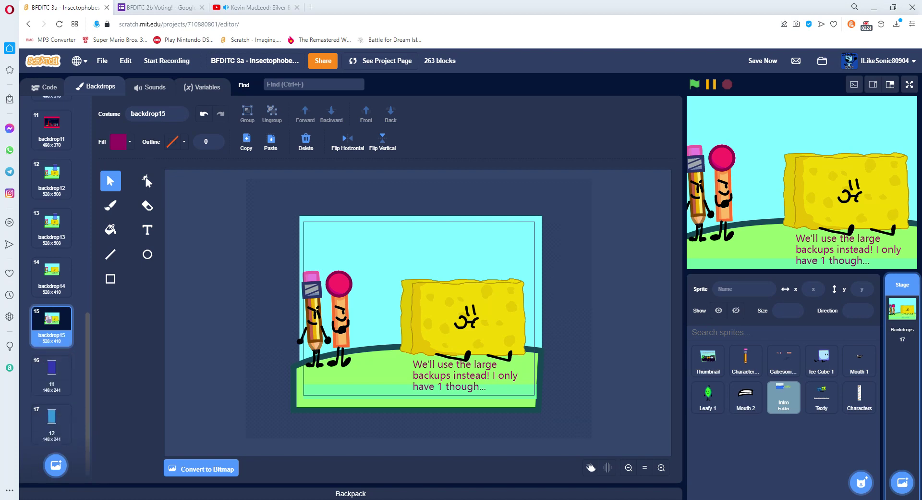
Duplicate backdrop15 as backdrop16 and delete its caption
right_click(51, 328)
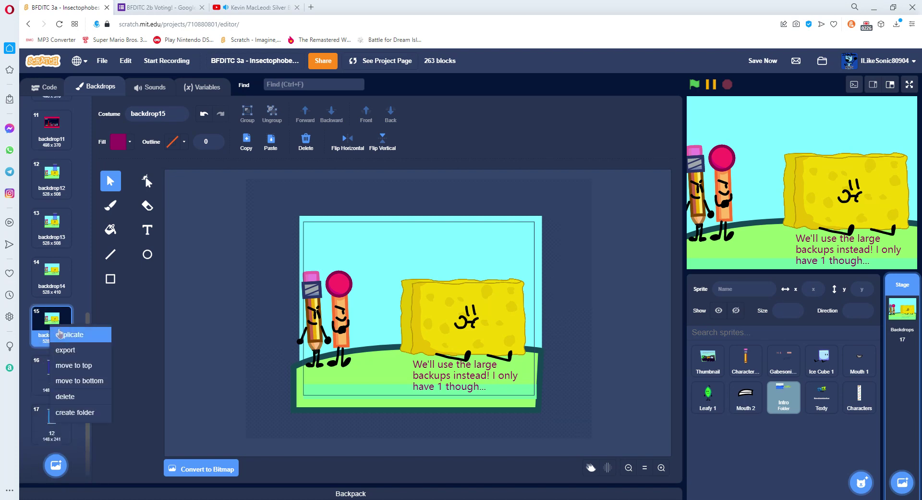
left_click(70, 334)
left_click(461, 375)
left_click(305, 142)
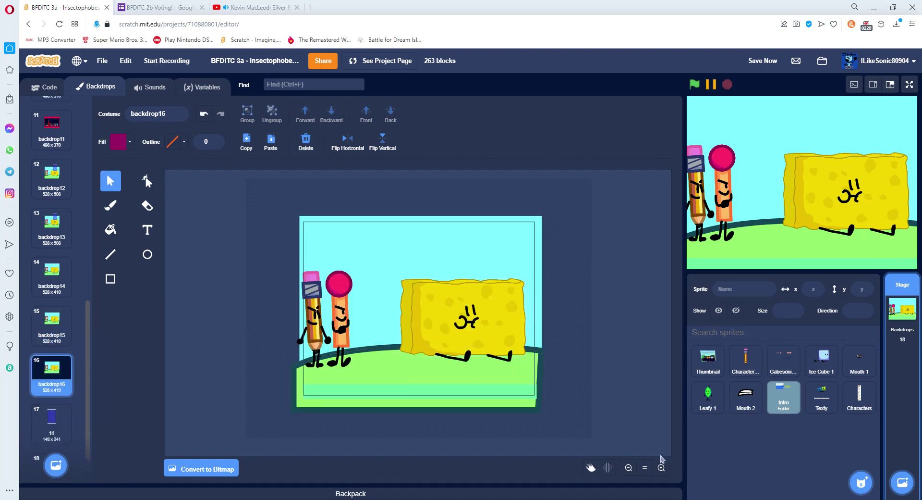
left_click(661, 467)
Tilt the sponge slightly clockwise, raise it, and reposition its left eye line
left_click(479, 346)
left_click_drag(508, 410, 503, 409)
left_click_drag(443, 366, 444, 349)
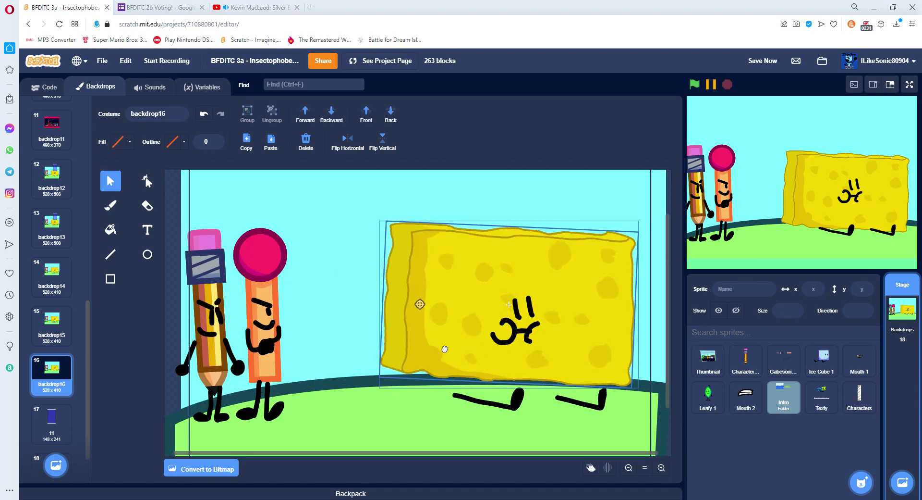
left_click(520, 325)
mouse_move(517, 306)
left_mouse_down()
mouse_move(521, 293)
mouse_move(515, 313)
mouse_move(534, 311)
left_mouse_up()
left_click(530, 306)
Replace the sponge's flat legs with two short bent legs drawn beneath it
left_click(518, 397)
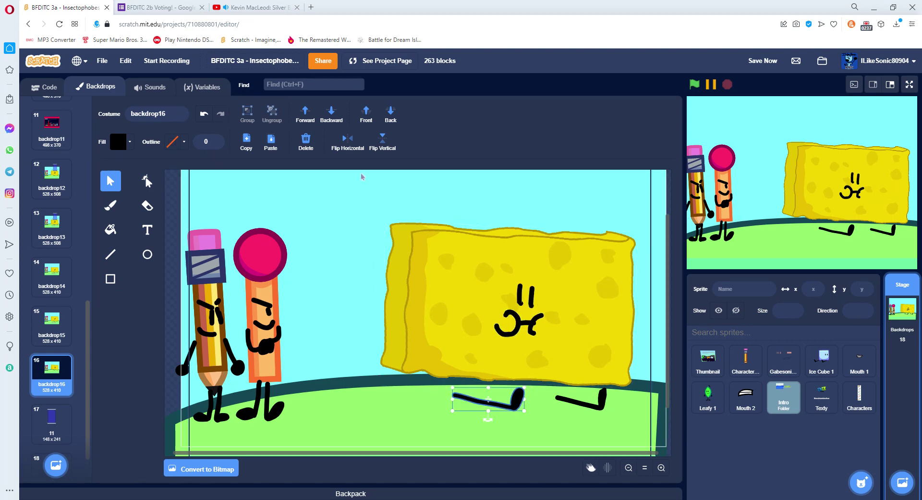
left_click(309, 145)
left_click(560, 408)
left_click(579, 404)
left_click(312, 148)
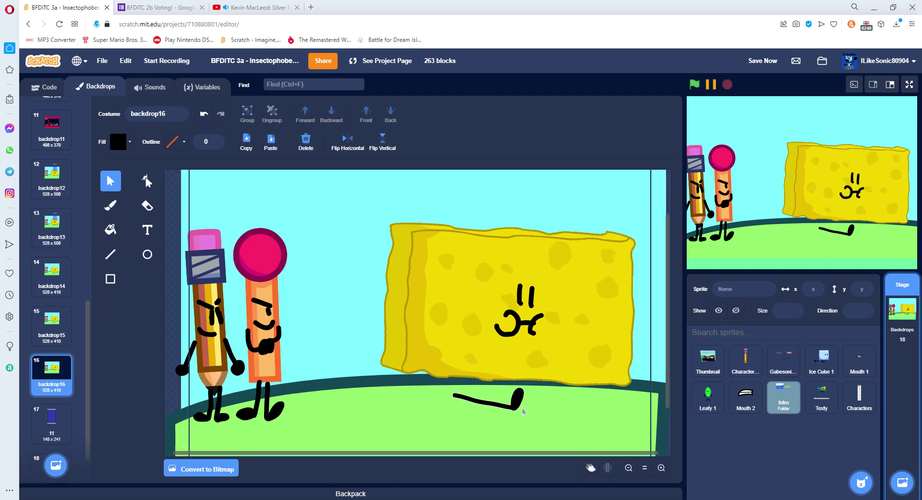
left_click(520, 401)
left_click(306, 141)
left_click(110, 205)
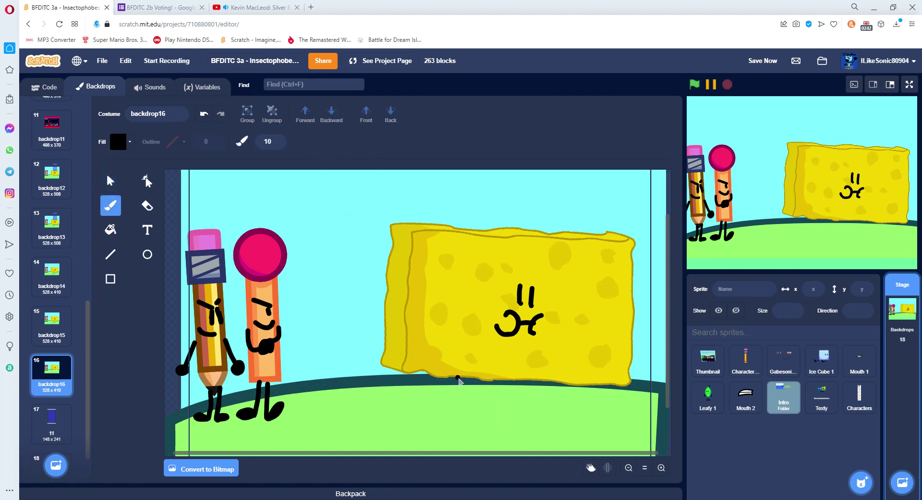
left_click_drag(459, 380, 494, 395)
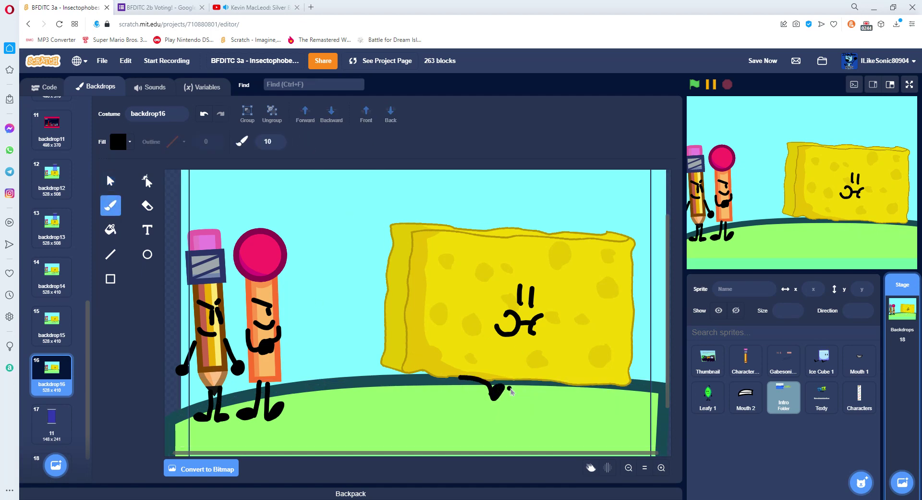
mouse_move(542, 378)
left_mouse_down()
mouse_move(561, 400)
mouse_move(573, 394)
left_mouse_up()
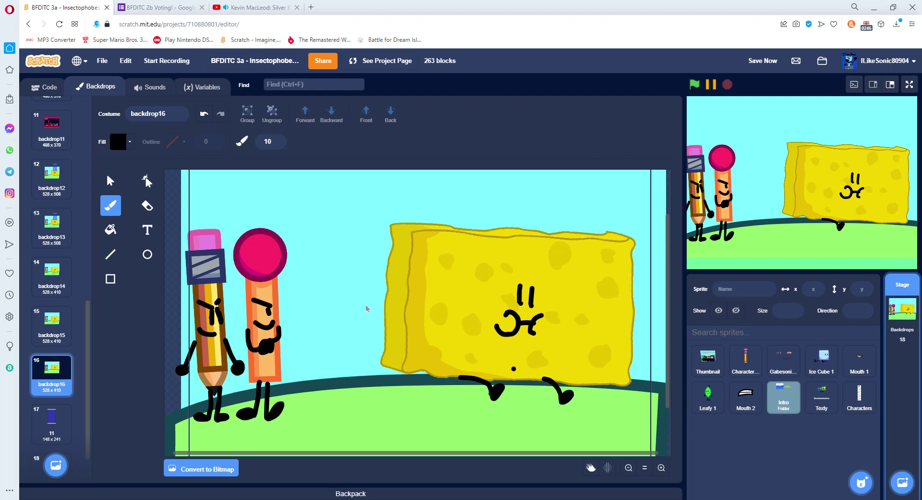
left_click(106, 179)
left_click(51, 420)
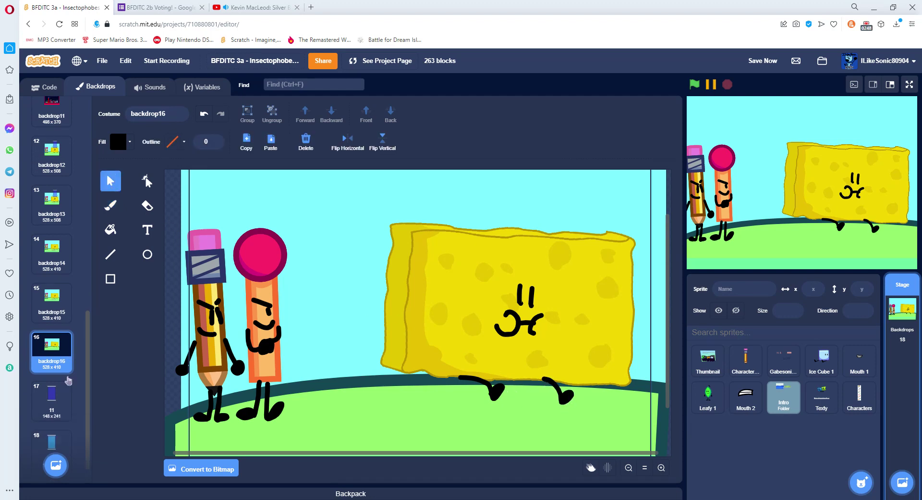
Copy the door shape from the other backdrop and paste it over the sponge in backdrop16
left_click(245, 139)
left_click(52, 324)
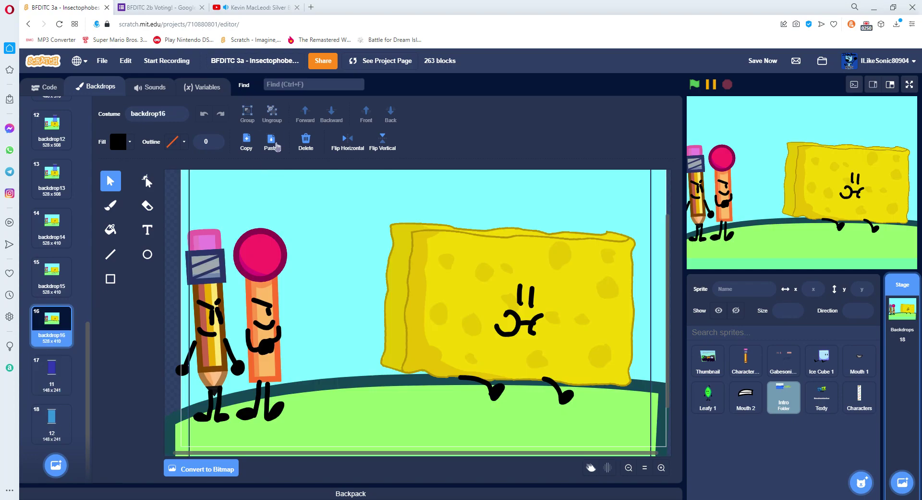
left_click(271, 141)
left_click_drag(308, 317, 404, 331)
left_click_drag(498, 297, 660, 298)
Fit the glass cage around the sponge, stretch it taller, and group its shapes into one object
scroll(576, 340, "down", 3)
left_click_drag(543, 323, 532, 339)
left_click_drag(590, 285, 586, 286)
left_click_drag(646, 251, 665, 260)
scroll(665, 259, "up", 6)
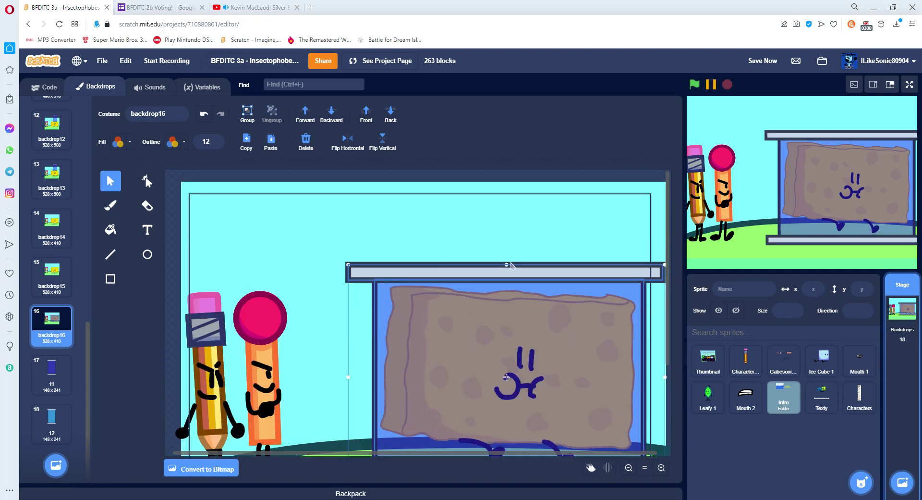
mouse_move(504, 263)
left_mouse_down()
mouse_move(505, 188)
mouse_move(506, 196)
left_mouse_up()
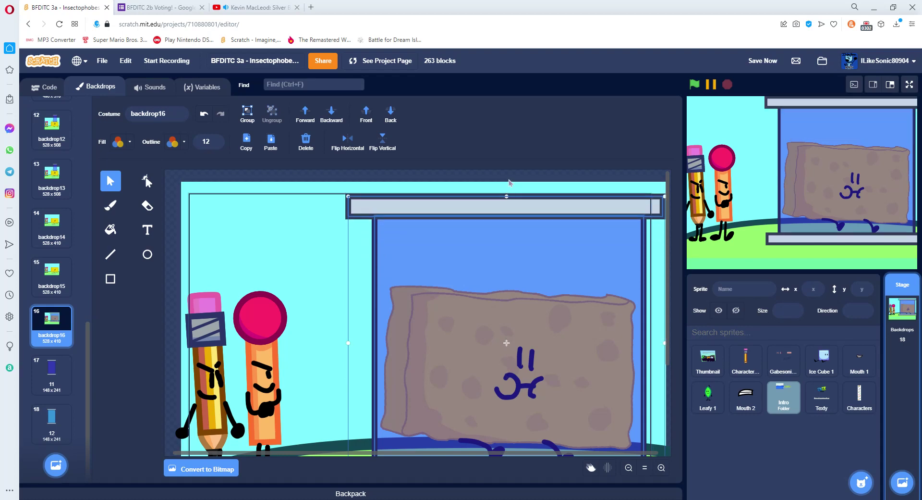
left_click(258, 118)
Reset the canvas to default zoom and delete the spare backdrop 17
left_click(661, 468)
left_click(645, 467)
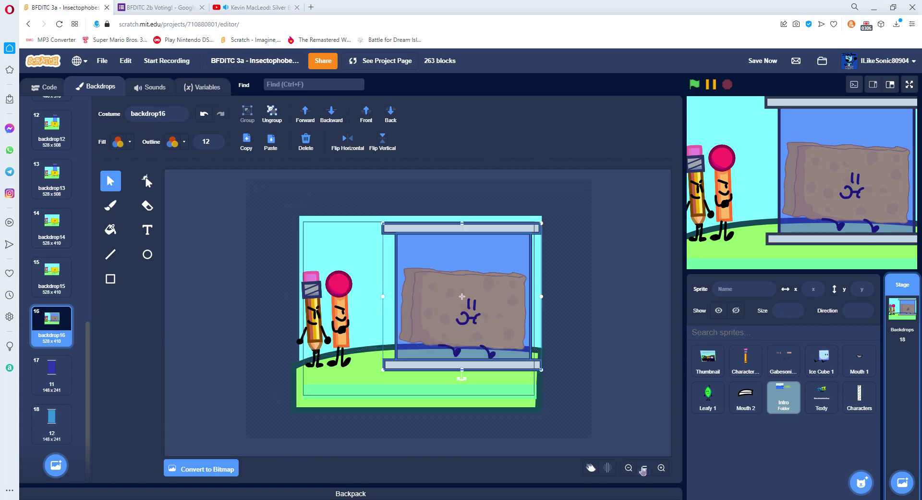
right_click(54, 364)
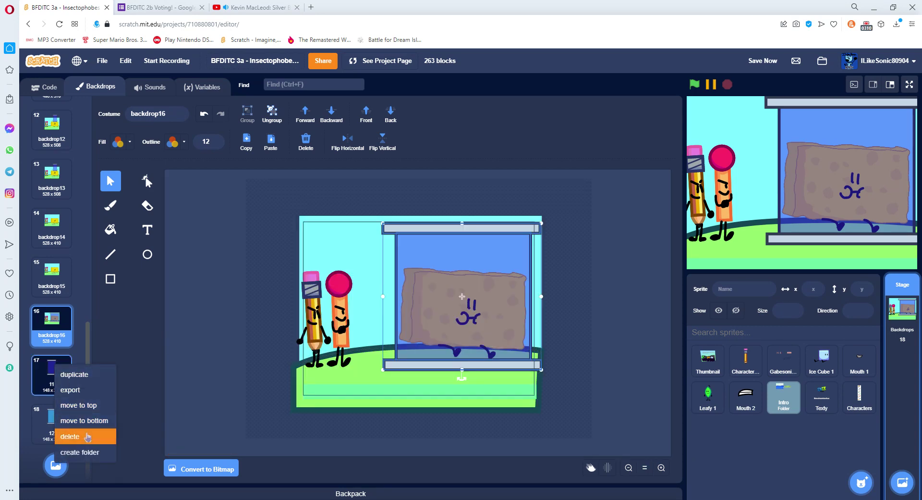
left_click(87, 436)
Duplicate backdrop16 as backdrop17 and delete the glass cage around the sponge
right_click(54, 377)
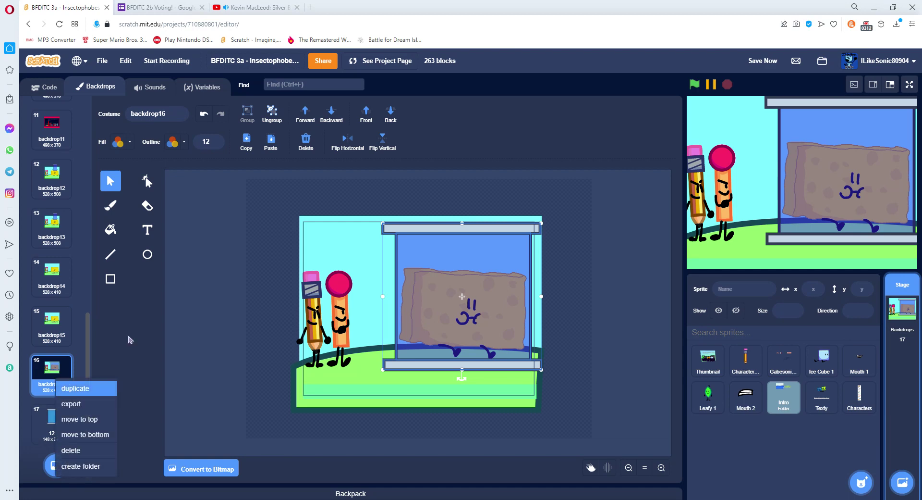
left_click(72, 388)
left_click(454, 249)
left_click(305, 142)
Take the blue glass door from backdrop 18, then delete backdrop 18
scroll(50, 441, "down", 1)
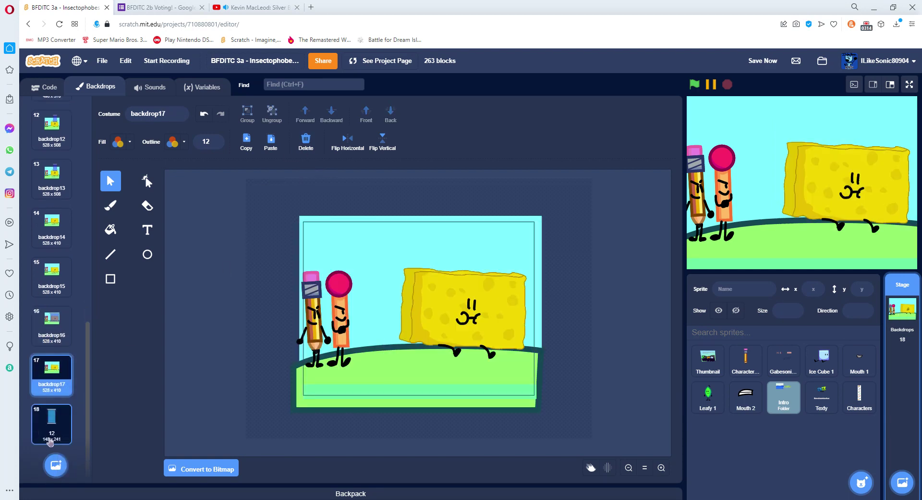
left_click(59, 435)
left_click(354, 267)
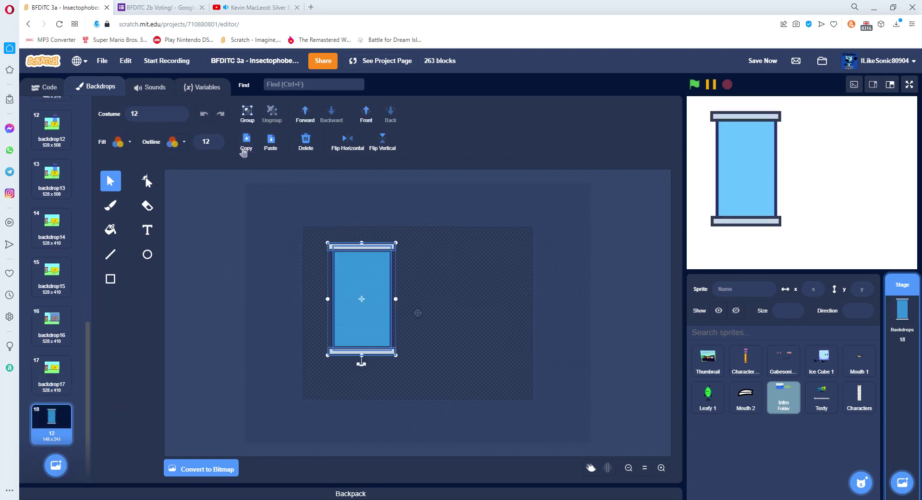
right_click(70, 434)
left_click(65, 397)
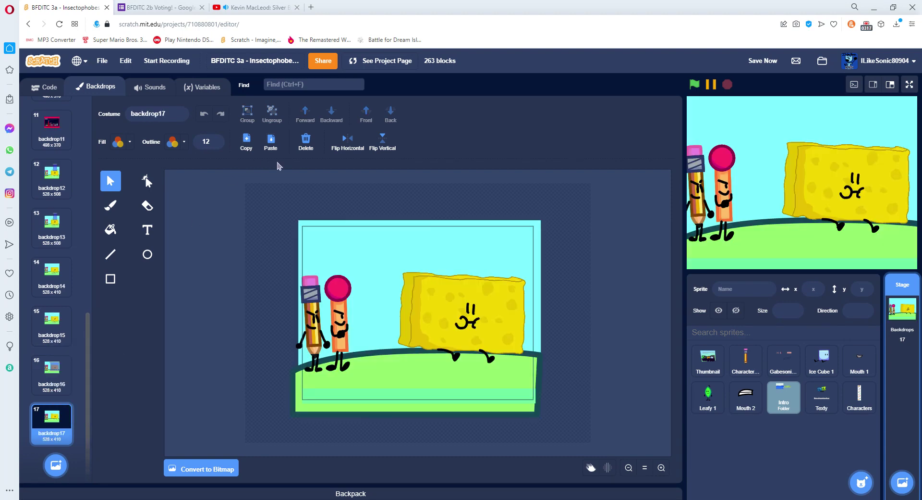
Set the onion skin to layer in front with next costumes at 0
left_click(607, 471)
left_click(625, 439)
left_click(619, 376)
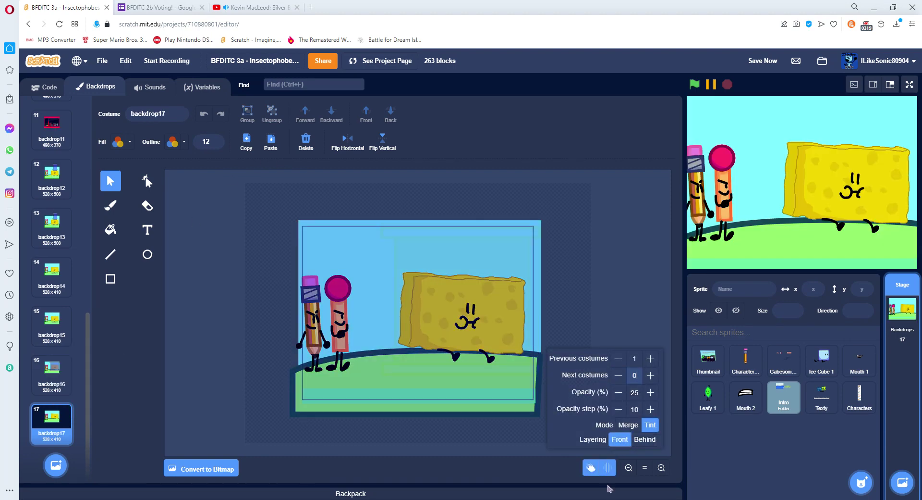
left_click(607, 468)
left_click(606, 470)
Paste the blue glass door into backdrop17 and delete the light-blue sky rectangle
key("ctrl+v")
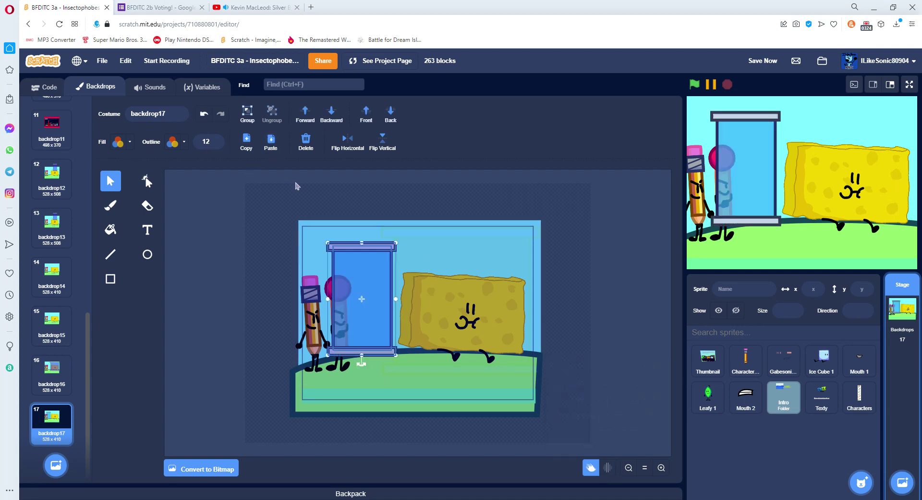
left_click(661, 467)
left_click(661, 467)
left_click(644, 468)
left_click(661, 468)
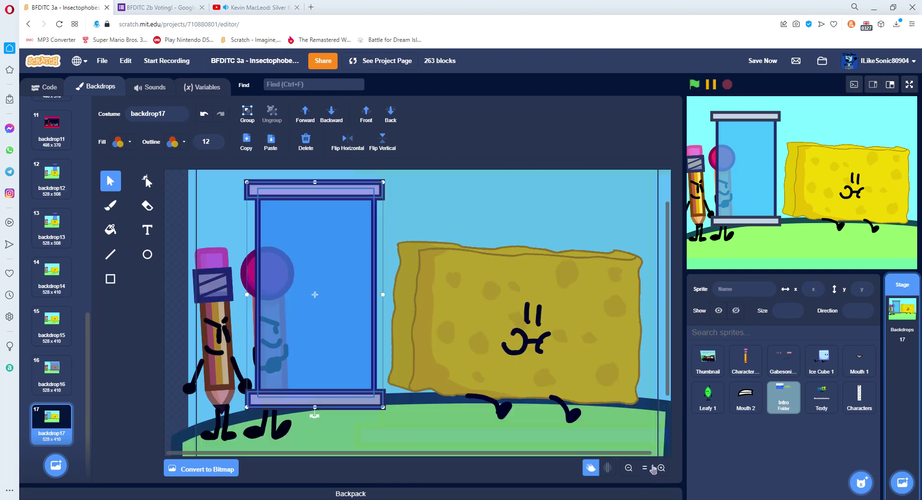
left_click(646, 467)
left_click(306, 144)
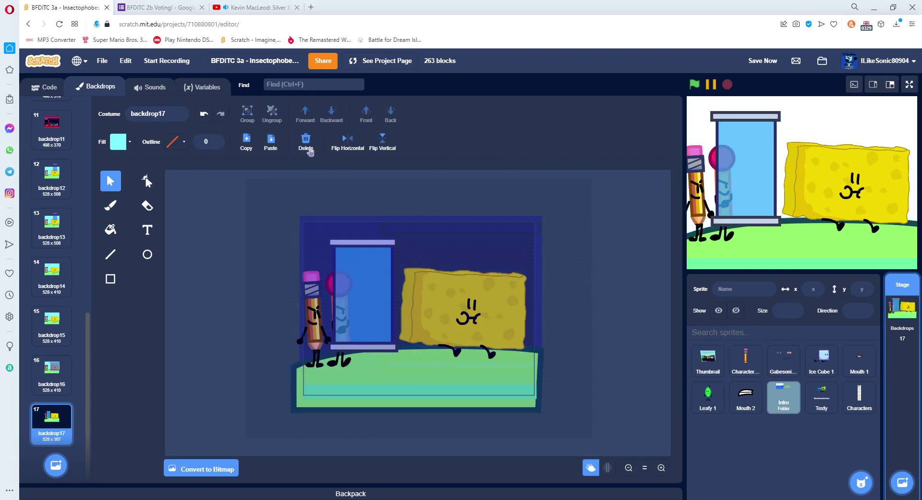
Widen the blue glass pillar and extend its bottom downward over the sponge
left_click(383, 356)
left_click_drag(377, 350, 429, 333)
left_click(378, 228)
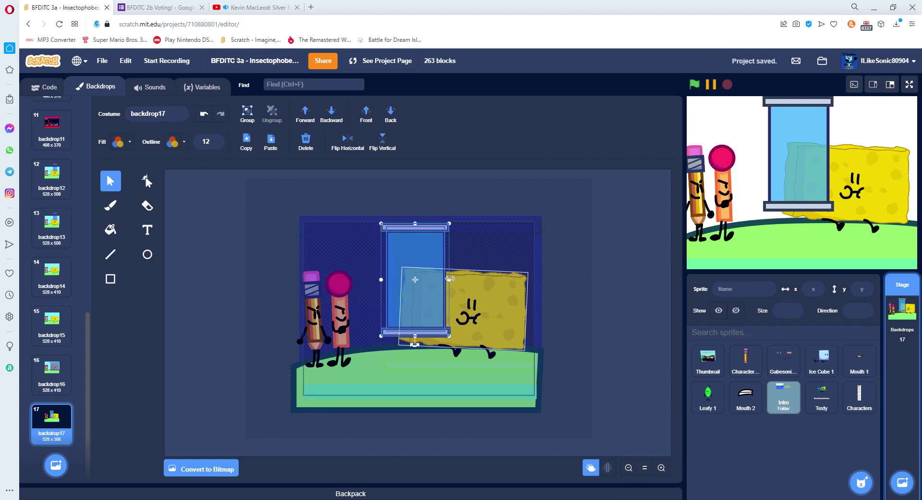
left_click_drag(449, 279, 541, 279)
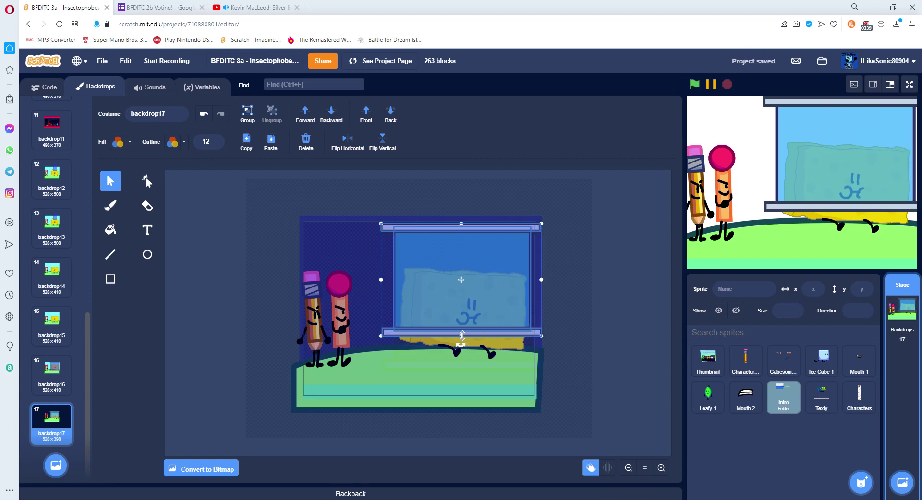
left_click_drag(462, 336, 461, 374)
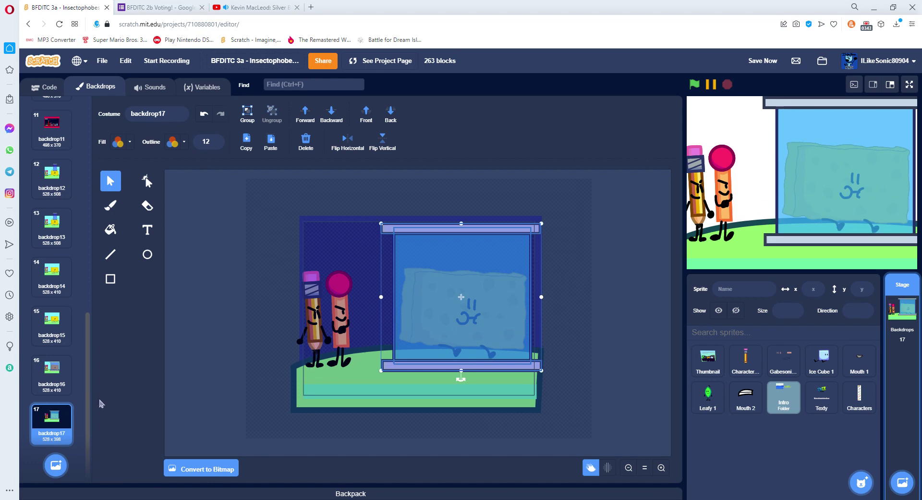
Try moving the bottom light-purple bar up, then undo the move
left_click(52, 383)
left_click(52, 419)
left_click_drag(377, 203, 387, 230)
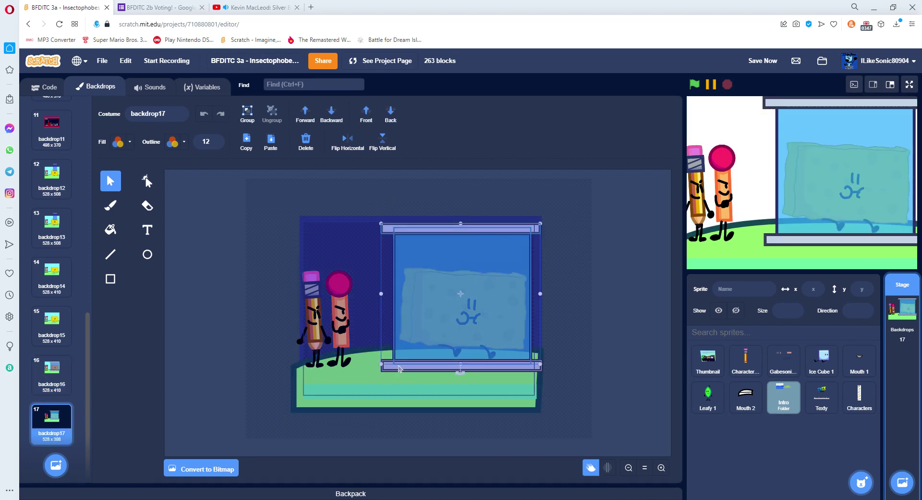
left_click(398, 367)
left_click_drag(398, 365, 397, 343)
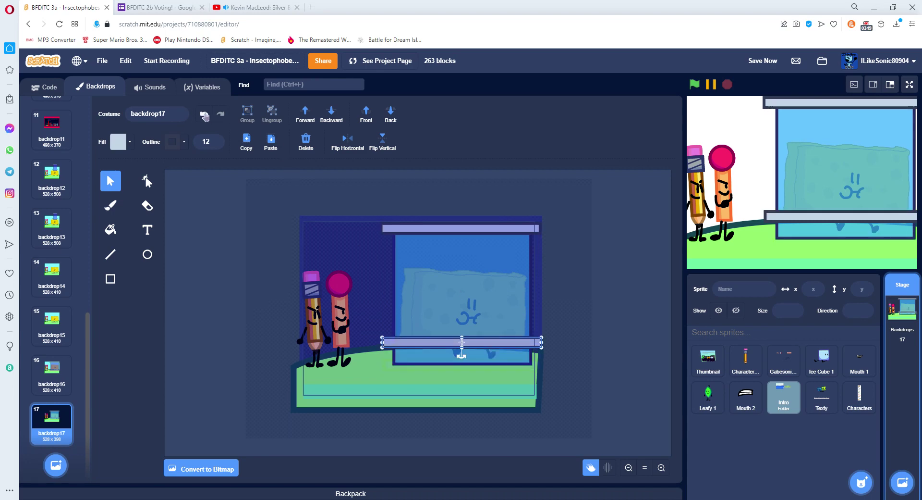
left_click(204, 114)
Nudge the bottom bar slightly right and up, comparing against backdrop16
left_click(52, 373)
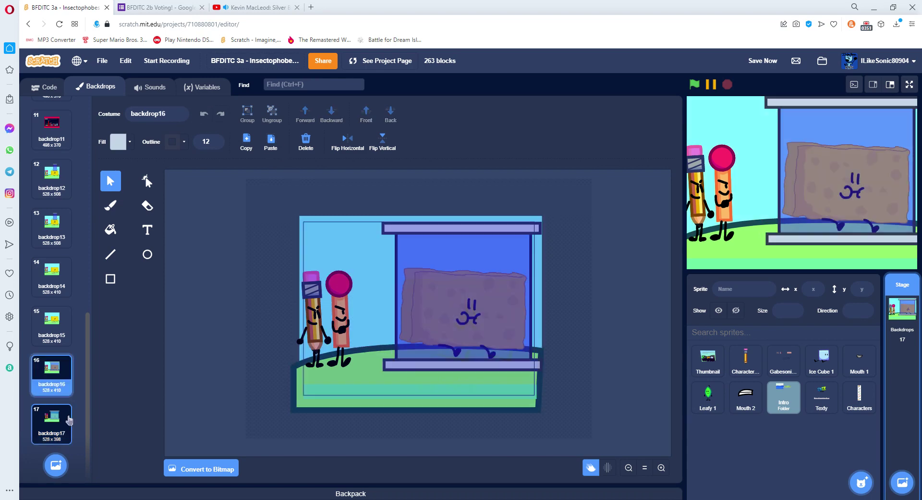
left_click(53, 418)
left_click_drag(390, 366, 393, 365)
left_click(61, 385)
left_click(64, 435)
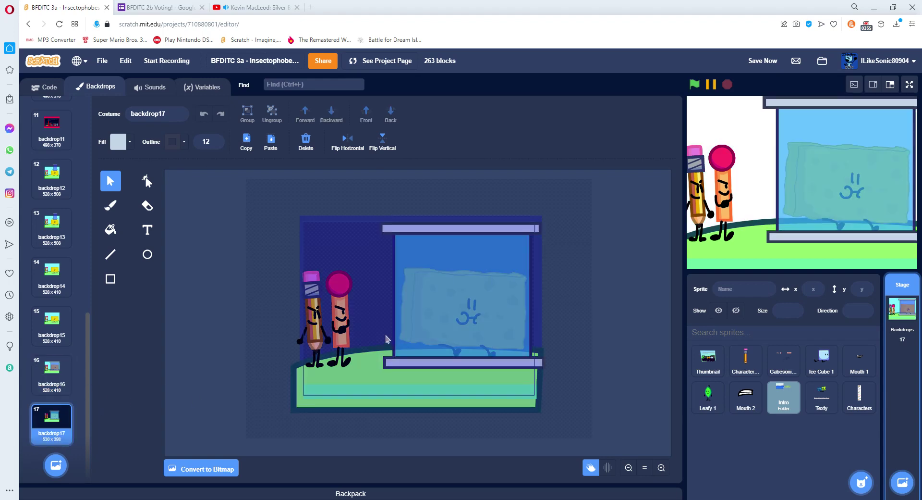
left_click(42, 376)
left_click(56, 435)
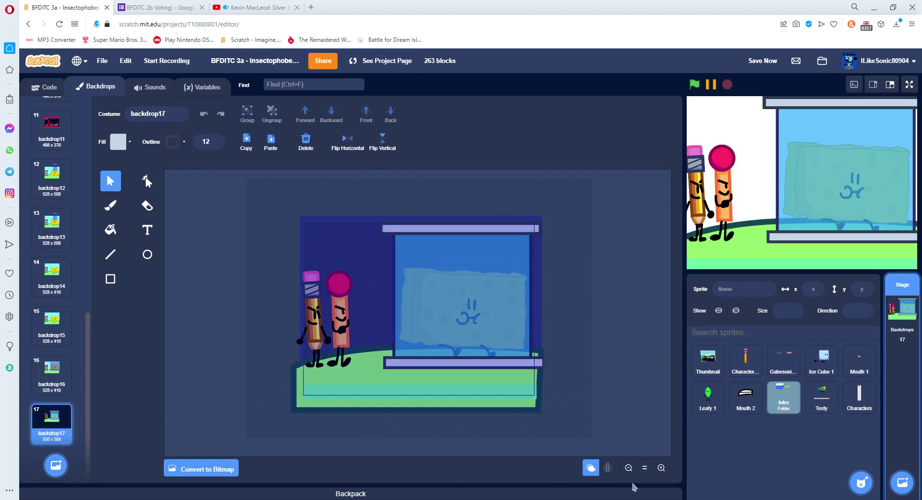
left_click(661, 472)
left_click(661, 473)
Shift the blue ice rectangle right and up and reposition the cage's top bar
scroll(456, 415, "down", 2)
mouse_move(386, 378)
left_mouse_down()
mouse_move(413, 321)
mouse_move(395, 380)
mouse_move(383, 376)
left_mouse_up()
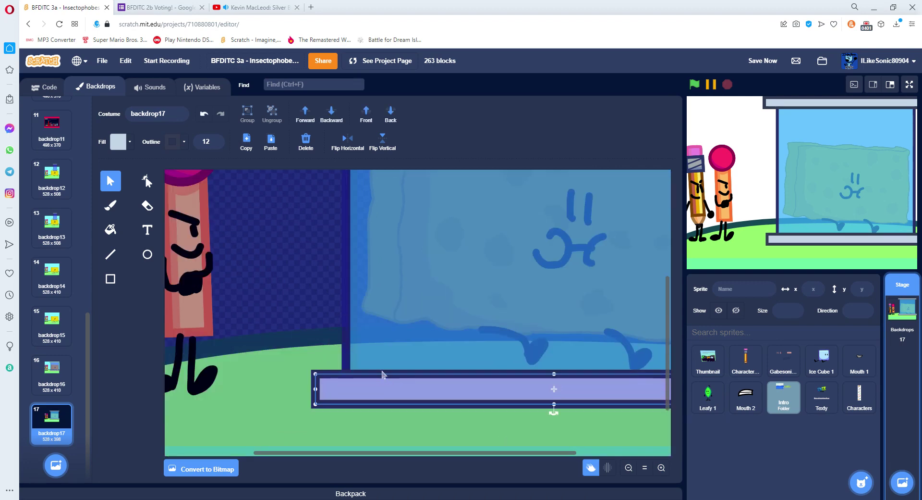
left_click(374, 337)
mouse_move(373, 337)
left_mouse_down()
mouse_move(423, 320)
mouse_move(377, 341)
left_mouse_up()
scroll(376, 341, "up", 5)
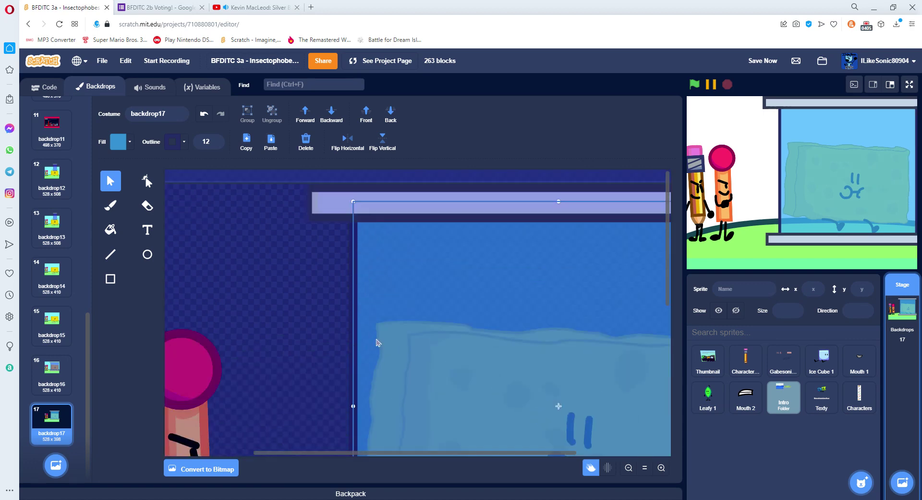
mouse_move(329, 207)
left_mouse_down()
mouse_move(370, 215)
mouse_move(332, 204)
left_mouse_up()
left_click(293, 267)
Narrow the ice cube by pulling its right edge left
left_click(62, 386)
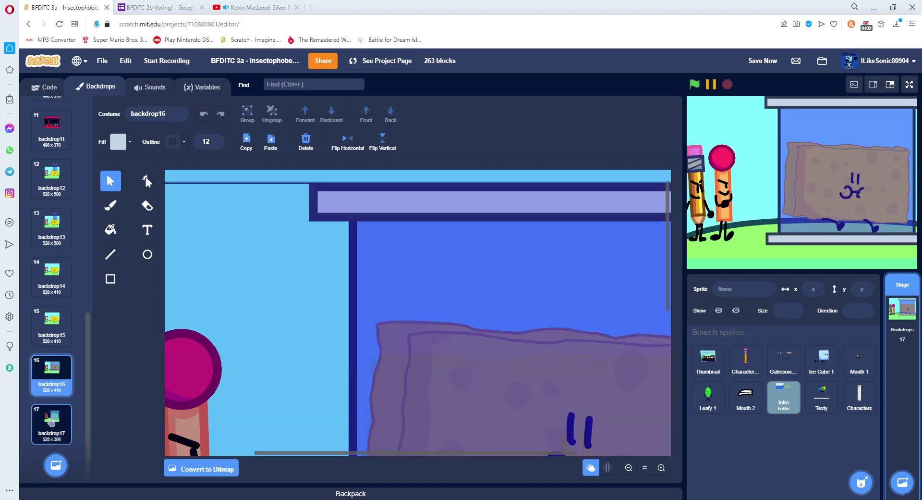
left_click(61, 417)
scroll(407, 421, "down", 3)
left_click_drag(429, 457, 520, 457)
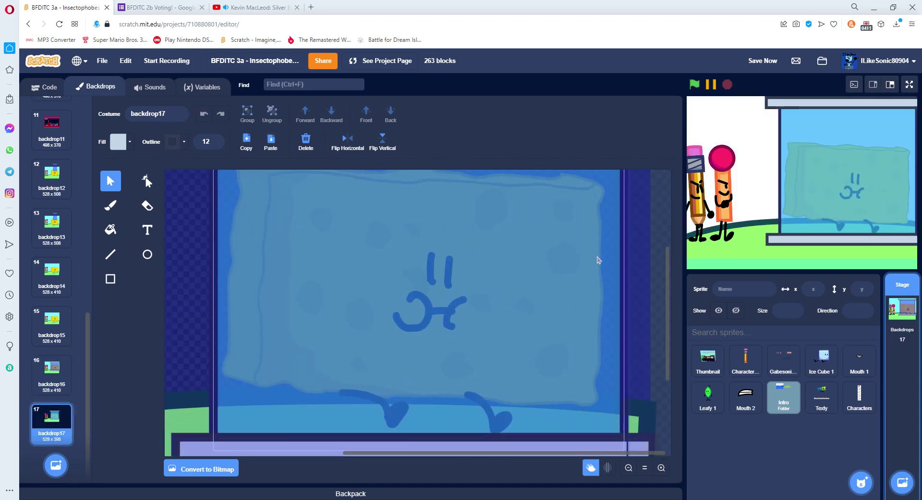
left_click(608, 249)
mouse_move(624, 248)
left_mouse_down()
mouse_move(583, 259)
mouse_move(628, 260)
left_mouse_up()
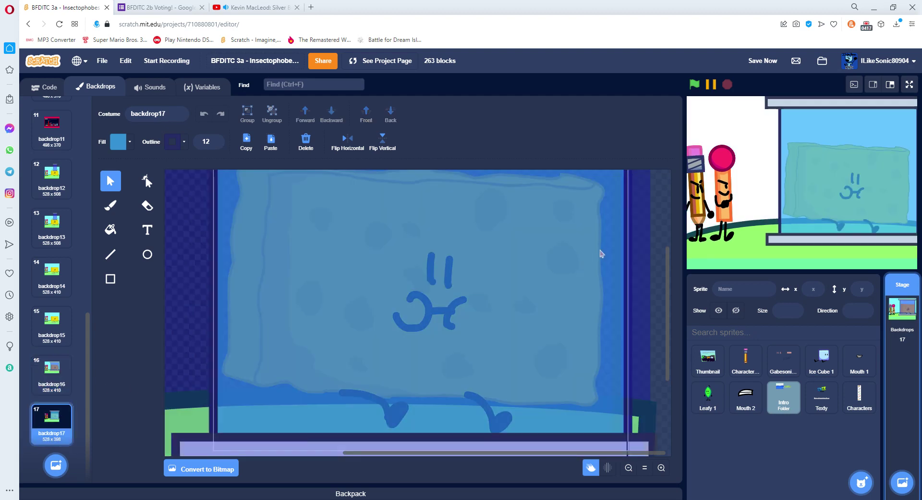
left_click(624, 251)
mouse_move(628, 249)
left_mouse_down()
mouse_move(454, 259)
mouse_move(617, 264)
mouse_move(618, 247)
left_mouse_up()
Turn the onion skin off while viewing backdrop16
left_click(51, 372)
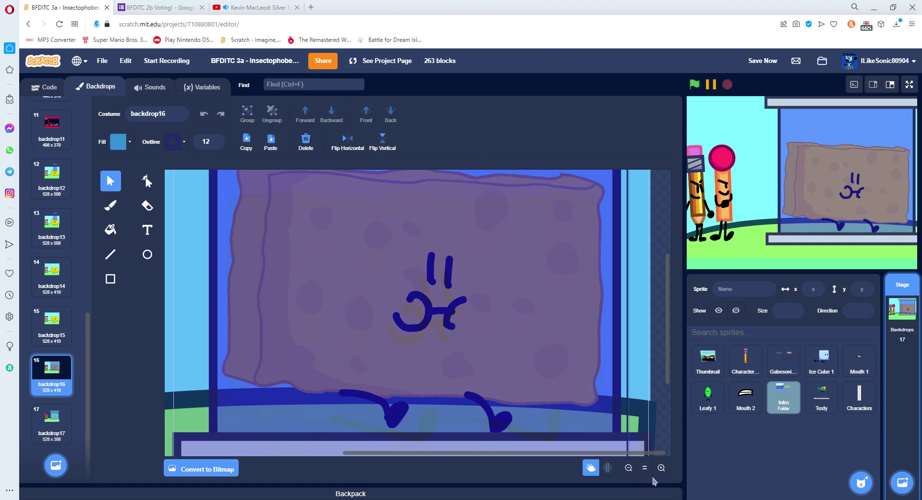
left_click(661, 467)
left_click(645, 468)
left_click(607, 467)
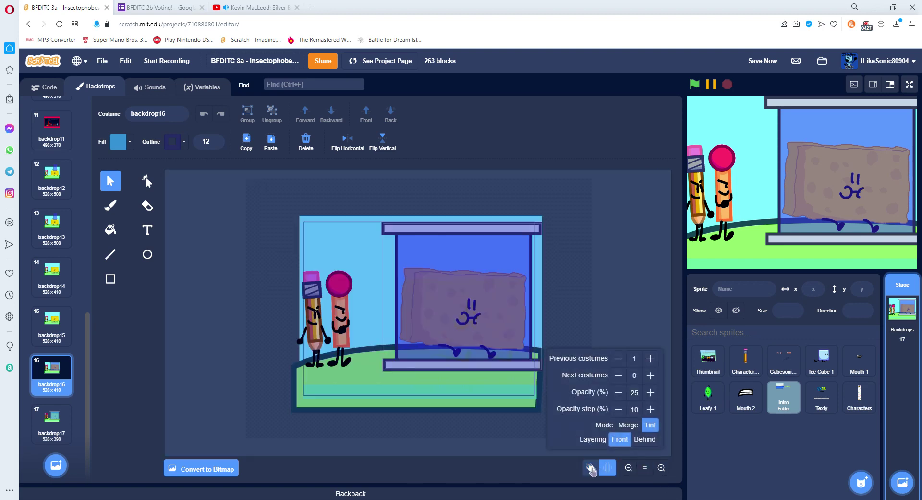
left_click(590, 468)
Copy backdrop16's light-blue sky shape and paste it into backdrop17
left_click(322, 232)
left_click(250, 140)
left_click(33, 430)
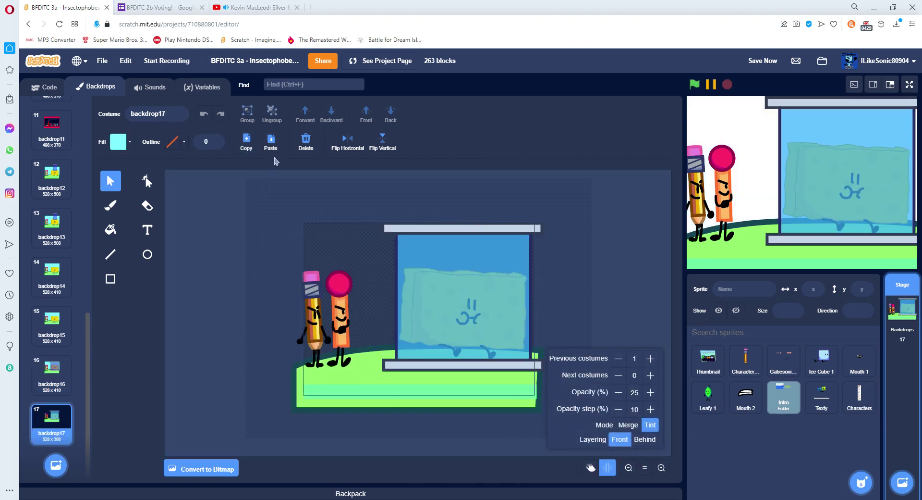
left_click(271, 140)
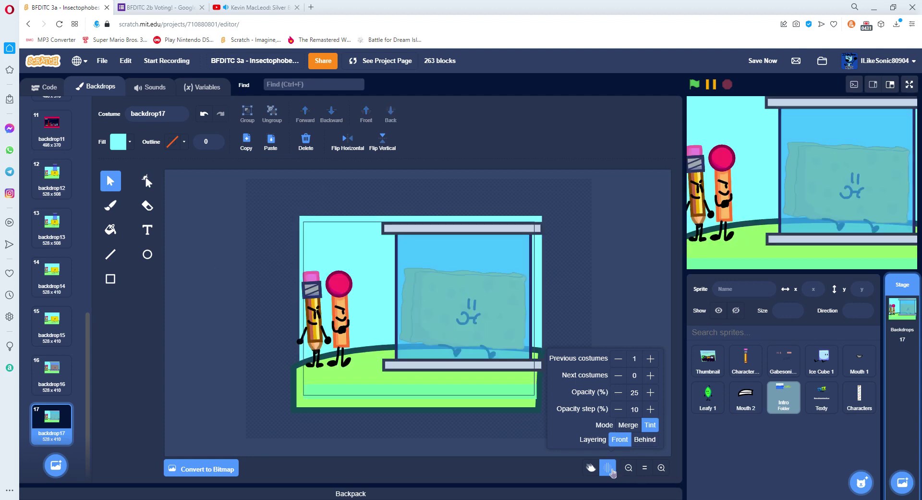
left_click(608, 469)
Switch backdrop16 to the brush with a black fill colour
left_click(52, 374)
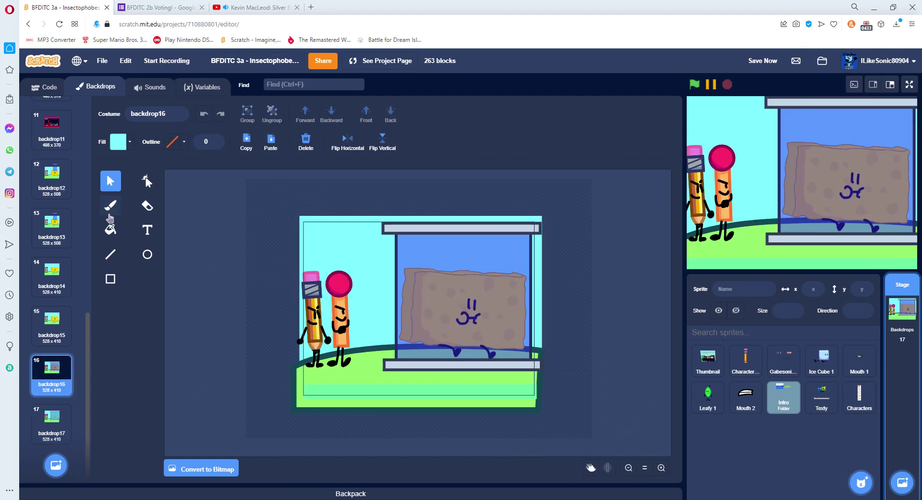
left_click(110, 206)
left_click(120, 148)
Draw black wavy lines beside, above and beneath the freezer in backdrop16
left_click_drag(146, 236, 83, 236)
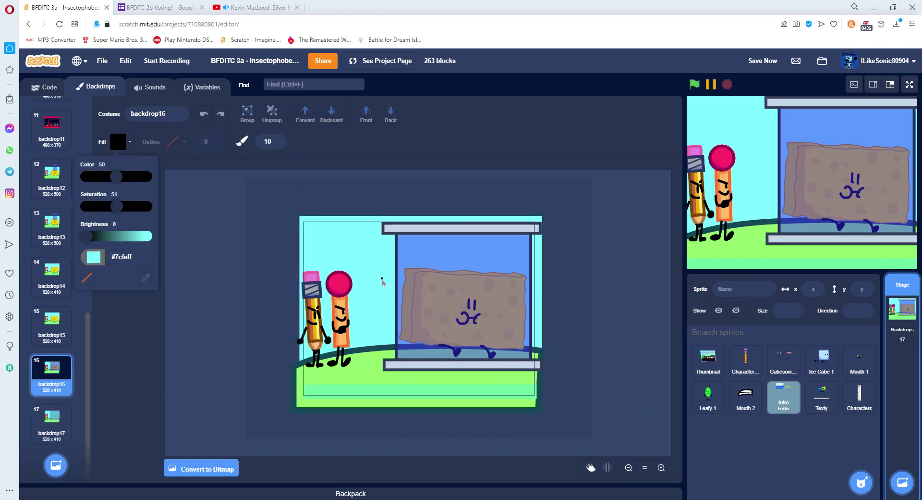
left_click_drag(387, 279, 385, 312)
left_click_drag(373, 368, 373, 367)
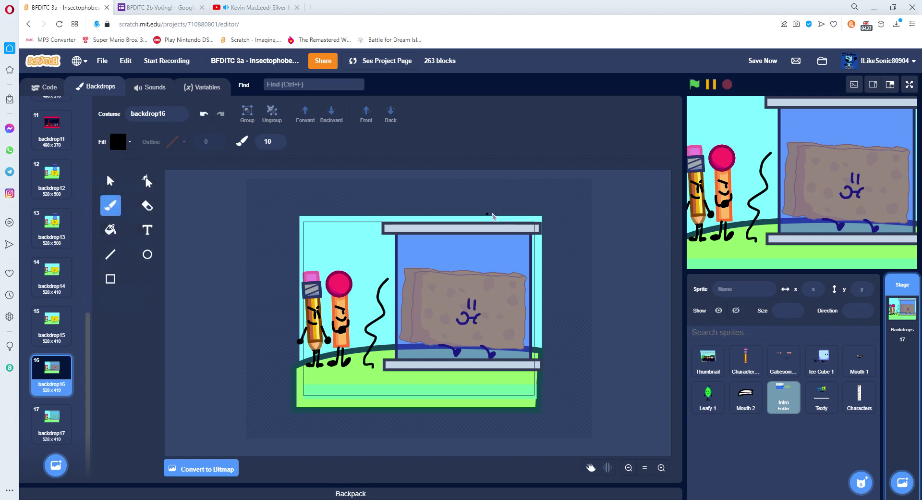
left_click_drag(531, 293, 532, 292)
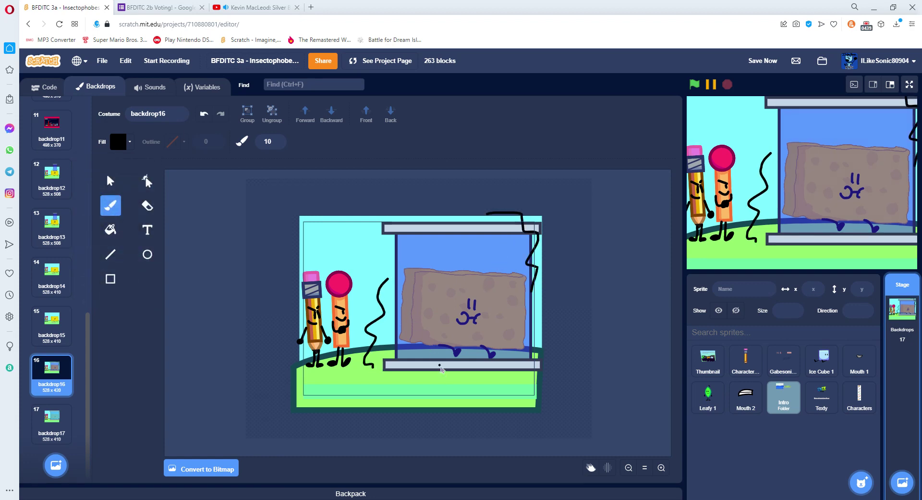
left_click_drag(496, 372, 523, 368)
left_click(110, 180)
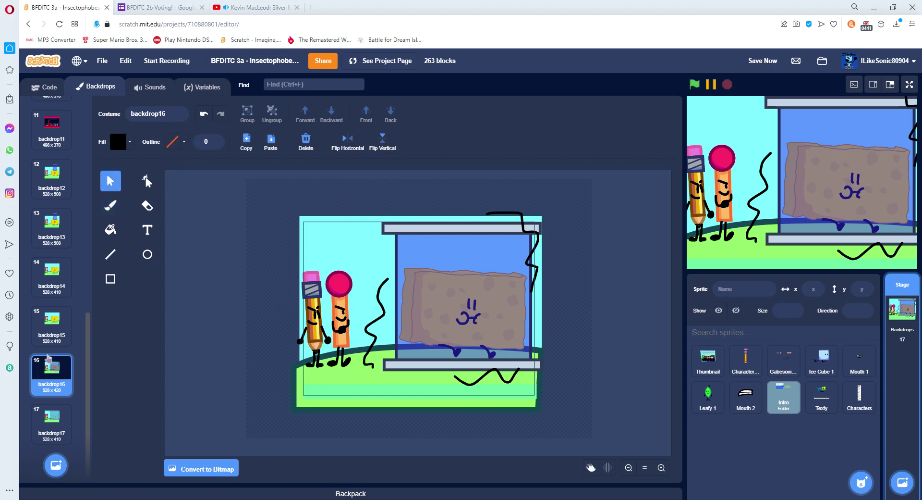
Review backdrops 15, 14, 13, 12 and 13, ending on backdrop14
left_click(51, 339)
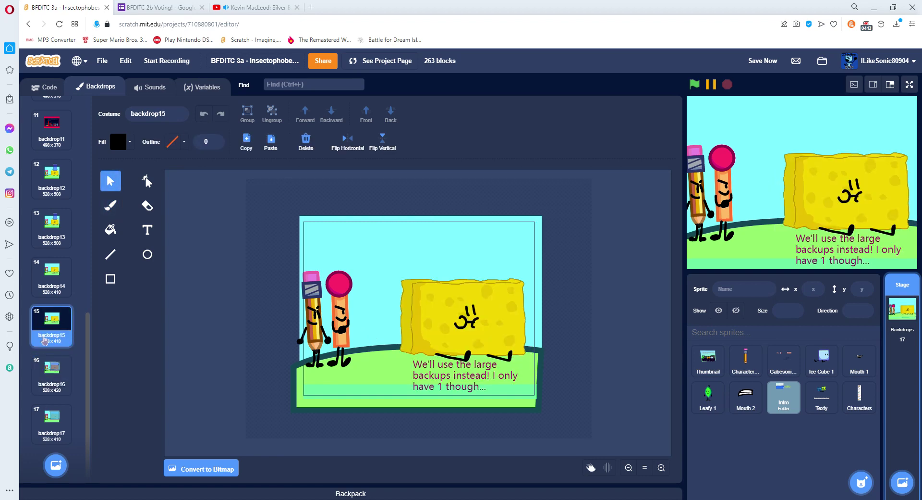
left_click(51, 279)
left_click(51, 245)
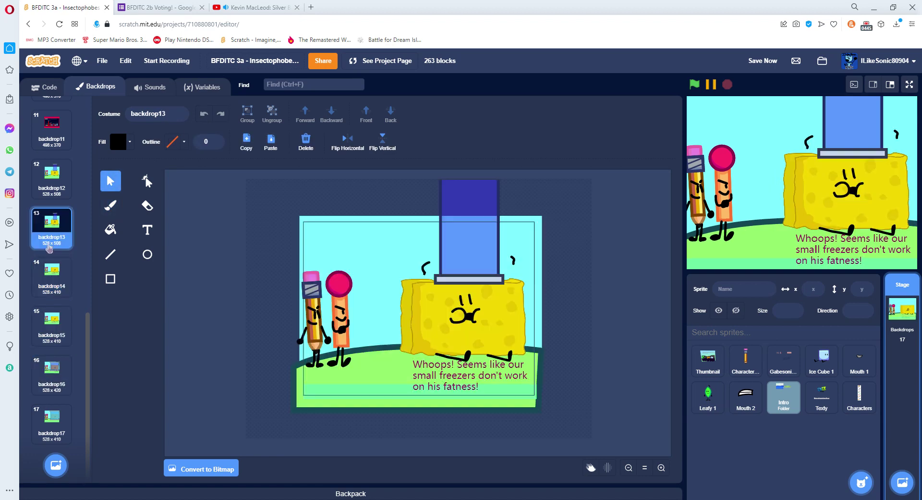
left_click(51, 190)
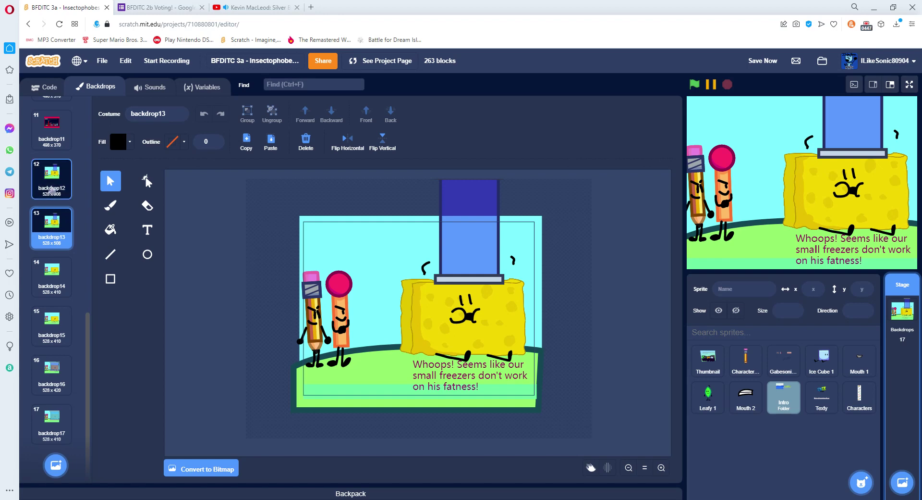
left_click(48, 231)
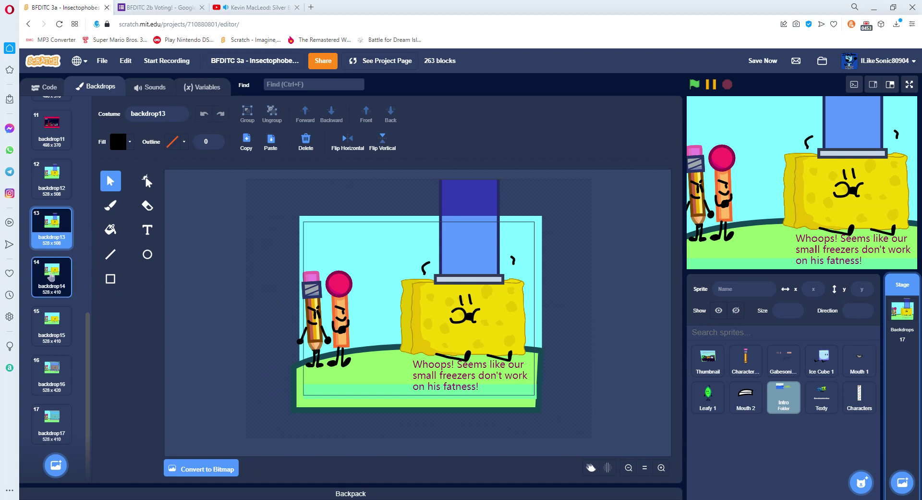
left_click(51, 277)
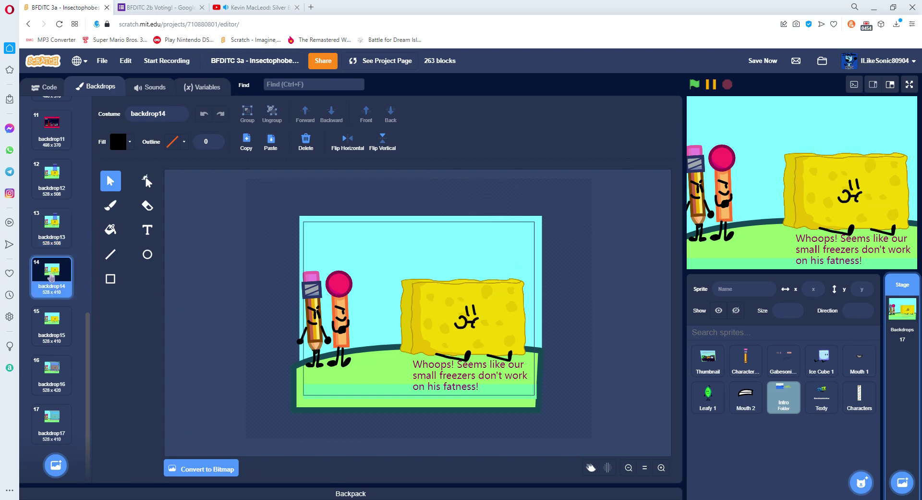
Delete the freezer backdrop13 and review the remaining later backdrops
right_click(57, 239)
left_click(77, 305)
left_click(56, 240)
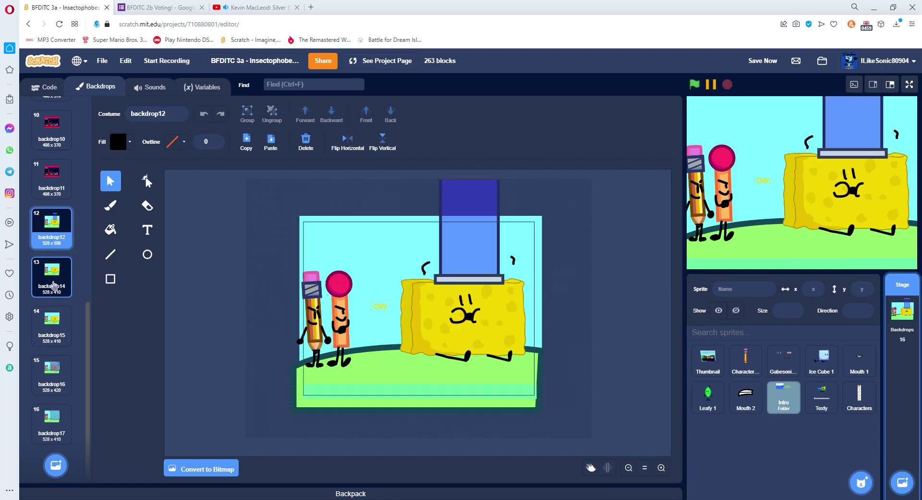
left_click(52, 279)
left_click(52, 326)
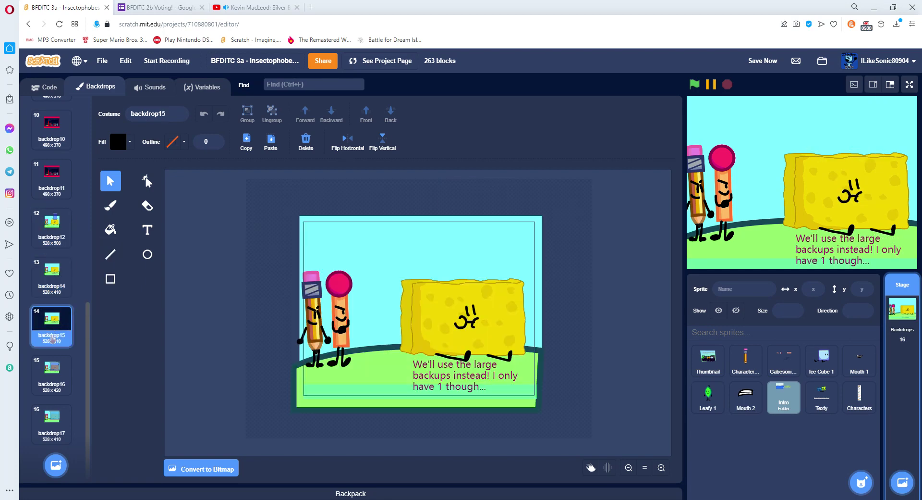
left_click(55, 389)
left_click(54, 430)
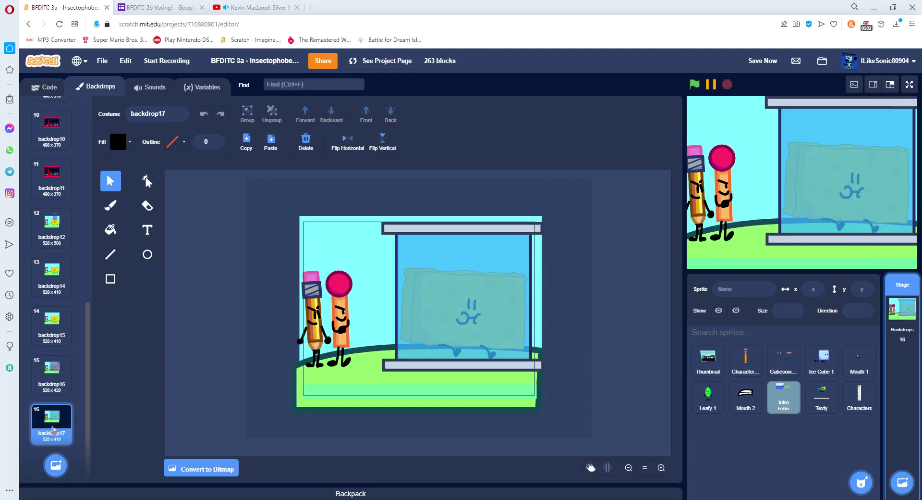
Duplicate backdrop17 and zoom in on the copy's characters
right_click(48, 415)
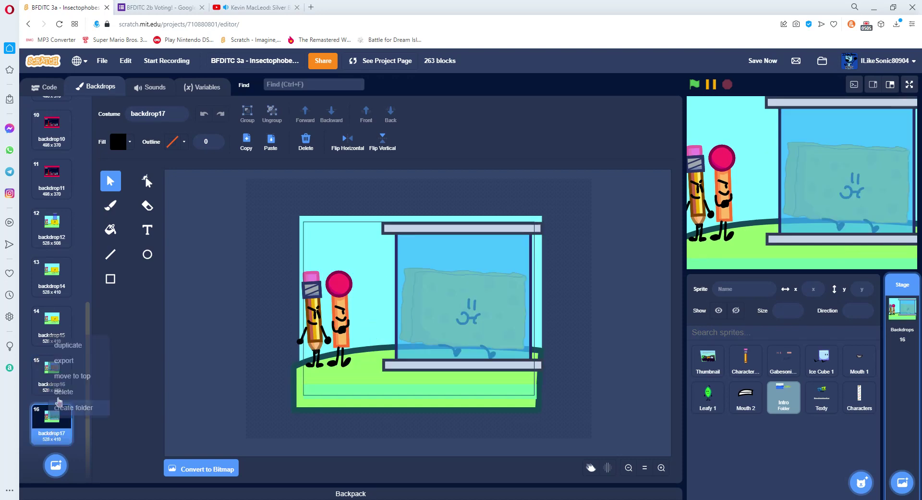
left_click(57, 405)
left_click(662, 467)
left_click(662, 467)
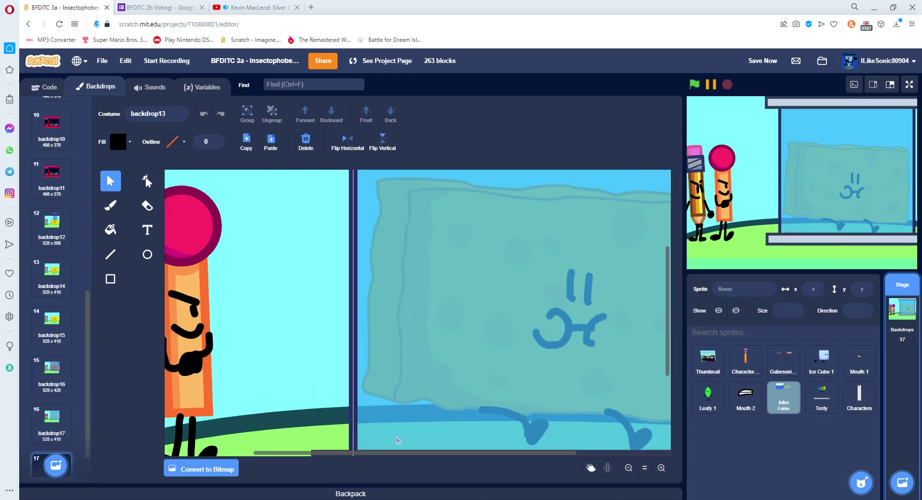
Add the caption 'Like, finally.' above the characters in match-head pink
left_click_drag(405, 453, 87, 224)
left_click(110, 205)
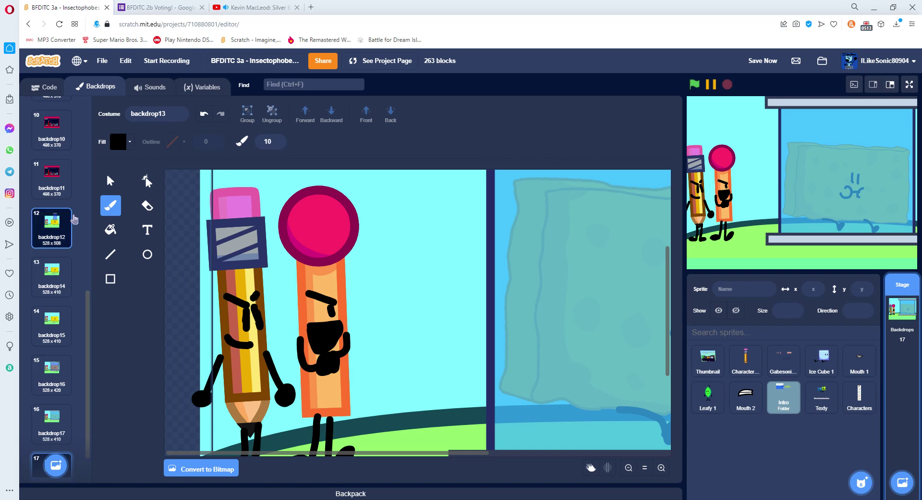
left_click(148, 229)
left_click(126, 146)
left_click(146, 278)
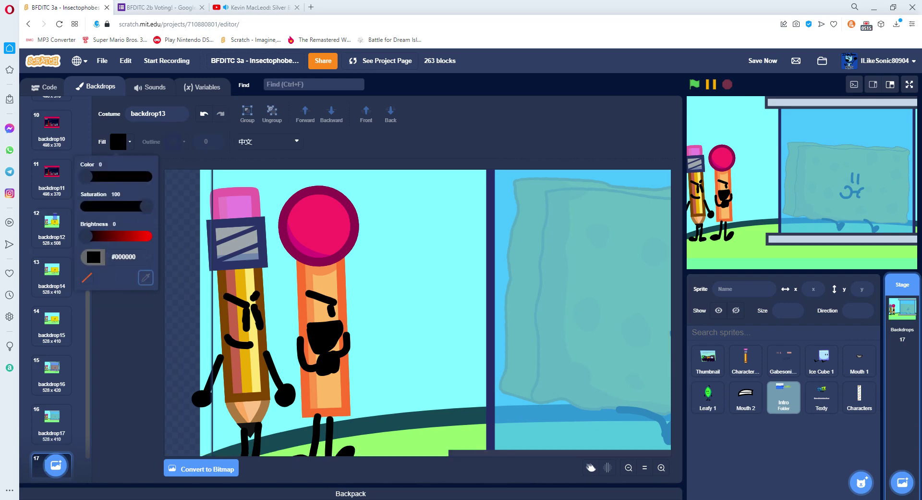
left_click(303, 220)
scroll(281, 312, "up", 3)
left_click(279, 312)
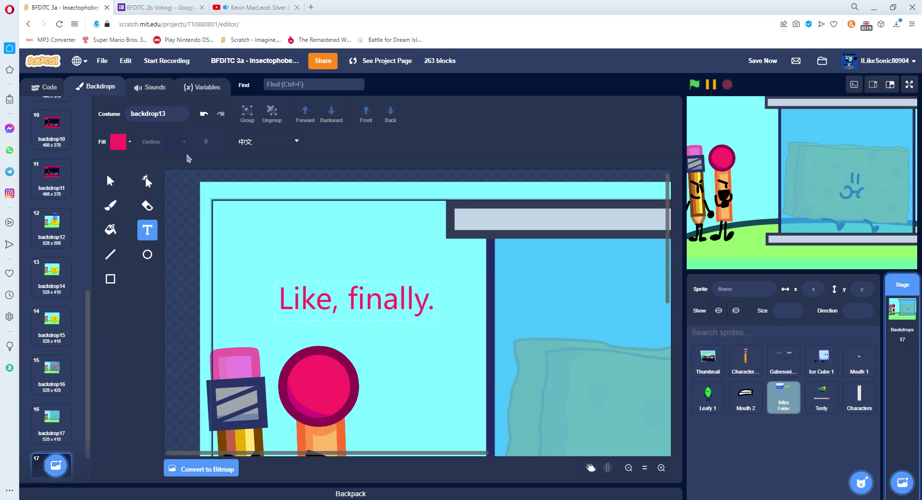
Move the caption left and down, then fit the whole backdrop in view
left_click(110, 181)
left_click_drag(355, 300, 341, 323)
left_click(178, 242)
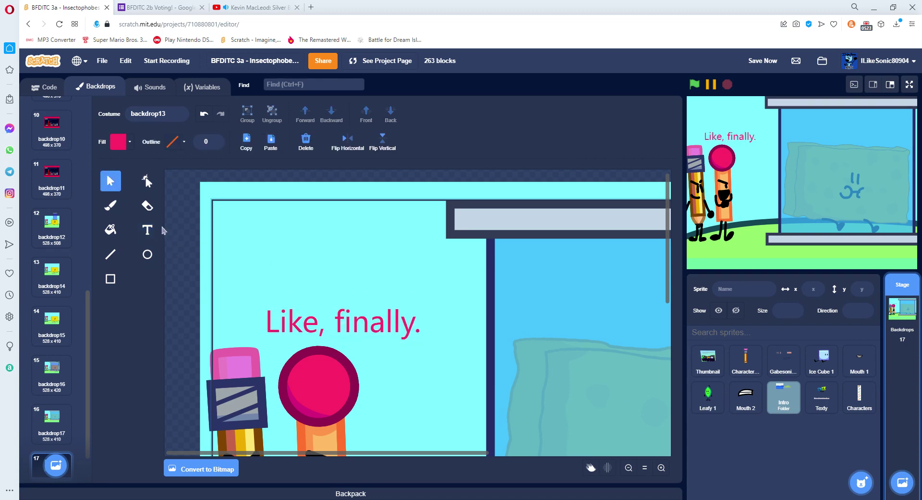
left_click(576, 312)
left_click(645, 473)
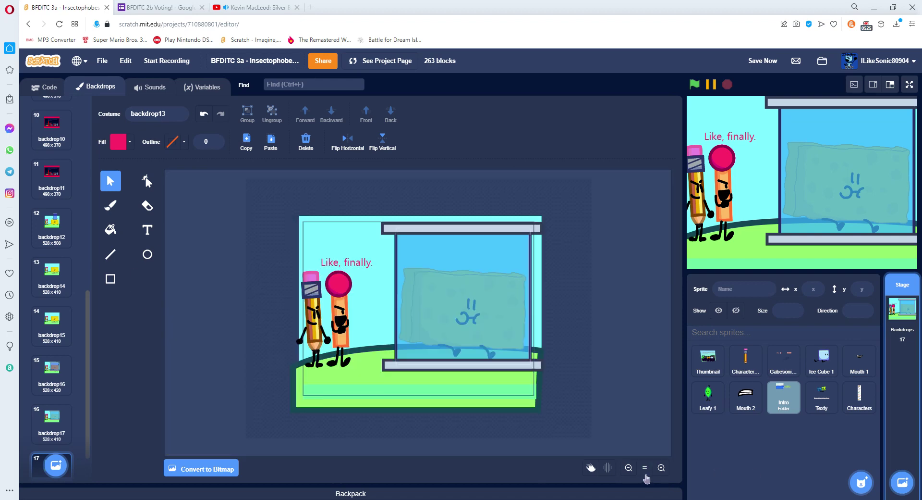
Open the new backdrop13 and glance at the YouTube music tab
left_click(56, 419)
left_click(58, 417)
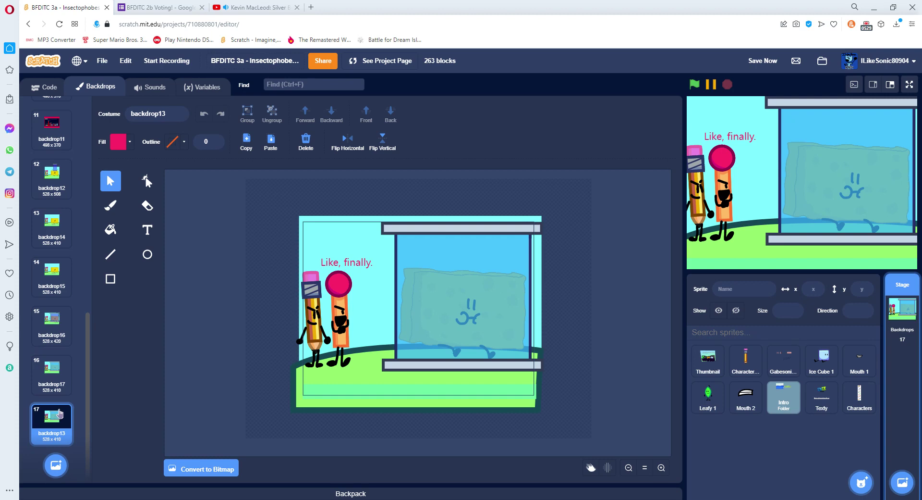
left_click(289, 6)
left_click(56, 7)
Duplicate backdrop13, then delete the resulting backdrop18
right_click(48, 423)
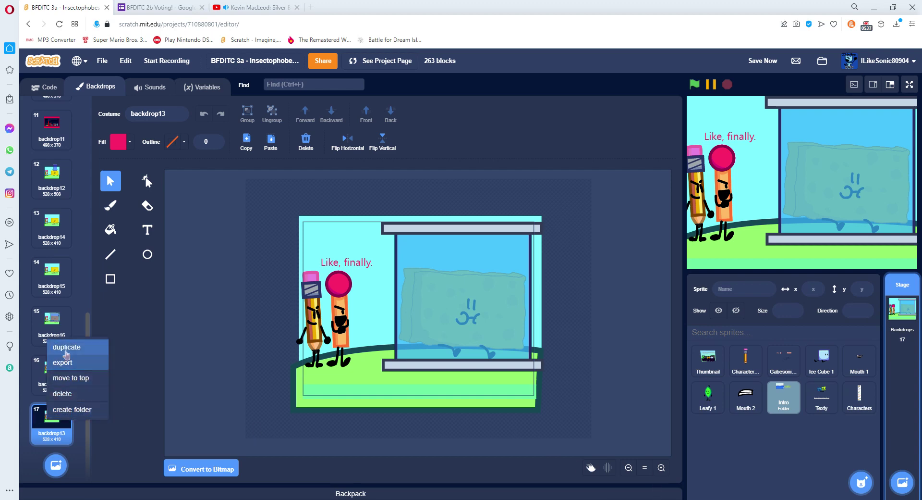
left_click(63, 347)
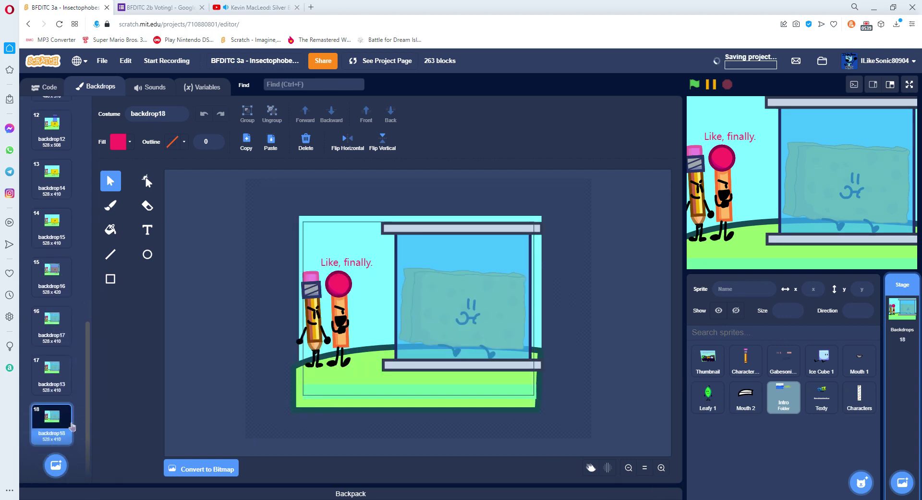
right_click(67, 422)
left_click(98, 395)
Browse backdrop3, backdrop11 and back to backdrop3 with Sonic and the host
scroll(53, 264, "up", 8)
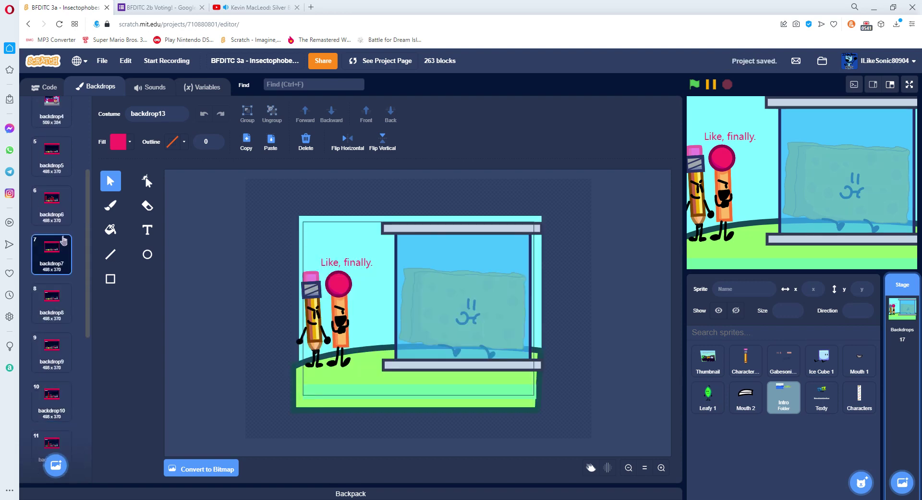
left_click(59, 222)
scroll(57, 245, "down", 5)
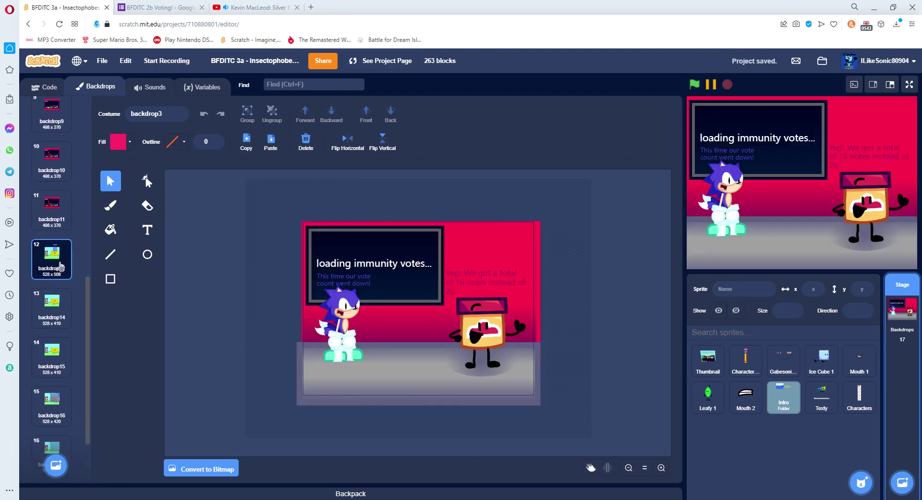
left_click(57, 211)
scroll(54, 205, "up", 2)
scroll(49, 174, "up", 5)
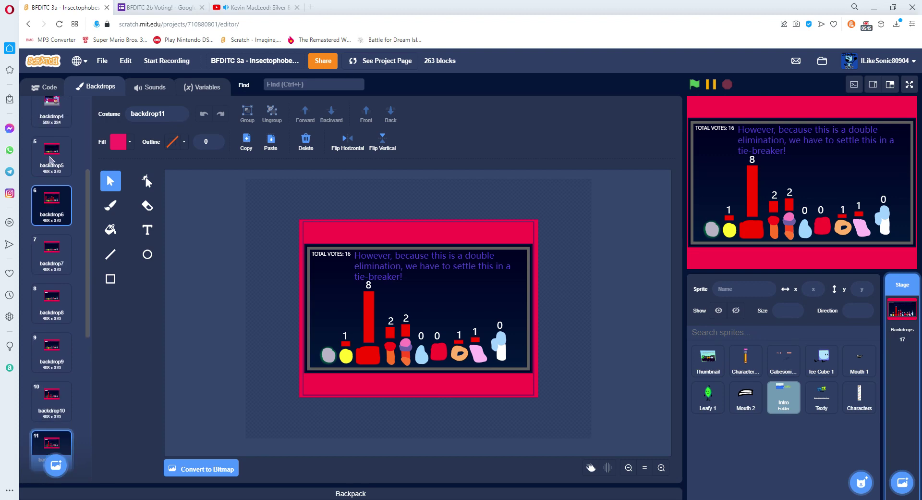
left_click(50, 144)
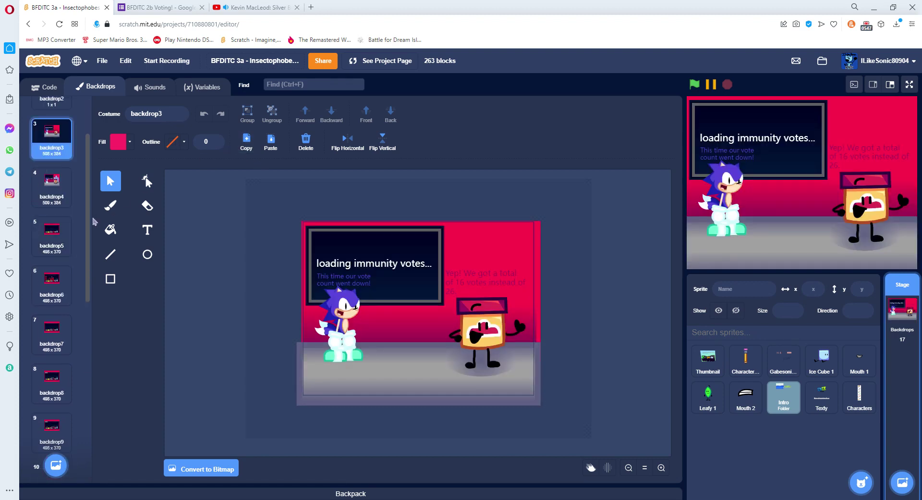
scroll(51, 149, "down", 8)
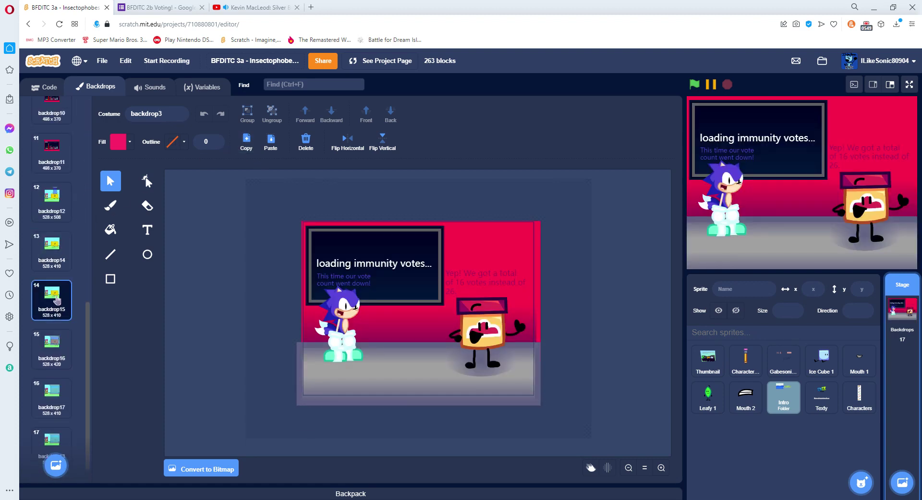
scroll(54, 297, "up", 8)
Duplicate the 'loading immunity votes...' backdrop as backdrop18, move it to the end, and zoom in
right_click(49, 174)
left_click(68, 165)
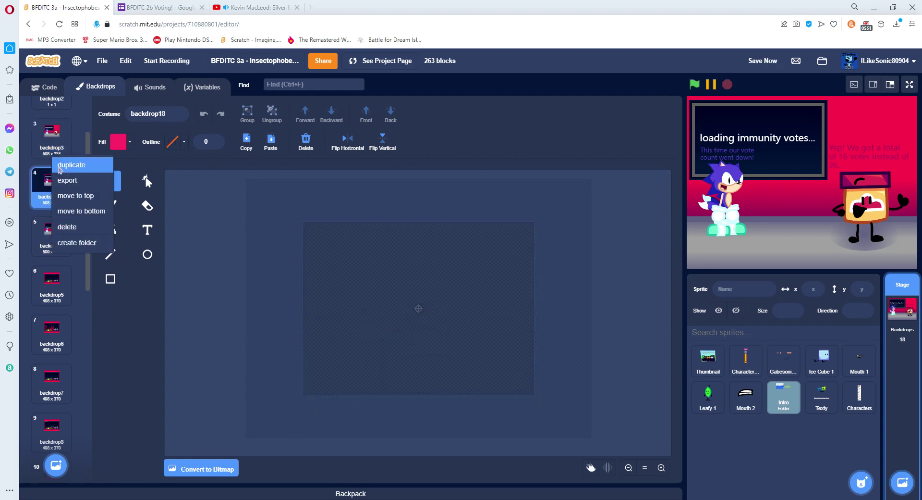
scroll(62, 182, "up", 5)
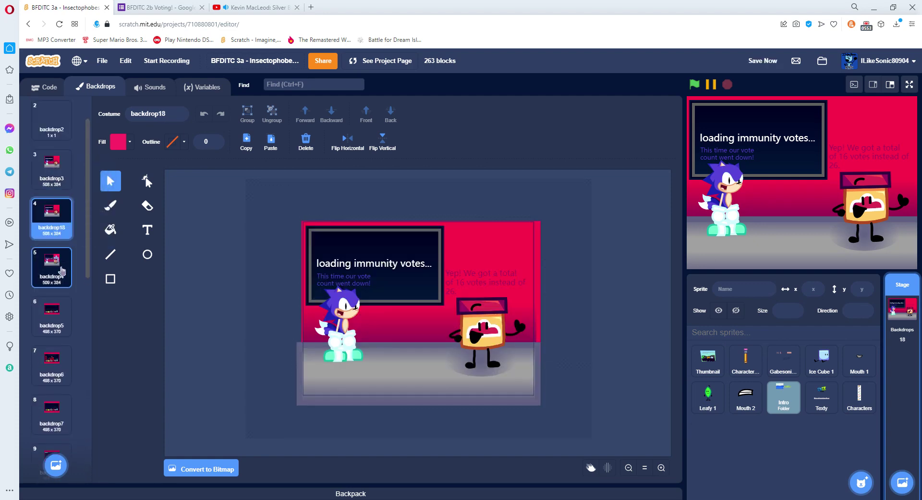
left_click(61, 225)
right_click(61, 224)
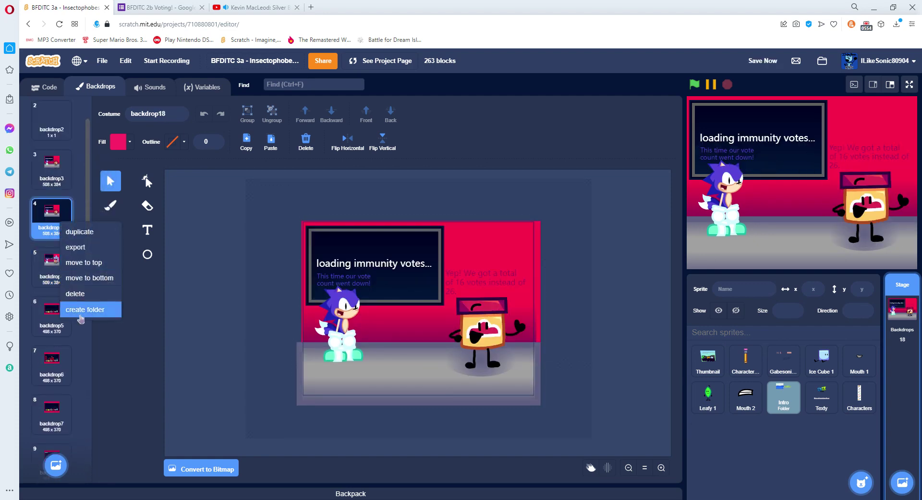
left_click(87, 278)
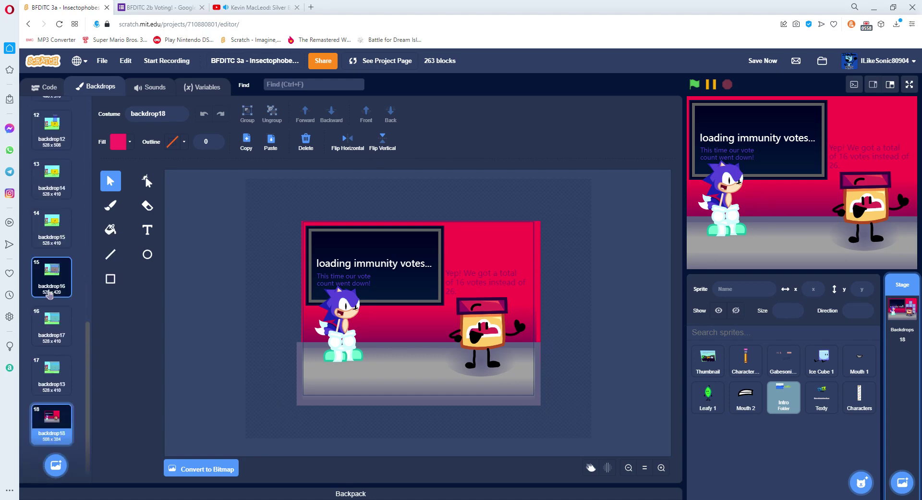
left_click(661, 468)
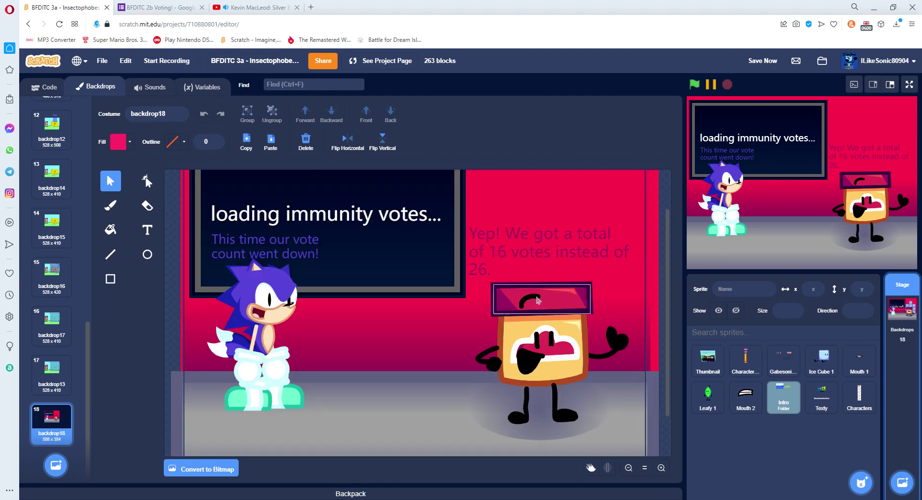
Delete the 'This time our vote count went down!' caption and Sonic's open mouth
left_click(529, 274)
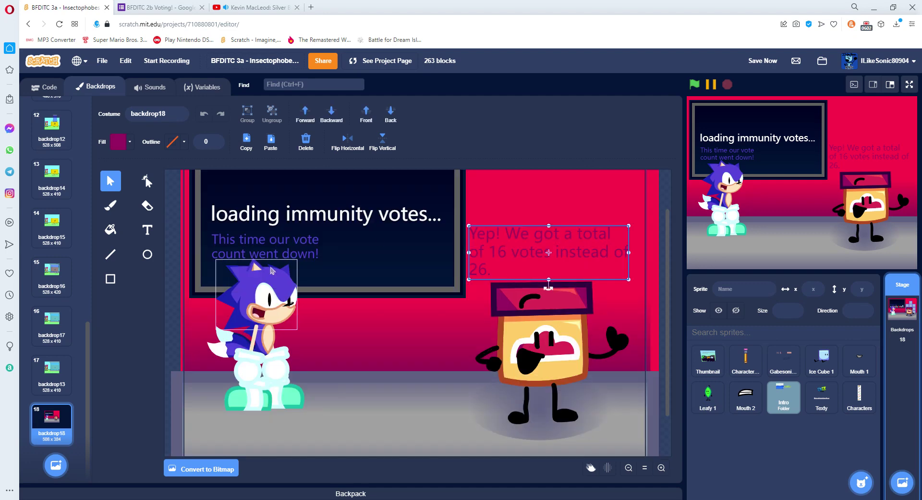
left_click(263, 250)
key("Delete")
left_click_drag(262, 317, 291, 158)
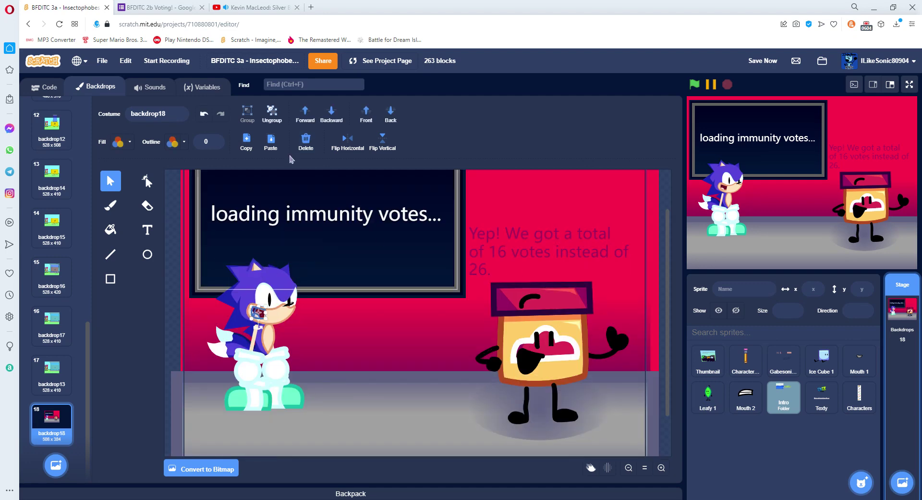
left_click(302, 149)
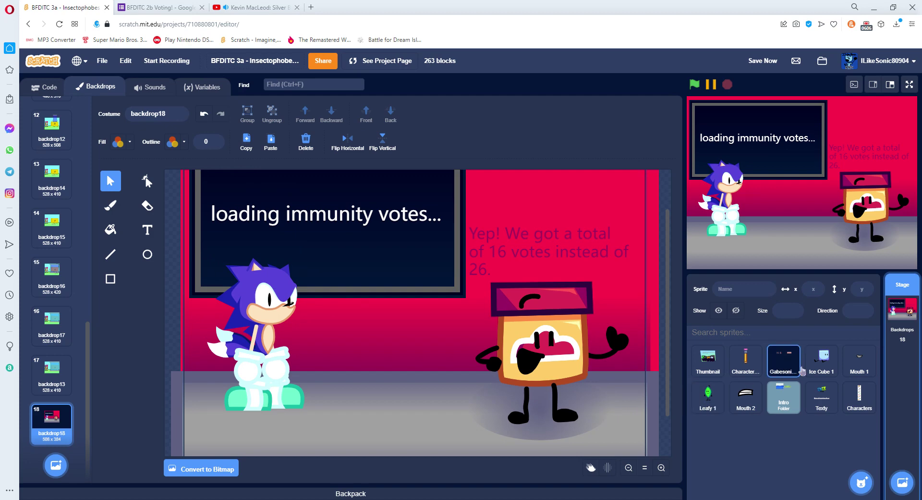
Check Gabesonic's Mouths costume, return to the stage, and undo the last change
left_click(788, 365)
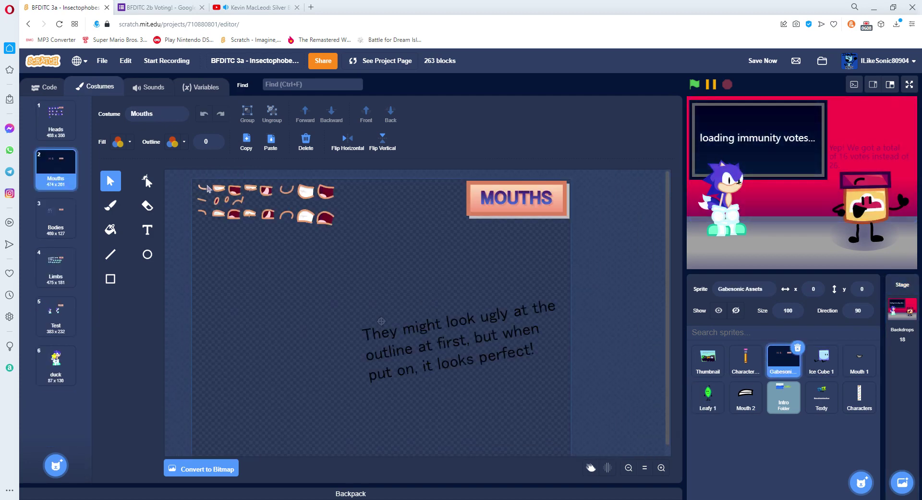
left_click(202, 187)
left_click(902, 308)
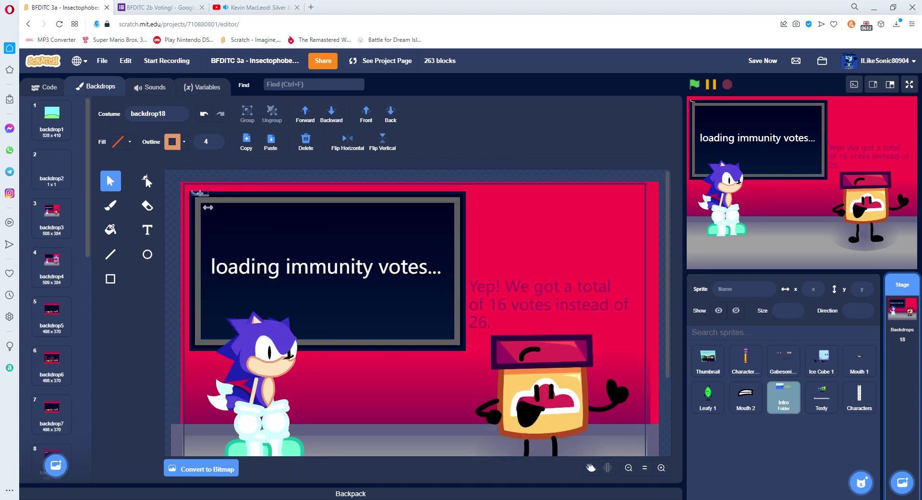
left_click(207, 120)
In the YouTube playlist, play 'Backed Vibes' then 'Four Beers Polka', and return to Scratch
left_click(259, 8)
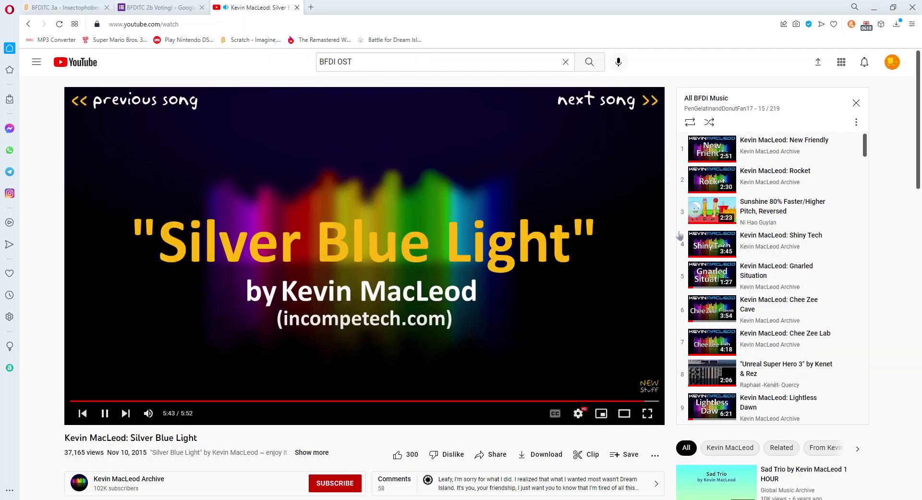
scroll(718, 251, "down", 5)
scroll(705, 225, "down", 5)
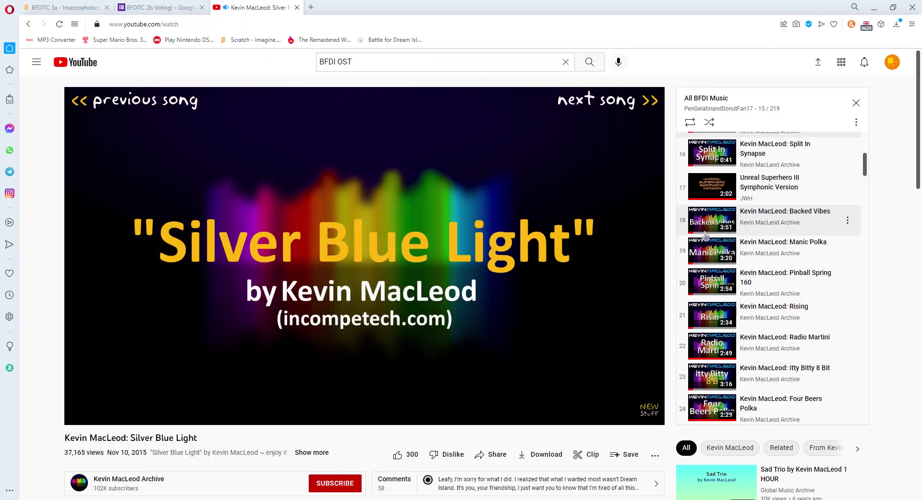
scroll(694, 234, "up", 2)
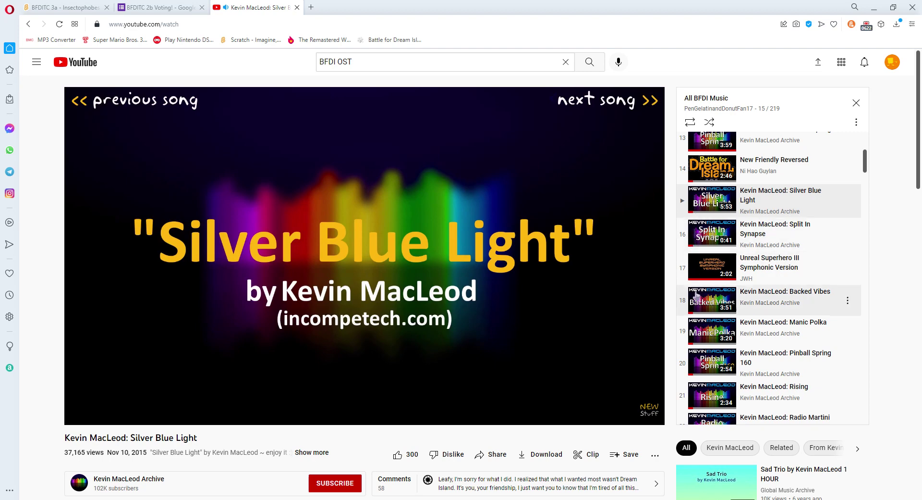
left_click(696, 296)
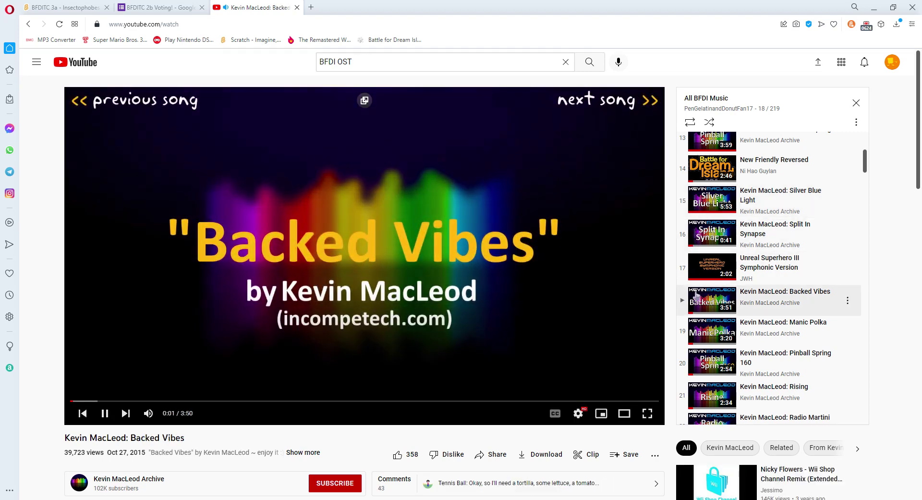
left_click(711, 328)
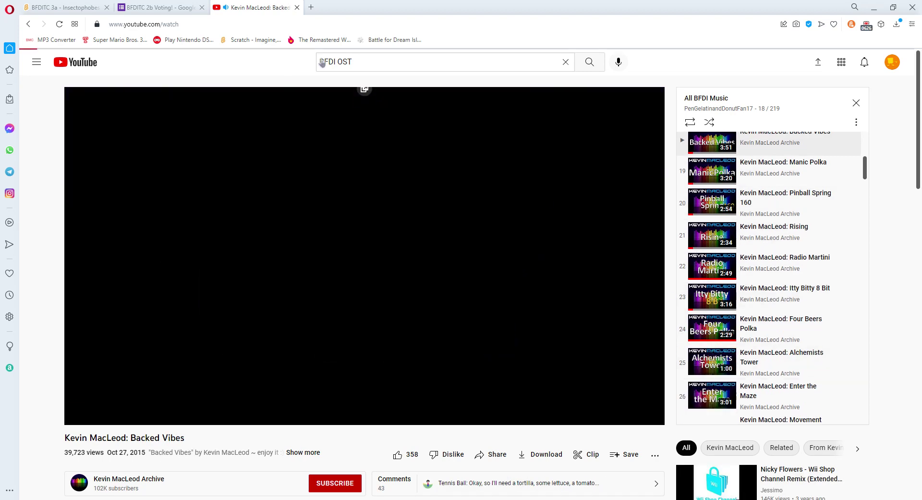
left_click(102, 4)
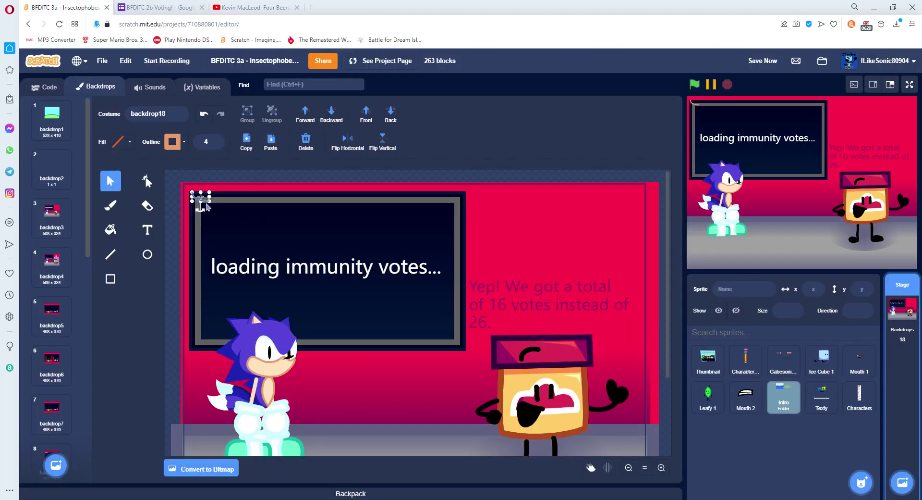
Move the small object off the board's corner and zoom in on the host
left_click_drag(207, 206, 274, 321)
left_click(178, 340)
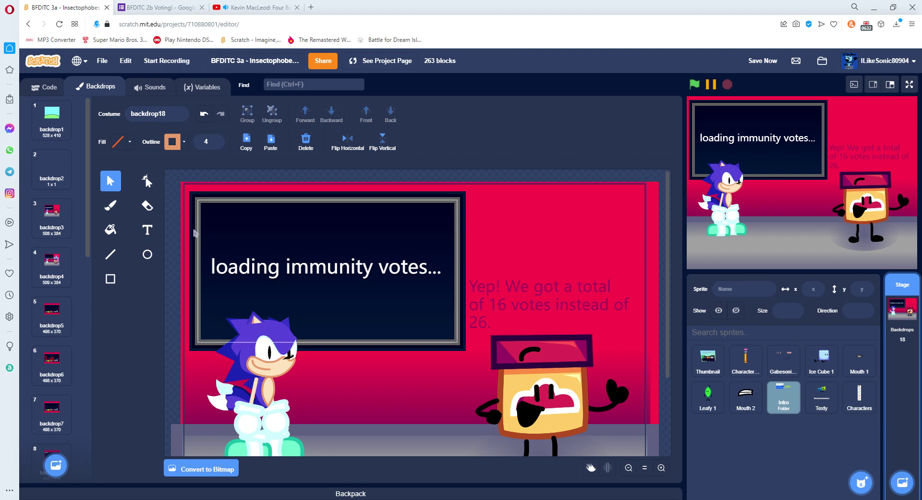
double_click(539, 330)
left_click(110, 186)
scroll(432, 312, "down", 2)
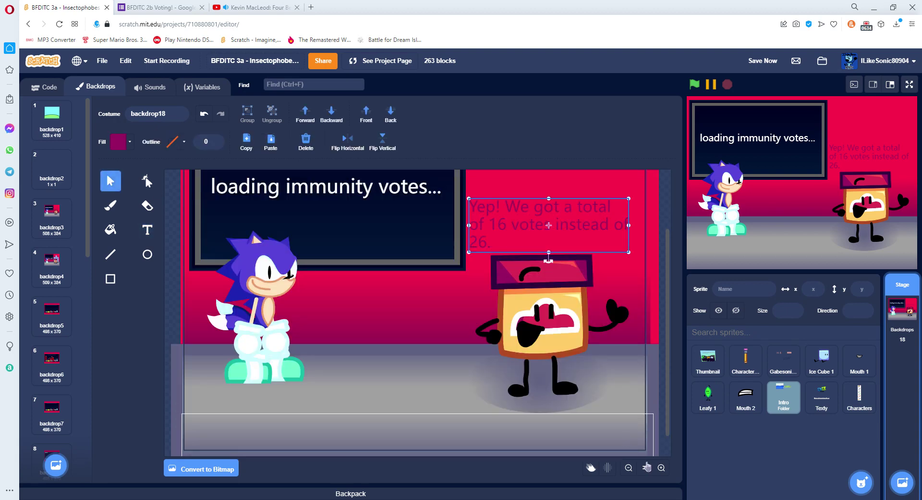
left_click(657, 469)
left_click(657, 470)
left_click_drag(548, 453, 606, 449)
scroll(600, 414, "down", 3)
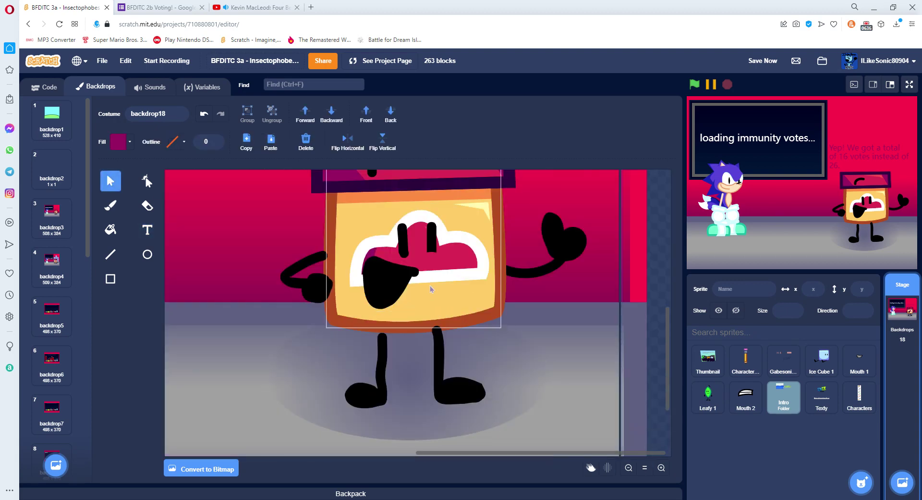
Replace the host's left leg with a freshly brushed leg and foot
left_click(368, 403)
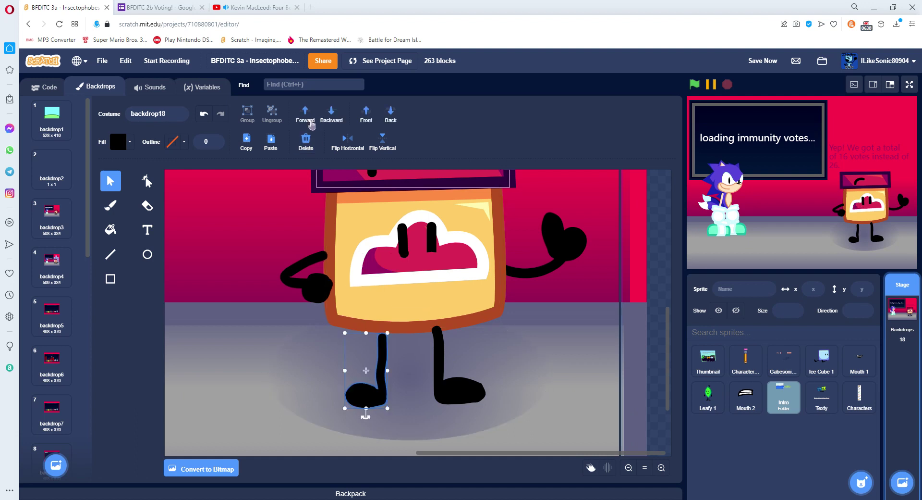
left_click(306, 142)
left_click(110, 206)
mouse_move(393, 331)
left_mouse_down()
mouse_move(390, 389)
mouse_move(399, 391)
left_mouse_up()
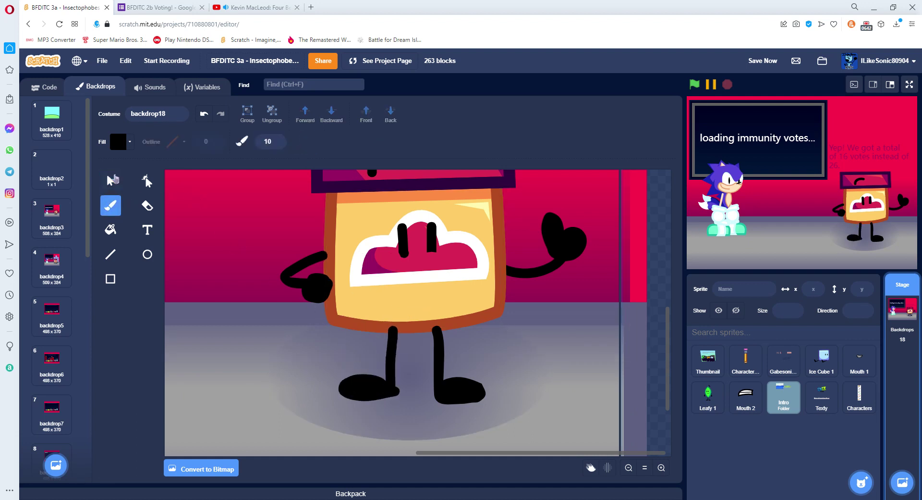
Repaint the host's arms: a rounder left hand and a new right arm with hand
key("v")
left_click(310, 286)
left_click(306, 139)
left_click(308, 143)
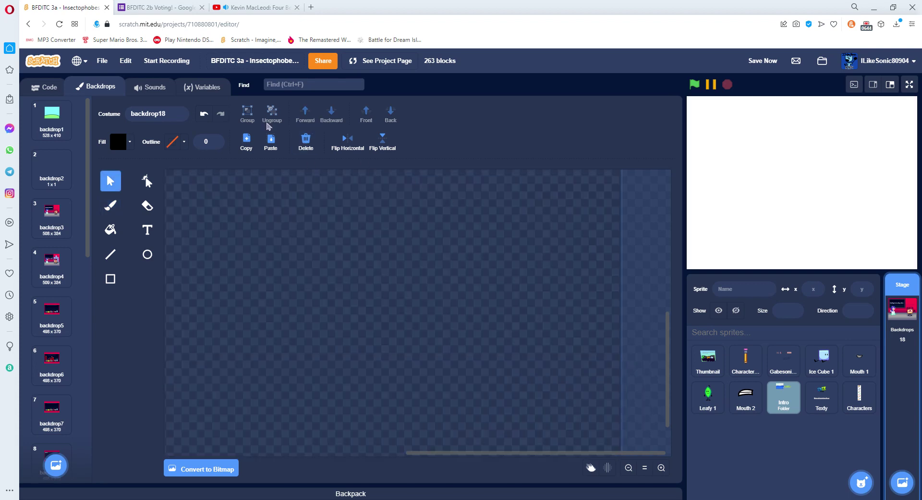
left_click(204, 113)
left_click(306, 139)
left_click(110, 205)
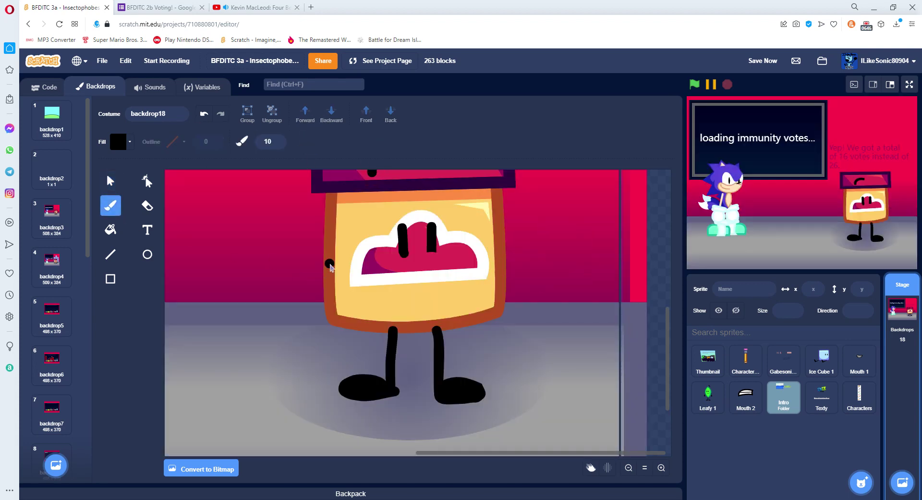
mouse_move(301, 332)
left_mouse_down()
mouse_move(302, 319)
mouse_move(291, 319)
left_mouse_up()
left_click(500, 253)
left_click_drag(501, 253, 527, 332)
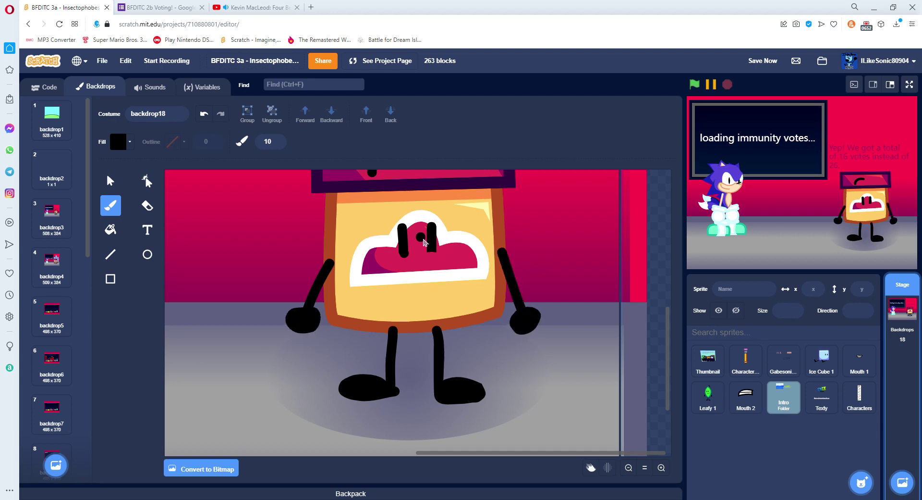
Delete the host's old eye strokes and eyebrow arc
scroll(525, 288, "up", 2)
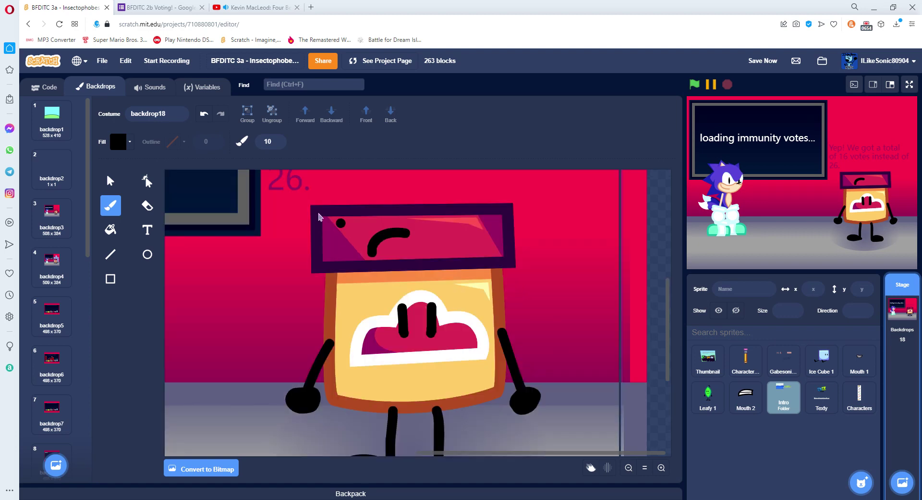
left_click(119, 178)
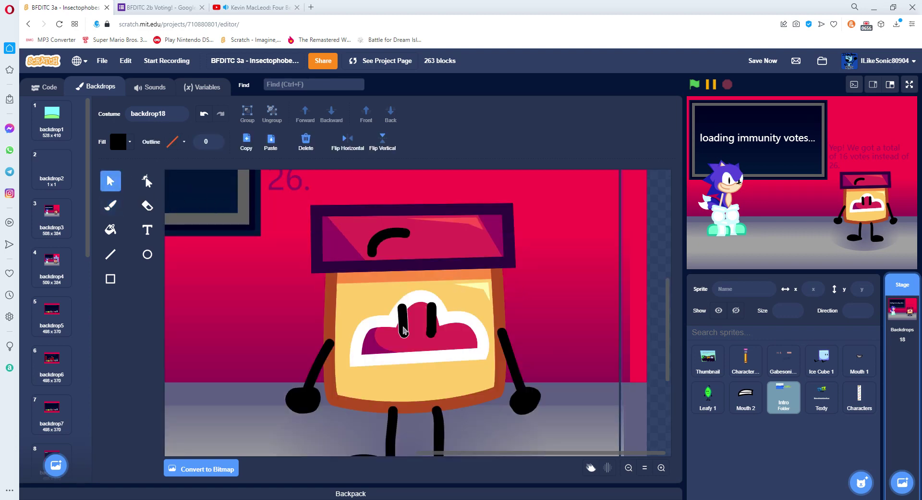
left_click(404, 322)
left_click(311, 148)
left_click(430, 319)
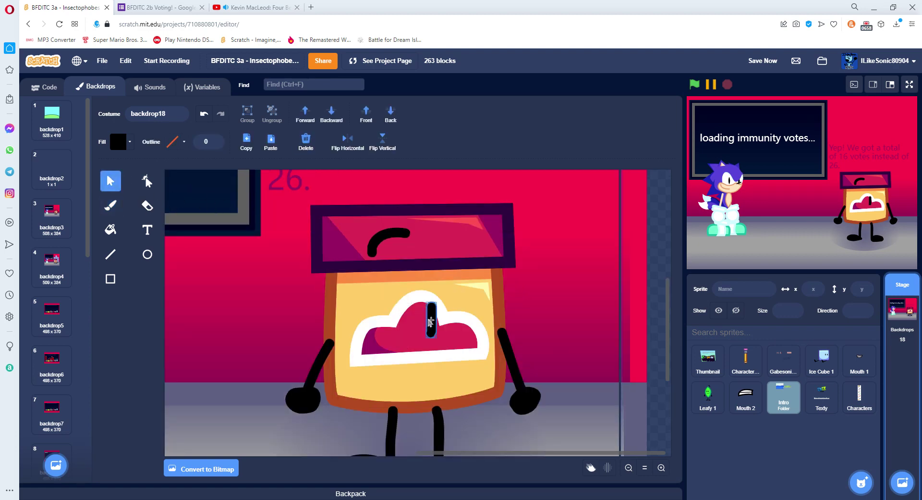
left_click(306, 140)
left_click(388, 240)
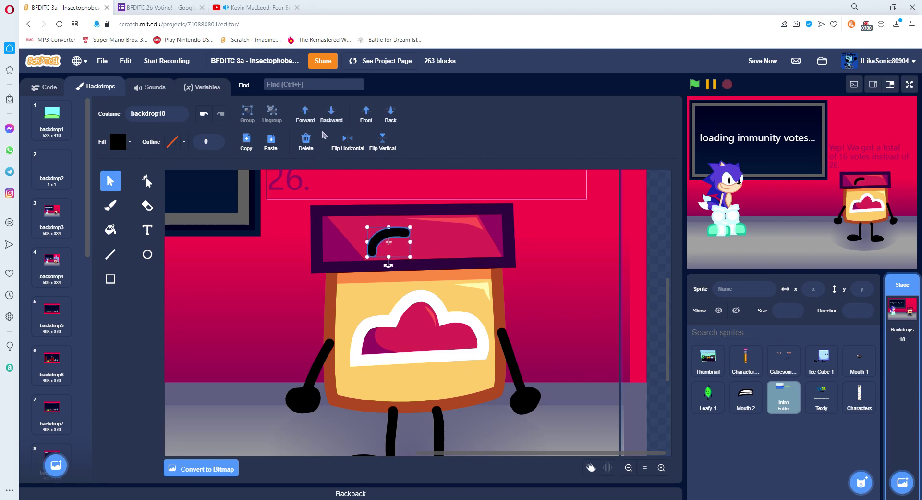
key("Delete")
Paint thick, tall vertical eyes on the host's face
left_click(110, 205)
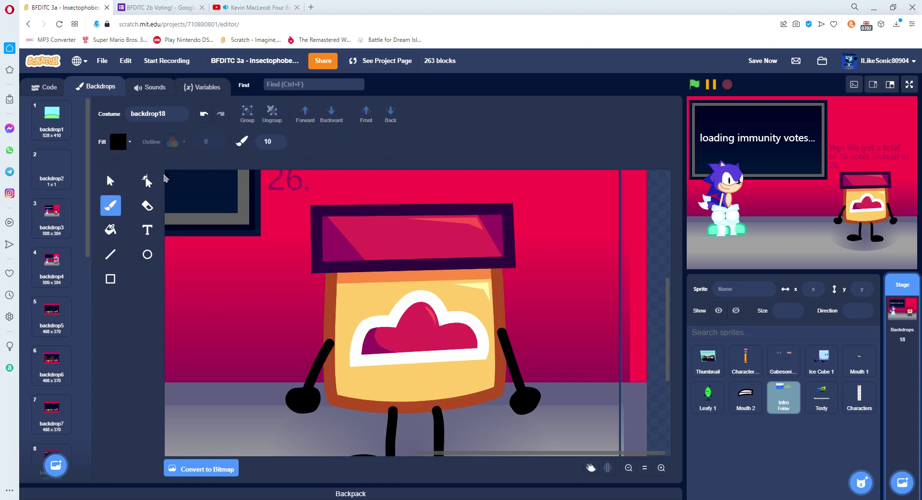
left_click(422, 308)
mouse_move(405, 311)
left_mouse_down()
mouse_move(403, 332)
mouse_move(418, 326)
left_mouse_up()
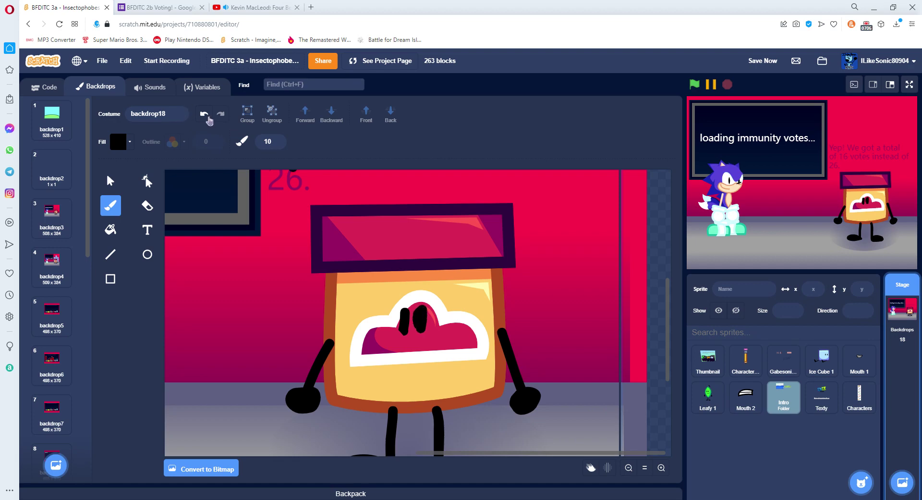
left_click(204, 113)
left_click(205, 113)
left_click(412, 316)
mouse_move(408, 311)
left_mouse_down()
mouse_move(405, 332)
mouse_move(406, 306)
mouse_move(409, 314)
left_mouse_up()
left_click(204, 114)
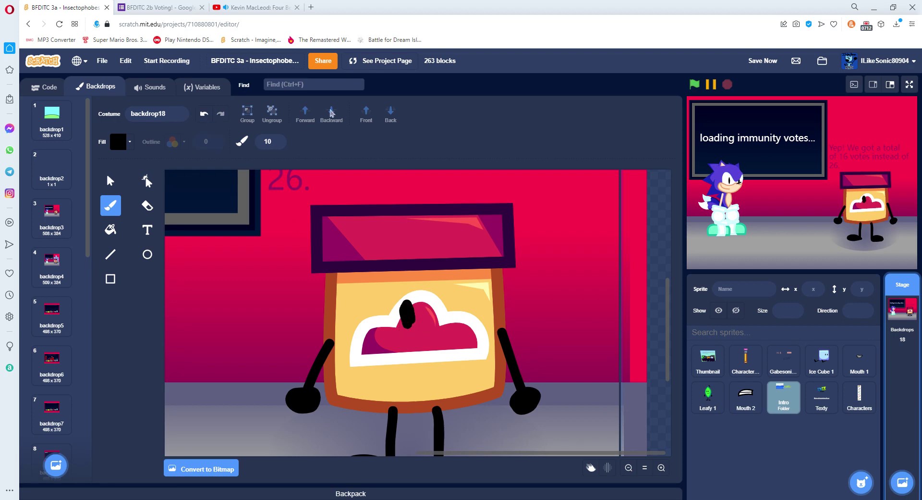
left_click(204, 114)
left_click(644, 466)
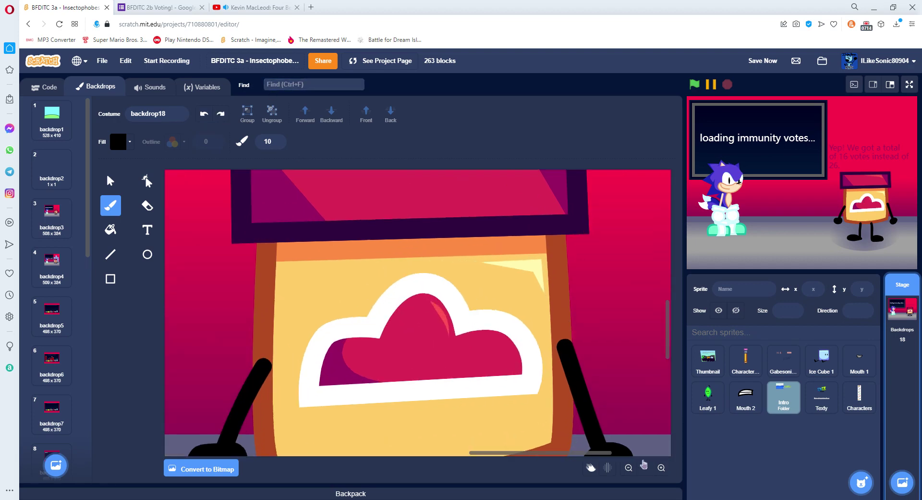
mouse_move(451, 319)
left_mouse_down()
mouse_move(451, 290)
mouse_move(449, 337)
mouse_move(452, 317)
mouse_move(404, 283)
mouse_move(395, 344)
mouse_move(398, 288)
left_mouse_up()
Add angry eyebrows and a wide mouth filled black, then reset the zoom
scroll(391, 249, "up", 3)
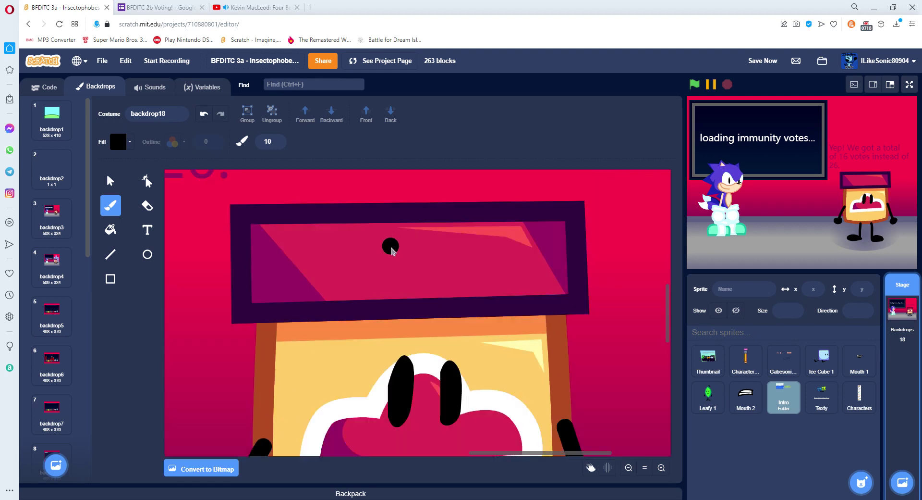
left_click_drag(336, 259, 401, 276)
mouse_move(459, 248)
left_mouse_down()
mouse_move(525, 243)
mouse_move(531, 268)
left_mouse_up()
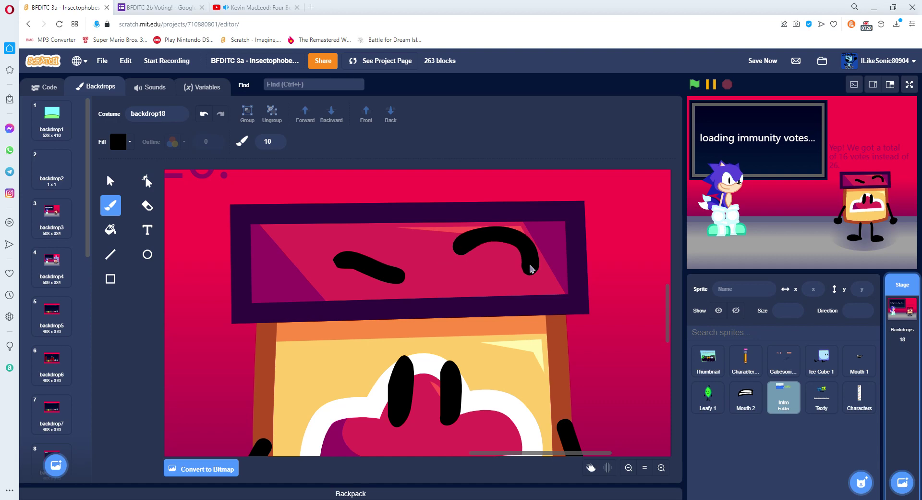
scroll(490, 279, "down", 5)
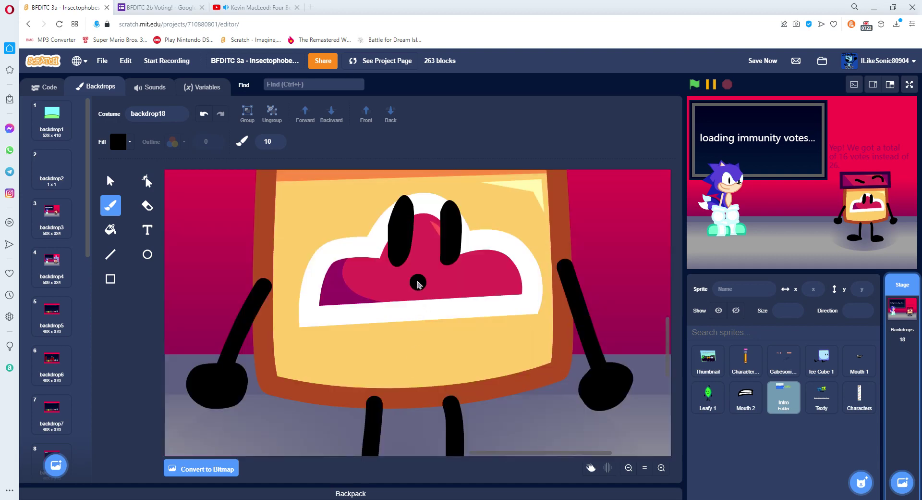
mouse_move(418, 283)
left_mouse_down()
mouse_move(301, 286)
mouse_move(408, 295)
mouse_move(422, 282)
left_mouse_up()
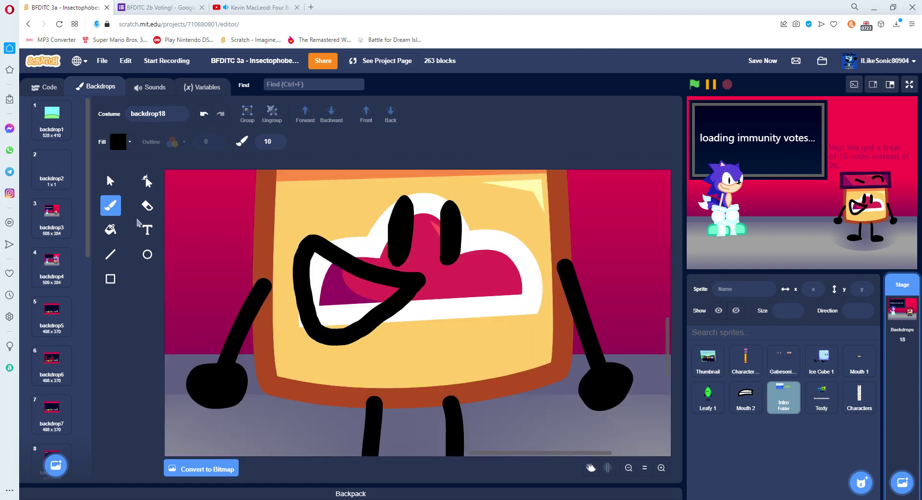
left_click(110, 231)
left_click(320, 282)
scroll(319, 282, "up", 5)
left_click(149, 231)
left_click(643, 466)
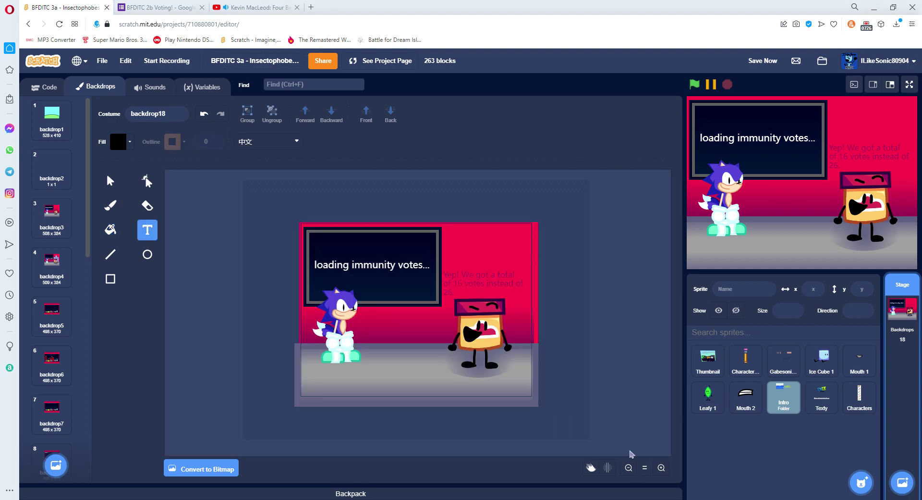
Change the host's caption to 'Now, time to explain the 3rd contest!'
left_click(483, 287)
key("BackSpace")
type("Now, time to explain the")
type(" 3rd contest!")
left_click(111, 180)
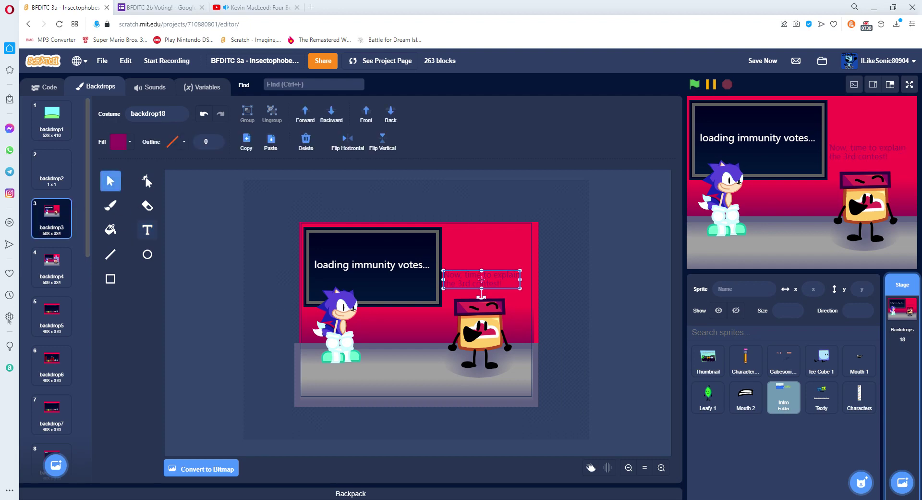
scroll(67, 382, "down", 11)
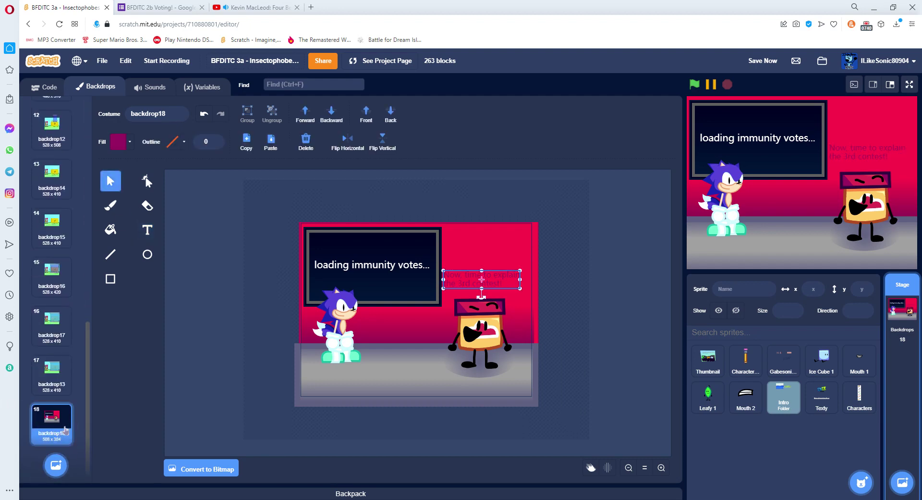
Duplicate backdrop18 as backdrop19 and delete its chalkboard text
right_click(66, 429)
left_click(89, 352)
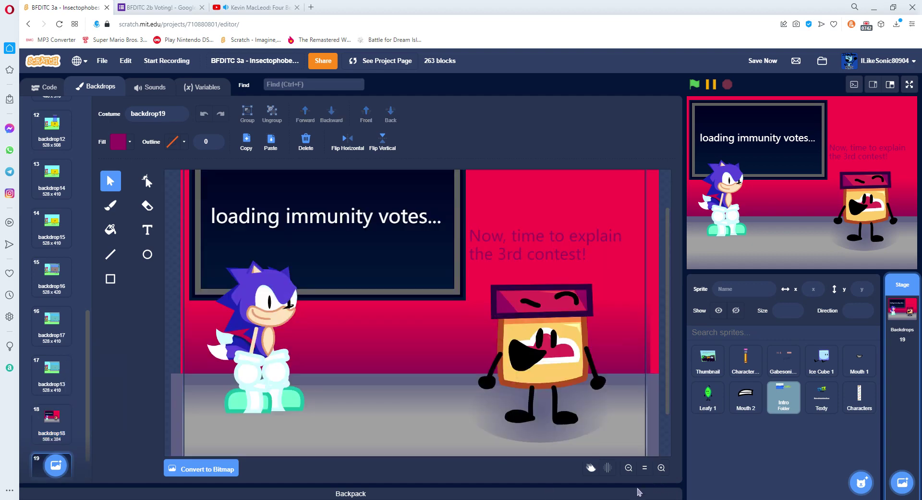
scroll(350, 319, "up", 3)
left_click(323, 269)
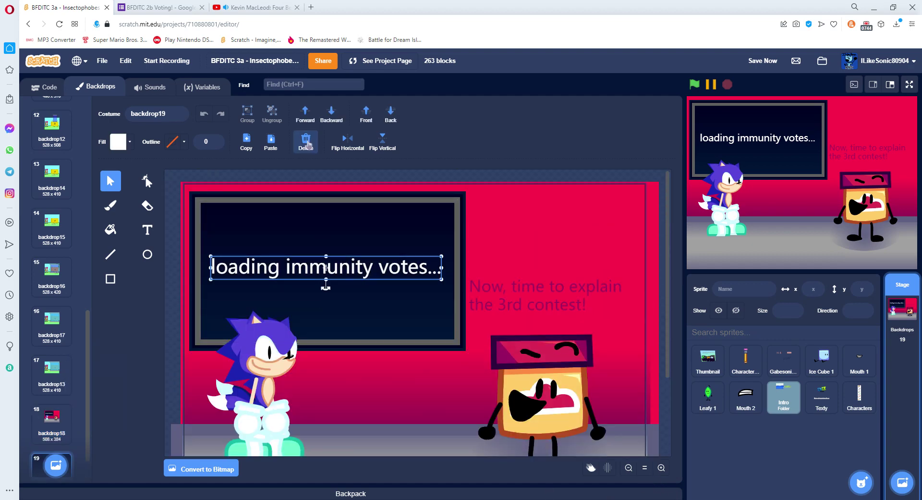
left_click(306, 142)
Clear backdrop19's leftover chalkboard text and paste in the copied text object
left_click(52, 418)
left_click(306, 272)
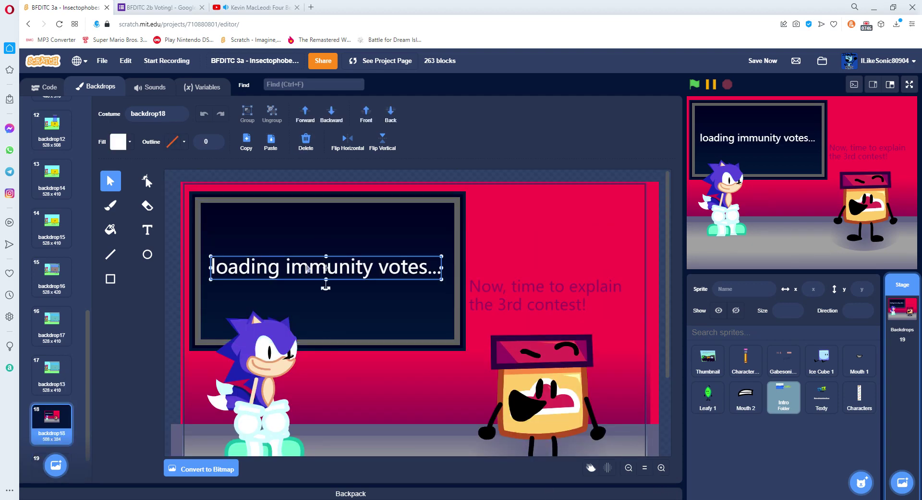
double_click(290, 270)
left_click(110, 181)
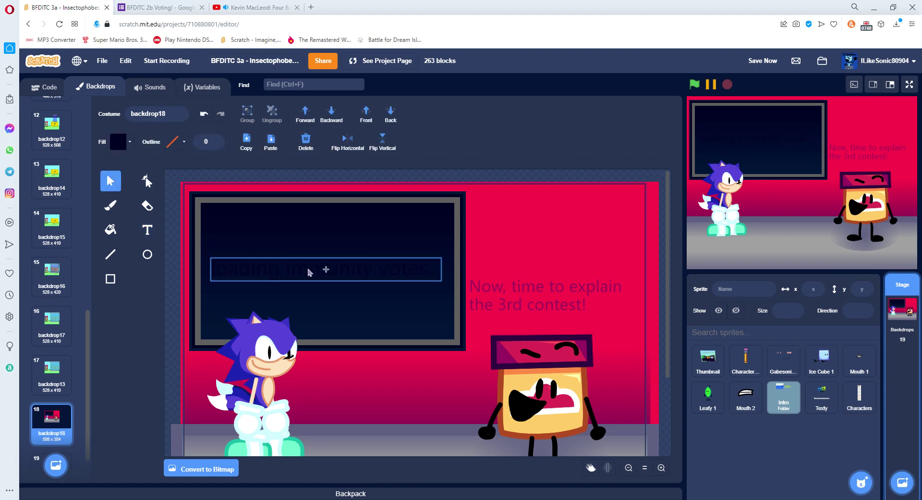
left_click(306, 142)
scroll(49, 425, "down", 1)
left_click(51, 424)
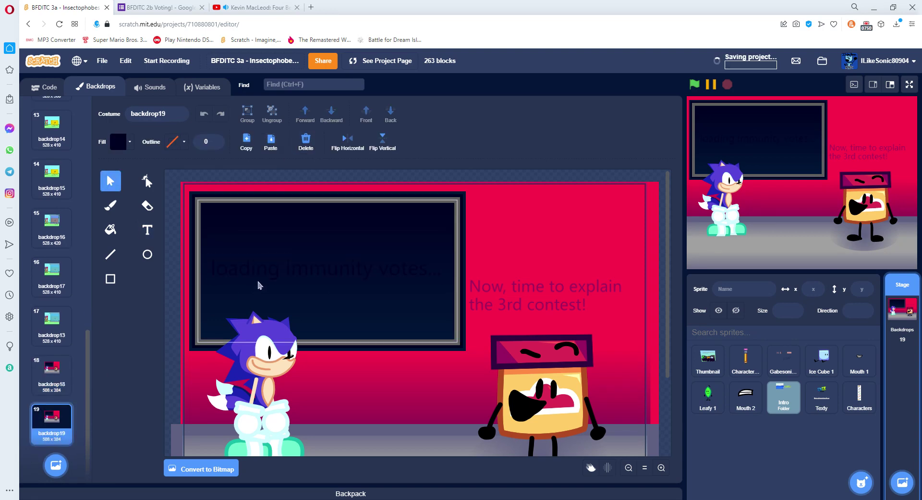
left_click(263, 273)
left_click(303, 148)
left_click(271, 142)
left_click(395, 302)
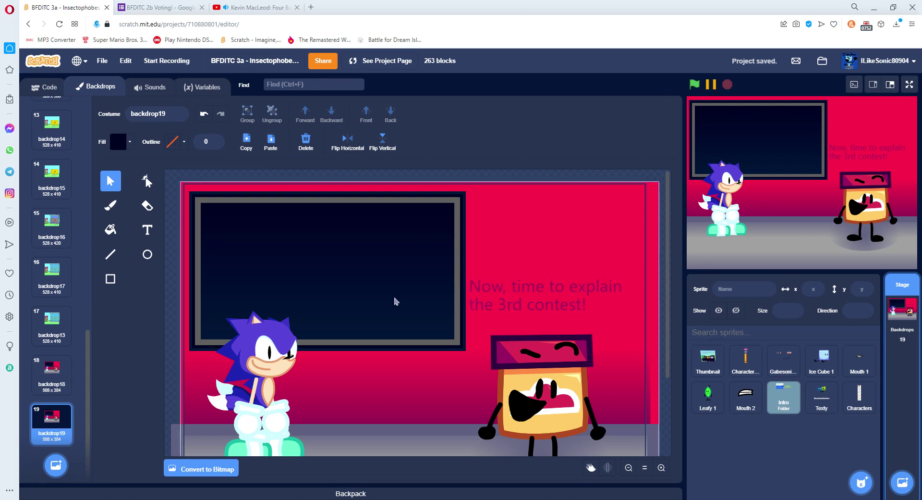
left_click(52, 373)
left_click(52, 427)
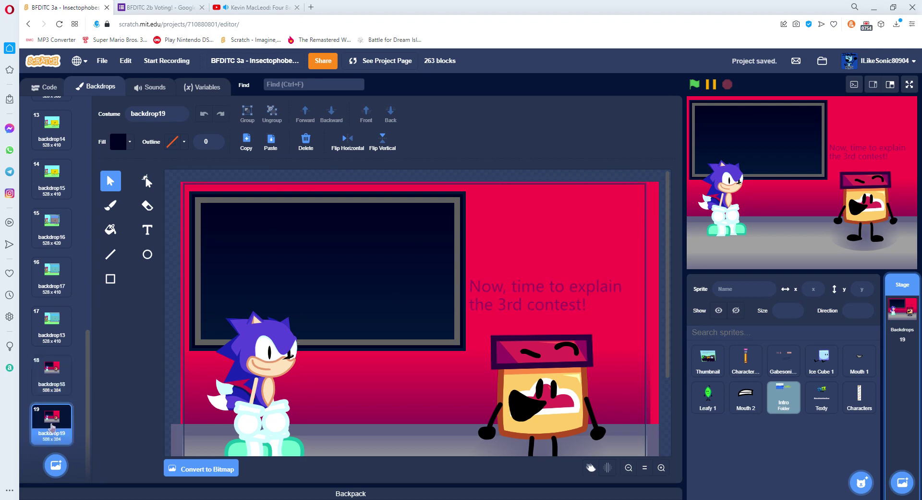
Shift the host's eyes and eyebrows left, raising one eyebrow above its head
scroll(660, 447, "down", 1)
double_click(657, 469)
left_click_drag(519, 452, 600, 450)
left_click_drag(498, 305, 460, 293)
left_click_drag(526, 305, 485, 294)
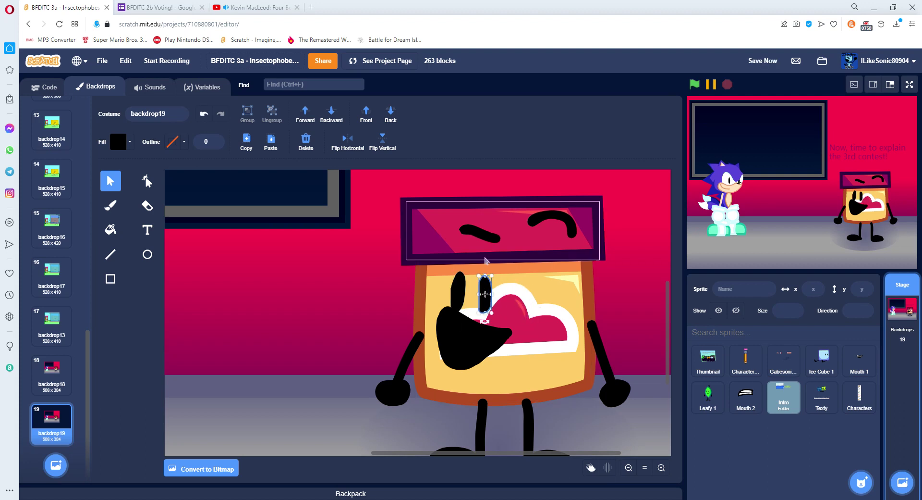
left_click_drag(480, 234, 446, 228)
left_click_drag(543, 219, 495, 190)
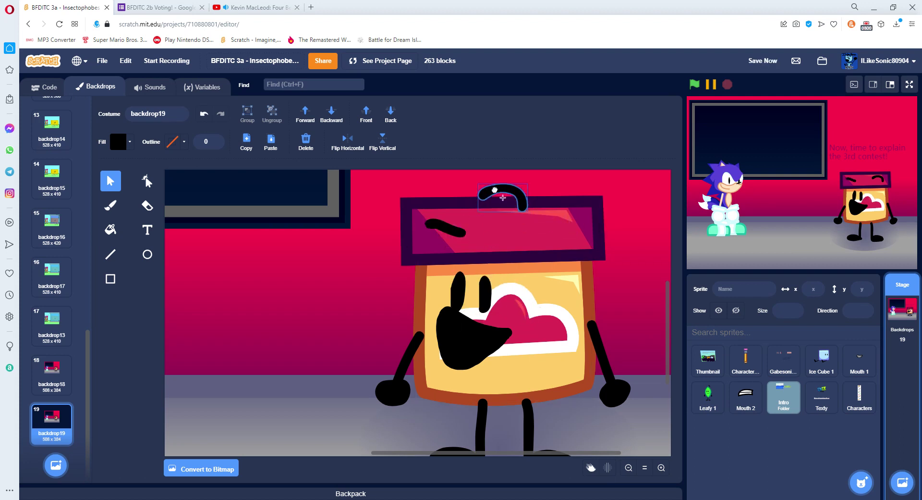
Flip the host's black mouth horizontally and reset the canvas zoom
left_click(473, 334)
left_click(347, 141)
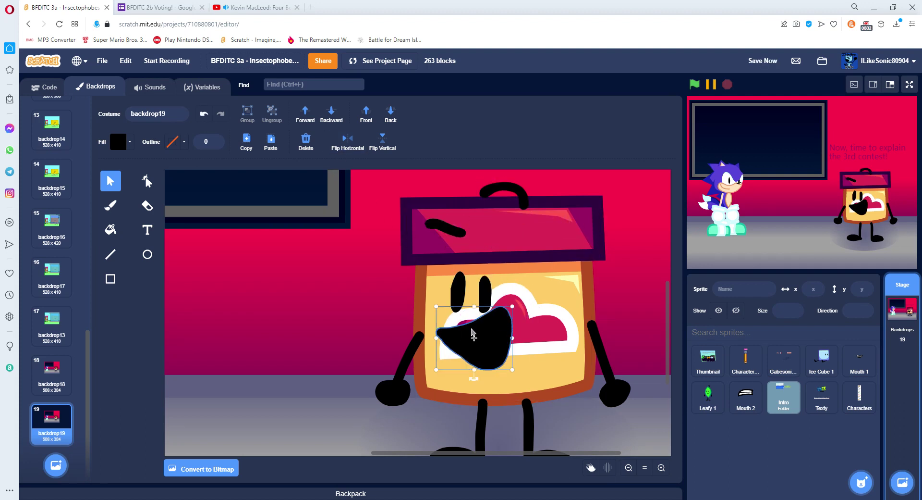
left_click(645, 468)
left_click(649, 449)
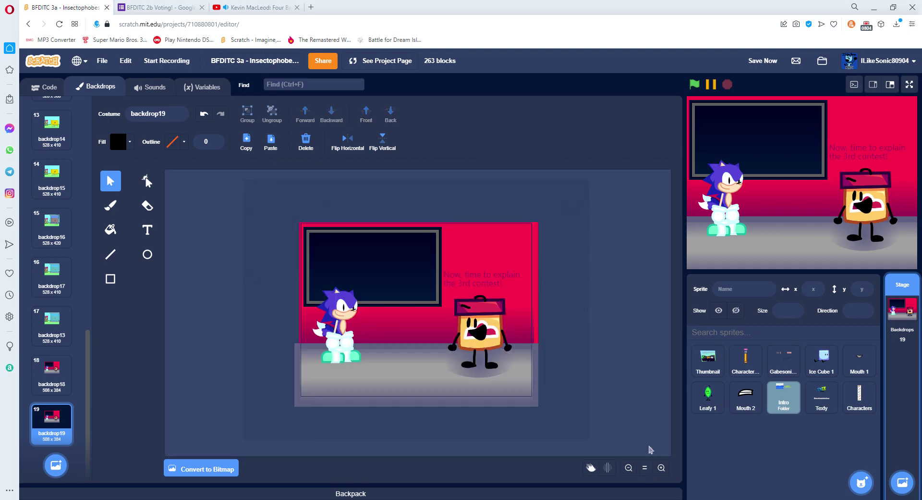
left_click(661, 467)
scroll(422, 380, "up", 1)
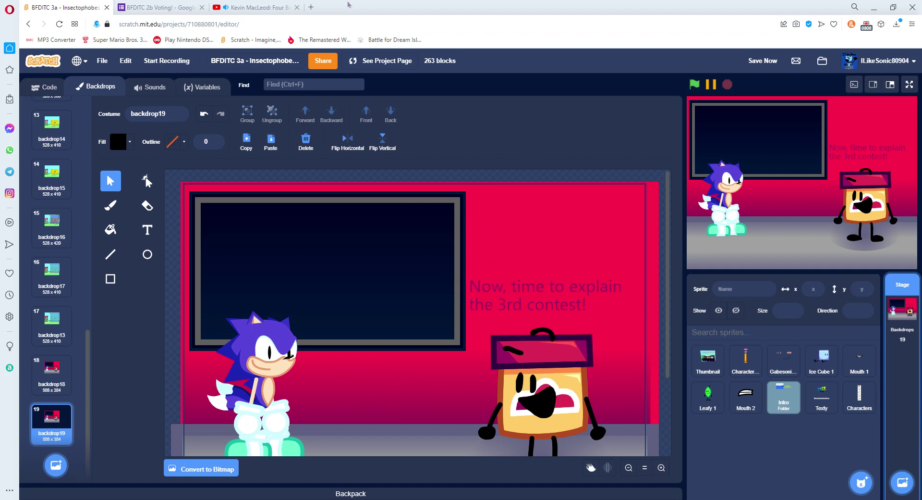
Shorten Sonic's smile by pulling its right endpoint left with the Reshape tool
left_click(148, 230)
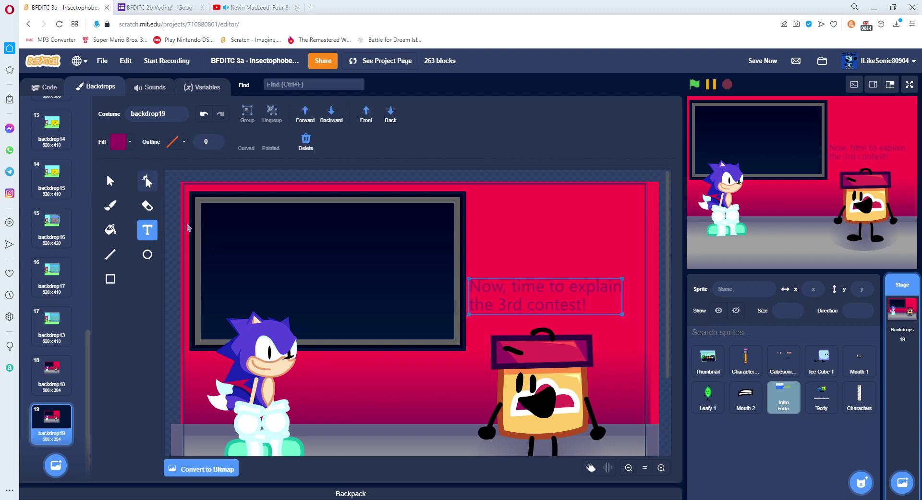
left_click(147, 181)
left_click(269, 370)
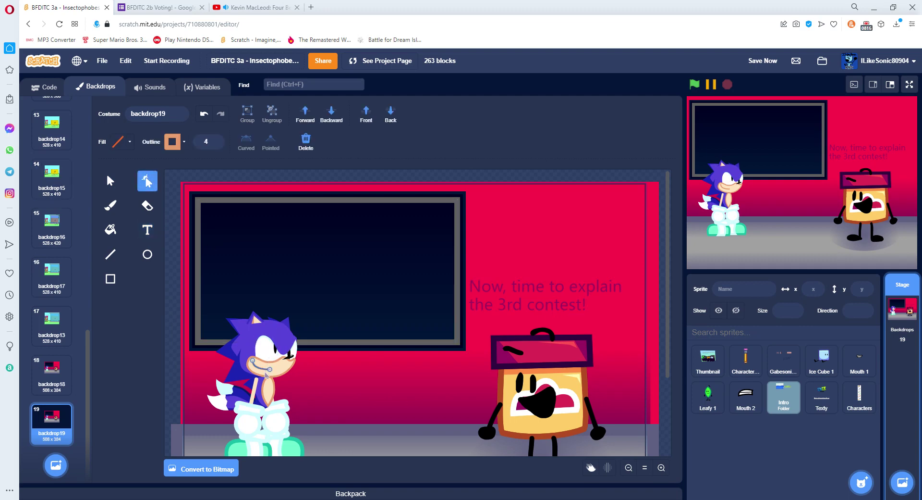
left_click(661, 467)
left_click(661, 468)
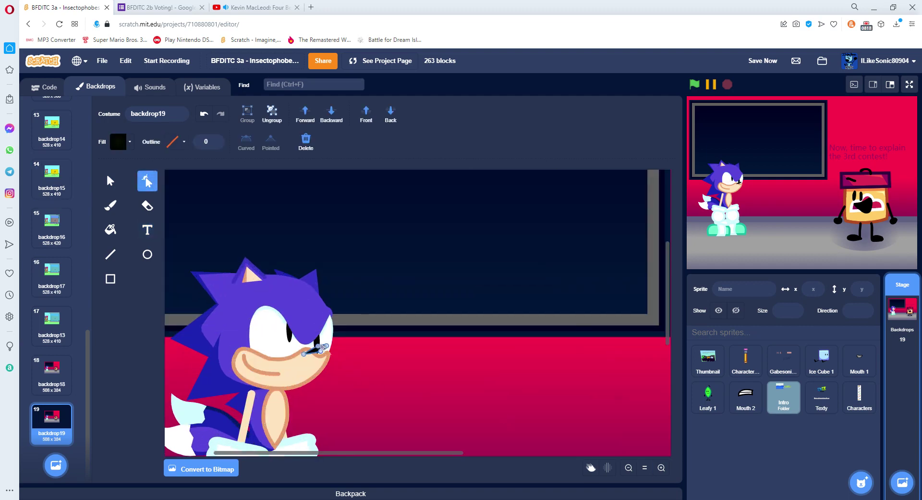
left_click(318, 339)
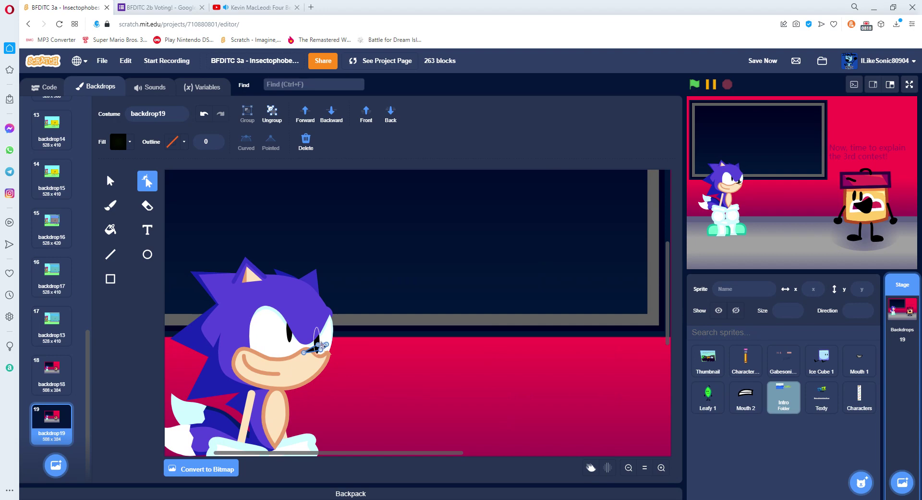
left_click(269, 373)
left_click_drag(279, 373, 267, 371)
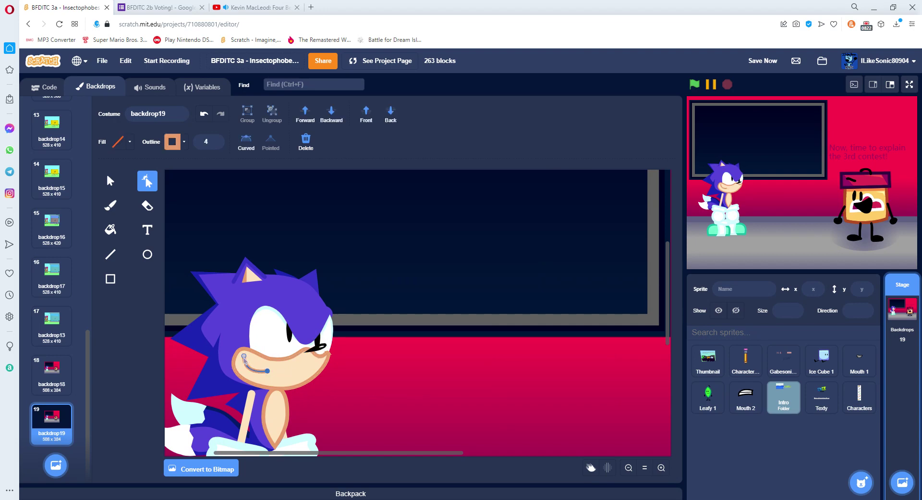
left_click(349, 362)
left_click(245, 378)
left_click(356, 395)
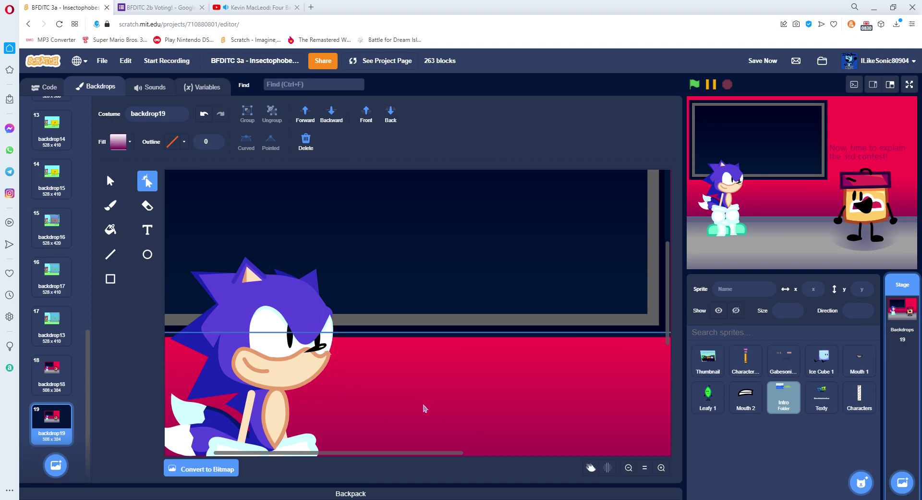
Reset the canvas zoom and open a new browser tab with Ctrl+T
left_click(629, 469)
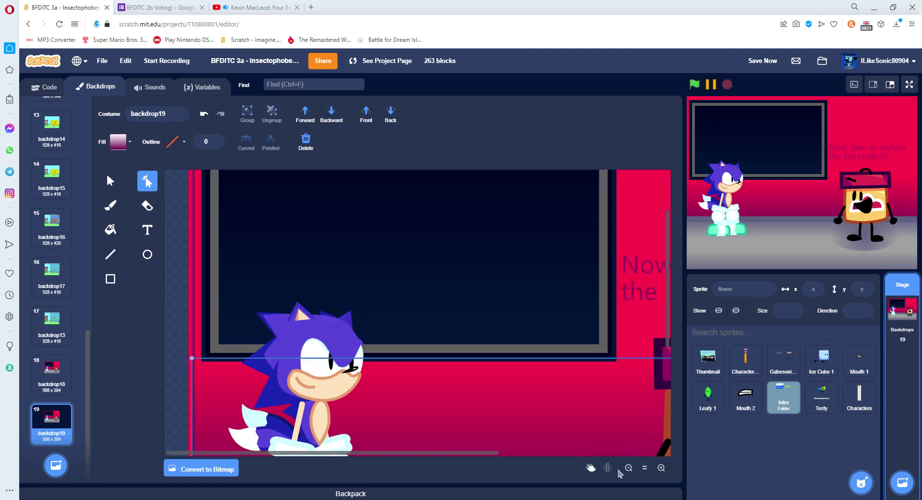
left_click(645, 468)
left_click(660, 467)
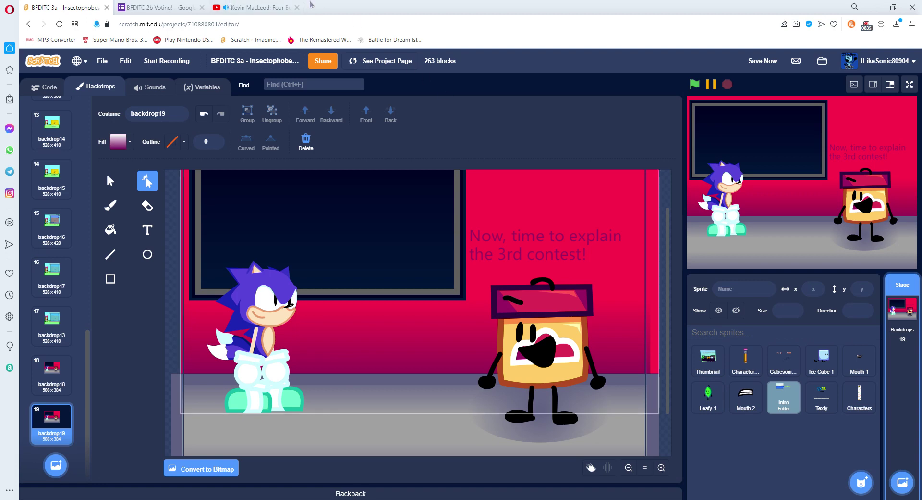
key("ctrl+t")
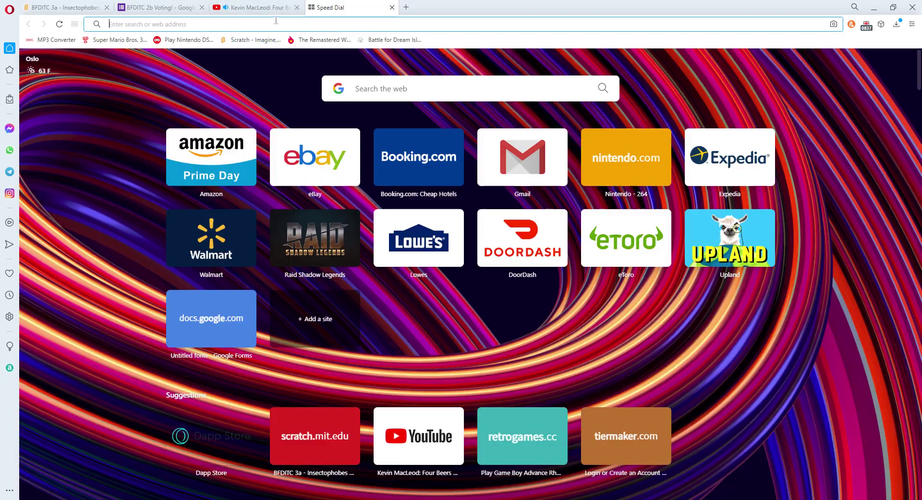
Go via the profile page to the account's Shared Projects list and scroll through it
left_click(250, 41)
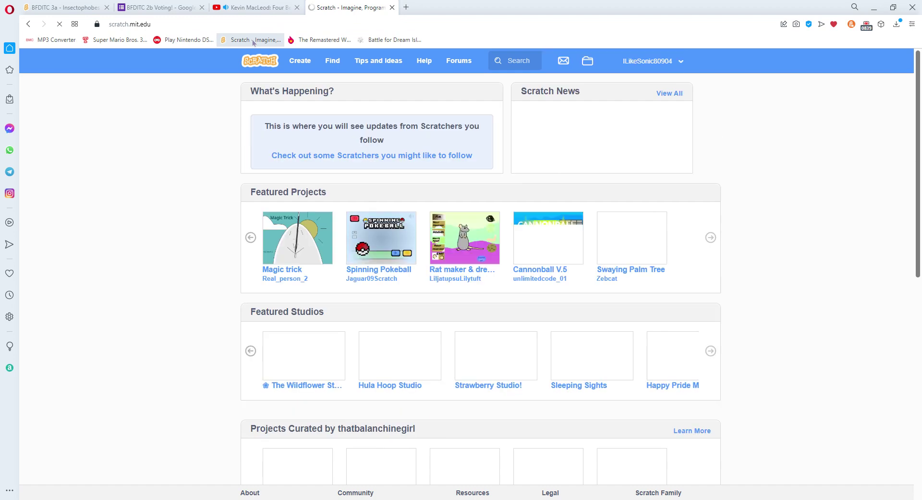
left_click(650, 63)
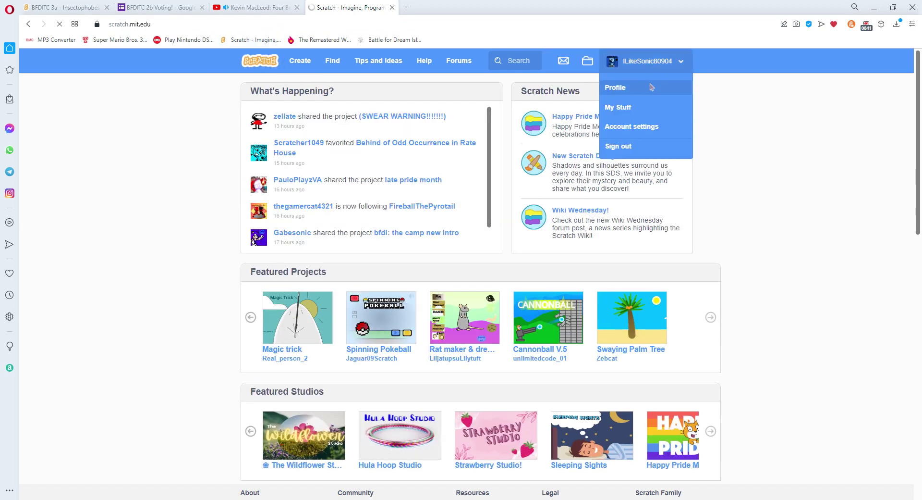
left_click(645, 90)
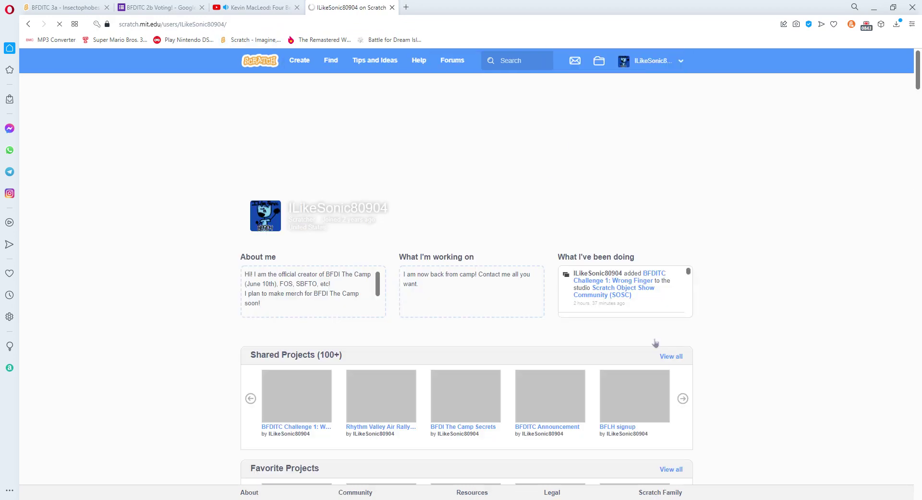
left_click(669, 360)
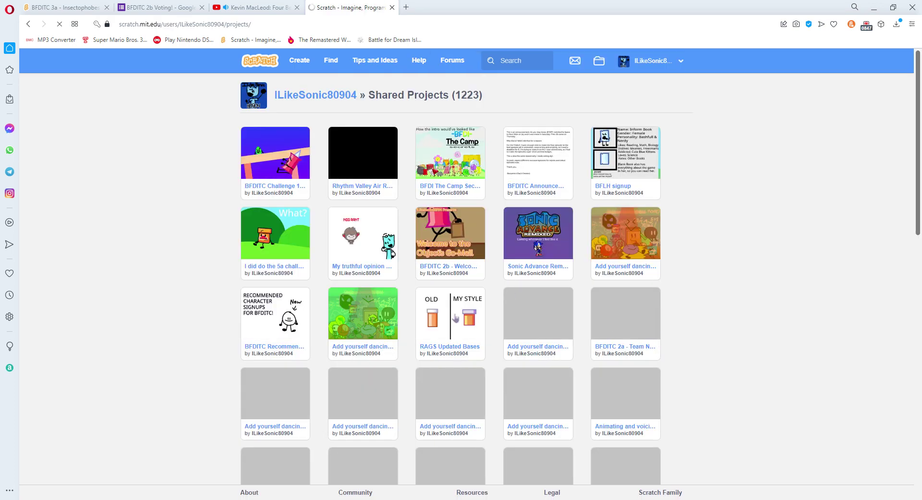
scroll(412, 322, "down", 5)
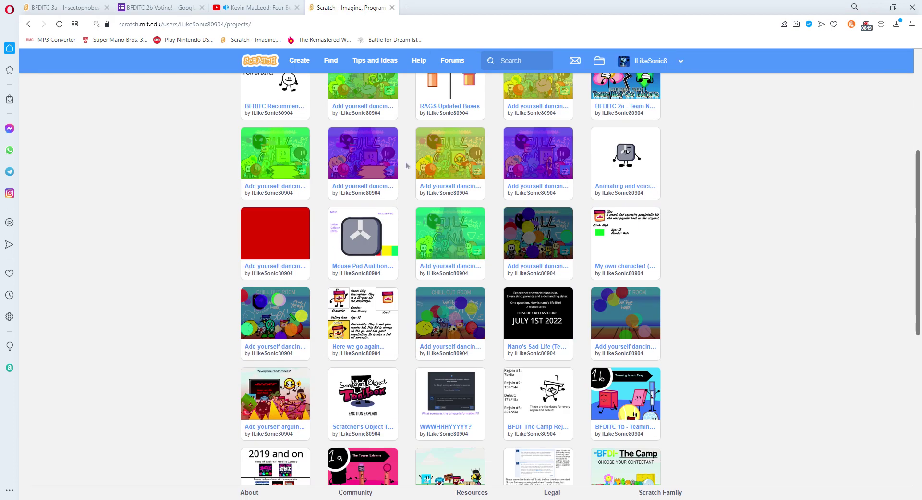
Raise backdrop19's caption and retype it as 'Actually, instead of a contest, we're having a birthday party!'
left_click(392, 7)
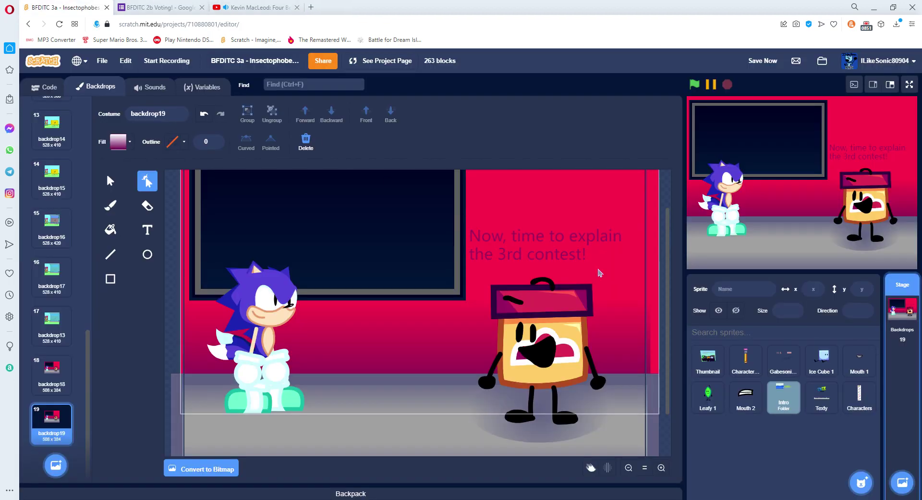
left_click(208, 113)
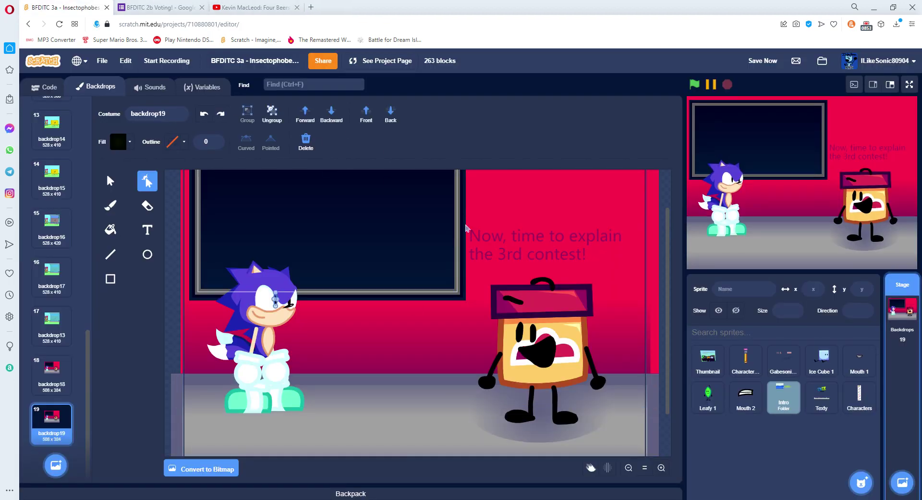
left_click_drag(562, 250, 561, 206)
double_click(563, 208)
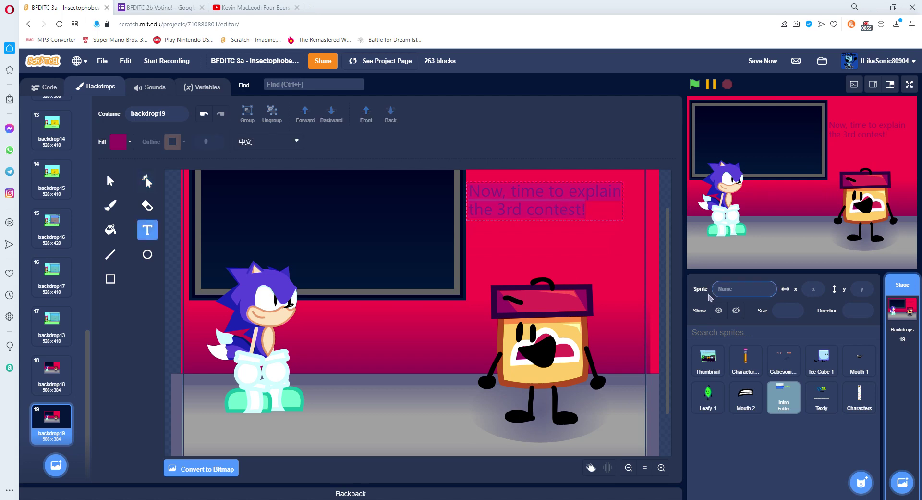
type("This one's all")
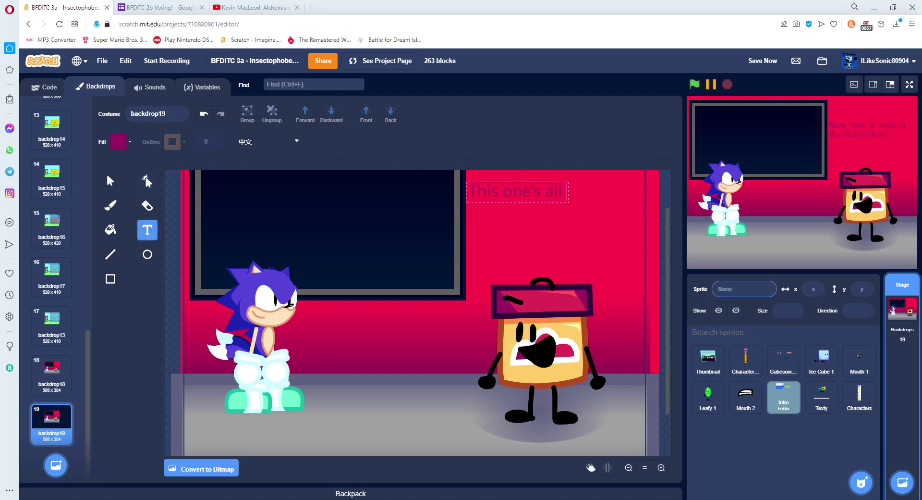
type(" about")
key("Return")
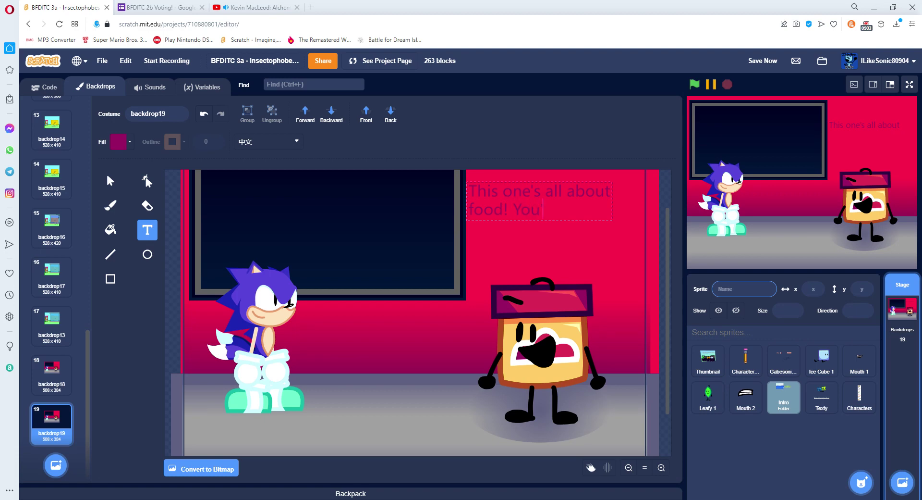
type("food! You'll have t")
key("BackSpace")
key("BackSpace")
key("BackSpace")
key("BackSpace")
key("BackSpace")
key("BackSpace")
key("BackSpace")
key("BackSpace")
key("BackSpace")
key("BackSpace")
key("BackSpace")
key("BackSpace")
key("BackSpace")
key("BackSpace")
key("BackSpace")
key("BackSpace")
key("BackSpace")
key("BackSpace")
key("BackSpace")
key("BackSpace")
key("BackSpace")
key("BackSpace")
key("BackSpace")
type("Actually")
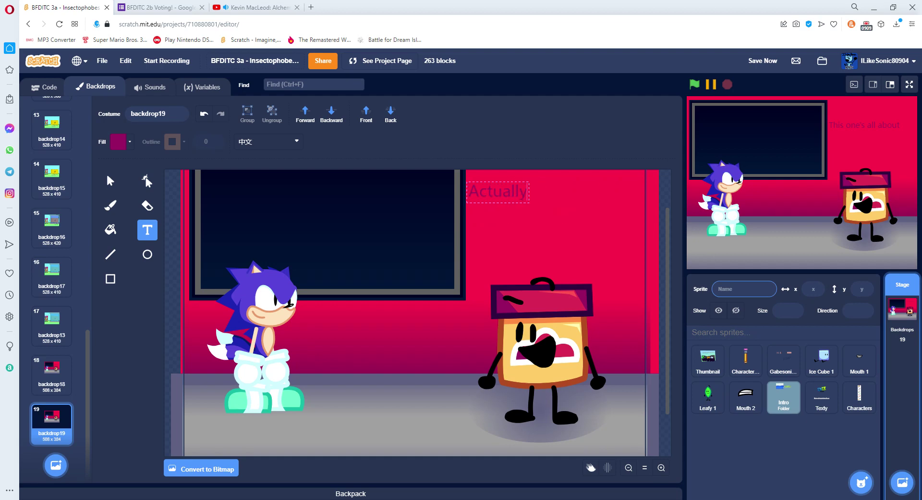
type(", instead of a")
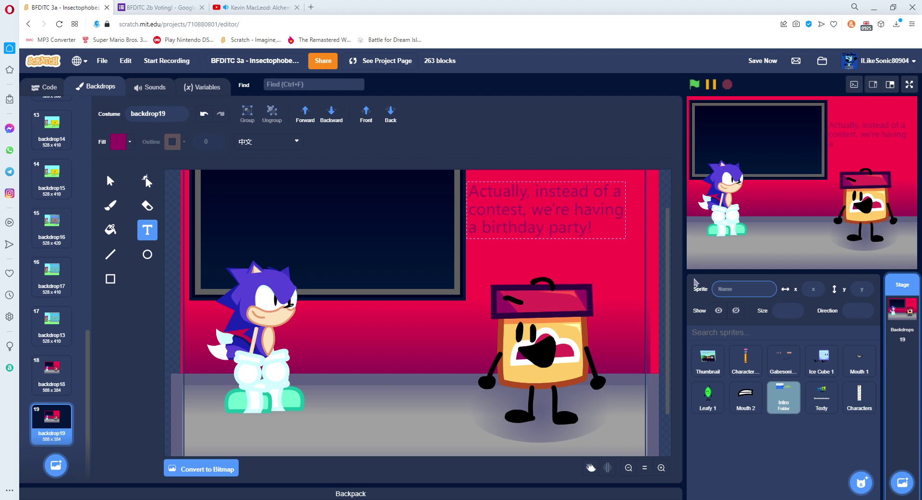
left_click(111, 181)
Lower the birthday caption beside the jar and open the dark board's fill colour settings
left_click_drag(519, 221, 524, 256)
scroll(523, 226, "up", 2)
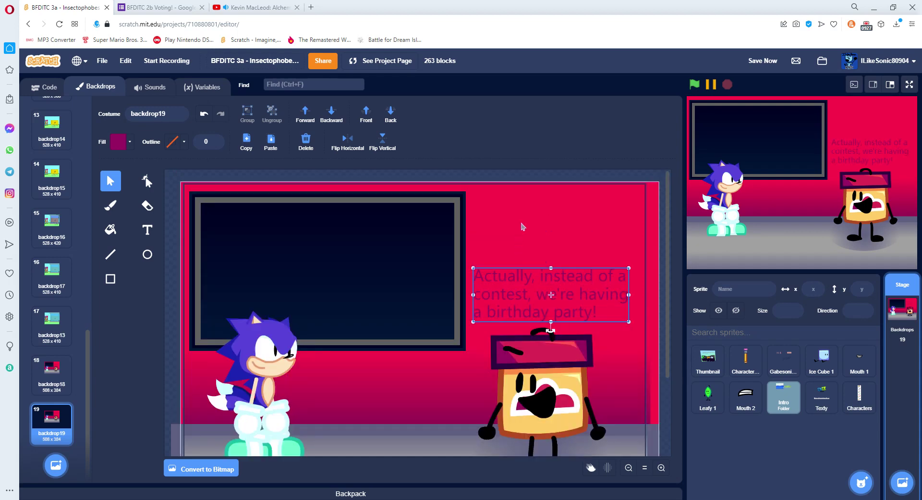
left_click(500, 184)
left_click(309, 245)
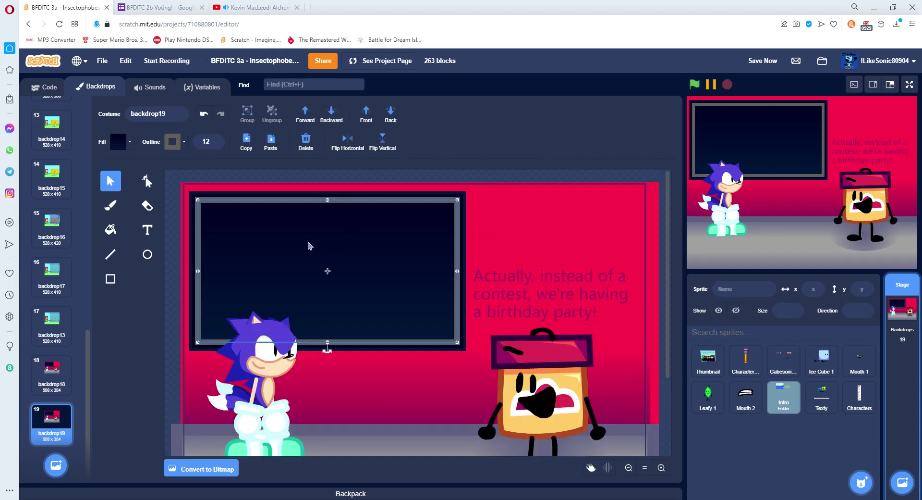
left_click(121, 142)
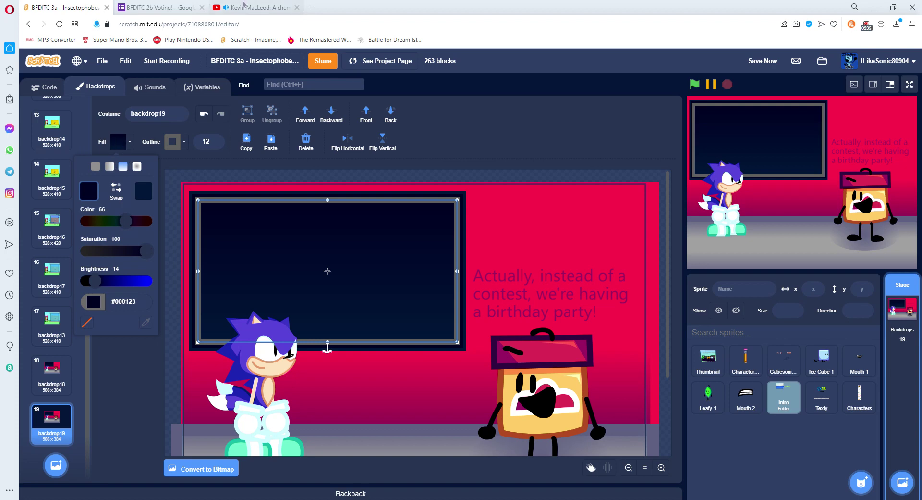
left_click(243, 6)
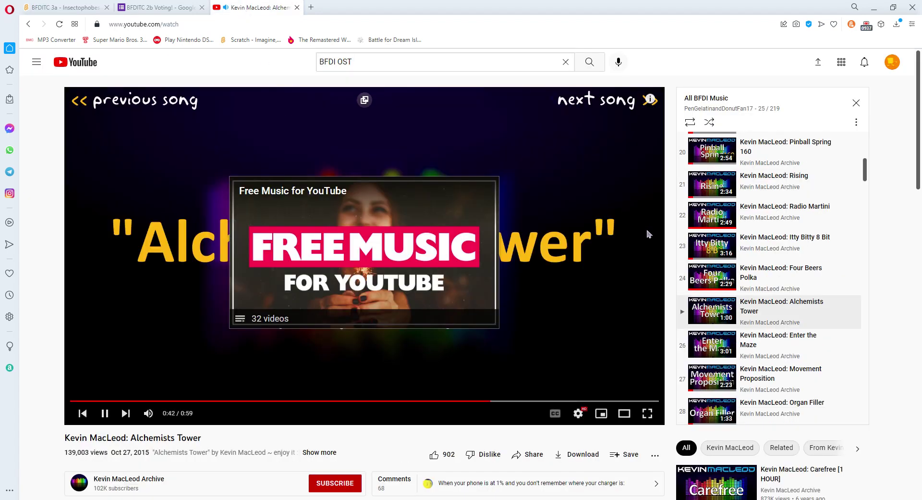
Play 'Enter the Maze' from the YouTube playlist and return to the Scratch editor
left_click(712, 353)
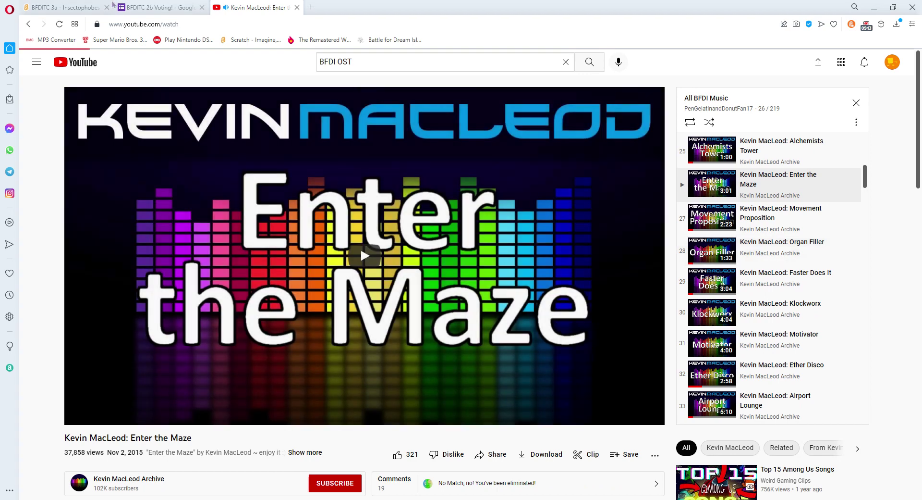
left_click(82, 6)
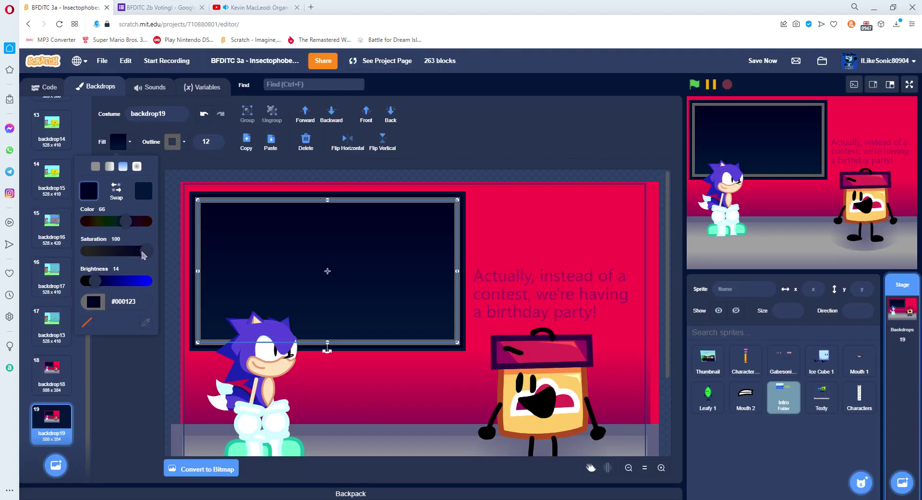
Set the whiteboard rectangle's fill to solid white
left_click(95, 168)
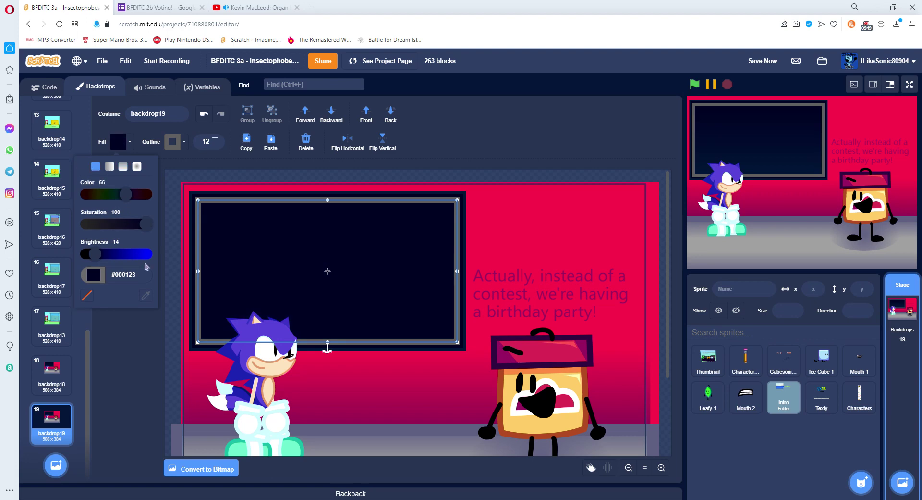
left_click_drag(146, 226, 238, 240)
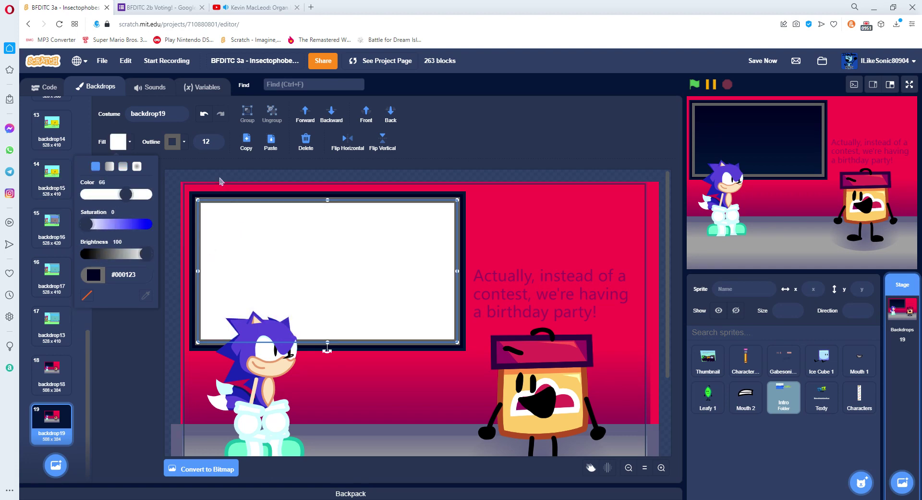
left_click(221, 182)
Paint a black oval doodle with a dot and a loop on the whiteboard using the Brush
left_click(111, 206)
left_click(120, 142)
left_click_drag(147, 237, 8, 273)
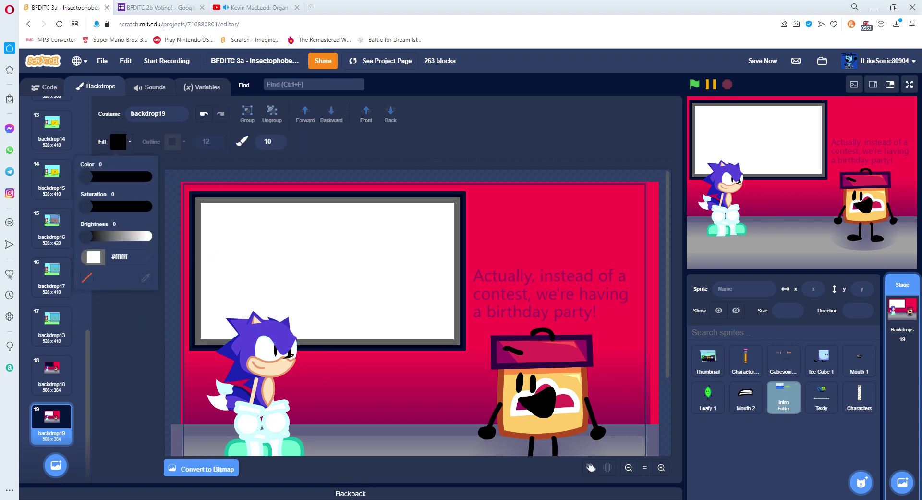
mouse_move(282, 263)
left_mouse_down()
mouse_move(283, 276)
mouse_move(266, 259)
mouse_move(283, 270)
mouse_move(277, 280)
mouse_move(289, 293)
mouse_move(264, 295)
mouse_move(305, 295)
mouse_move(334, 269)
mouse_move(288, 272)
mouse_move(317, 285)
mouse_move(298, 282)
left_mouse_up()
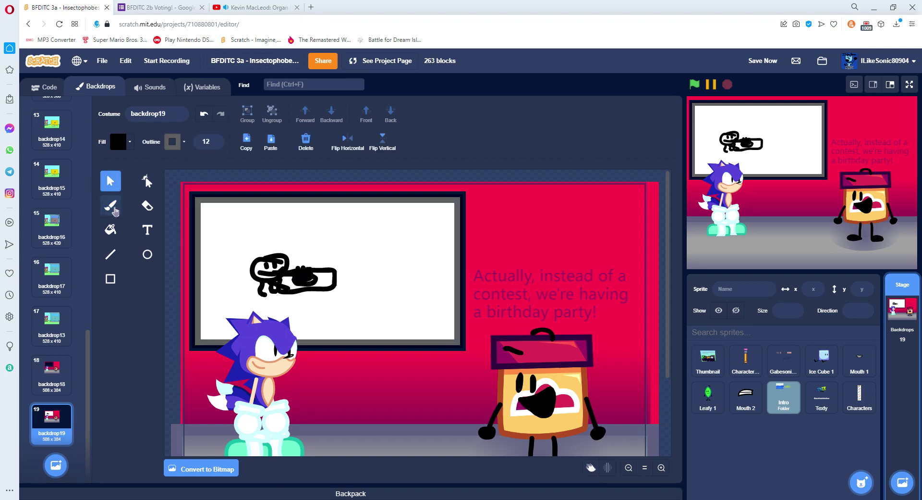
left_click(346, 258)
mouse_move(346, 259)
left_mouse_down()
mouse_move(363, 272)
mouse_move(347, 287)
left_mouse_up()
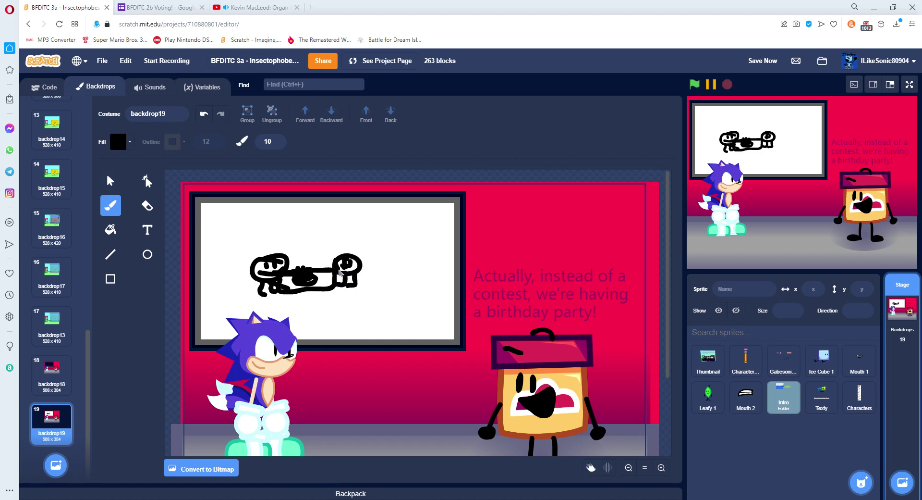
Add the text 'YOI!' beside the doodle and enlarge it
left_click(645, 468)
left_click(148, 229)
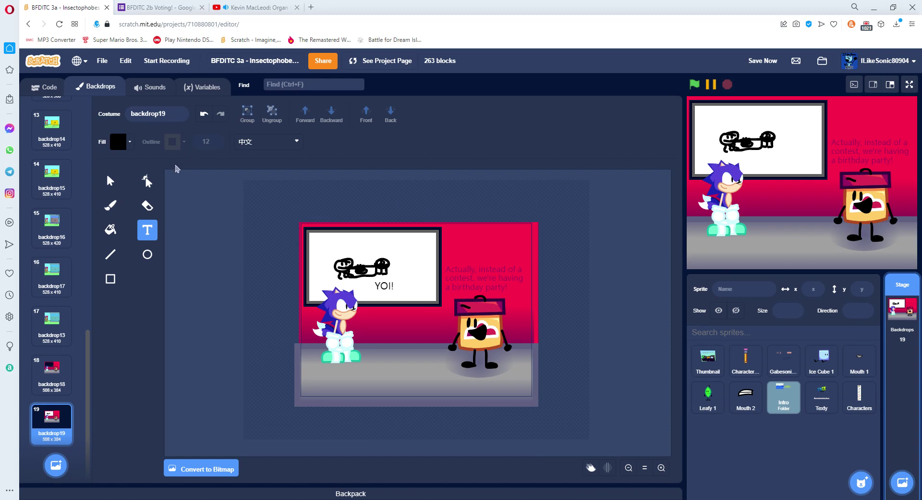
left_click(109, 186)
left_click_drag(393, 291, 414, 292)
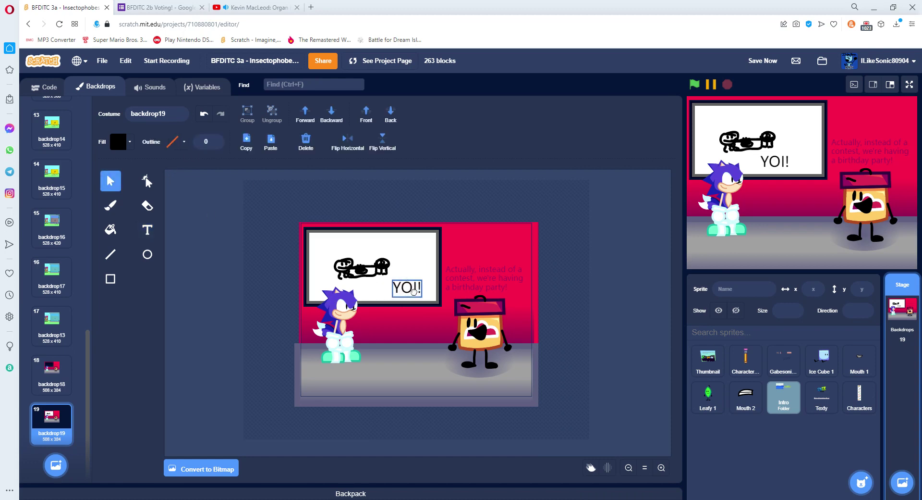
left_click(264, 278)
Duplicate backdrop19 as backdrop20 and zoom in on the jar-shaped host
right_click(53, 414)
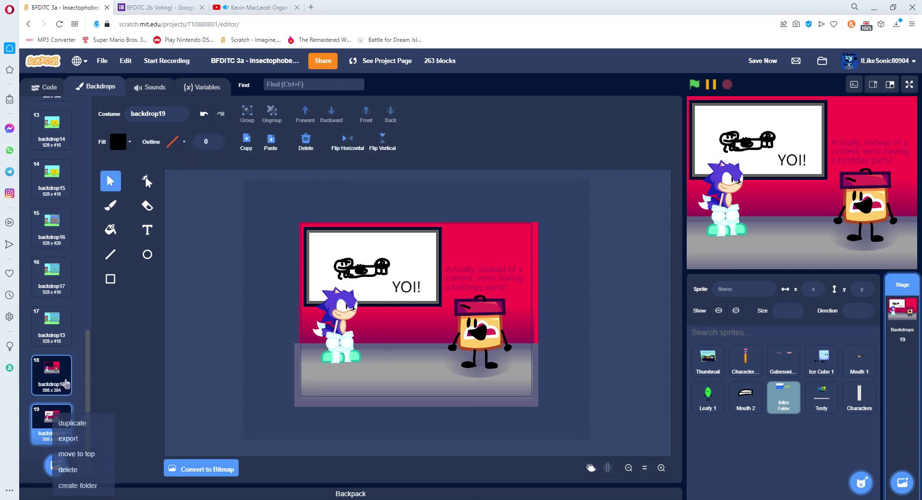
left_click(72, 423)
left_click(662, 467)
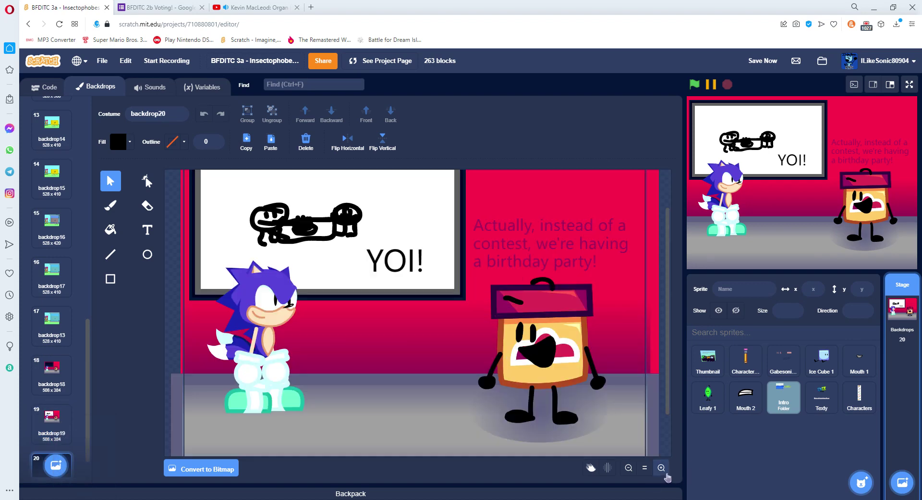
left_click(661, 468)
left_click_drag(533, 453, 616, 453)
mouse_move(466, 339)
left_mouse_down()
mouse_move(490, 339)
mouse_move(474, 344)
left_mouse_up()
Reposition the host's eyes, lid handle and left eyebrow, and delete its old mouth
left_click_drag(489, 266, 509, 266)
left_click_drag(473, 343, 469, 342)
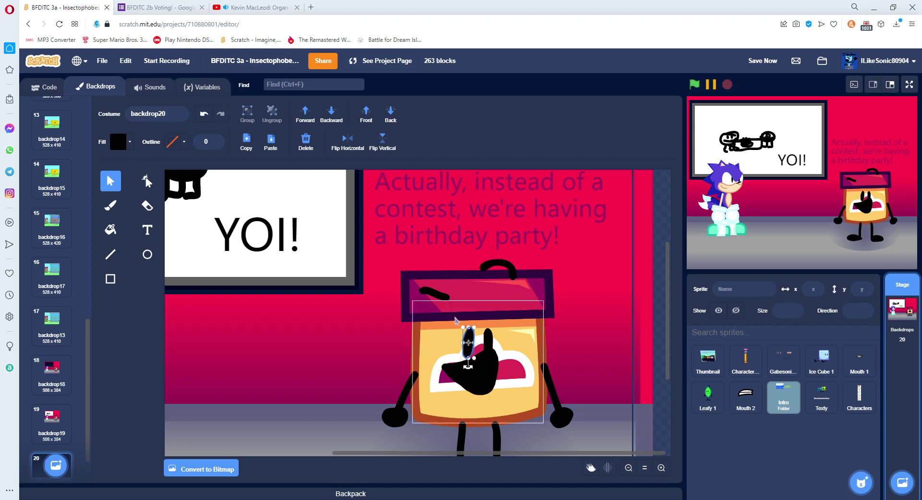
left_click_drag(435, 294, 453, 292)
left_click(470, 370)
left_click(306, 141)
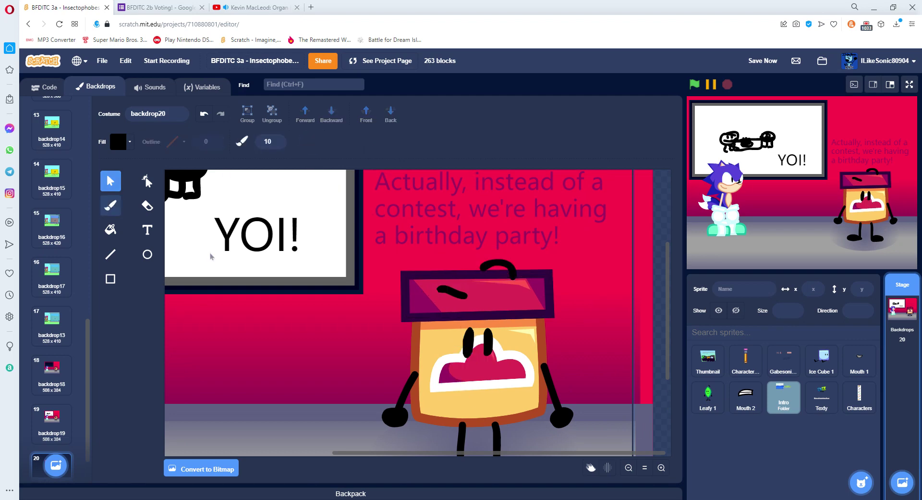
scroll(214, 258, "down", 3)
Copy the hat's dash mark, mirror it, and place the copy to the right
left_click(464, 216)
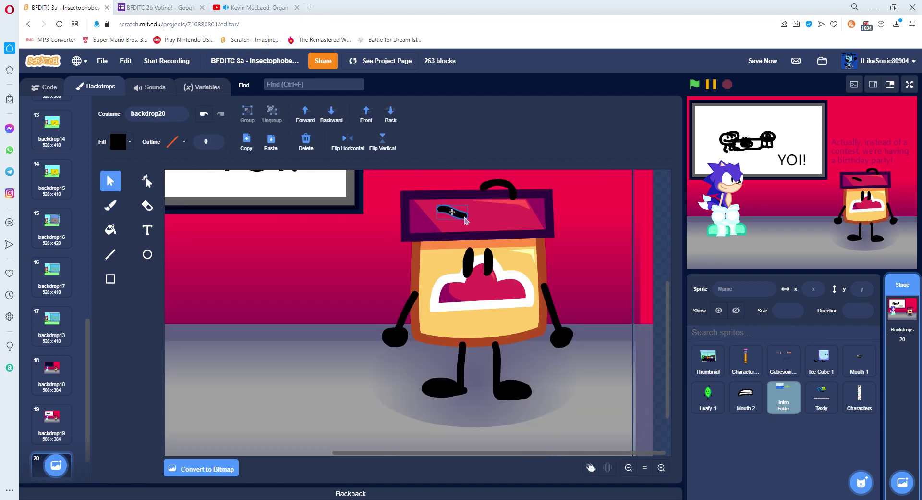
left_click(247, 144)
left_click(336, 148)
key("ctrl+v")
left_click_drag(454, 213, 500, 207)
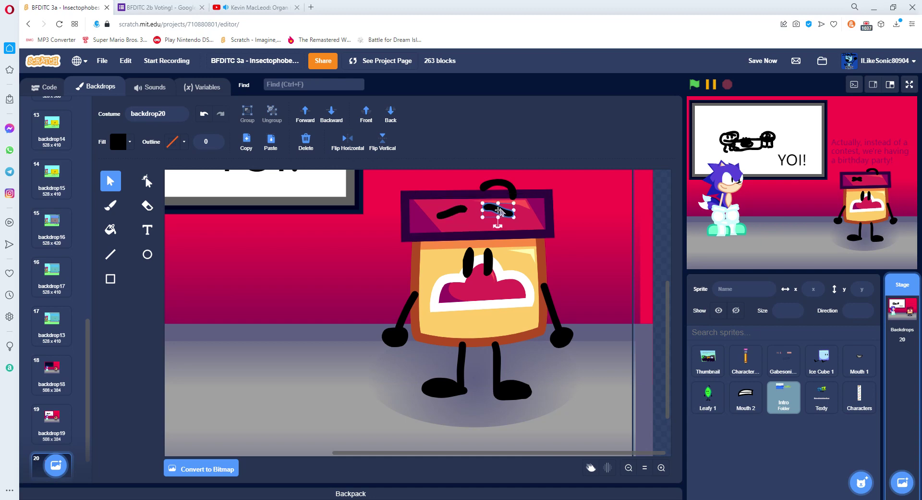
Delete the hat's curved handle, the host's left arm and the left hat dash
left_click(498, 183)
left_click(306, 142)
left_click(404, 312)
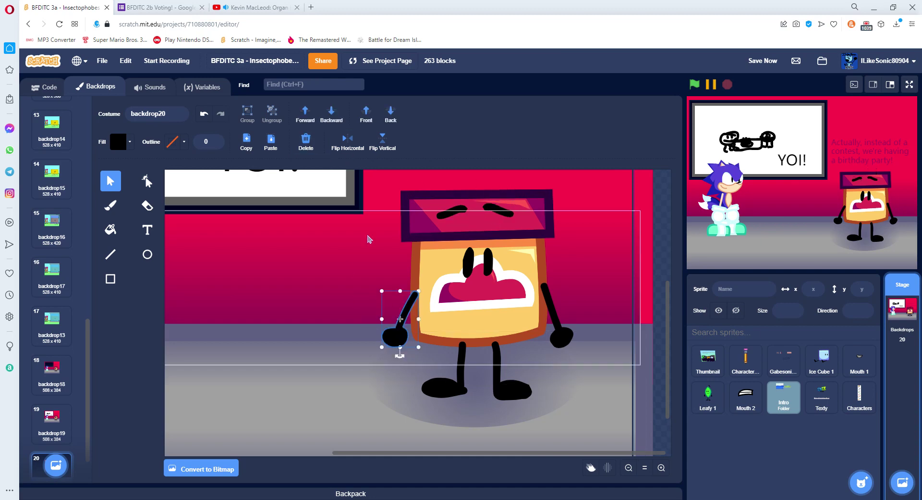
key("Delete")
left_click(505, 213)
left_click(454, 211)
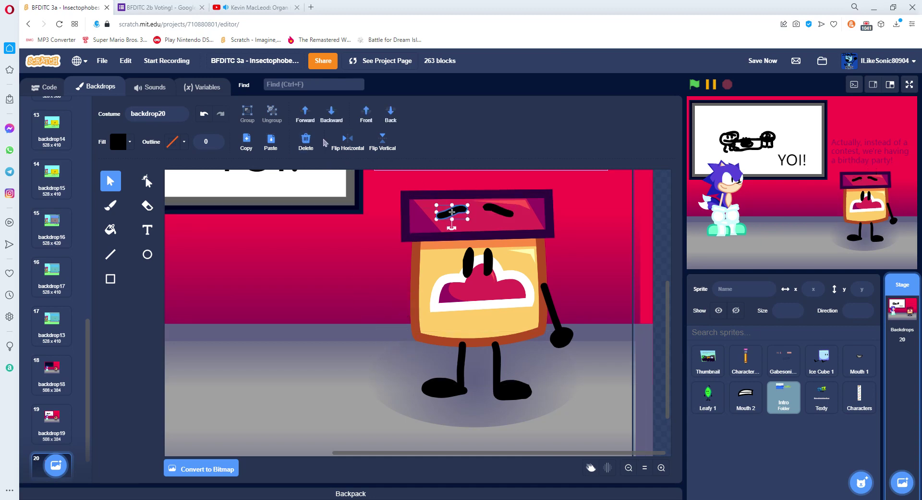
left_click(306, 142)
Brush-paint a new curved left arm and an oval mouth outline on the host
left_click(111, 205)
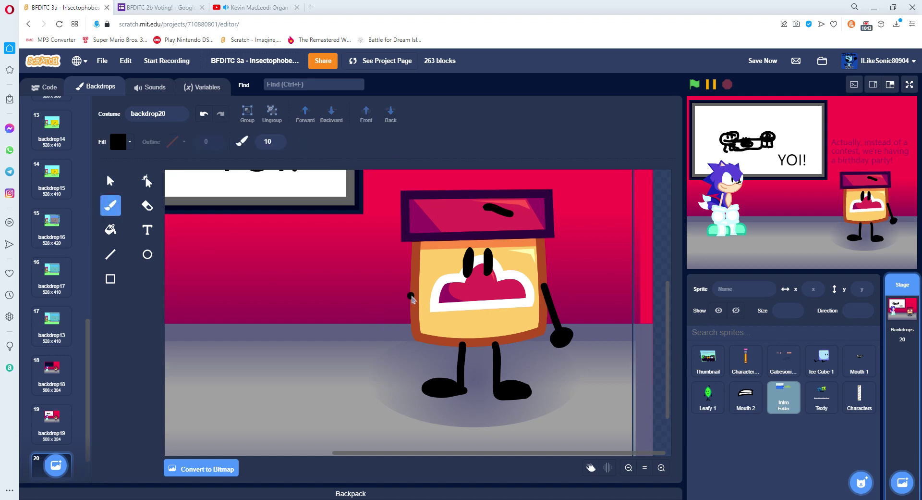
left_click_drag(411, 294, 404, 325)
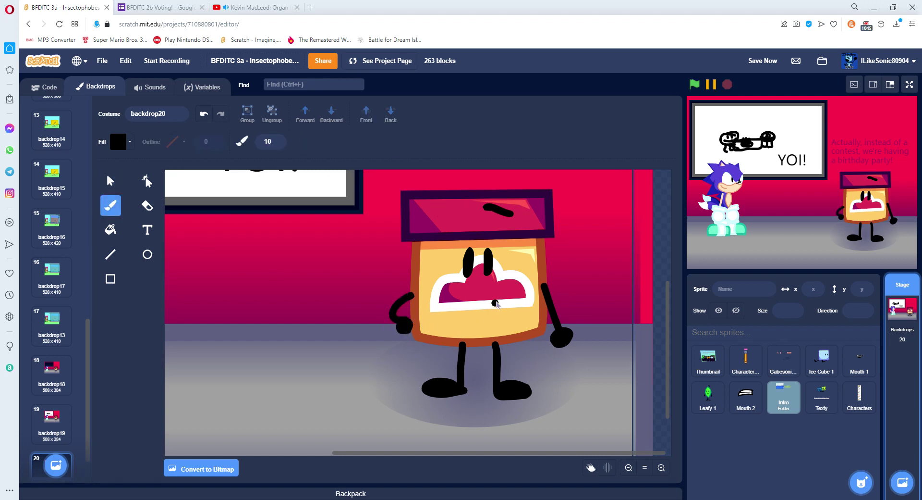
mouse_move(498, 301)
left_mouse_down()
mouse_move(476, 327)
mouse_move(498, 301)
left_mouse_up()
Fill the oval mouth solid black and nudge it slightly right and down
left_click(110, 229)
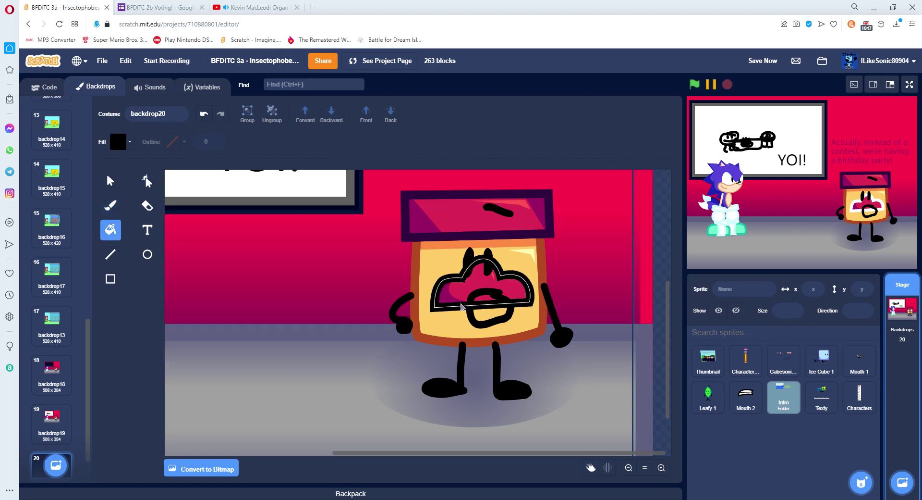
left_click(490, 305)
left_click(111, 181)
left_click(490, 297)
left_click_drag(477, 299, 482, 301)
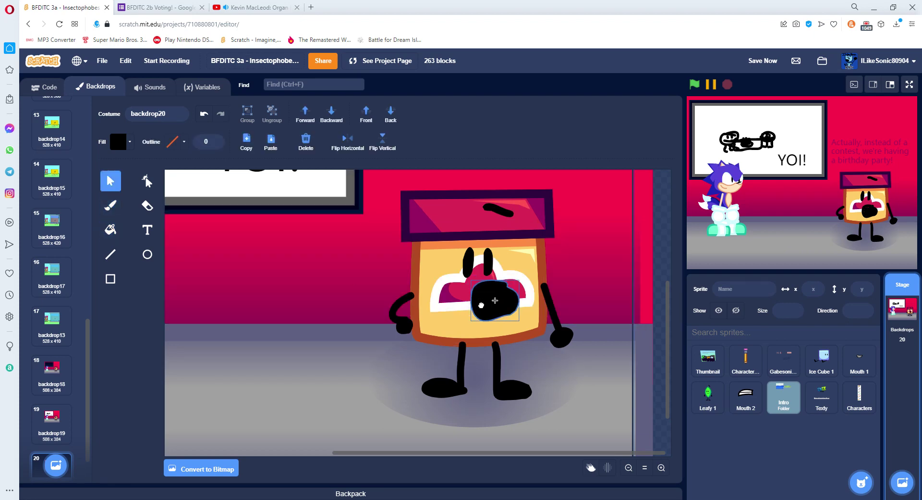
left_click(662, 381)
left_click(645, 467)
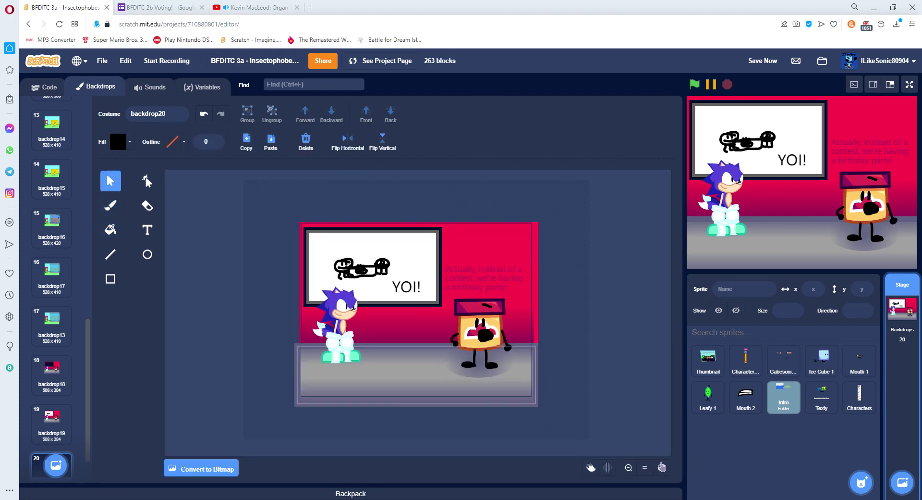
left_click(662, 467)
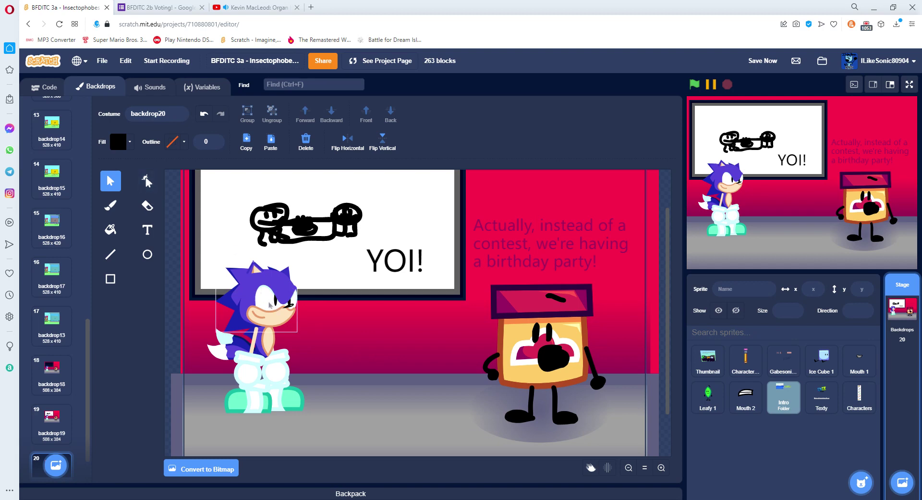
left_click(148, 180)
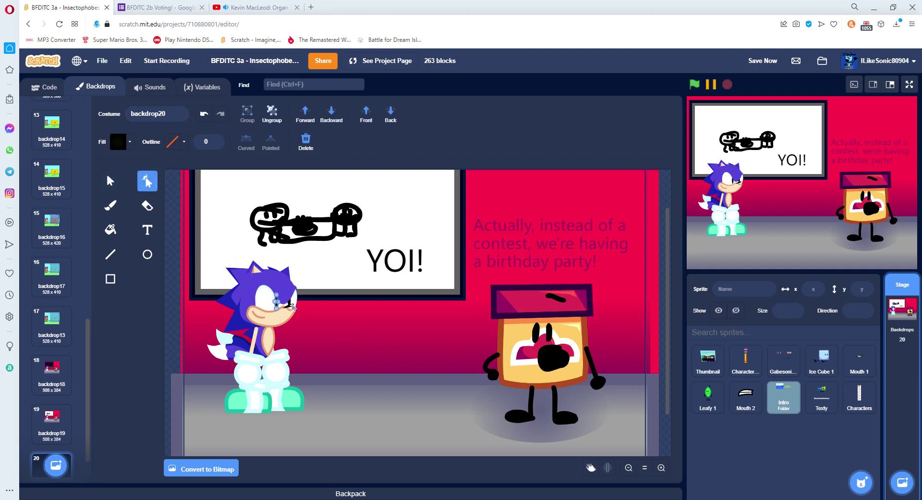
Retype the caption as 'But we're bankrupt because of the budget of our show. So you'll need to make your own cake!'
left_click(262, 317)
left_click(110, 181)
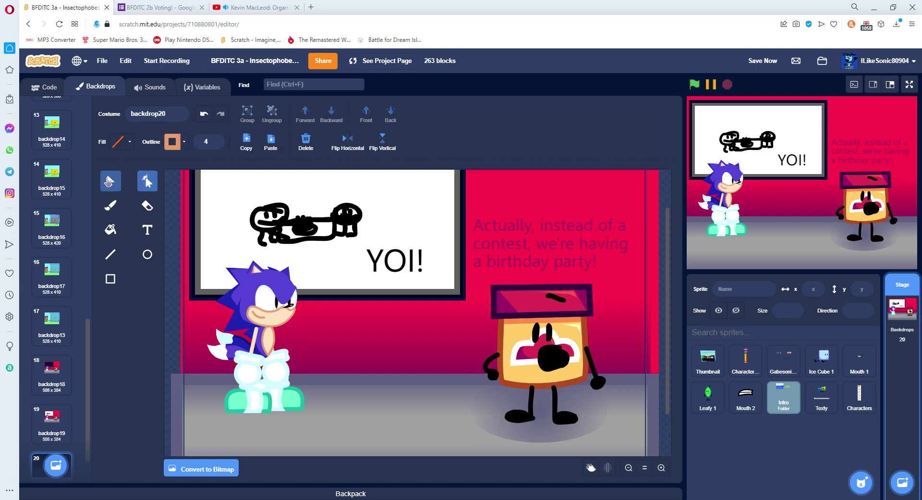
left_click(556, 261)
double_click(556, 262)
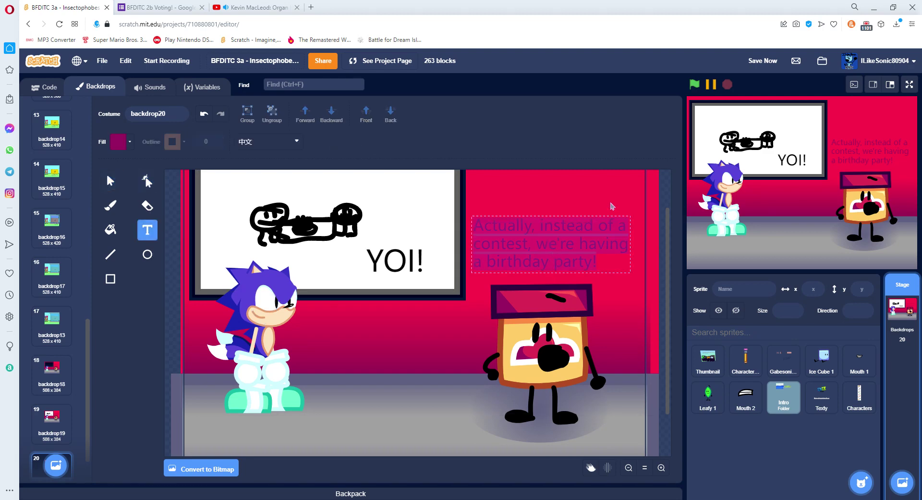
type("But we d")
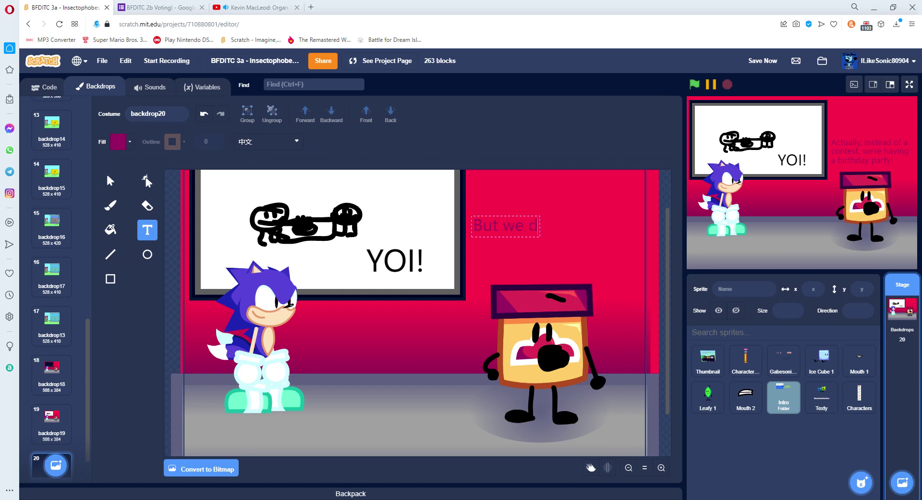
type("on't hav")
type("e")
key("Return")
key("BackSpace")
key("BackSpace")
key("BackSpace")
key("BackSpace")
key("BackSpace")
key("BackSpace")
key("BackSpace")
key("BackSpace")
key("BackSpace")
key("BackSpace")
key("BackSpace")
type("'re bankrupt")
key("Return")
type("because")
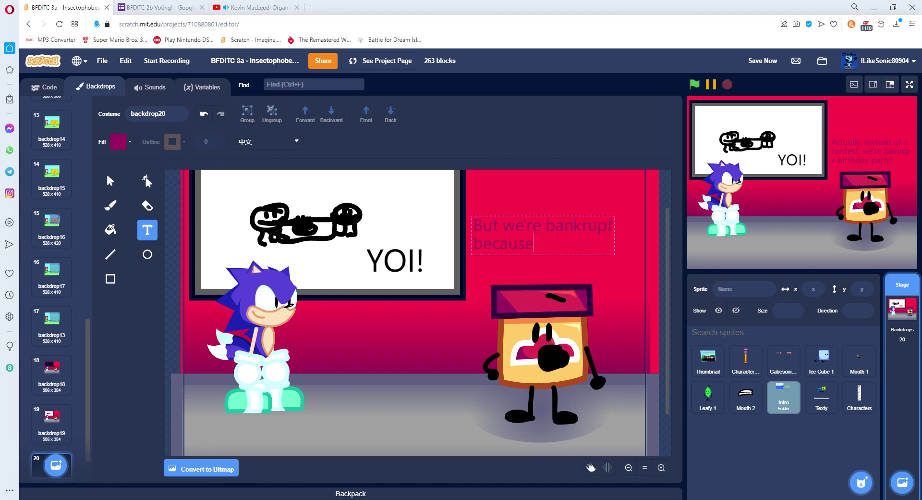
type(" of the budget of our show. So you'll")
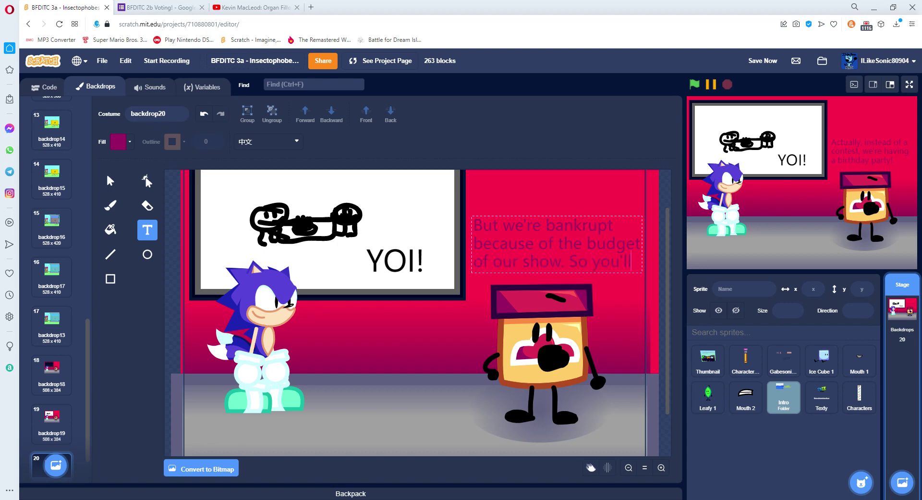
key("Return")
type("ne")
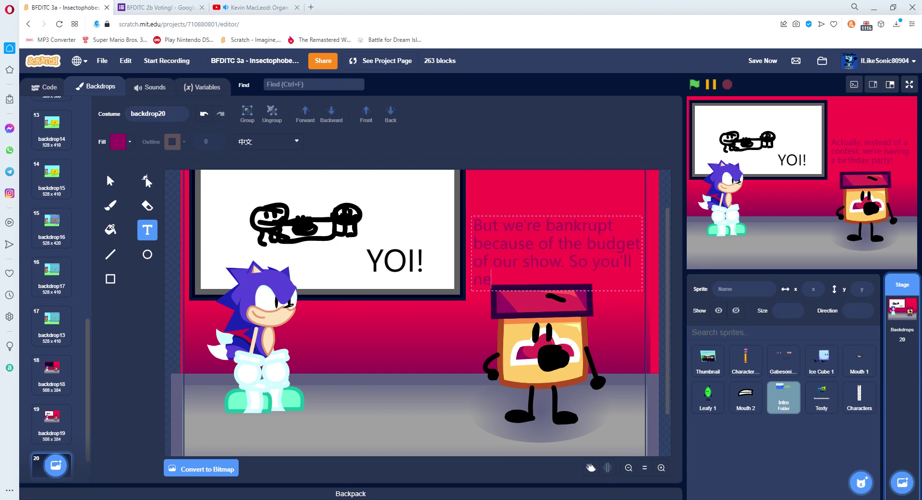
type("ed to make your ow")
type("n")
key("Return")
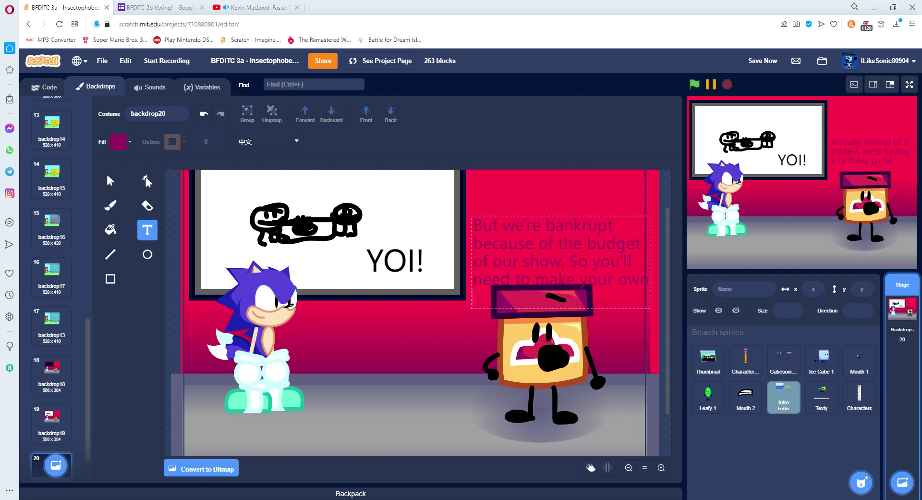
Move the caption text box slightly up and left
left_click(110, 181)
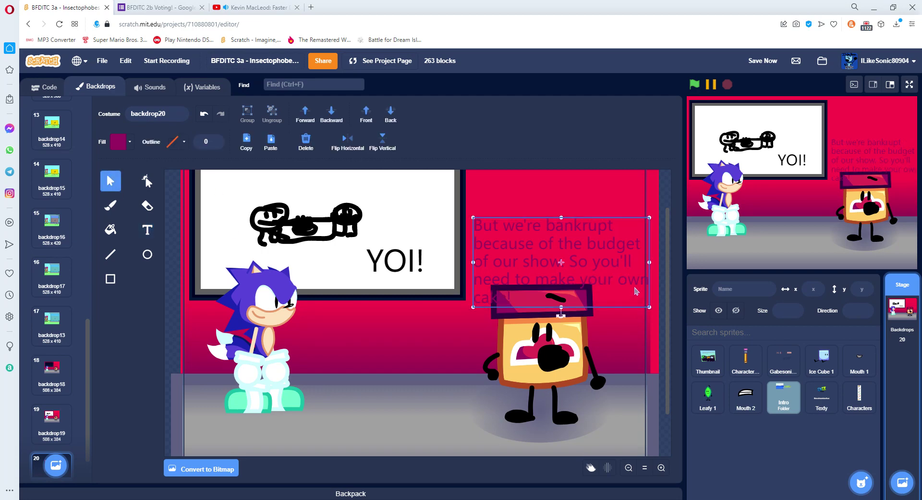
left_click_drag(619, 278, 615, 249)
scroll(636, 212, "up", 2)
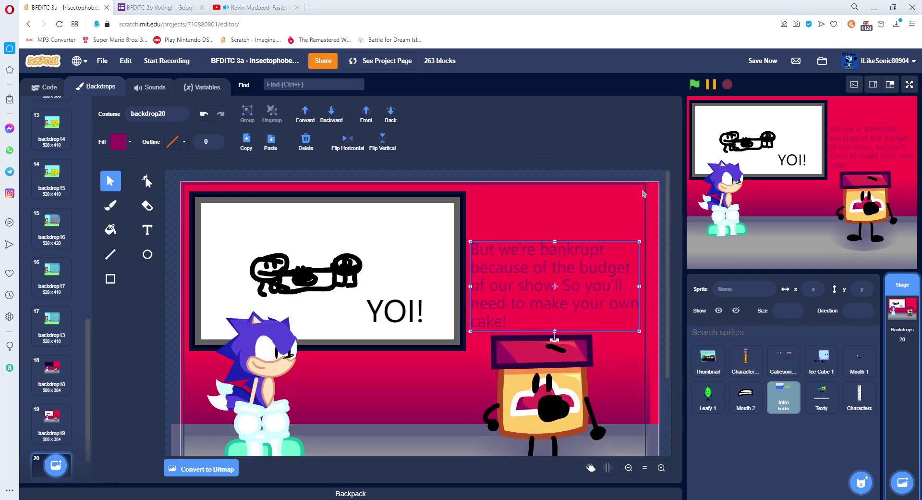
left_click(647, 177)
scroll(55, 423, "down", 2)
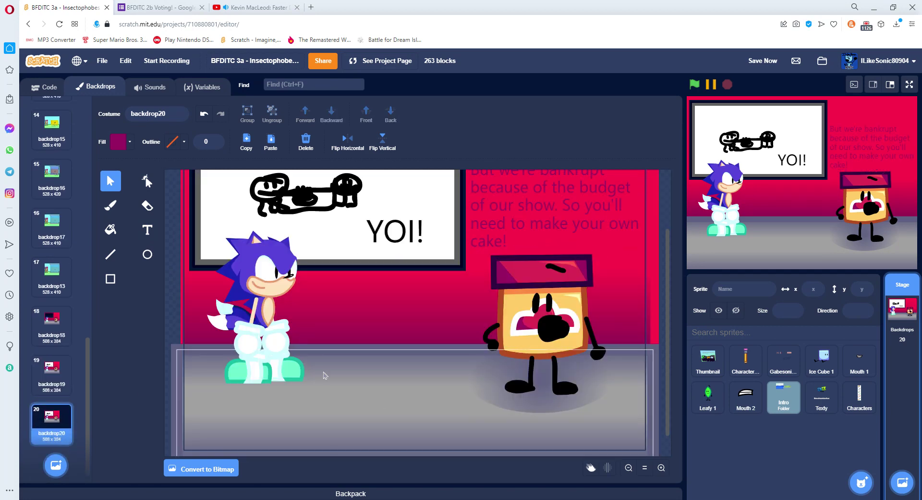
Duplicate backdrop20 into backdrop21 and delete the scribble from its whiteboard
right_click(43, 341)
left_click(86, 349)
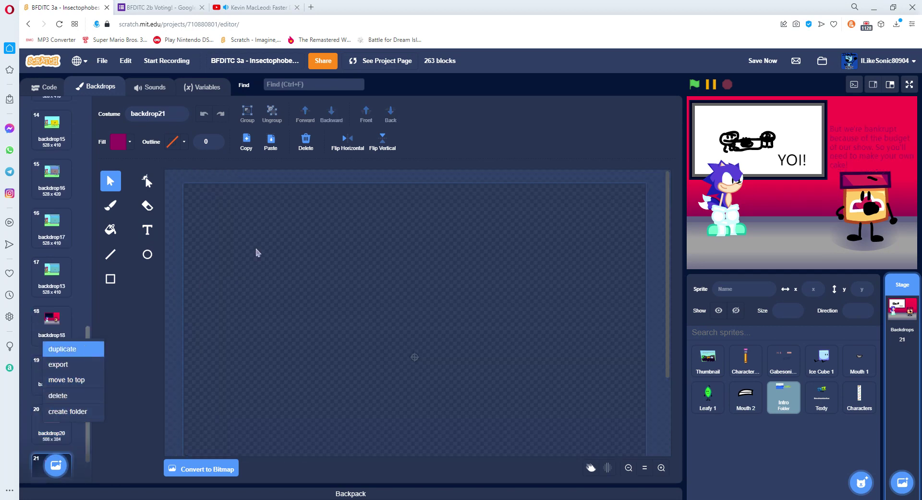
left_click(300, 277)
key("Delete")
Replace the YOI! text with 'Wait we have just / 4$ though' on two lines
left_click_drag(392, 309, 307, 260)
double_click(306, 259)
type("W")
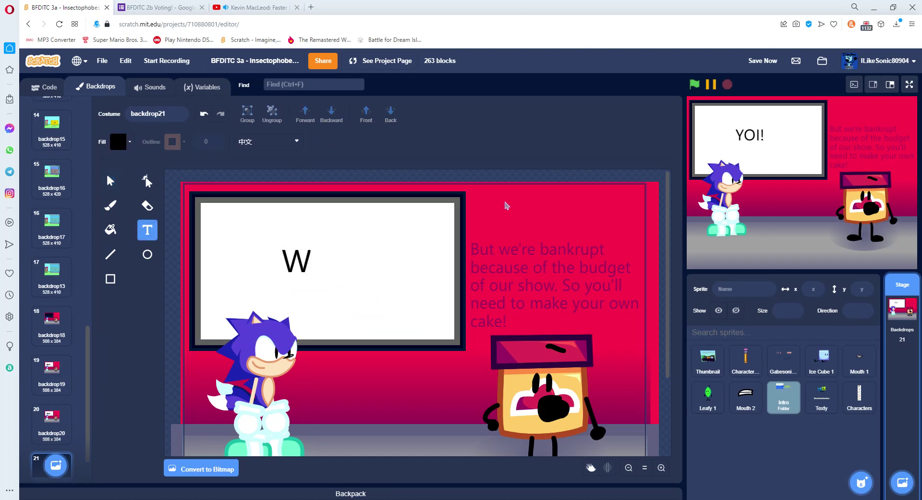
type("ait we have")
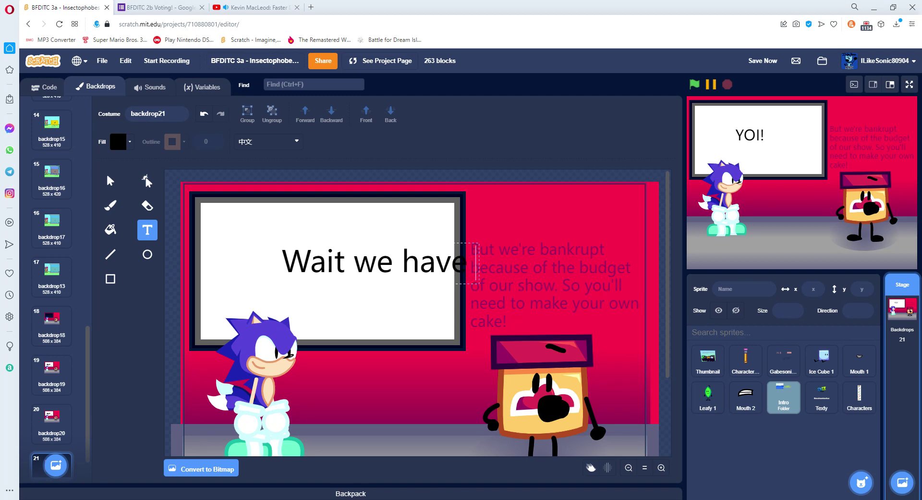
type(" just")
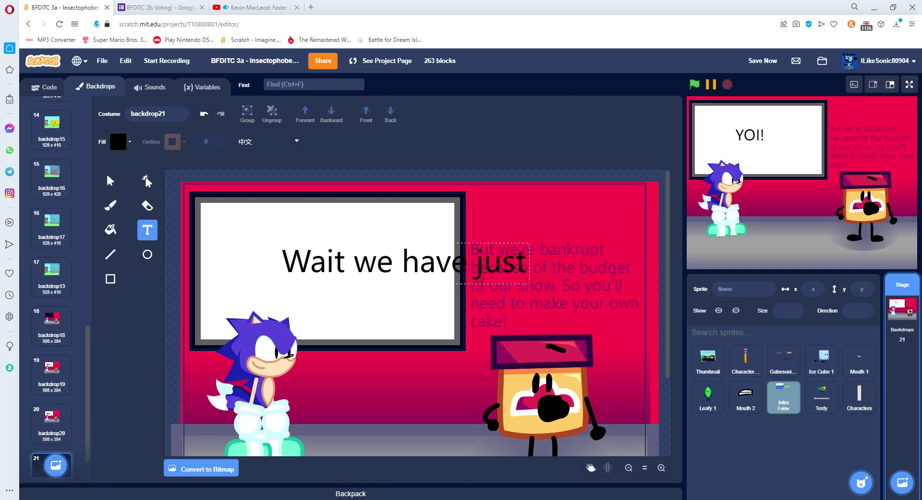
key("Return")
type("4$ though")
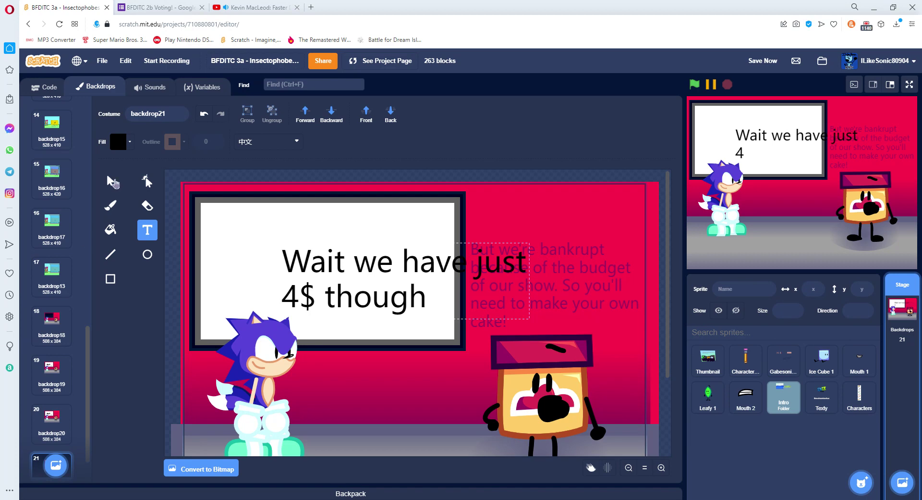
Shrink the whiteboard text box and move it left onto the board
left_click(112, 182)
left_click_drag(526, 317, 503, 309)
left_click_drag(450, 295, 388, 286)
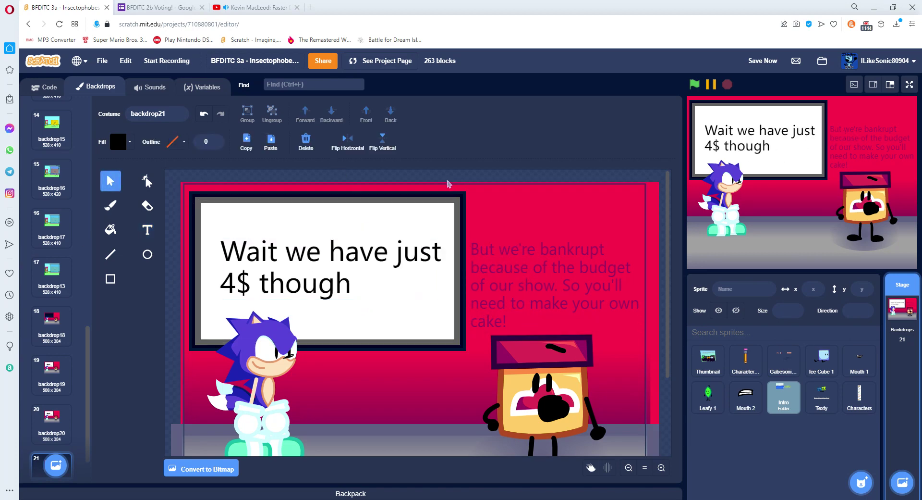
Change the whiteboard amount from 4$ to 40$ and apply the 中文 font
double_click(250, 284)
left_click(224, 287)
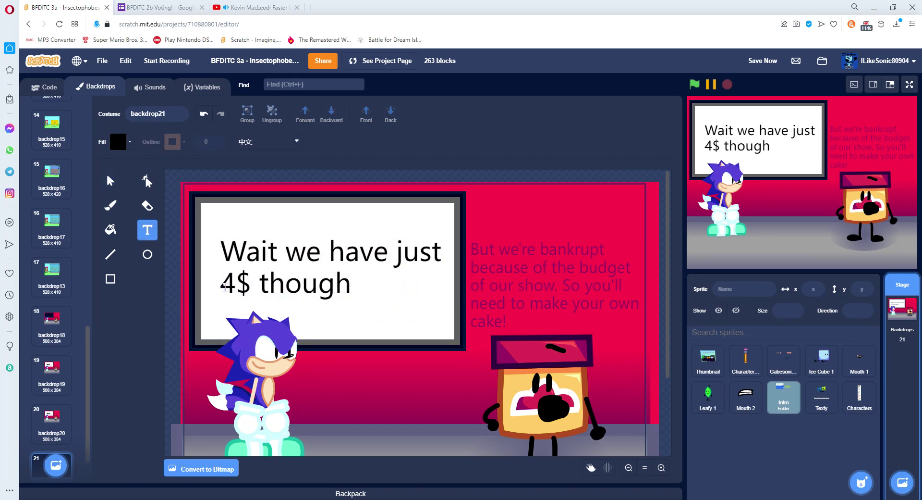
type("0")
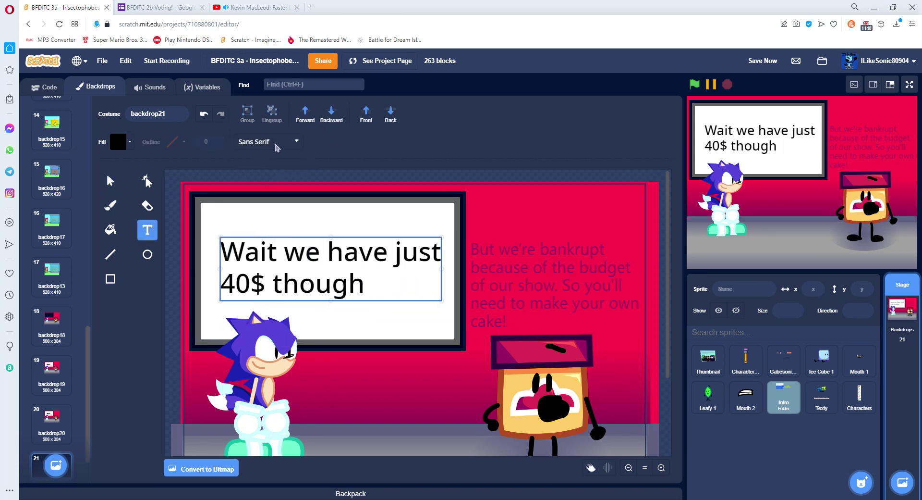
left_click(276, 146)
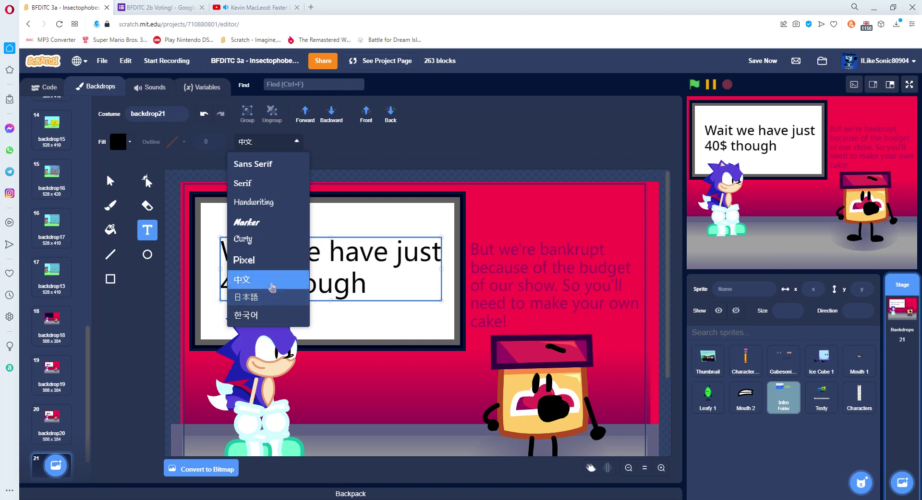
left_click(269, 286)
left_click(114, 184)
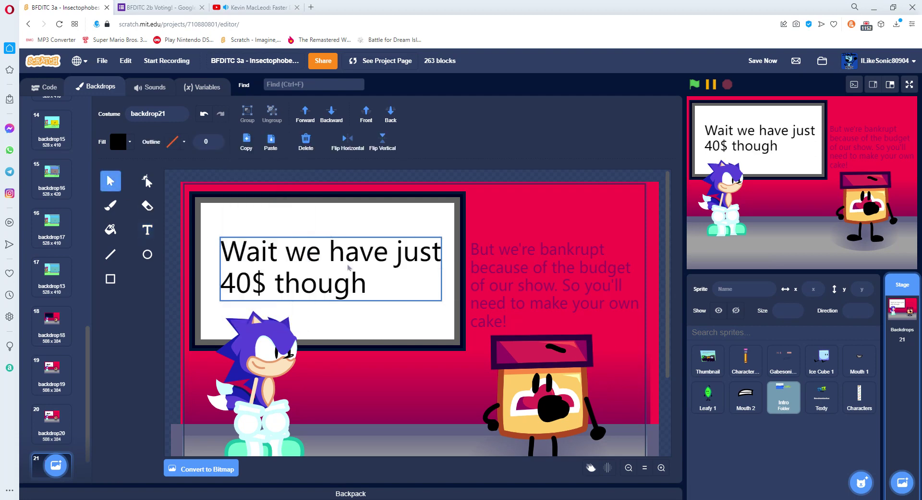
Rewrite the bankrupt caption so it begins 'You'll go to you'
double_click(570, 282)
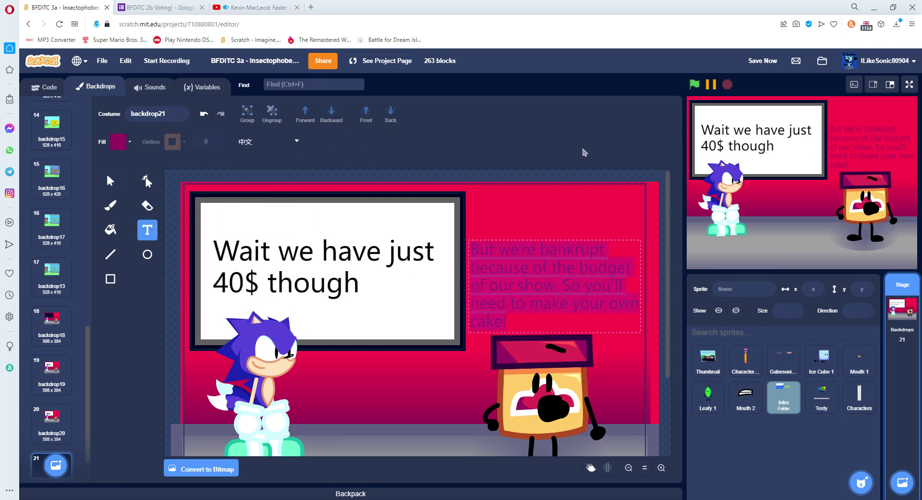
type("You'll go")
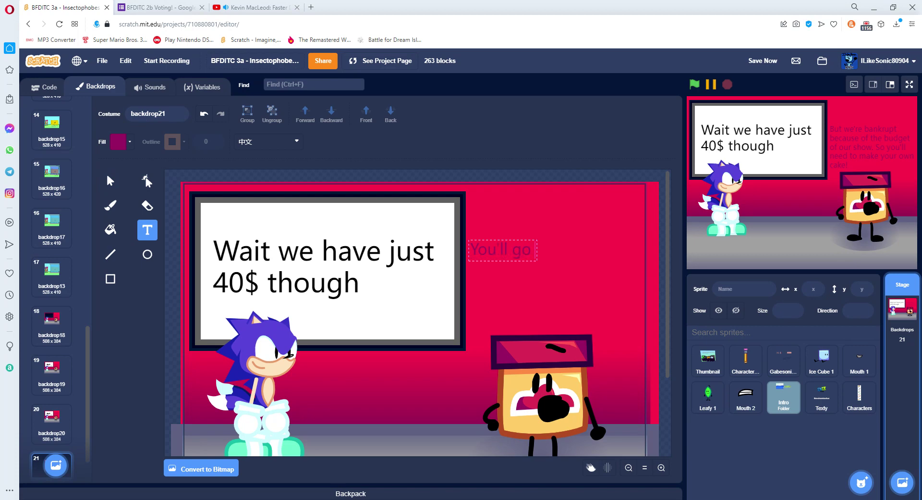
type(" to your")
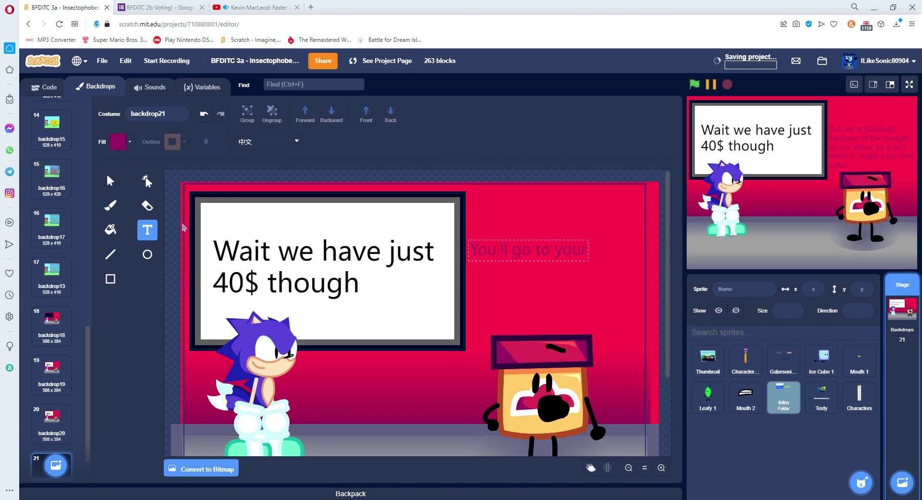
left_click(110, 181)
Flip the cube host's black mouth horizontally and vertically
left_click(553, 407)
left_click(362, 146)
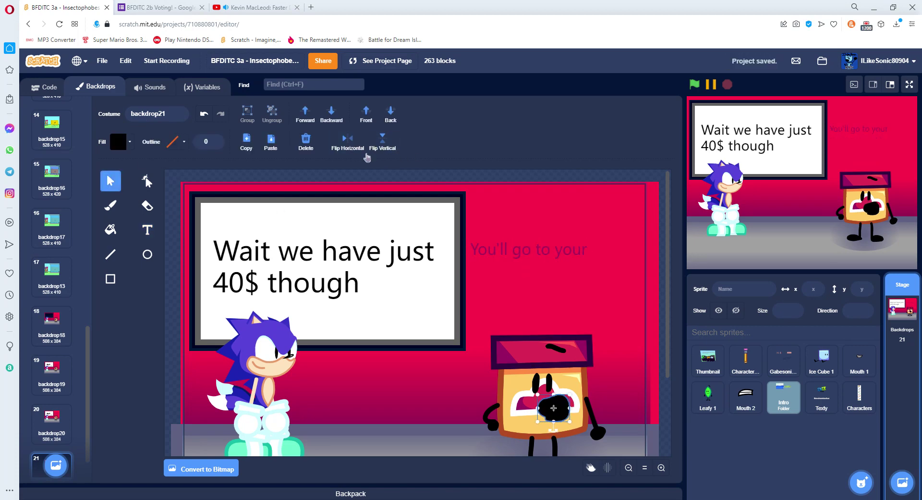
left_click(573, 255)
left_click(555, 407)
left_click(384, 153)
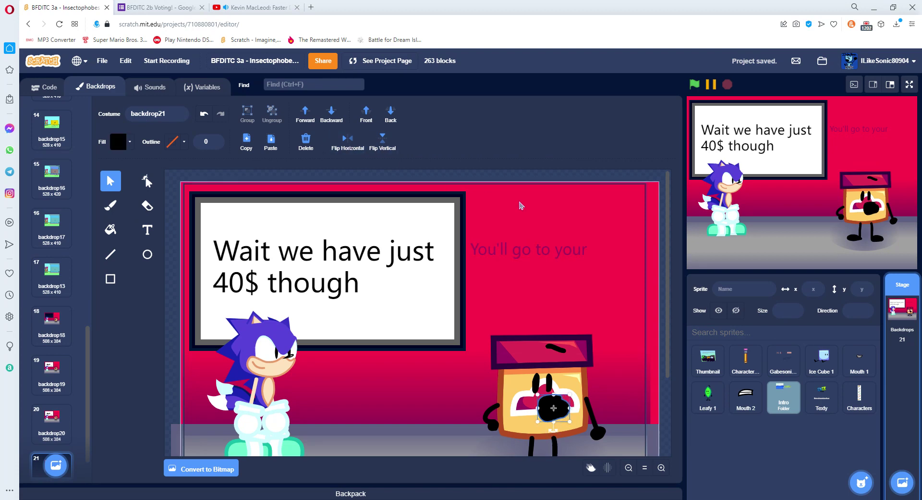
Open backdrop20 in the backdrop list for comparison
left_click(520, 205)
scroll(51, 379, "down", 2)
left_click(52, 370)
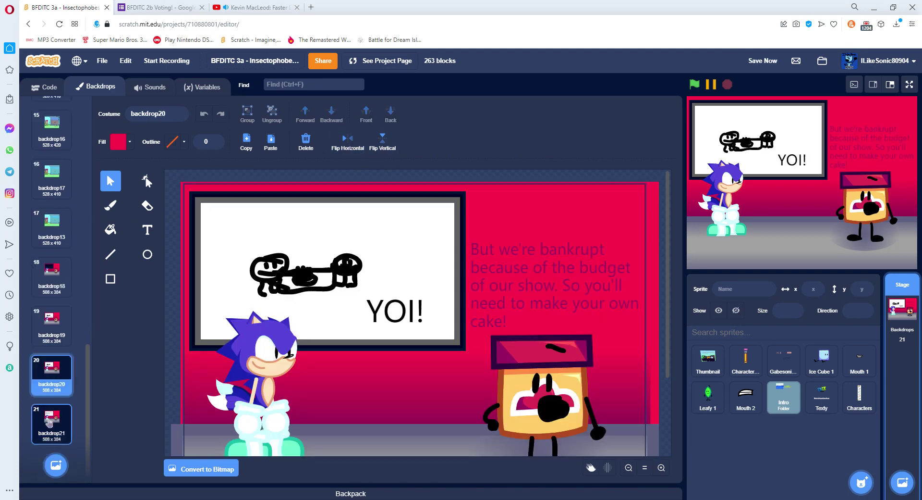
On backdrop21, replace the cube's mouth with a new brush-drawn open mouth filled black
left_click(52, 420)
left_click(553, 407)
left_click(308, 140)
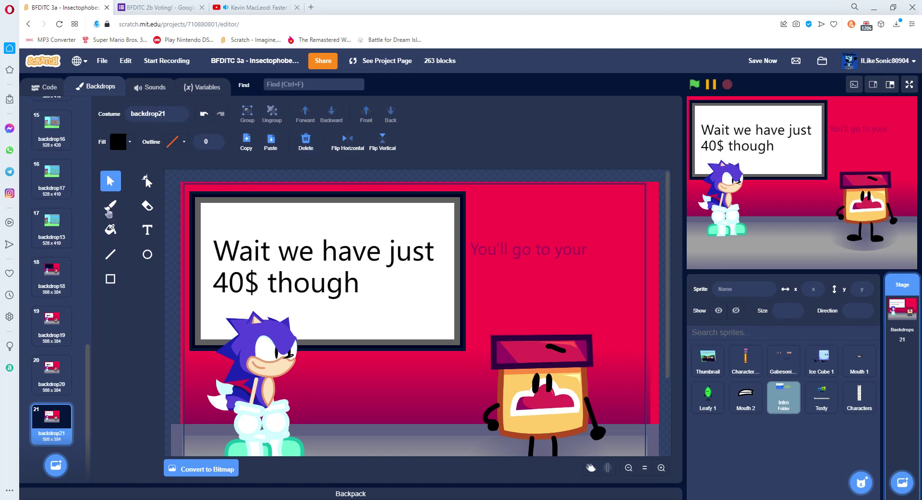
left_click(111, 206)
mouse_move(545, 397)
left_mouse_down()
mouse_move(576, 404)
mouse_move(546, 398)
left_mouse_up()
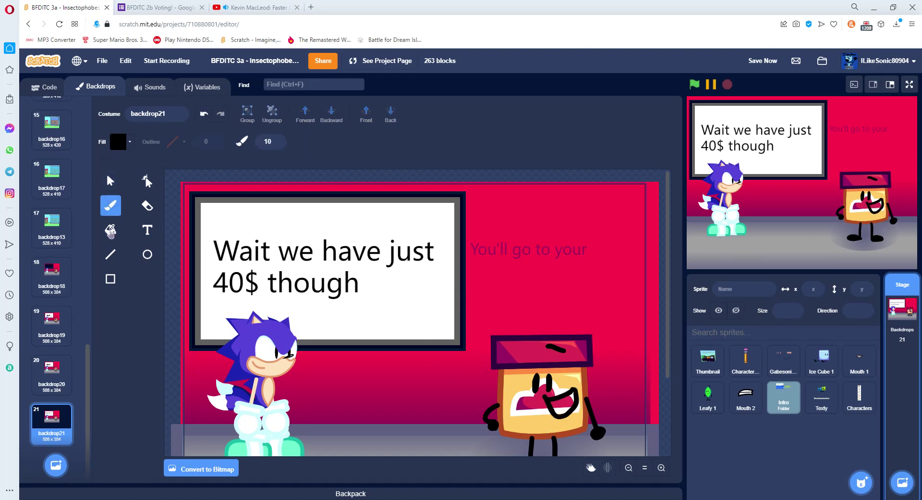
left_click(111, 231)
left_click(552, 398)
left_click(111, 180)
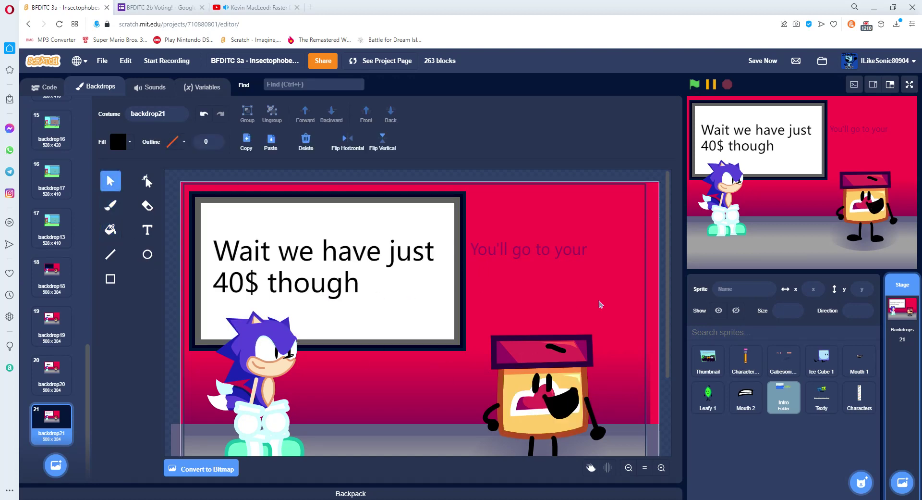
Extend the caption to read 'You'll go to your team kitchens and make a cake!'
double_click(586, 254)
type("team")
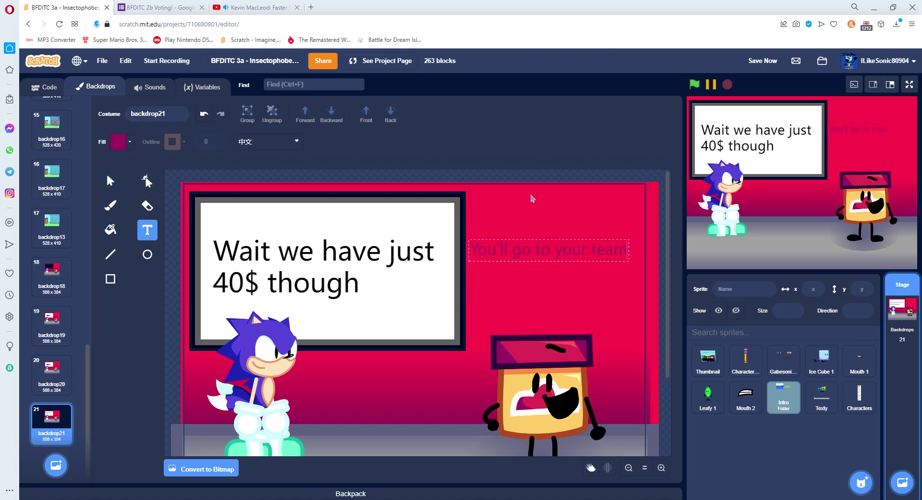
key("Return")
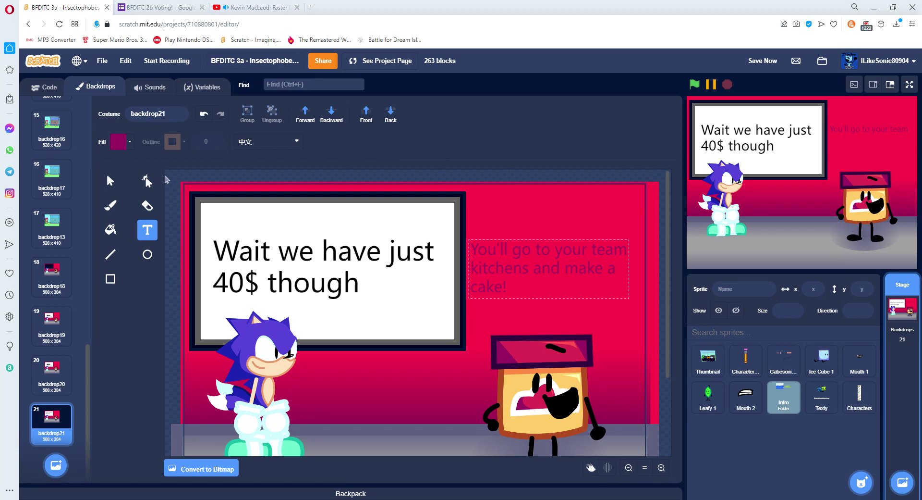
Delete the 'Wait we have just 40$ though' text from the whiteboard
left_click(110, 180)
left_click(293, 260)
left_click(306, 140)
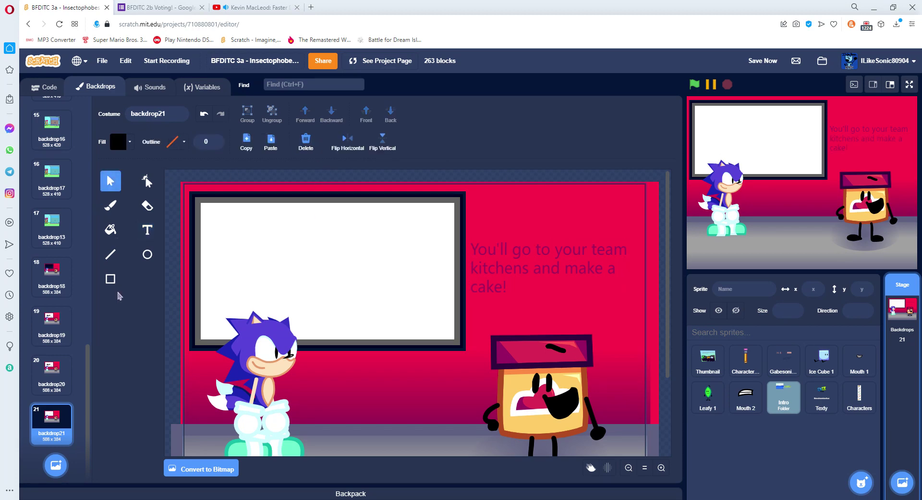
Paint a red circle on the whiteboard with the Brush
left_click(110, 279)
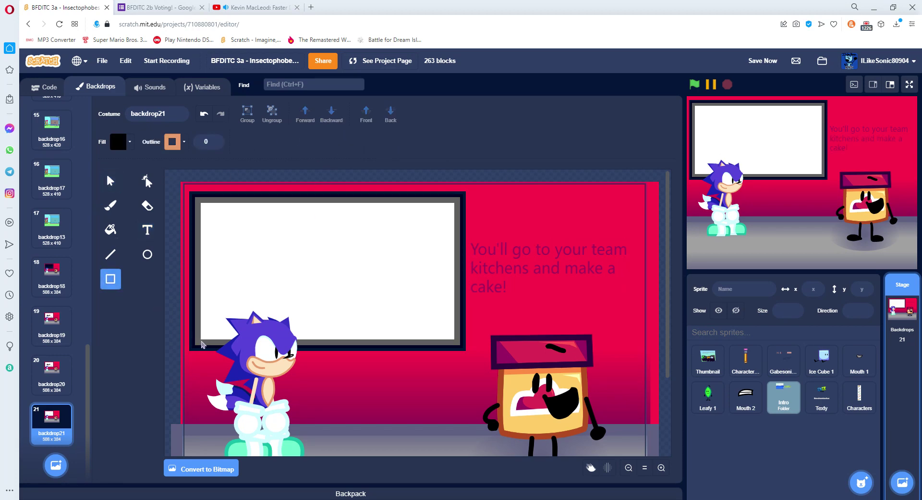
left_click(111, 205)
left_click(130, 142)
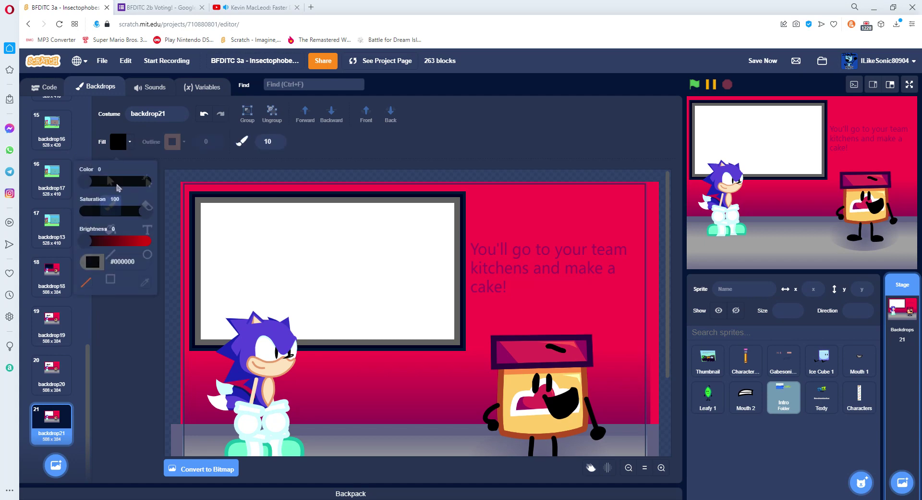
left_click_drag(87, 237, 152, 238)
left_click(646, 469)
left_click(661, 469)
left_click(660, 469)
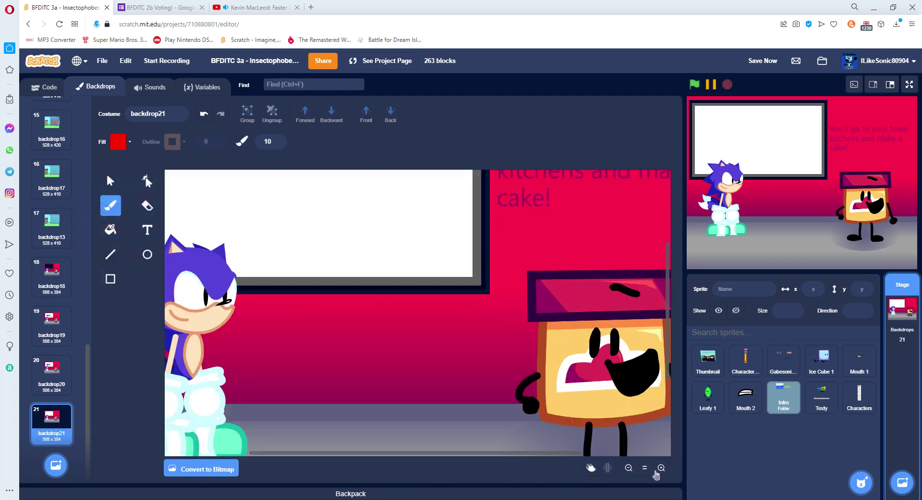
left_click(661, 468)
left_click(660, 469)
left_click(660, 469)
scroll(614, 423, "up", 3)
left_click_drag(475, 453, 406, 453)
mouse_move(490, 264)
left_mouse_down()
mouse_move(468, 248)
mouse_move(511, 309)
mouse_move(453, 302)
mouse_move(490, 263)
mouse_move(505, 301)
mouse_move(476, 304)
mouse_move(510, 303)
left_mouse_up()
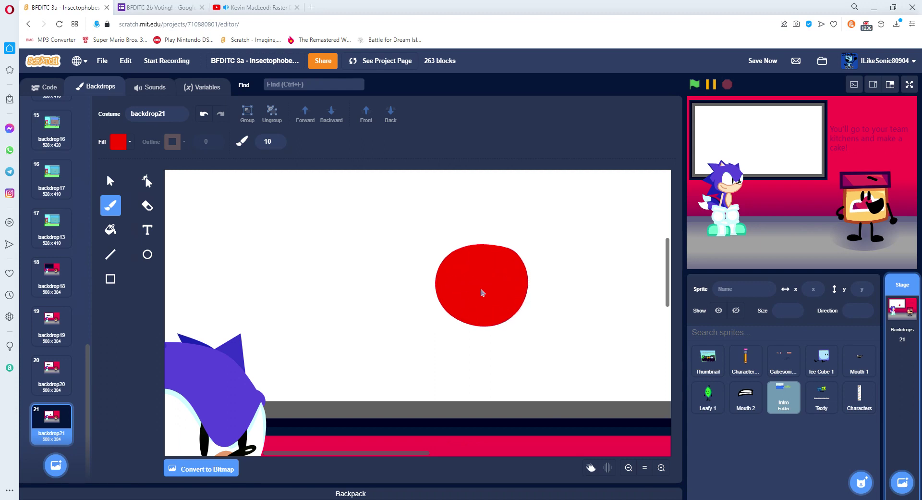
In black, paint the red ball's eyebrow, eye, mouth, two legs and both hands
left_click(118, 141)
left_click_drag(144, 242, 85, 237)
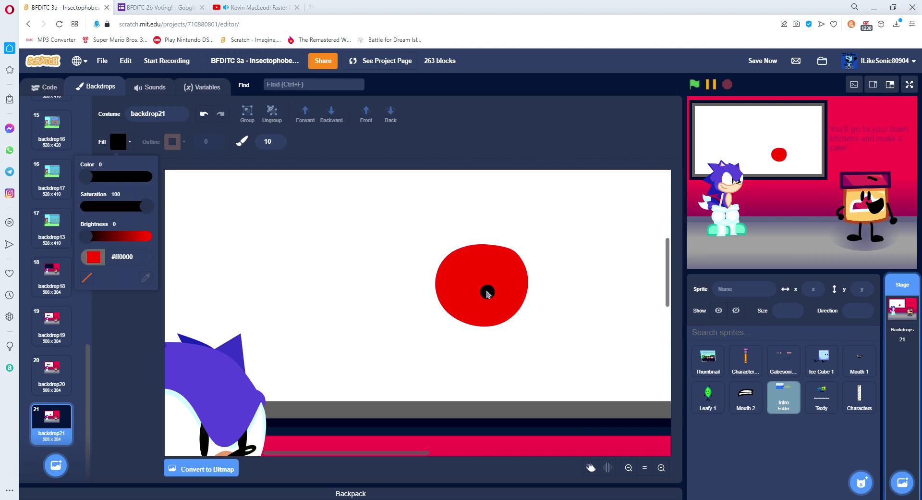
left_click_drag(454, 283, 449, 267)
left_click_drag(450, 217, 486, 231)
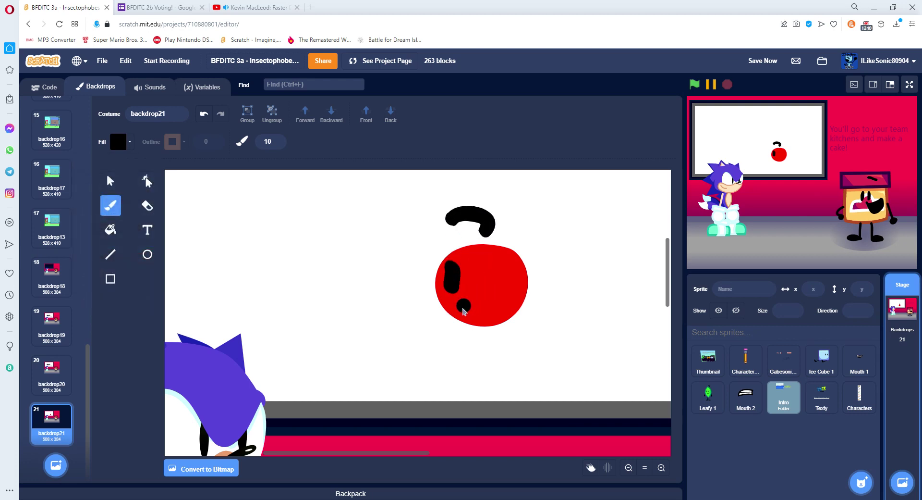
left_click_drag(462, 307, 488, 279)
mouse_move(505, 324)
left_mouse_down()
mouse_move(488, 361)
mouse_move(479, 361)
left_mouse_up()
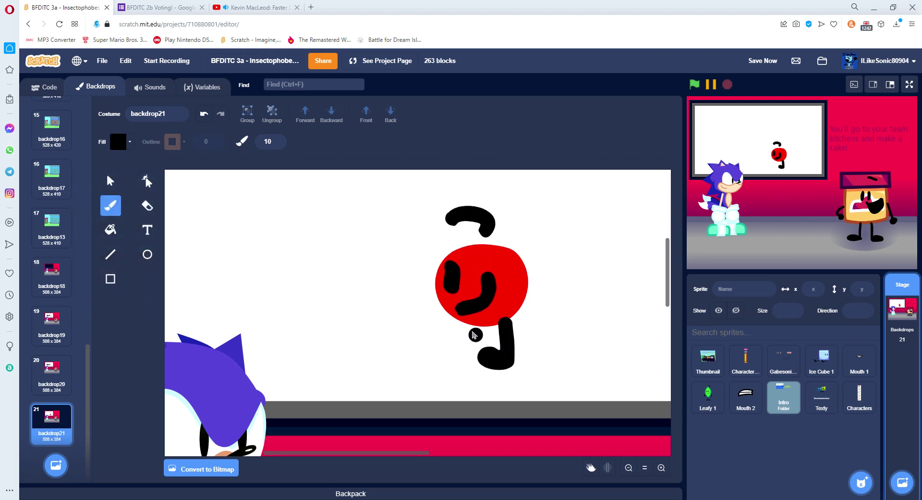
mouse_move(464, 318)
left_mouse_down()
mouse_move(465, 361)
mouse_move(442, 353)
left_mouse_up()
left_click(527, 287)
mouse_move(528, 288)
left_mouse_down()
mouse_move(511, 300)
mouse_move(502, 284)
left_mouse_up()
mouse_move(446, 308)
left_mouse_down()
mouse_move(435, 315)
mouse_move(438, 299)
mouse_move(429, 307)
left_mouse_up()
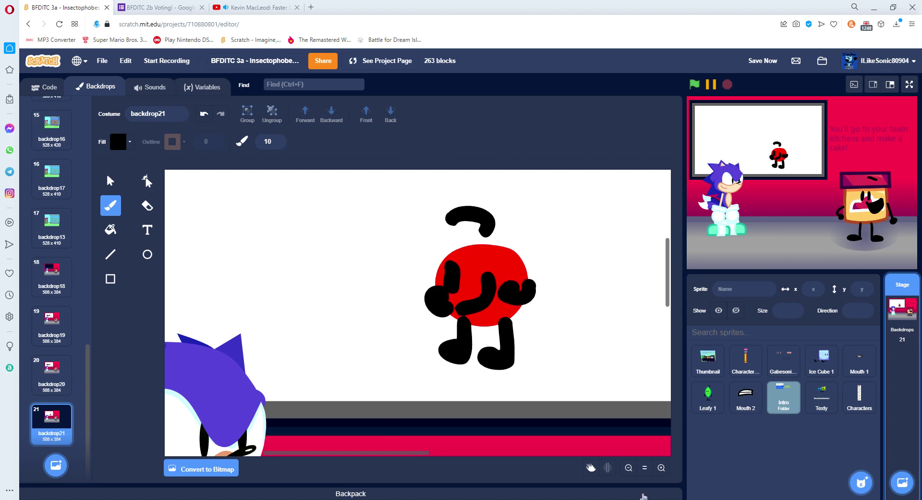
left_click(644, 467)
left_click(662, 467)
left_click(147, 181)
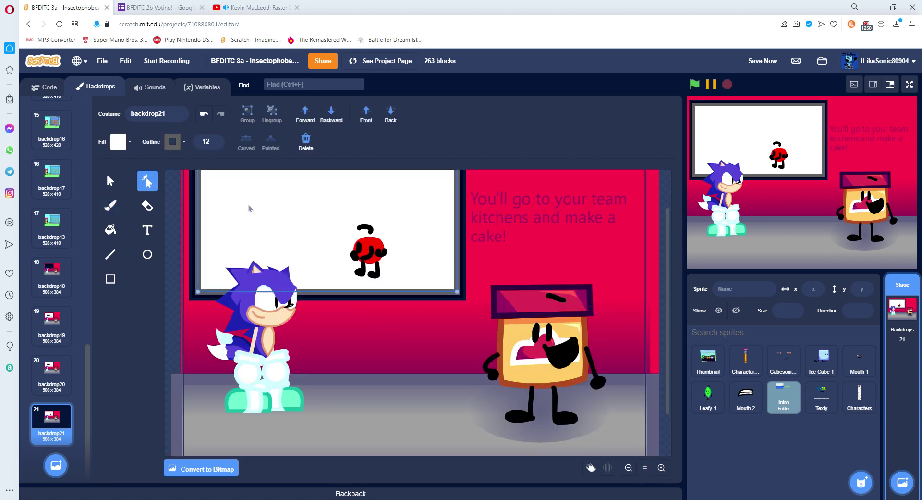
Extend the backdrop21 caption to end 'make a cake using what you have!'
left_click(249, 205)
left_click(119, 142)
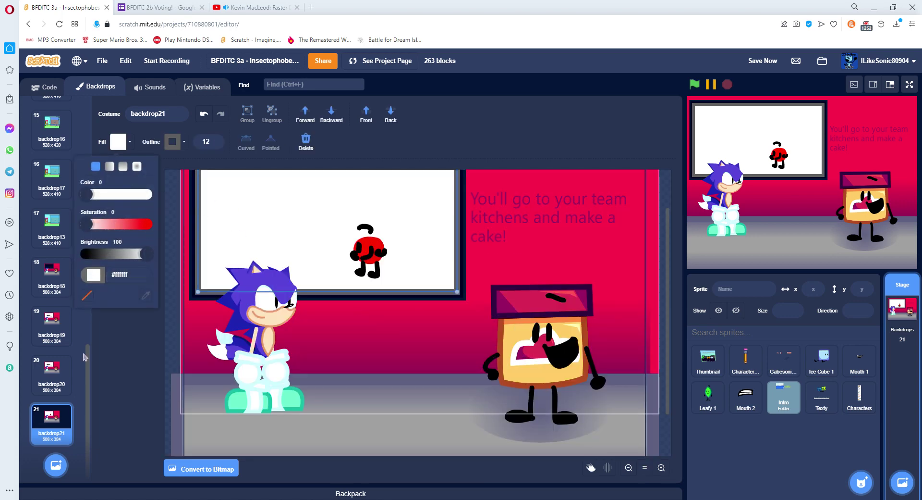
left_click(118, 368)
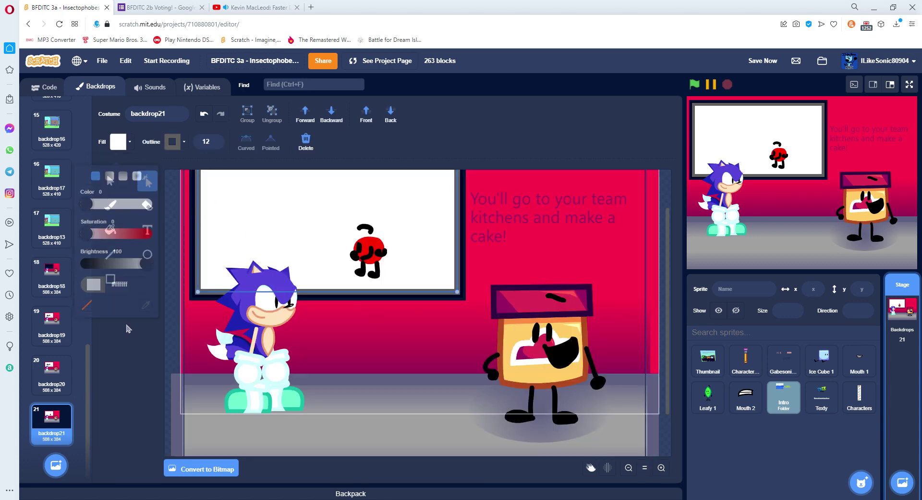
double_click(503, 226)
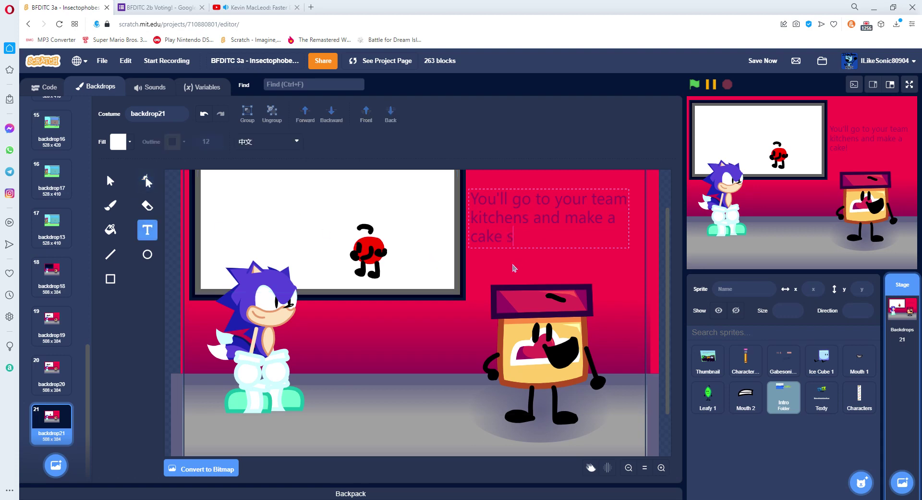
type("using what you")
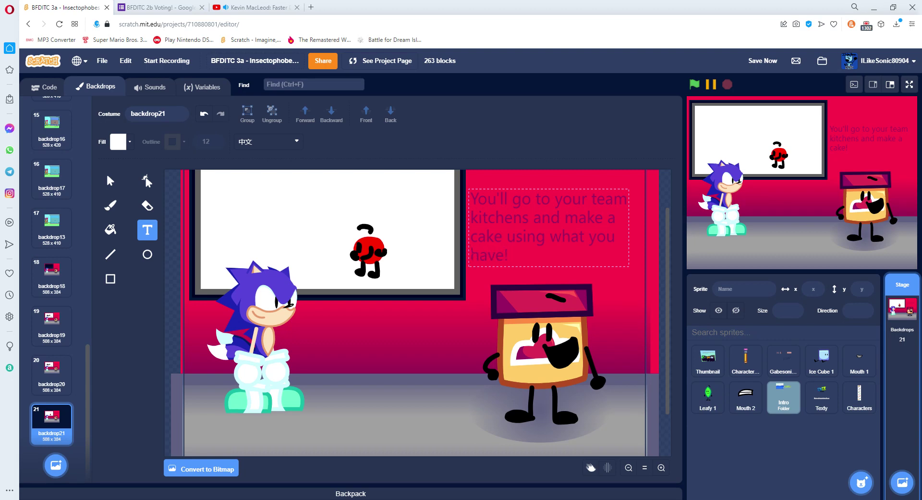
left_click(118, 189)
left_click(173, 204)
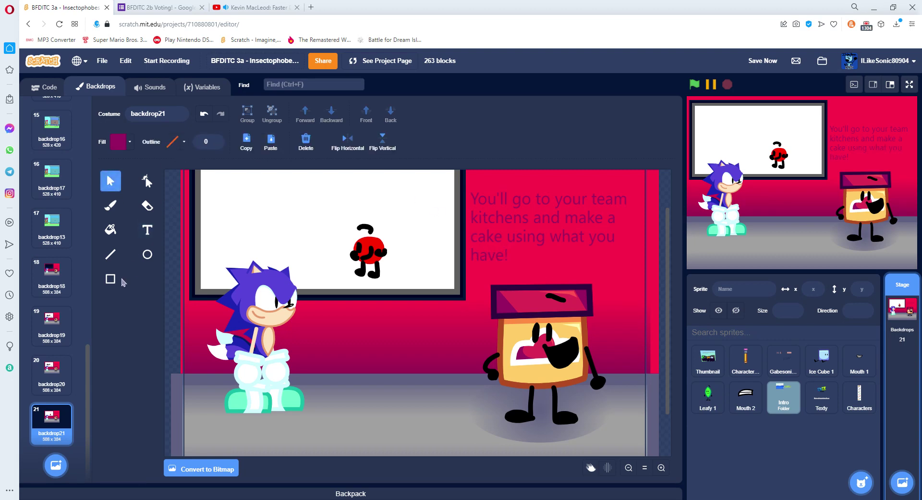
Paint a green brush scribble on the whiteboard beside the red character
left_click(111, 280)
left_click(118, 148)
left_click_drag(142, 195, 104, 196)
left_click(118, 146)
left_click(114, 208)
mouse_move(235, 242)
left_mouse_down()
mouse_move(298, 245)
mouse_move(289, 233)
mouse_move(237, 262)
mouse_move(284, 262)
mouse_move(219, 250)
mouse_move(266, 241)
left_mouse_up()
left_click(111, 182)
left_click(172, 245)
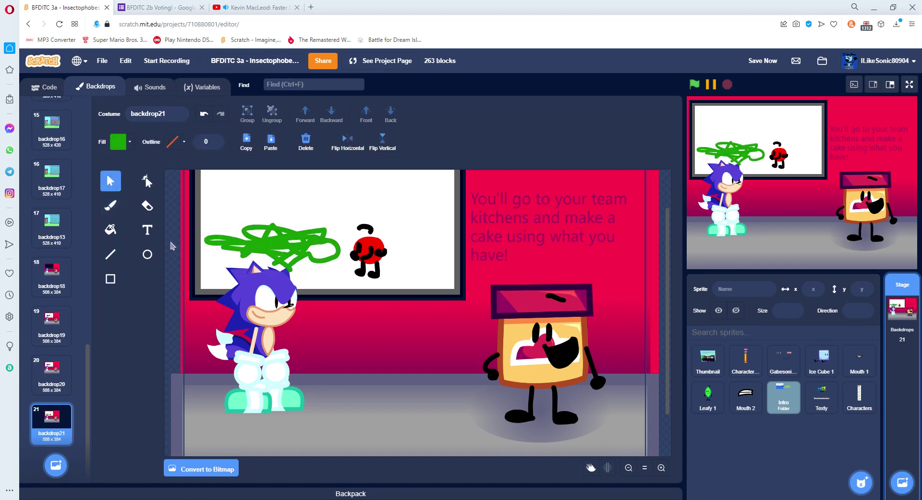
Duplicate backdrop21 to create backdrop22
right_click(69, 429)
left_click(96, 354)
left_click(507, 233)
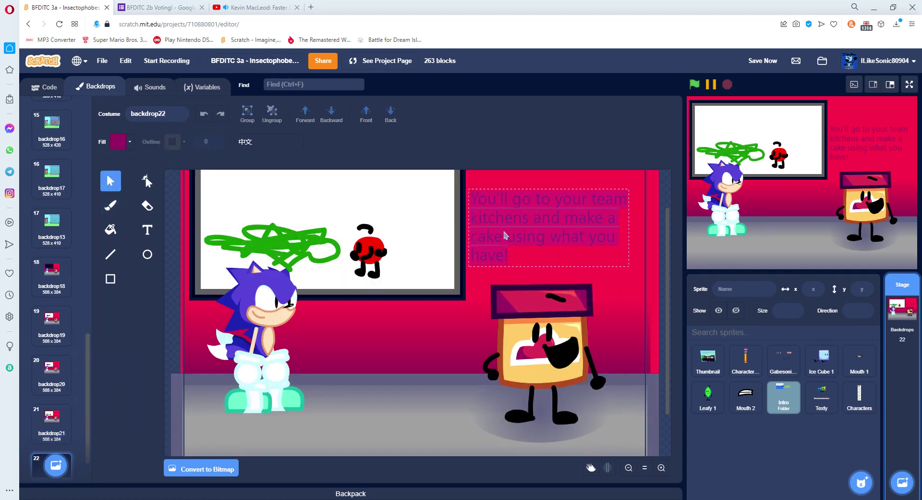
Move backdrop22's caption up and begin retyping it as 'You will also have an ingrediant dispenser...'
double_click(550, 198)
scroll(525, 182, "up", 2)
left_click(111, 181)
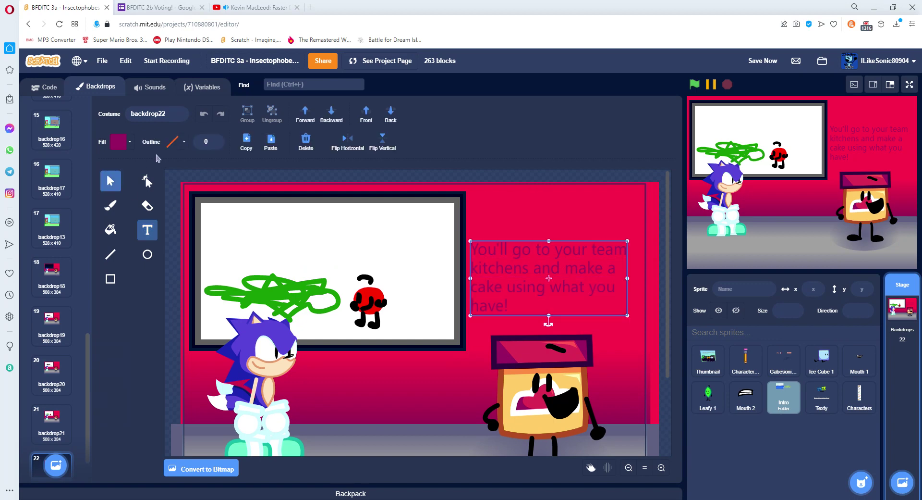
left_click(128, 141)
left_click_drag(526, 276, 526, 232)
type("tY")
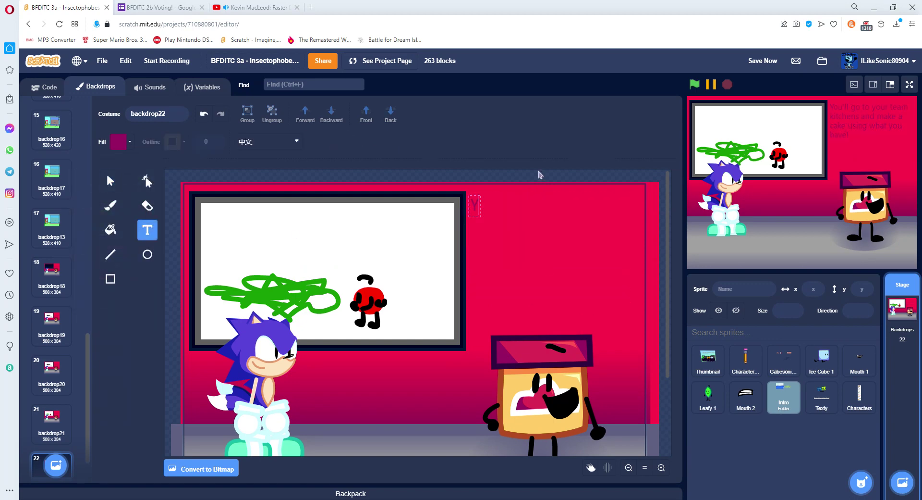
type("ou will also have an")
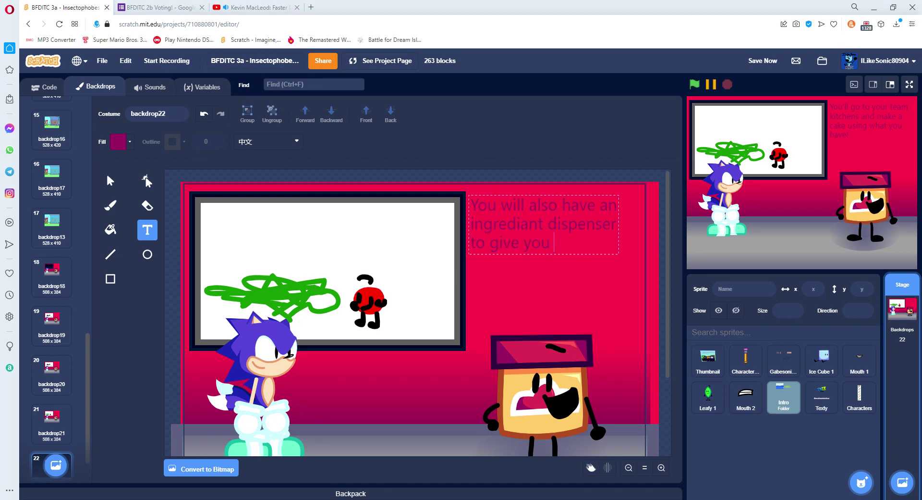
type("ingredeants")
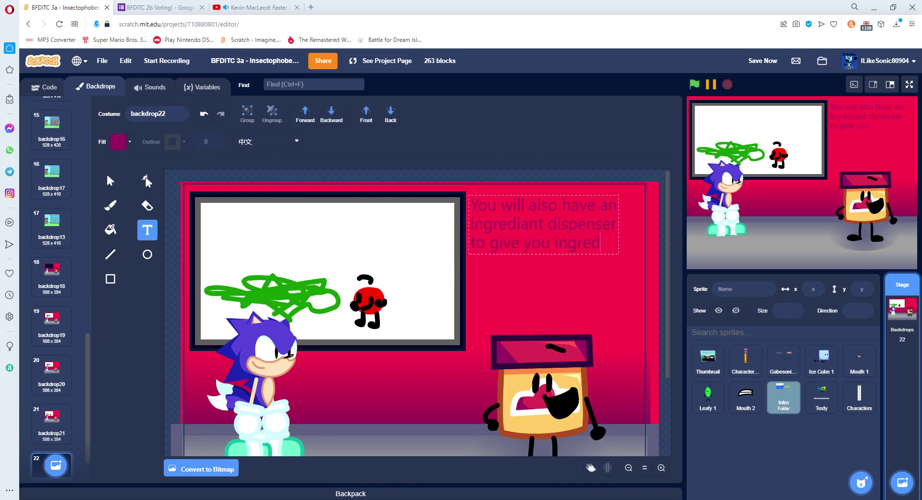
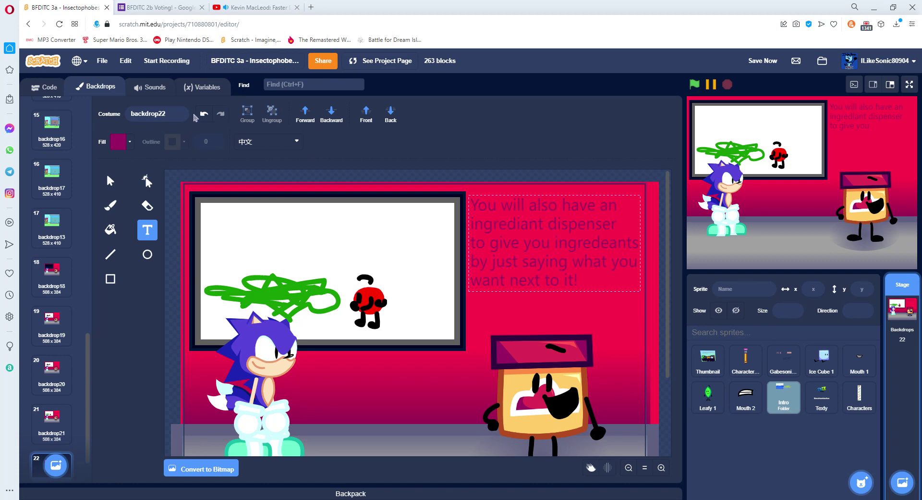
Finish the dispenser paragraph, move it slightly lower, then select the red character's arm
key("Escape")
left_click_drag(572, 259, 572, 298)
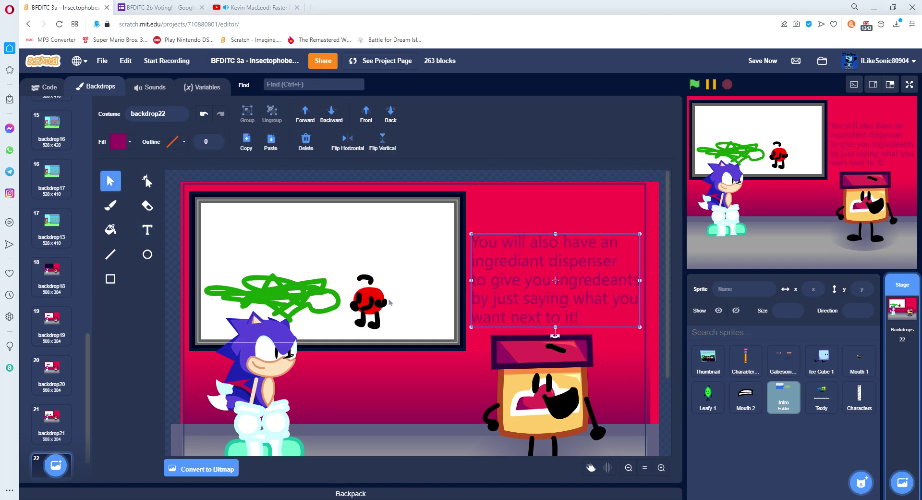
left_click(381, 301)
left_click(383, 303)
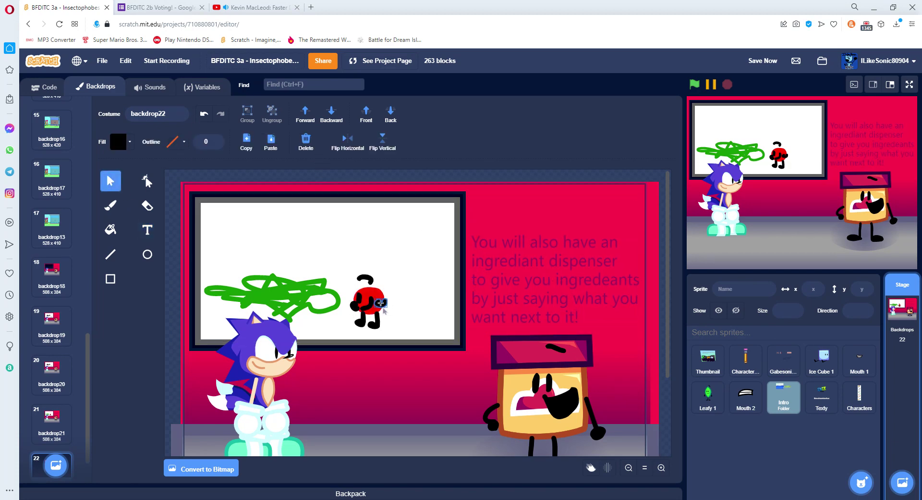
Delete the red character's black arms, legs and other black parts
left_click(308, 150)
left_click(364, 320)
left_click(302, 144)
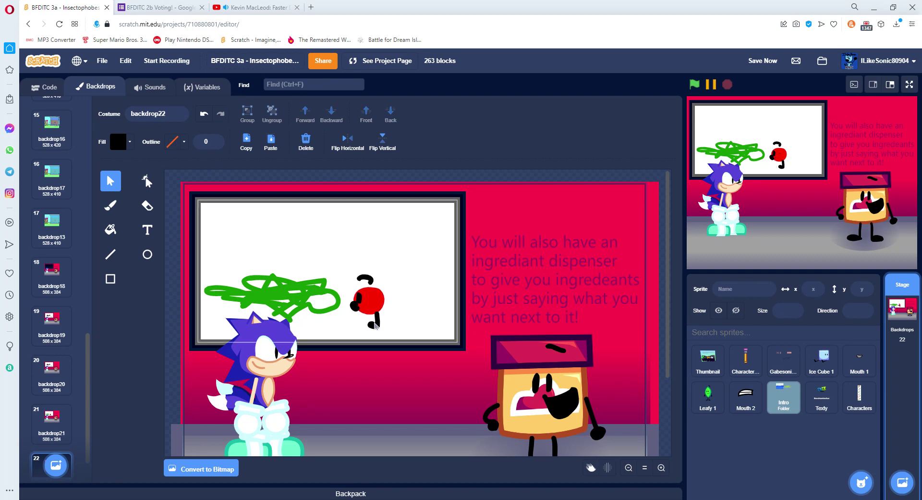
left_click(310, 142)
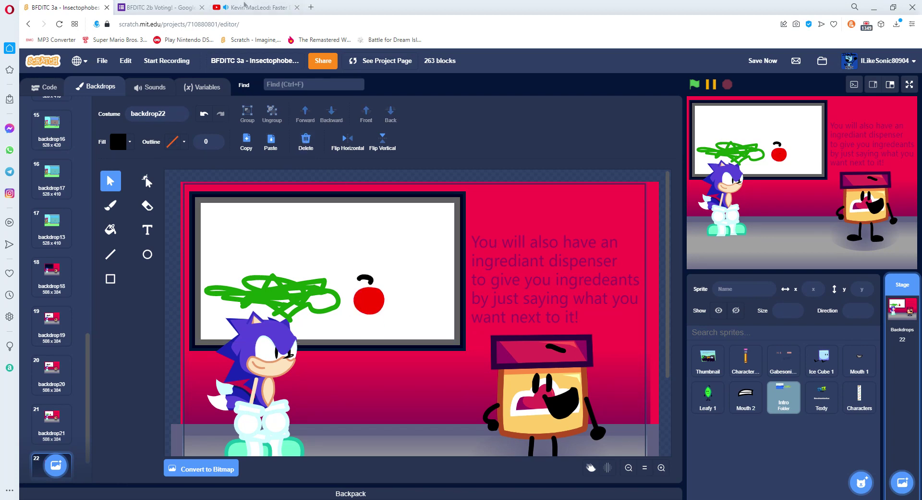
Start the Klockworx track on YouTube and return to the Scratch project
left_click(250, 7)
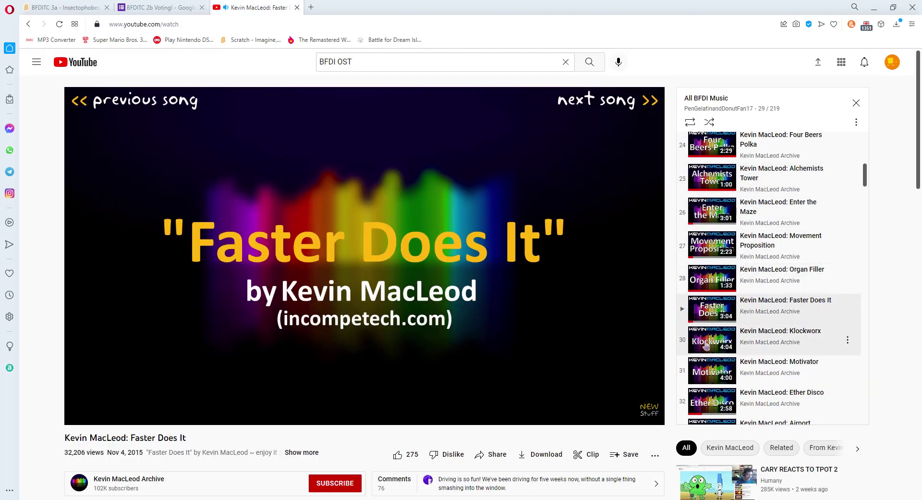
left_click(778, 336)
left_click(96, 5)
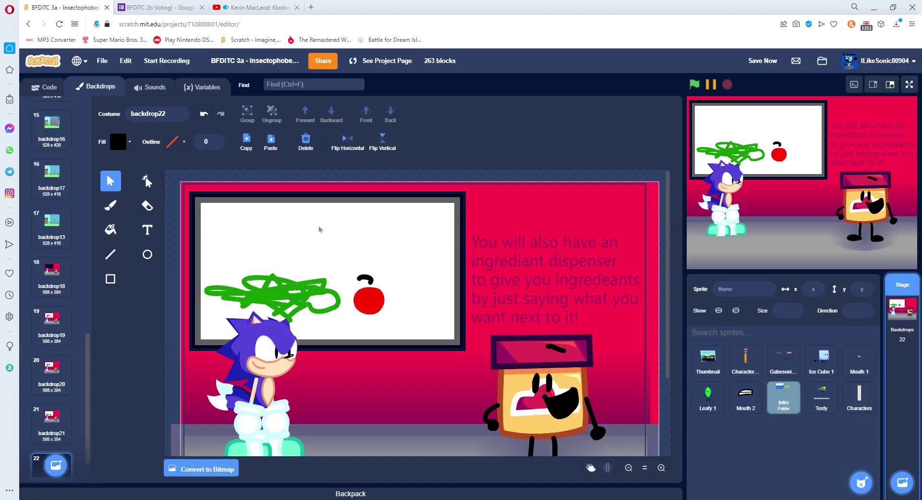
Delete the green scribble and move the red ball to the board's middle
left_click(293, 294)
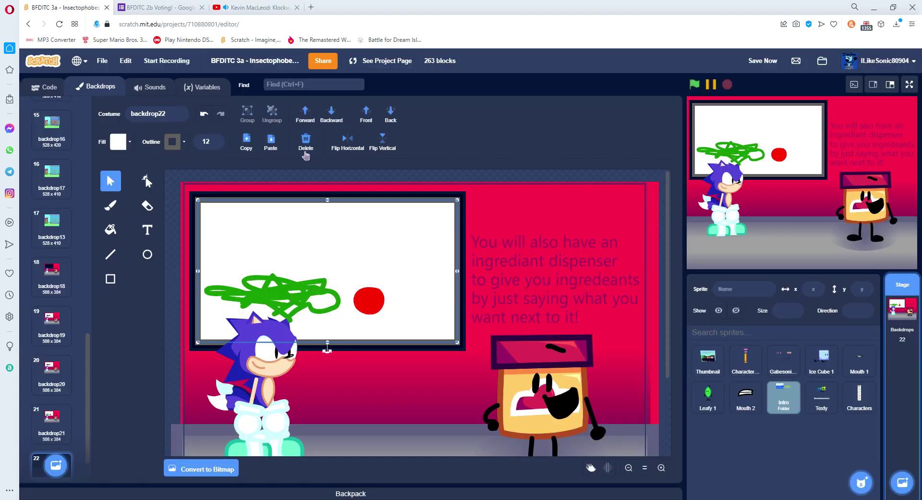
left_click(305, 146)
left_click(204, 115)
left_click(283, 289)
left_click(308, 148)
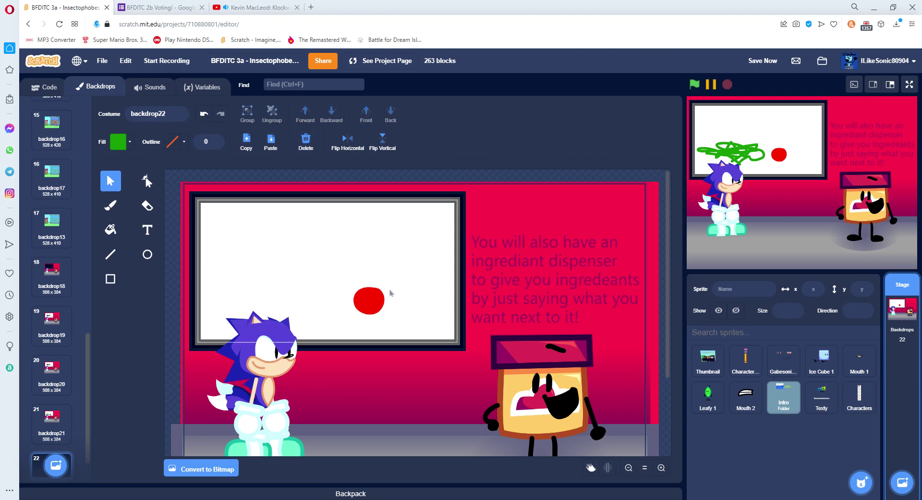
mouse_move(374, 302)
left_mouse_down()
mouse_move(284, 291)
mouse_move(276, 281)
mouse_move(303, 310)
left_mouse_up()
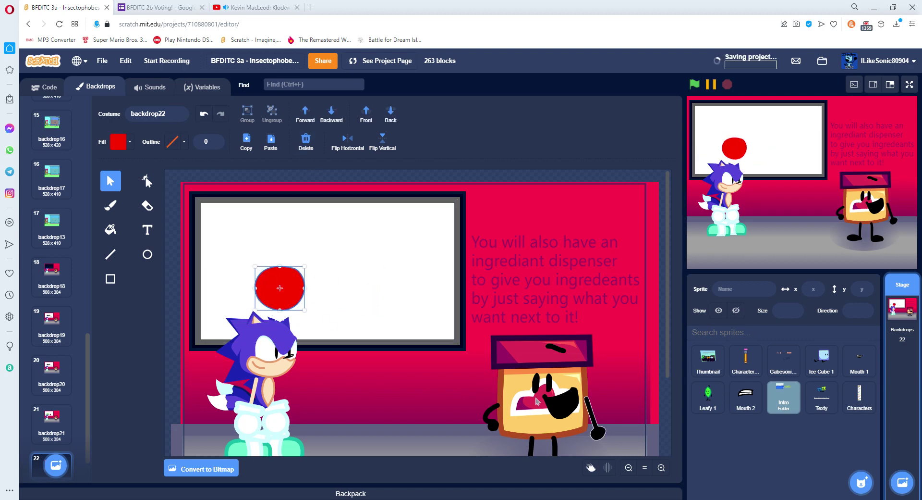
With a black brush, draw legs and a curved arm with a pointing hand
left_click(111, 205)
left_click(130, 141)
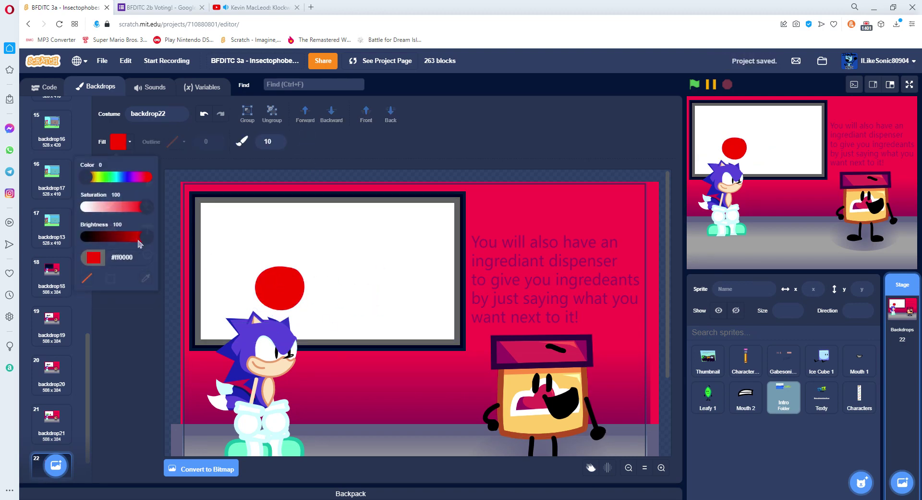
left_click(85, 235)
left_click_drag(270, 309, 275, 316)
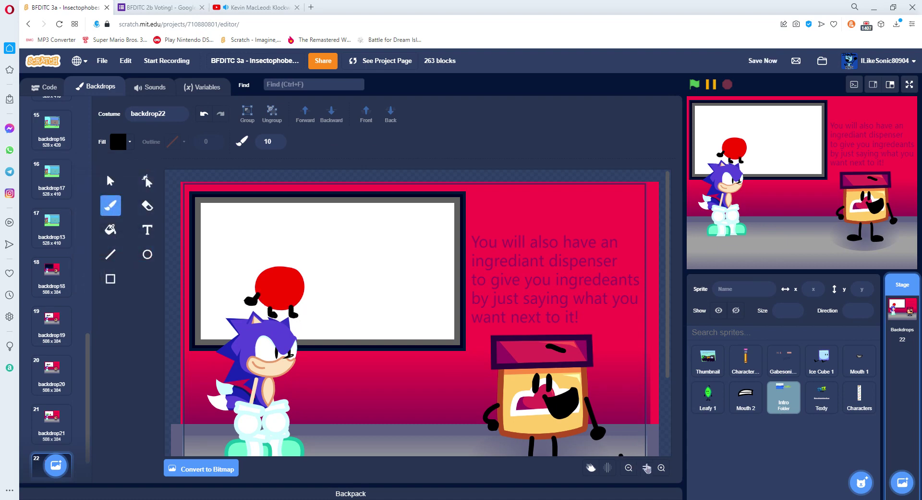
left_click(646, 467)
left_click_drag(407, 456, 311, 456)
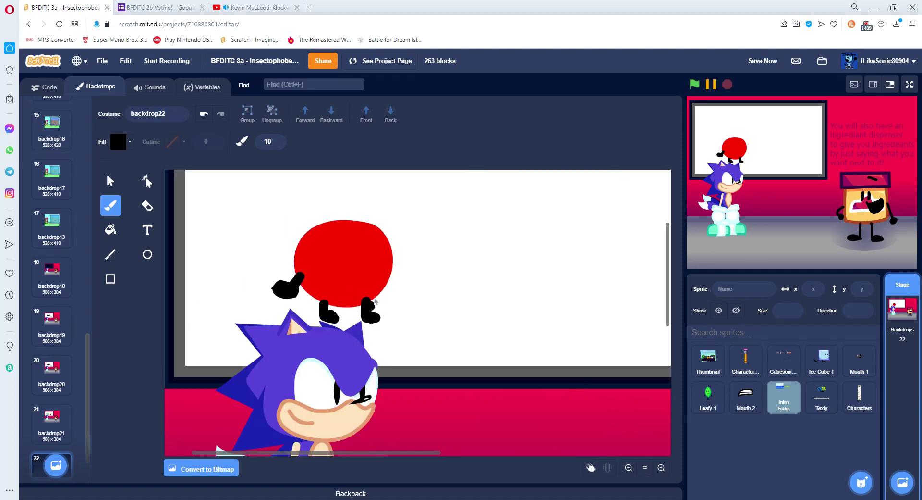
mouse_move(392, 278)
left_mouse_down()
mouse_move(414, 263)
mouse_move(408, 236)
left_mouse_up()
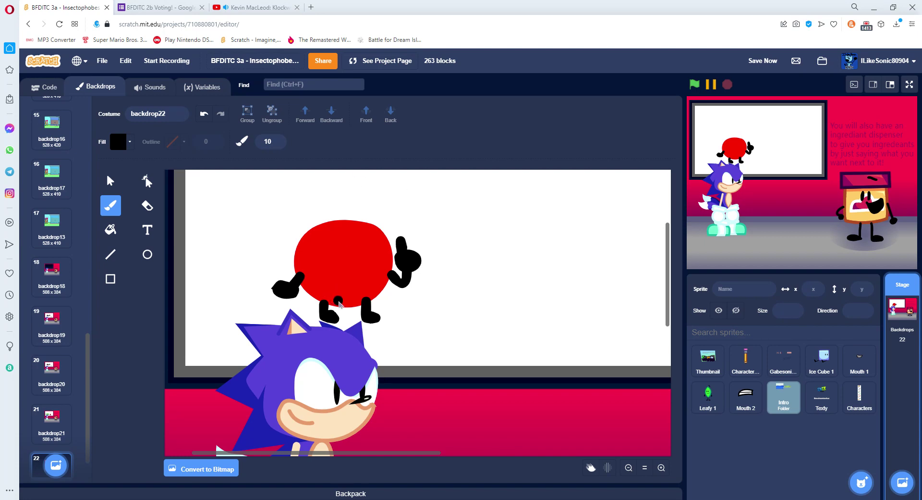
Draw a black mouth inside the red ball and nudge it slightly lower
mouse_move(358, 268)
left_mouse_down()
mouse_move(331, 290)
mouse_move(361, 259)
left_mouse_up()
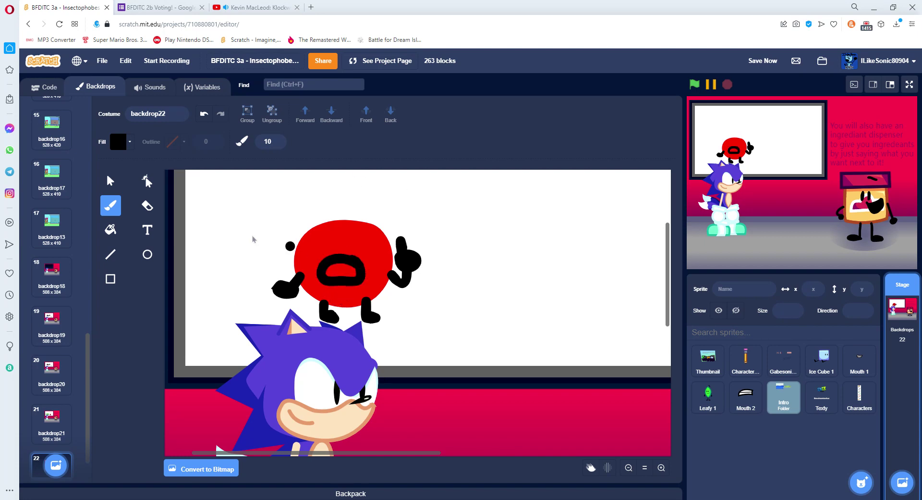
left_click(111, 229)
left_click(362, 284)
key("ctrl+z")
left_click(110, 180)
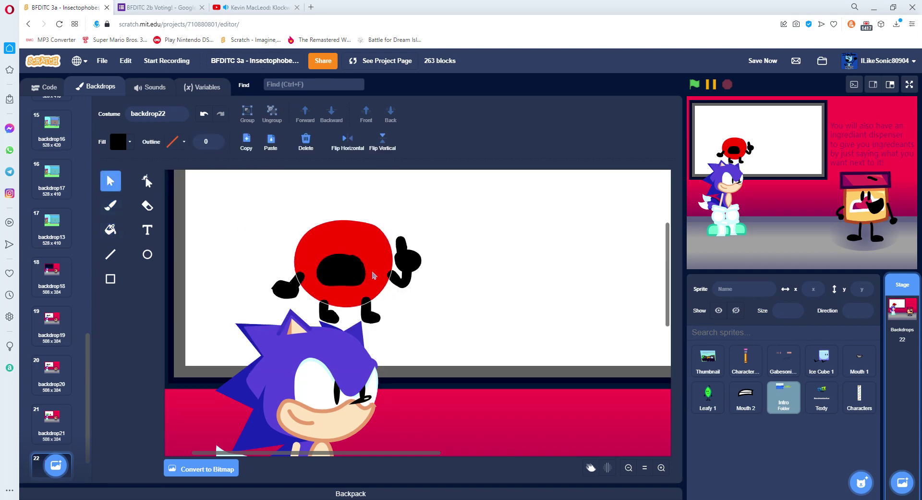
left_click(340, 275)
left_click_drag(351, 275, 350, 278)
Draw a curved black stem above the ball and tilt it slightly
left_click(116, 206)
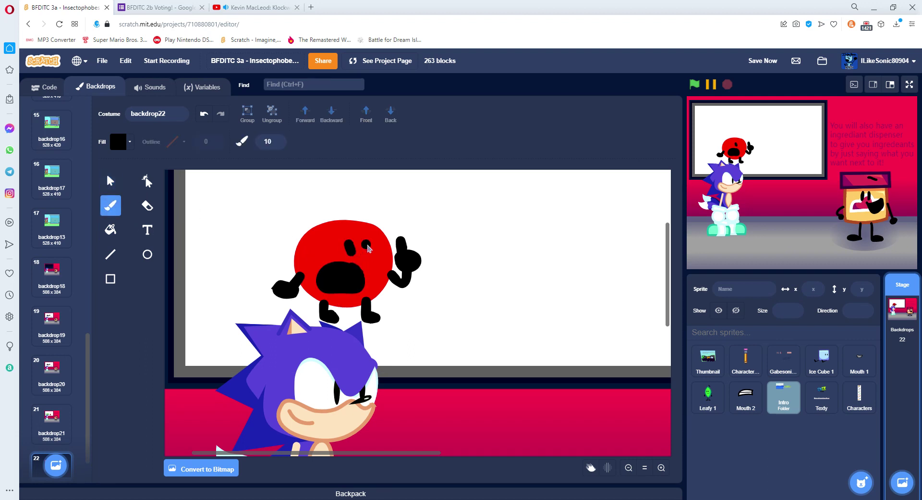
mouse_move(343, 194)
left_mouse_down()
mouse_move(327, 187)
mouse_move(321, 214)
left_mouse_up()
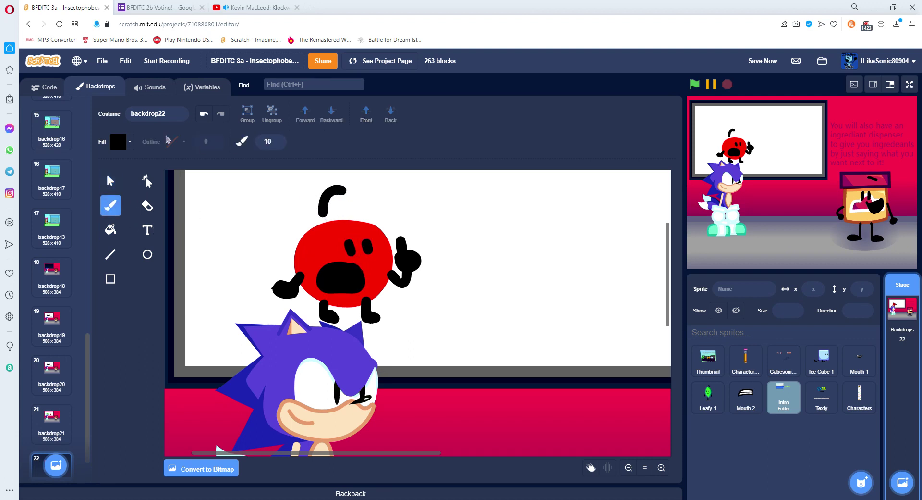
left_click(110, 181)
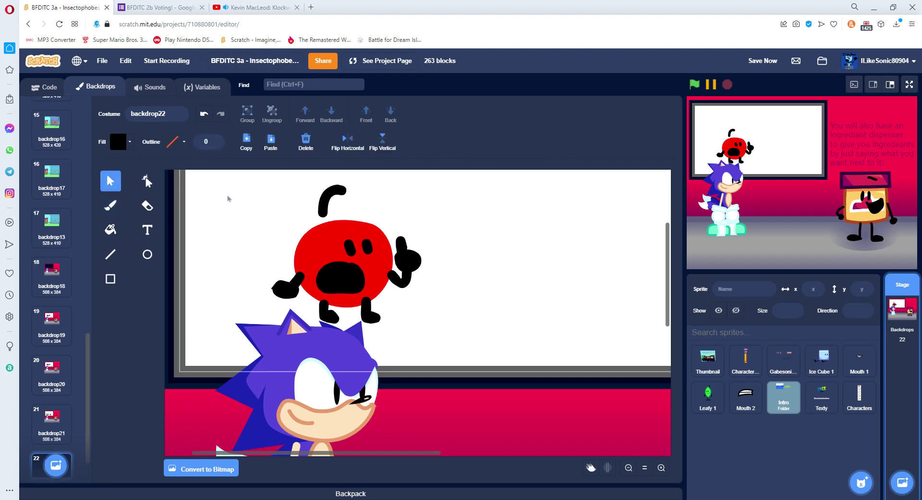
left_click(328, 215)
left_click_drag(332, 227, 327, 227)
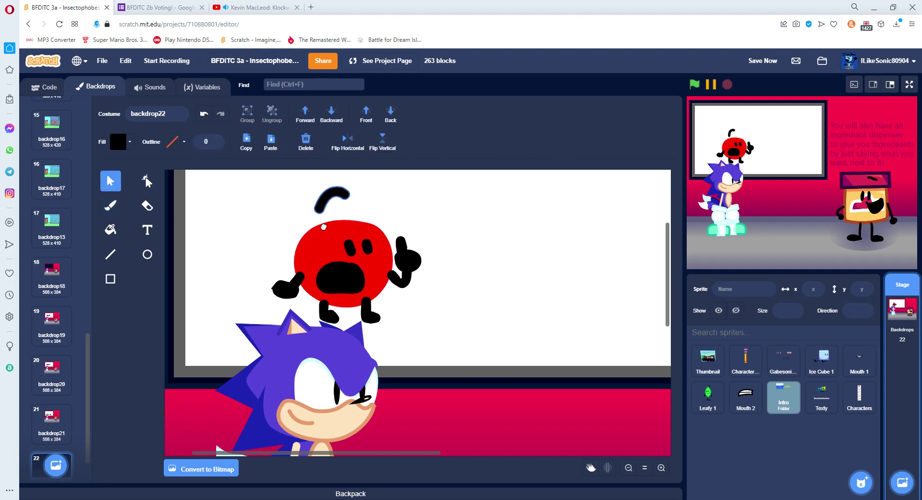
left_click(262, 214)
left_click(120, 207)
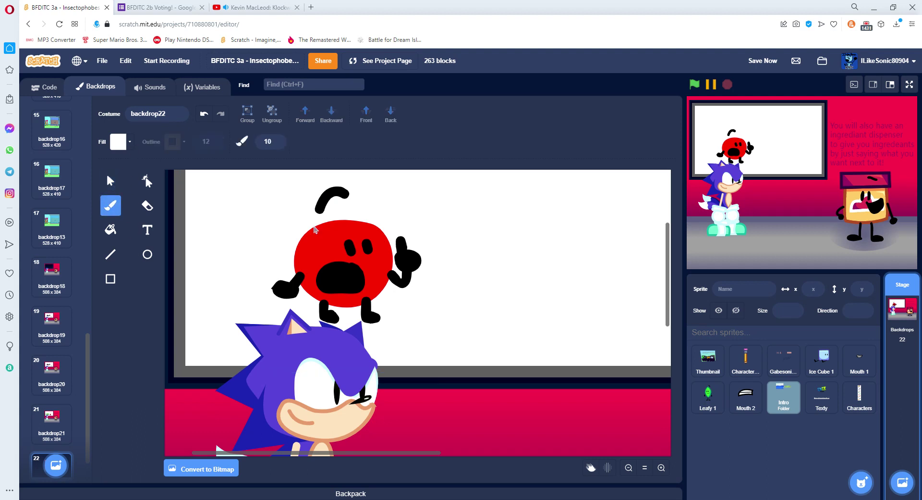
left_click(118, 142)
Draw a large black speech bubble above the red character
left_click_drag(141, 235, 86, 236)
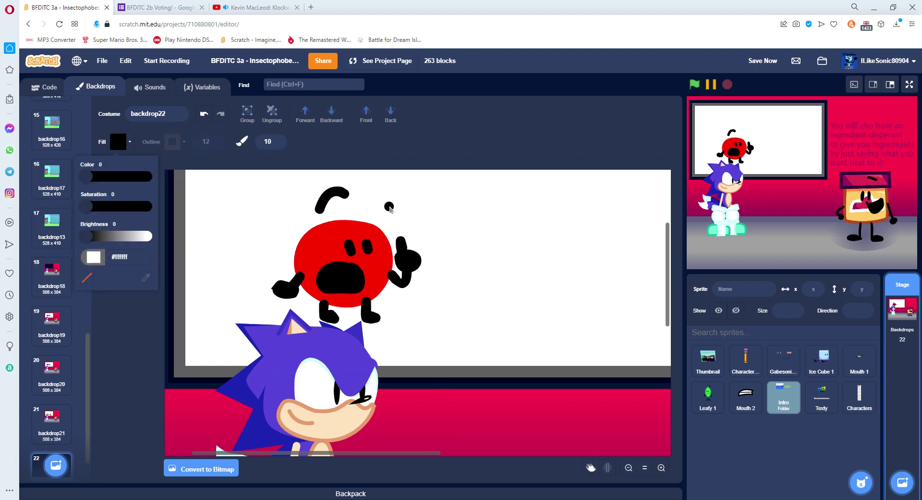
left_click_drag(388, 199, 412, 209)
scroll(424, 260, "up", 2)
mouse_move(413, 291)
left_mouse_down()
mouse_move(526, 263)
mouse_move(391, 199)
mouse_move(393, 279)
left_mouse_up()
Write 'Sugar' inside the speech bubble and scale it to fit
left_click(148, 230)
left_click(390, 243)
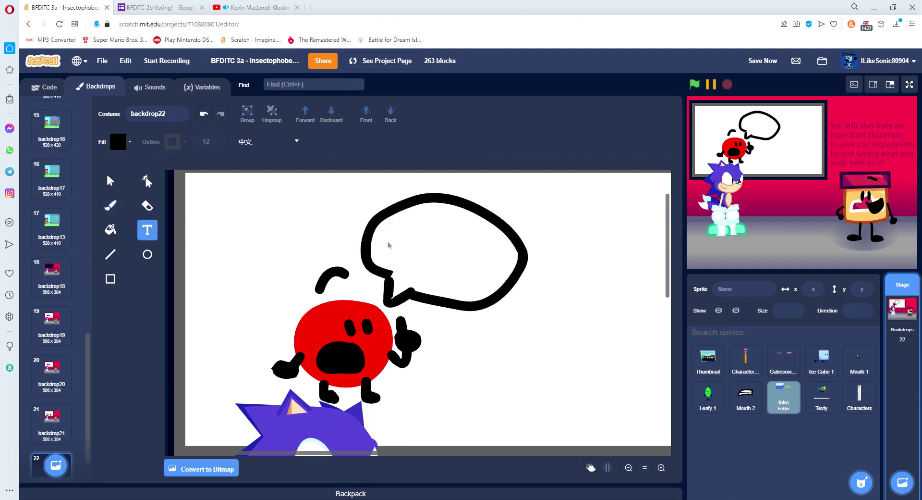
type("Sugar")
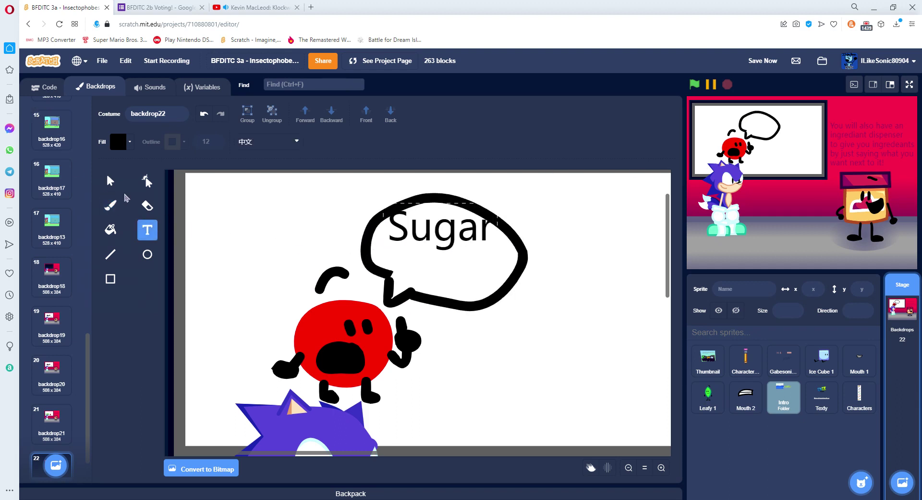
left_click(111, 181)
left_click_drag(494, 207, 461, 220)
left_click_drag(455, 236, 470, 248)
scroll(470, 234, "up", 1)
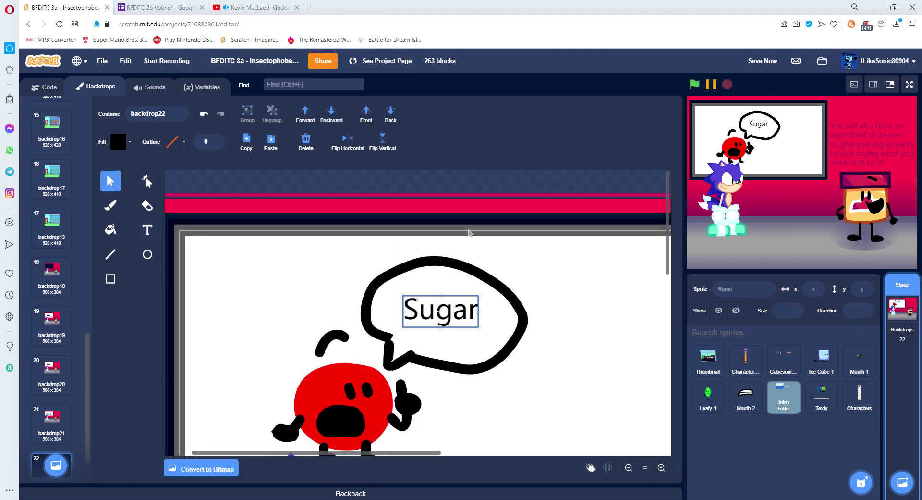
scroll(451, 298, "down", 4)
scroll(422, 447, "up", 3)
left_click_drag(419, 453, 498, 452)
scroll(498, 445, "down", 1)
left_click(111, 279)
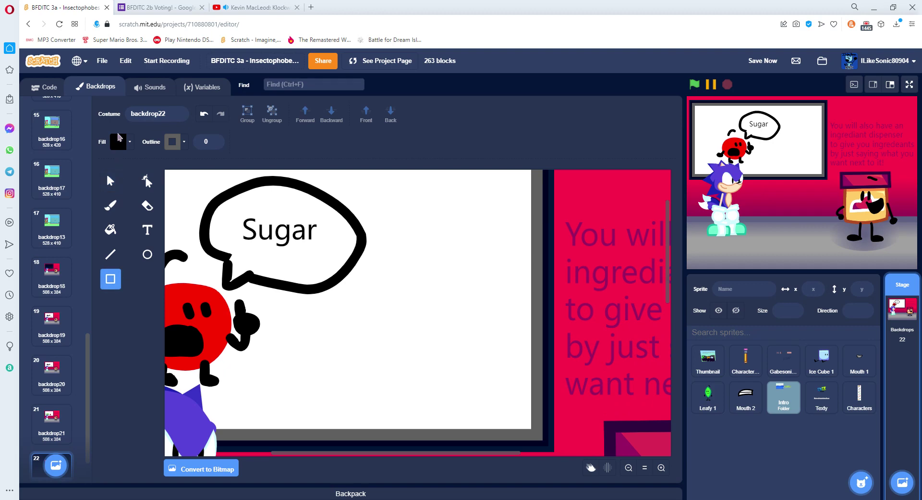
Build the green dispenser body from three overlapping green rectangles
left_click(118, 141)
left_click_drag(87, 255, 147, 254)
left_click_drag(91, 194, 116, 198)
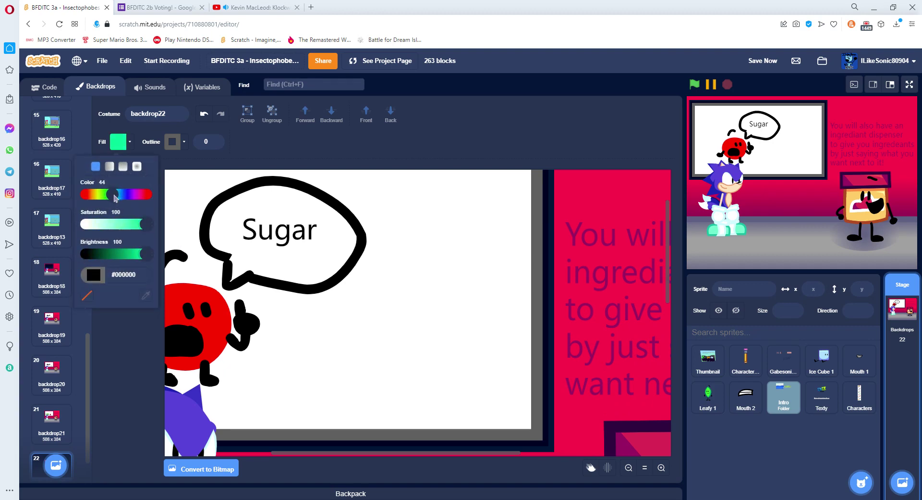
left_click_drag(369, 254, 435, 296)
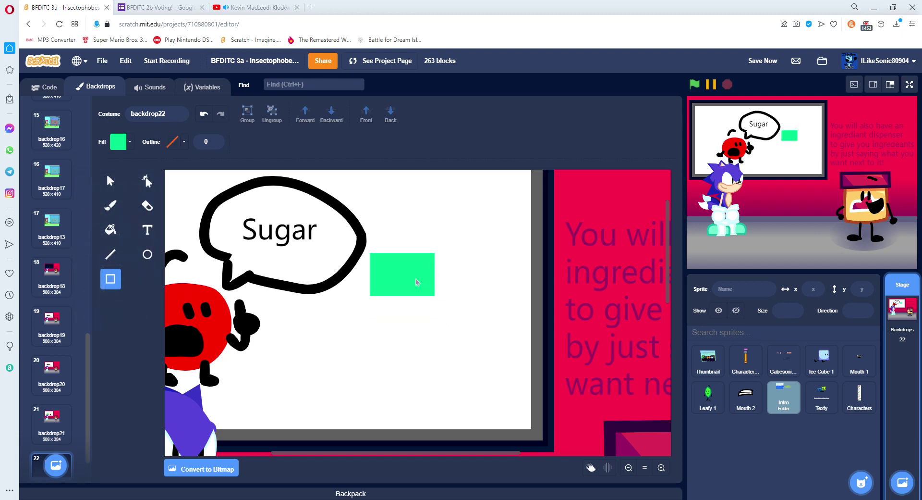
left_click_drag(401, 270, 445, 333)
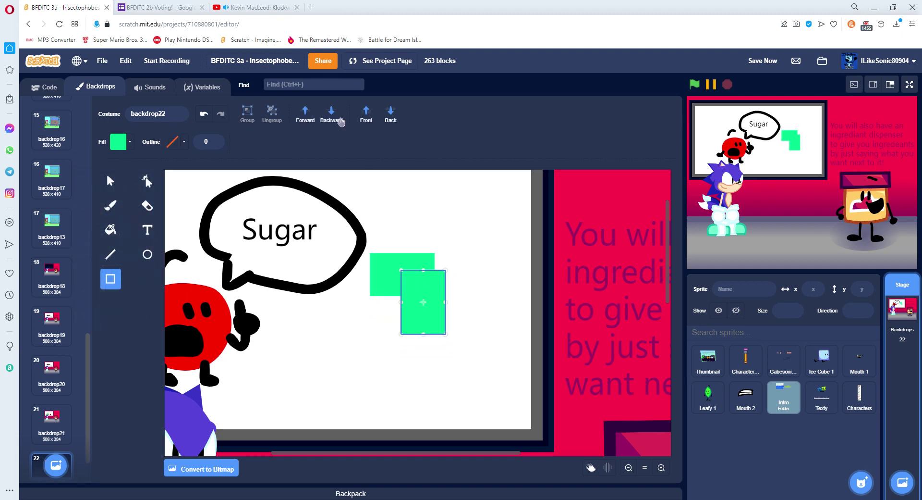
left_click_drag(370, 333, 434, 361)
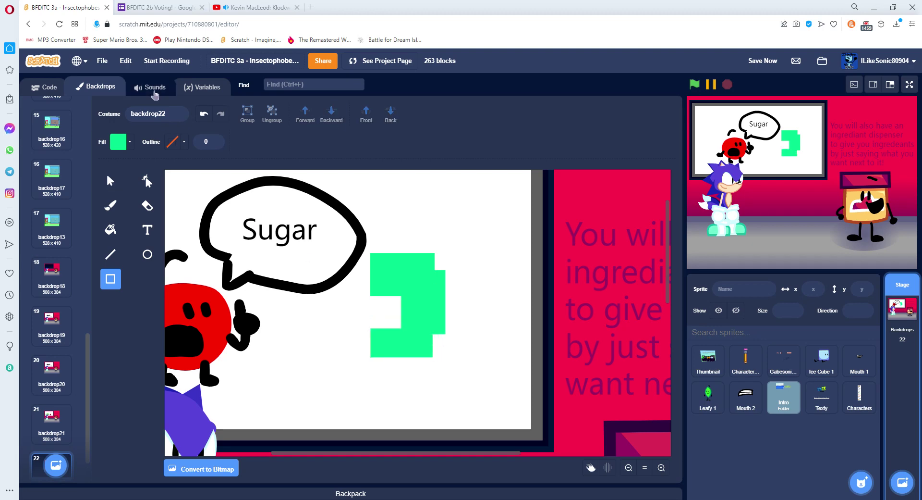
Add a brown tabletop behind the green machine with two table legs
left_click(129, 141)
left_click_drag(113, 195, 92, 197)
left_click_drag(147, 228, 127, 227)
left_click(131, 257)
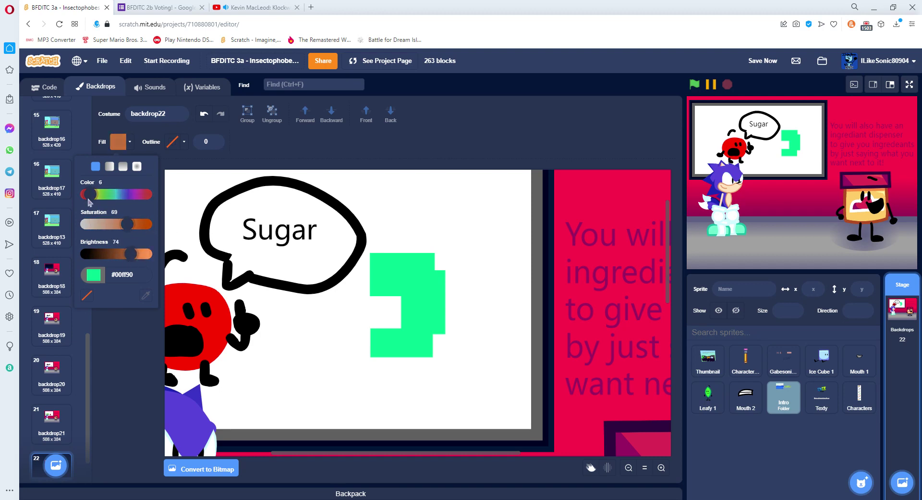
left_click_drag(91, 195, 95, 194)
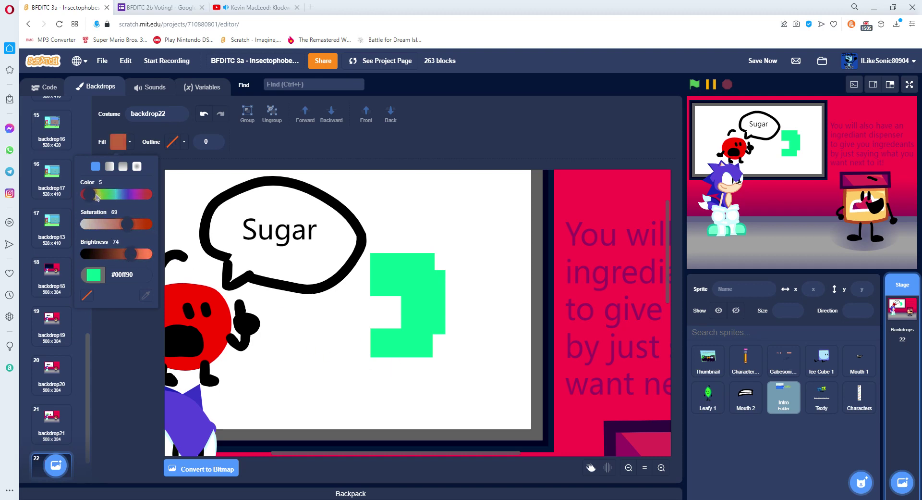
left_click_drag(356, 342, 460, 366)
left_click(332, 116)
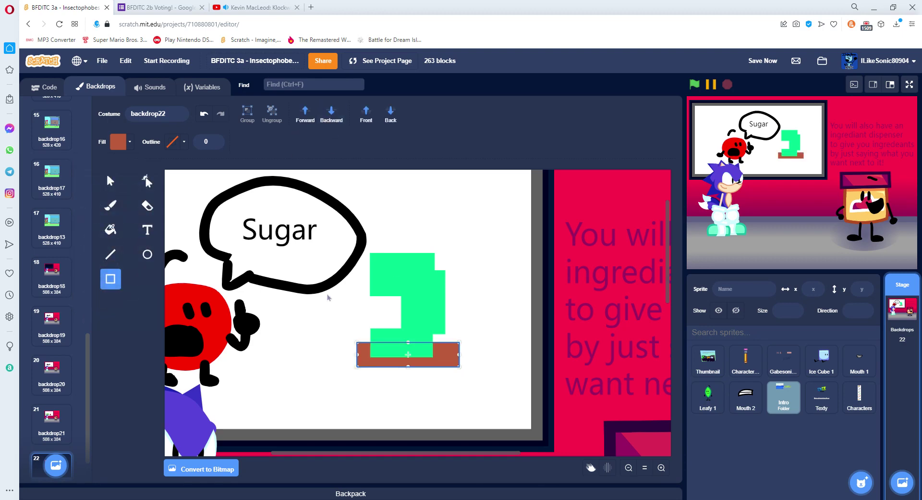
left_click_drag(364, 361, 384, 407)
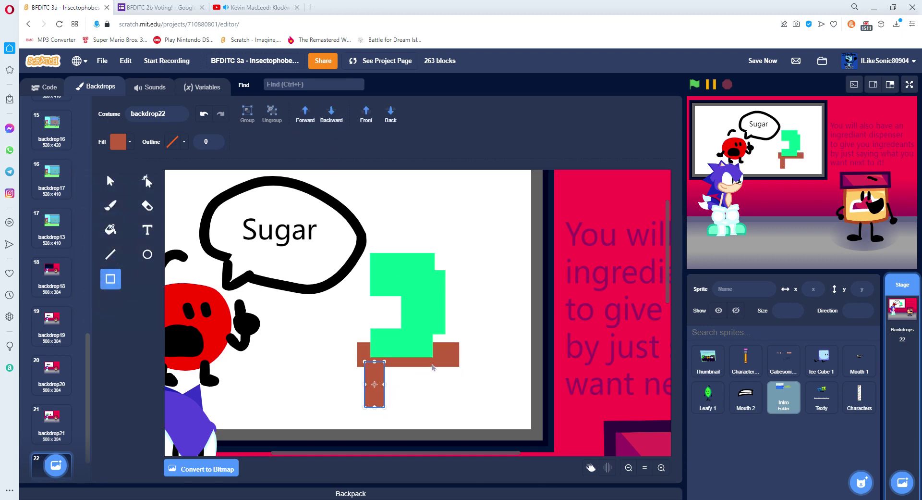
left_click_drag(436, 361, 457, 406)
Draw a dark grey rectangle inside the green machine, one layer back
left_click(110, 181)
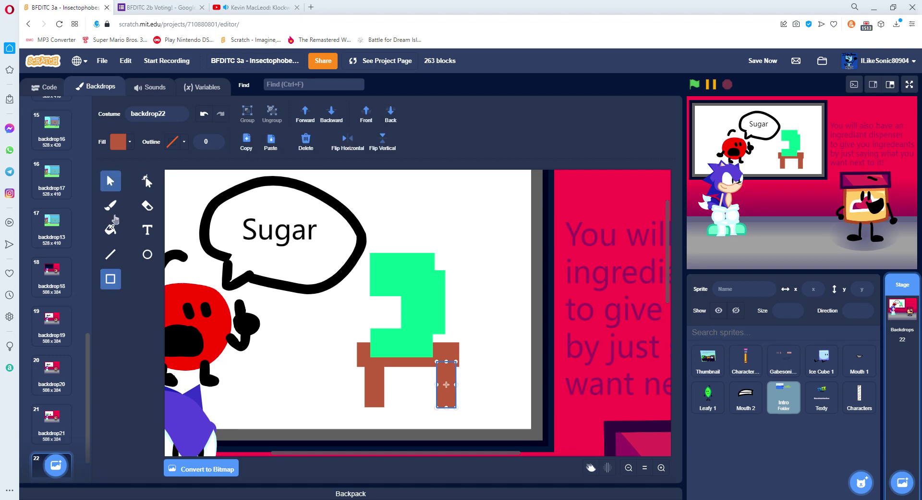
left_click(110, 279)
left_click(118, 141)
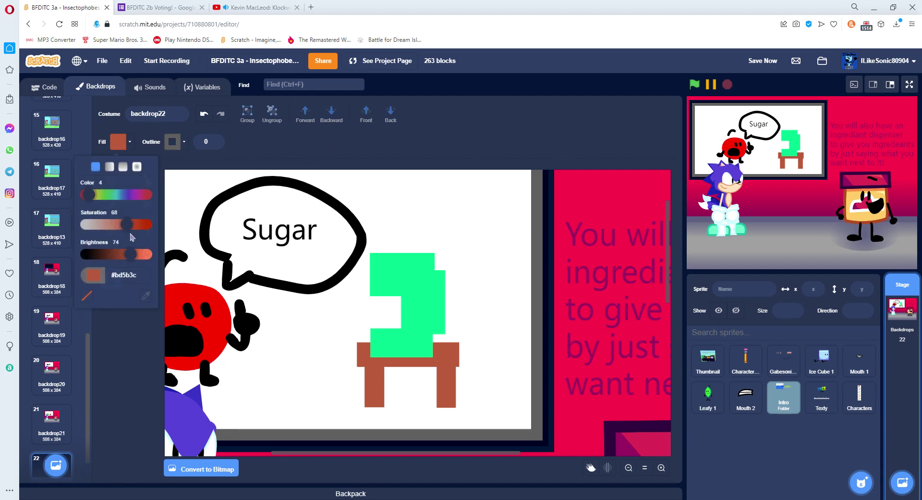
left_click(145, 295)
left_click(385, 281)
left_click_drag(148, 225, 78, 235)
left_click_drag(143, 253, 114, 253)
left_click(380, 281)
left_click_drag(376, 274, 417, 332)
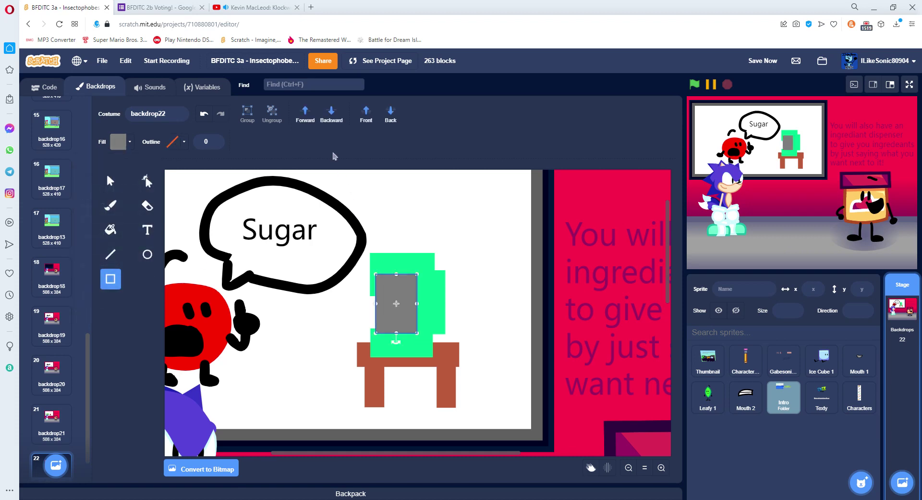
left_click(325, 115)
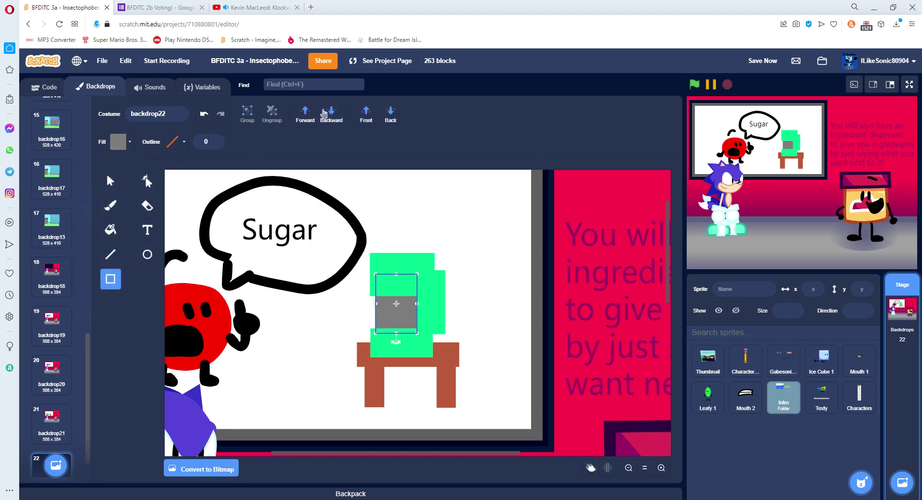
Narrow the right green rectangle and shift it slightly right
left_click(108, 183)
left_click(442, 304)
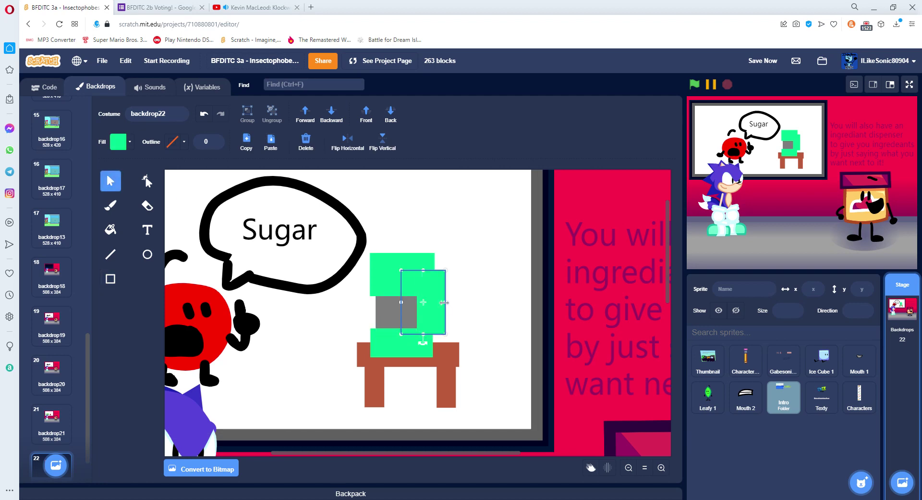
left_click_drag(445, 303, 428, 303)
mouse_move(424, 308)
left_mouse_down()
mouse_move(442, 308)
mouse_move(428, 304)
left_mouse_up()
left_click(409, 315)
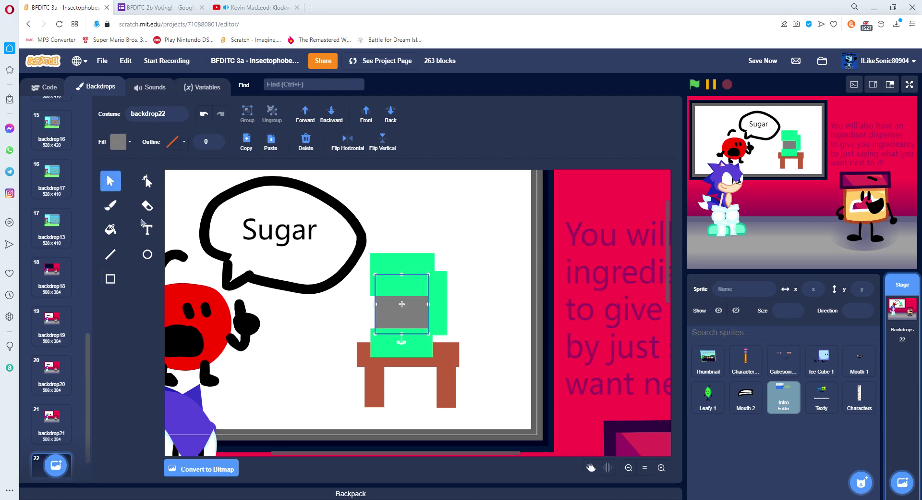
Start red lettering 'INGREDIANT' on the green top block
left_click(145, 228)
left_click(119, 141)
left_click_drag(88, 206, 152, 206)
left_click(379, 271)
type("INGRE")
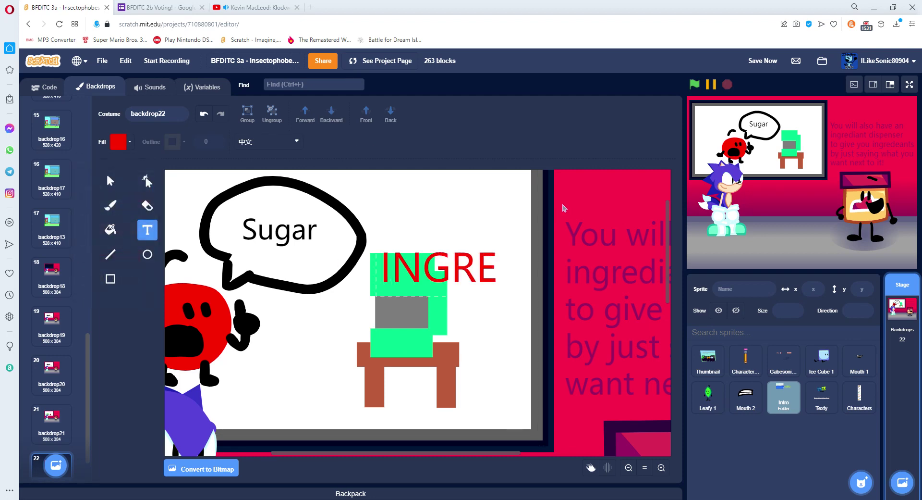
type("DIANT")
Complete the label as 'INGREDIANT DISPENSER' and shrink it onto the green block
key("Return")
type("DIS")
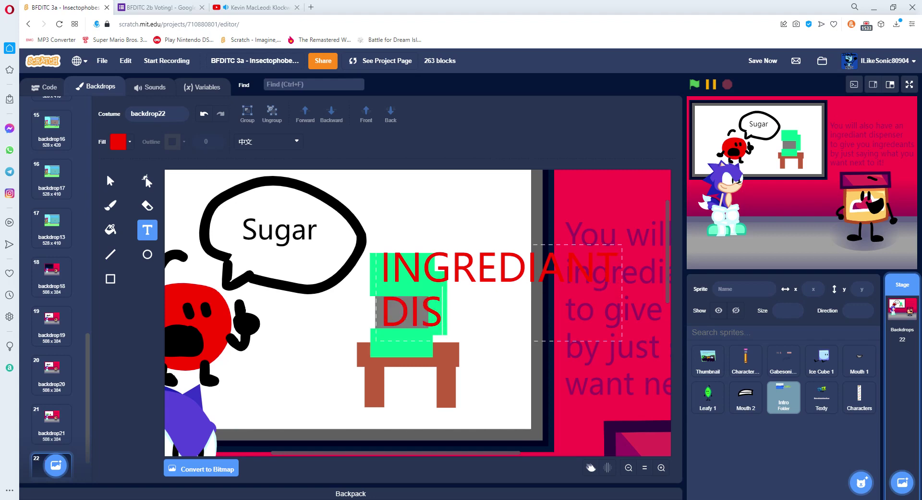
type("PENSER")
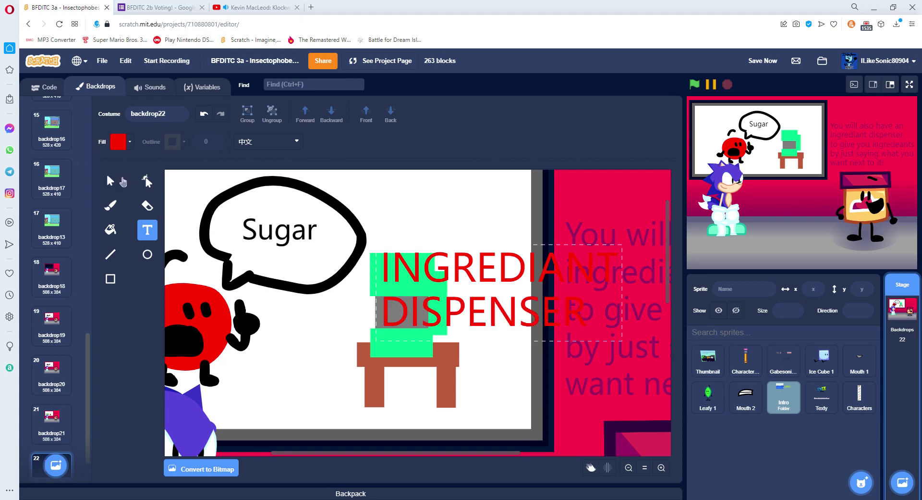
left_click(110, 180)
left_click_drag(622, 245, 403, 270)
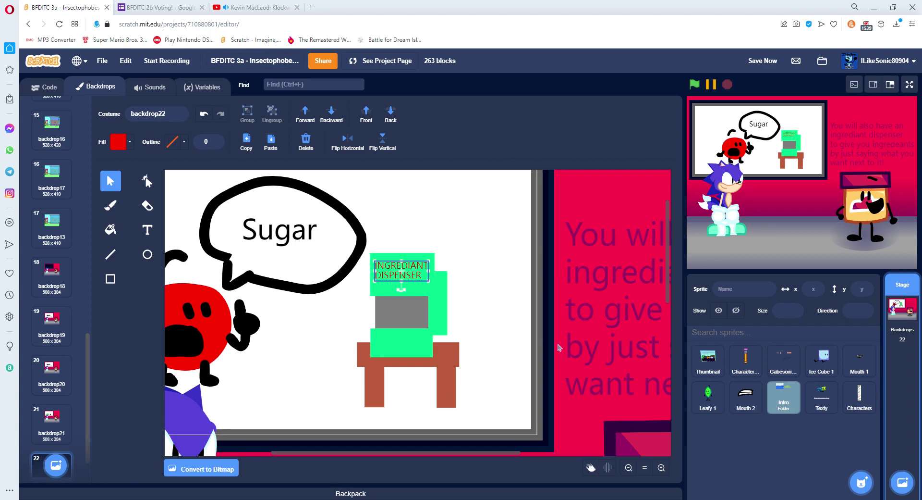
left_click(664, 468)
left_click(665, 468)
left_click(376, 305)
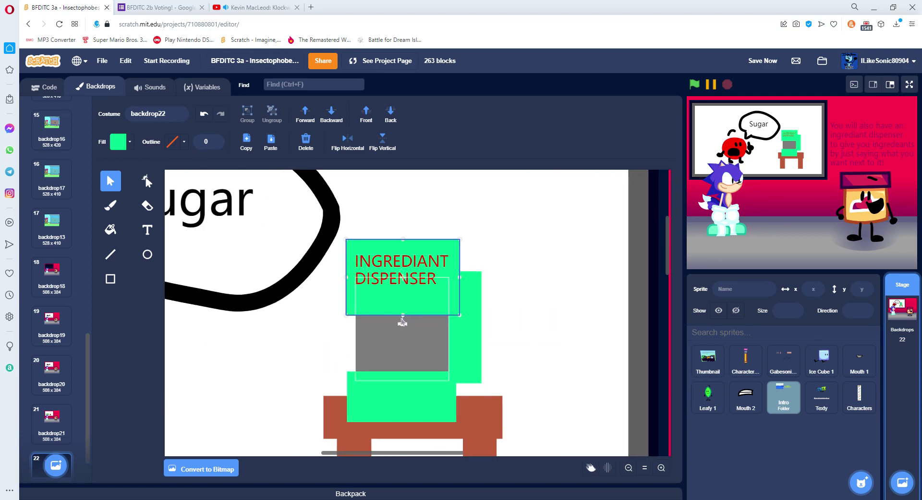
left_click_drag(402, 317, 403, 263)
left_click(204, 114)
left_click(398, 305)
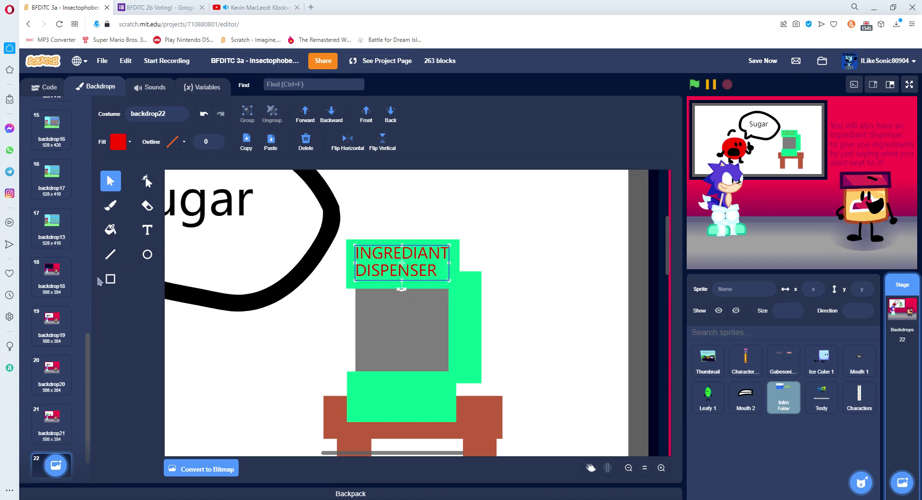
Draw a darker grey bar across the dispenser's panel
left_click(110, 278)
left_click(118, 141)
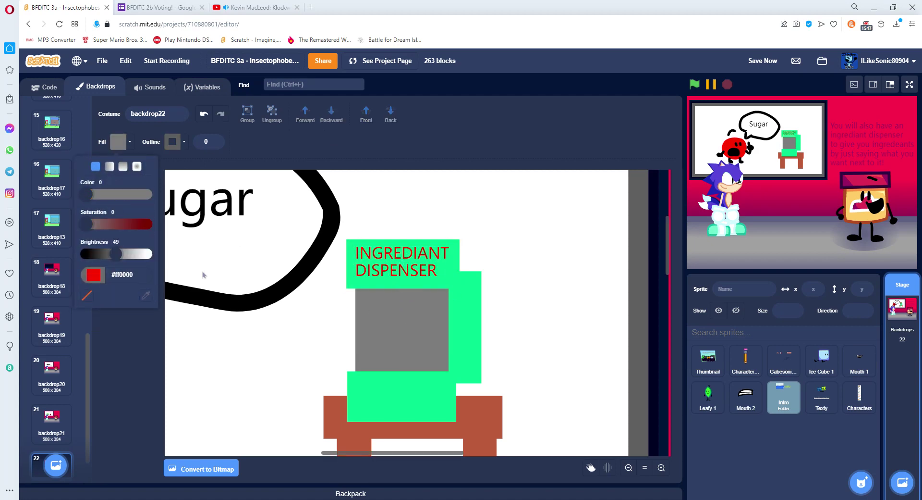
left_click_drag(116, 253, 110, 254)
left_click_drag(367, 287, 435, 307)
left_click(150, 186)
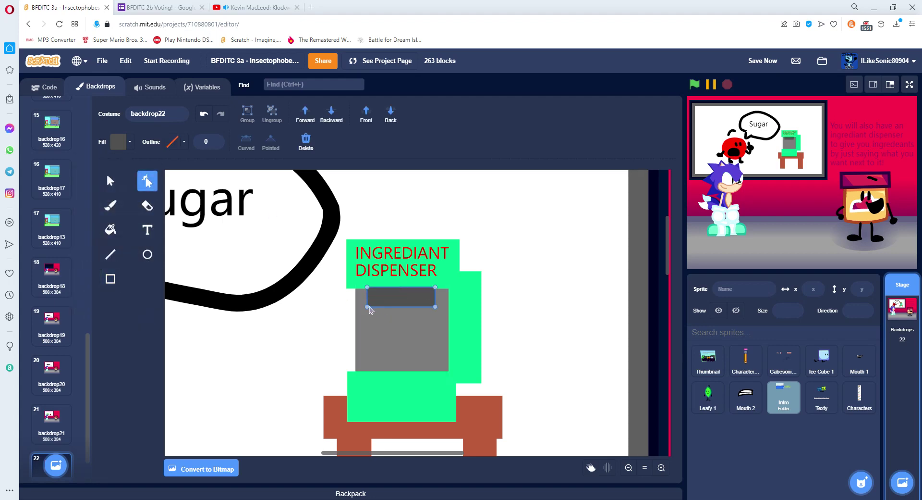
Reshape the dark grey bar into a chute narrowing downward
left_click(645, 468)
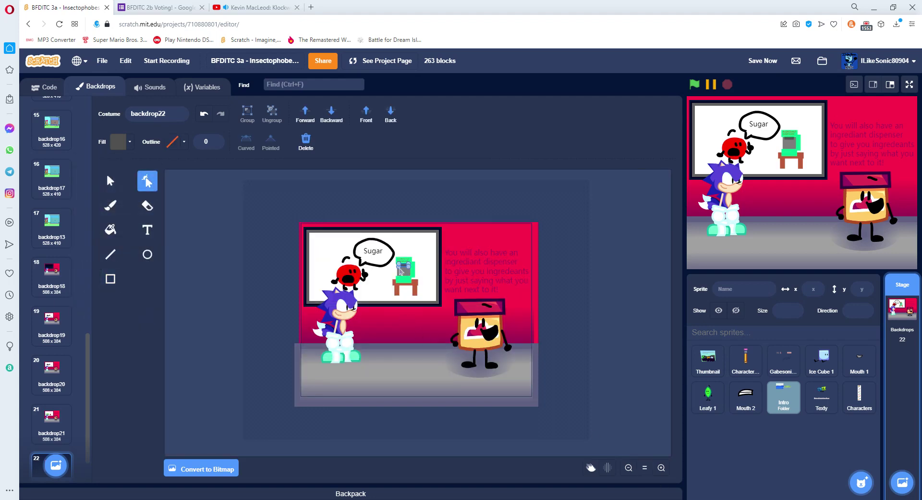
left_click(547, 306)
left_click(509, 288)
left_click(634, 408)
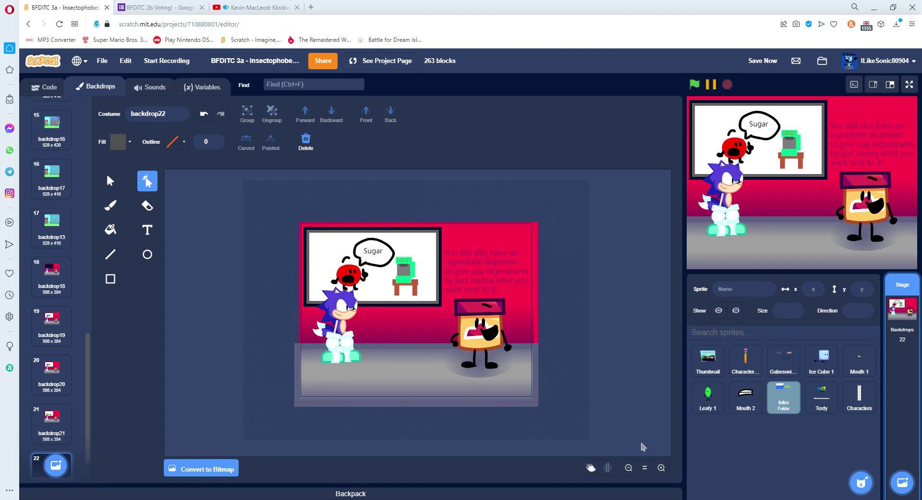
left_click(662, 468)
left_click(662, 468)
left_click(662, 469)
left_click(661, 468)
left_click(662, 468)
left_click(662, 468)
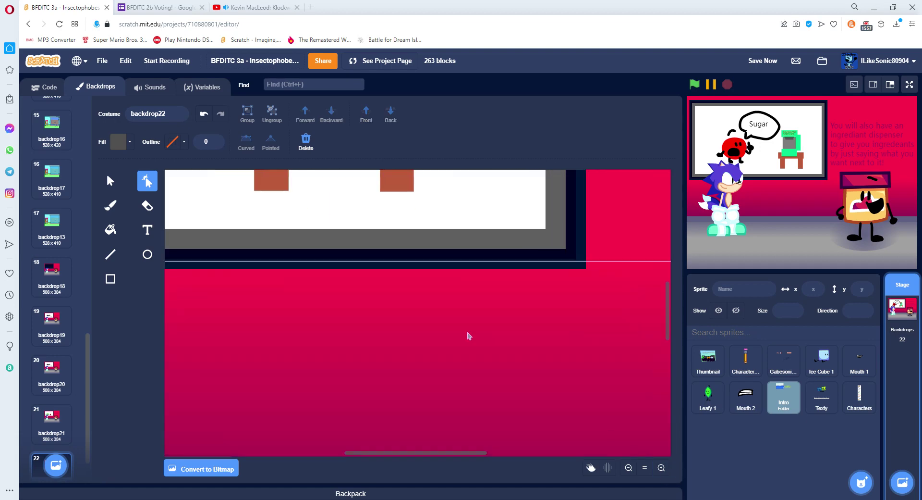
scroll(469, 336, "up", 8)
Nudge the trapezoid into place and set it one layer back
left_click(110, 180)
scroll(273, 289, "down", 2)
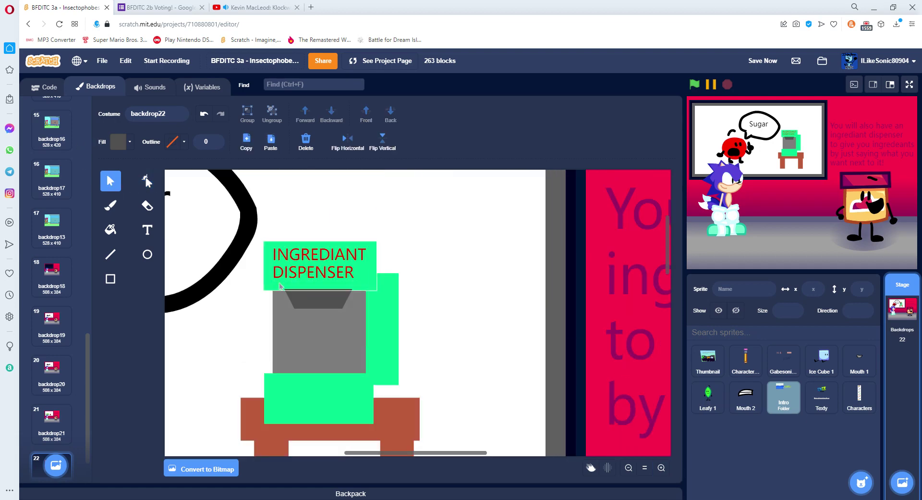
left_click(273, 287)
left_click_drag(318, 298, 315, 297)
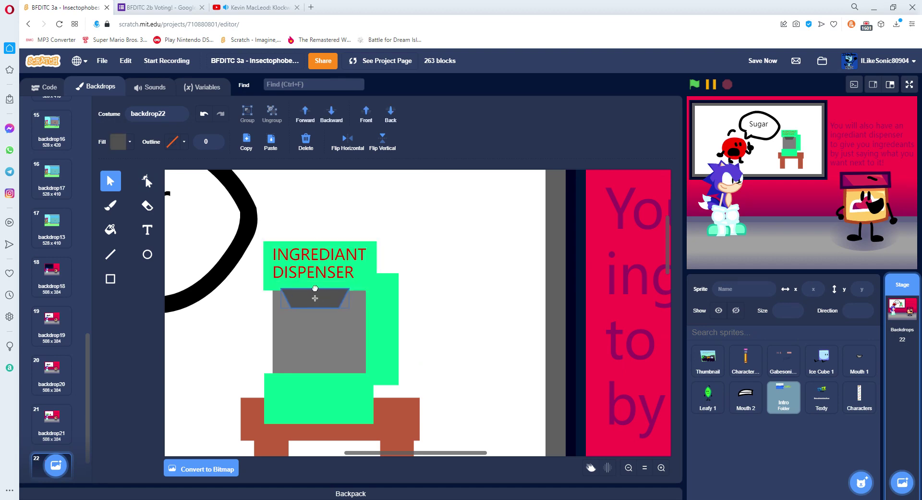
left_click(326, 122)
left_click(326, 121)
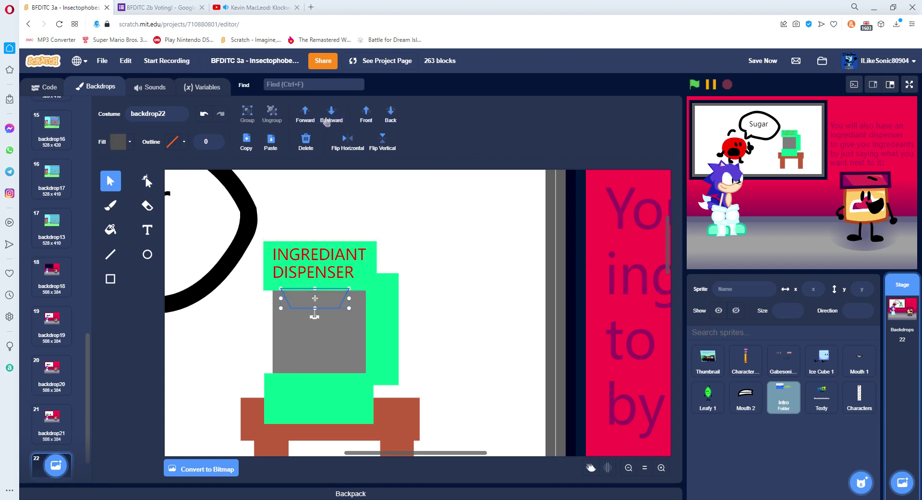
left_click(307, 121)
left_click(307, 121)
key("Right")
key("Right")
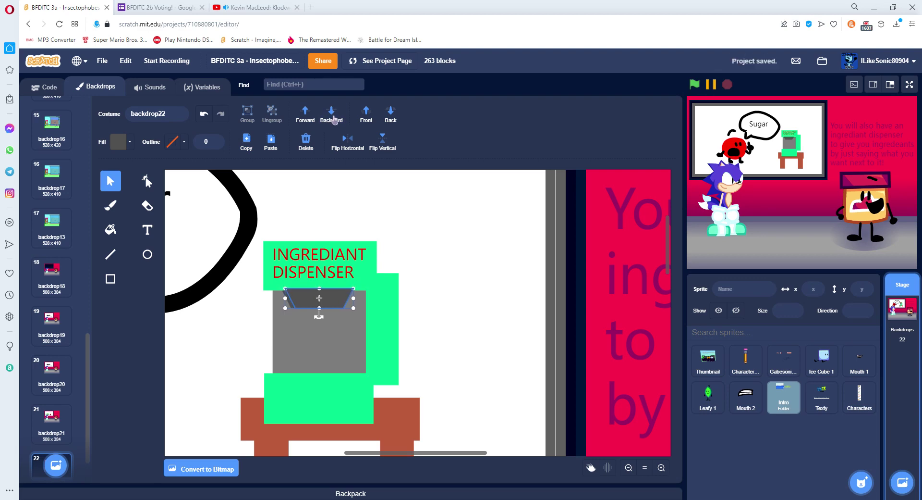
left_click(335, 120)
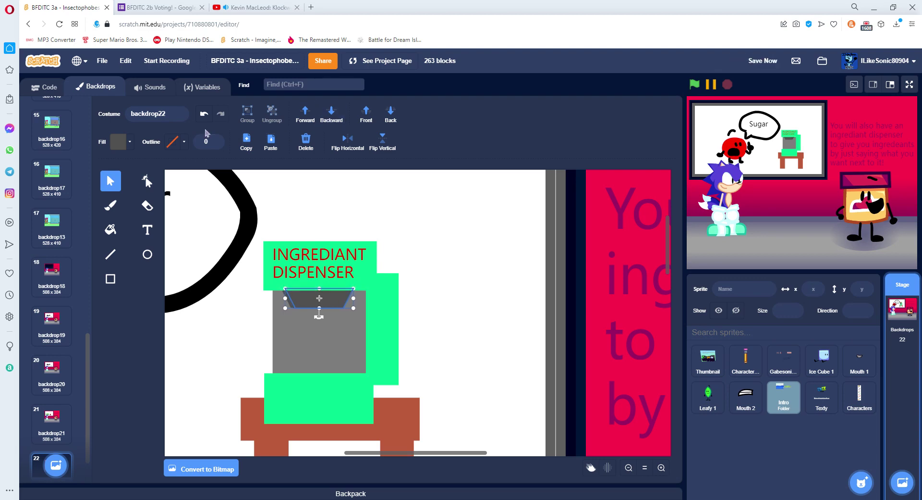
Add a slight tint of colour to the trapezoid's grey fill
left_click(117, 142)
left_click_drag(89, 226, 100, 229)
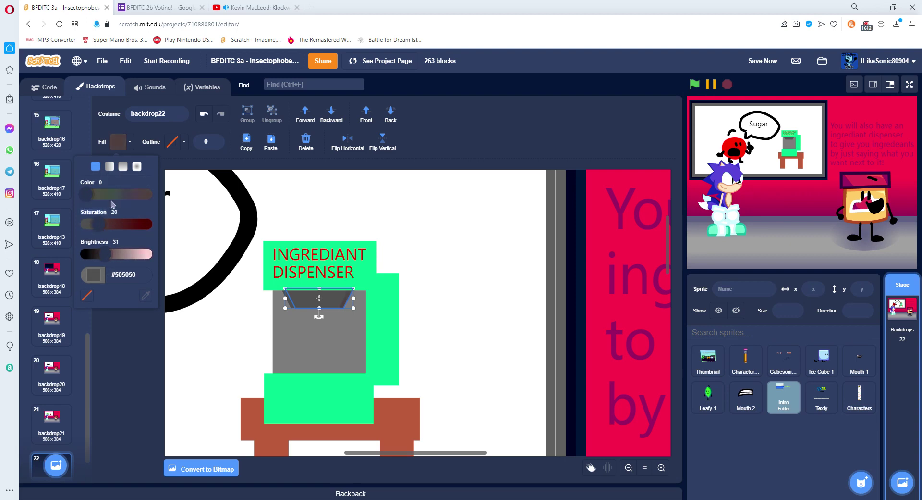
left_click(305, 199)
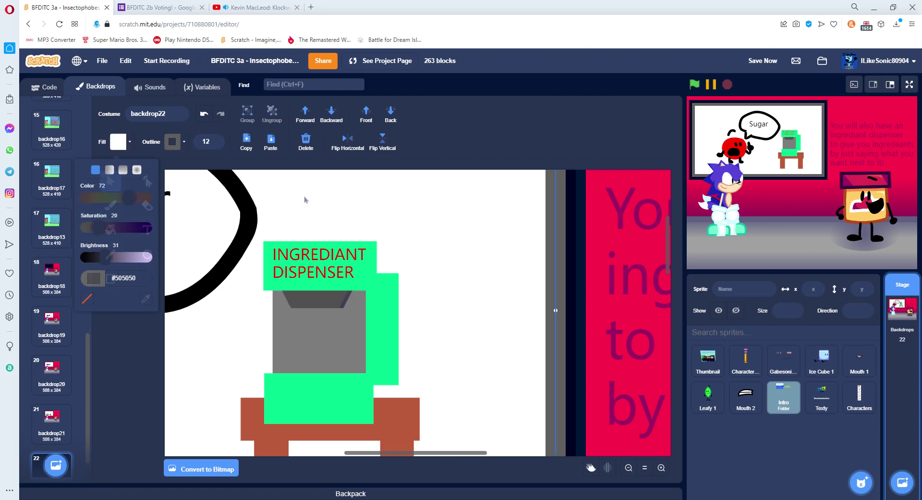
left_click(112, 205)
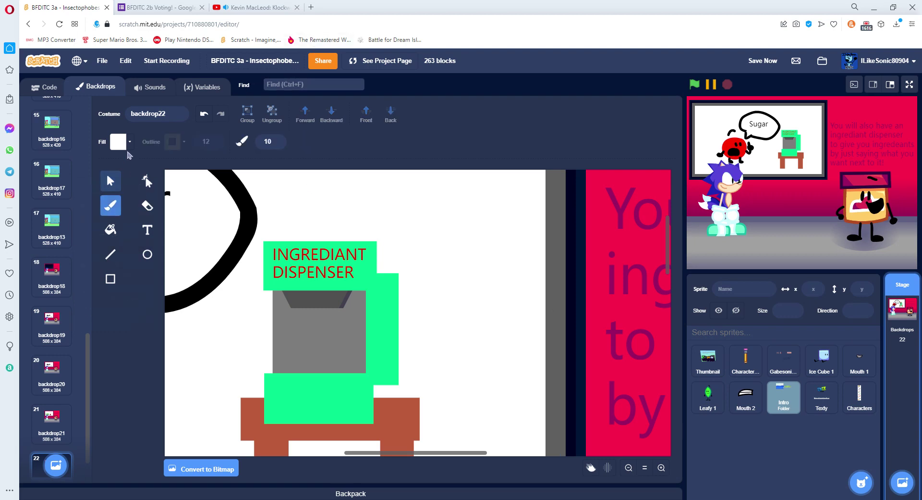
Paint a white blob on the dispenser body and fit a black 'sugar' label inside
left_click(118, 142)
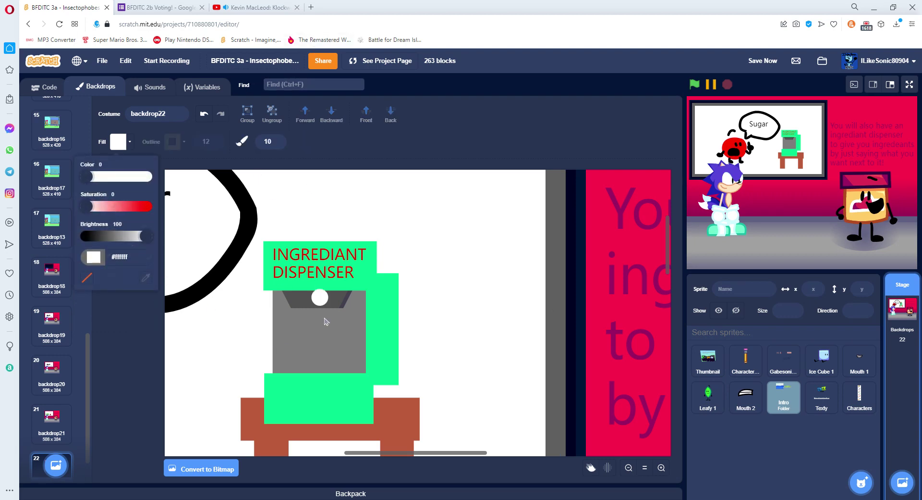
mouse_move(304, 322)
left_mouse_down()
mouse_move(303, 357)
mouse_move(289, 369)
mouse_move(322, 374)
mouse_move(349, 361)
mouse_move(335, 353)
mouse_move(343, 335)
mouse_move(304, 331)
left_mouse_up()
left_click(148, 231)
left_click(118, 142)
left_click_drag(146, 237, 35, 255)
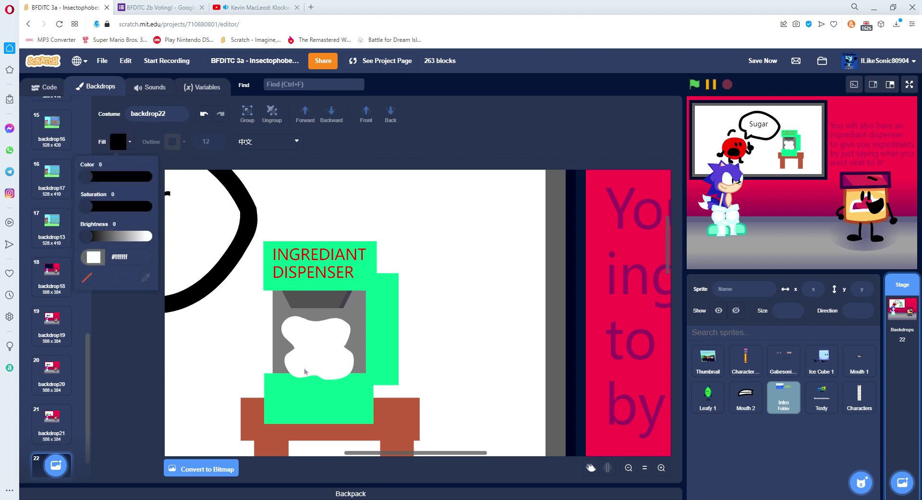
left_click(294, 308)
type("sugar")
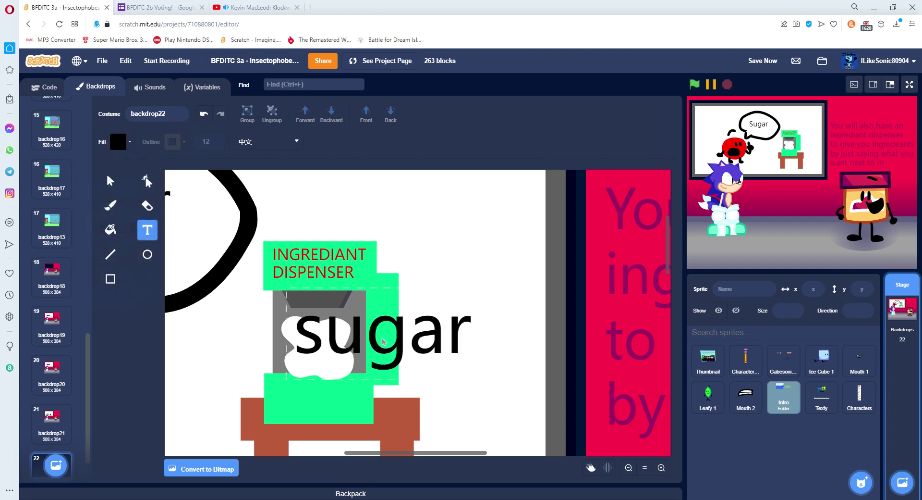
left_click(110, 205)
left_click(110, 180)
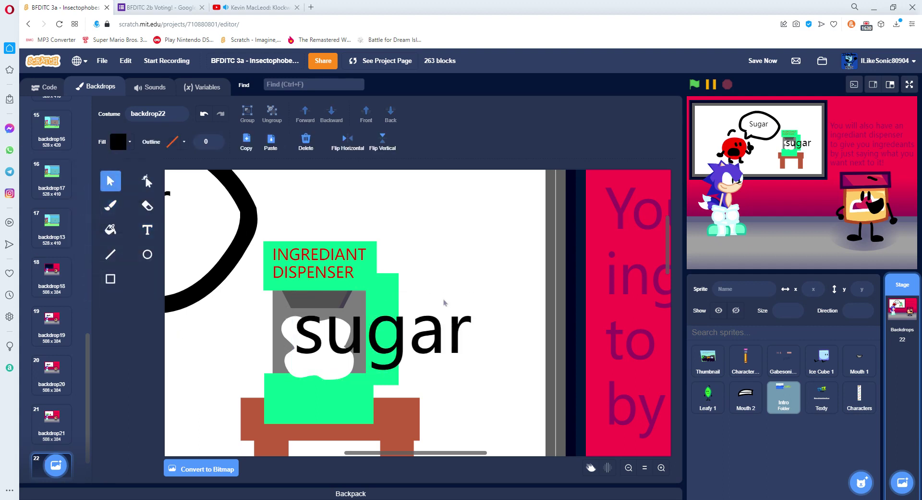
left_click(471, 300)
left_click_drag(470, 299, 334, 348)
key("b")
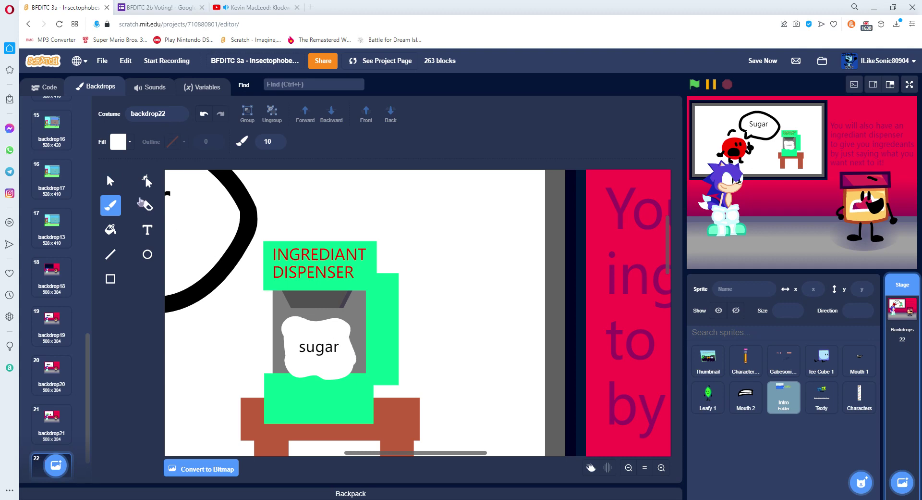
Paint a light-blue band across the sugar cloud and send it behind the 'sugar' text
left_click(120, 142)
left_click(145, 206)
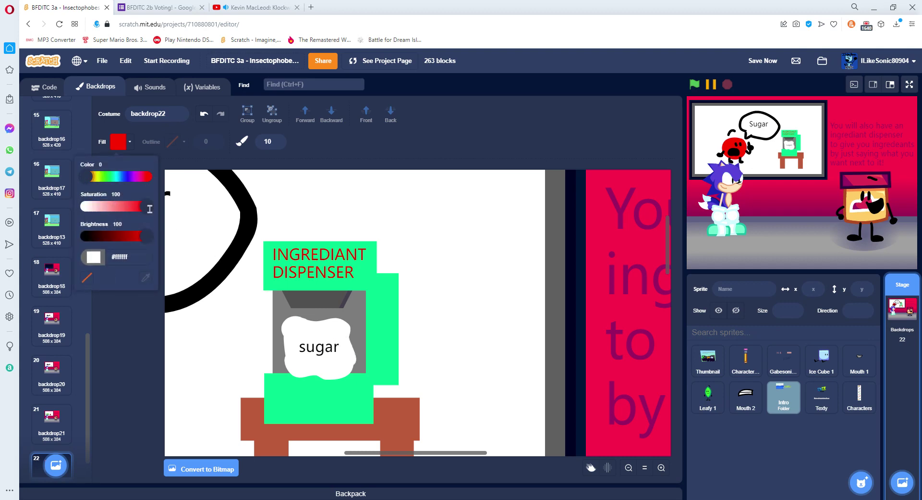
left_click(122, 178)
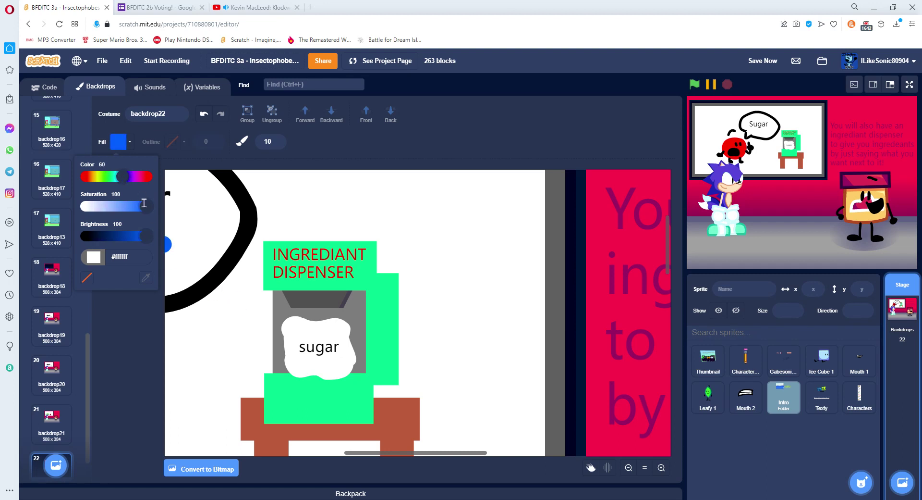
left_click(123, 206)
mouse_move(329, 349)
left_mouse_down()
mouse_move(350, 356)
mouse_move(298, 355)
left_mouse_up()
left_click(111, 180)
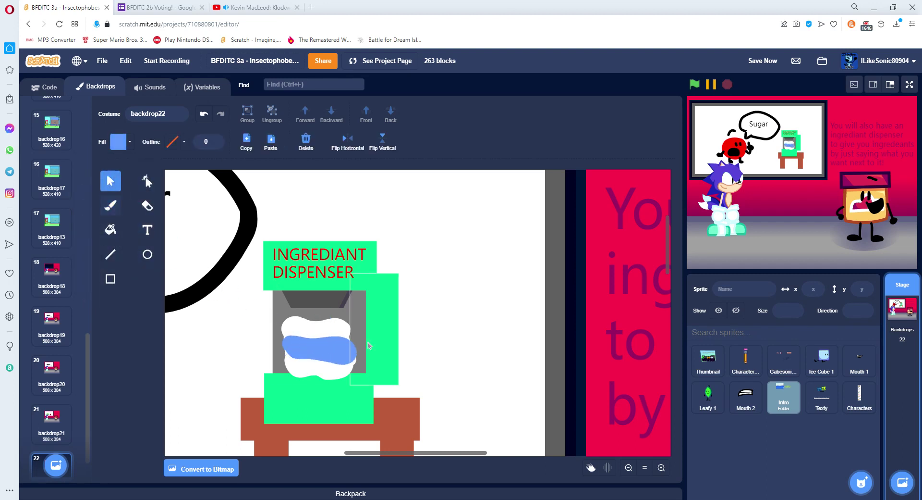
left_click(317, 348)
left_click(324, 115)
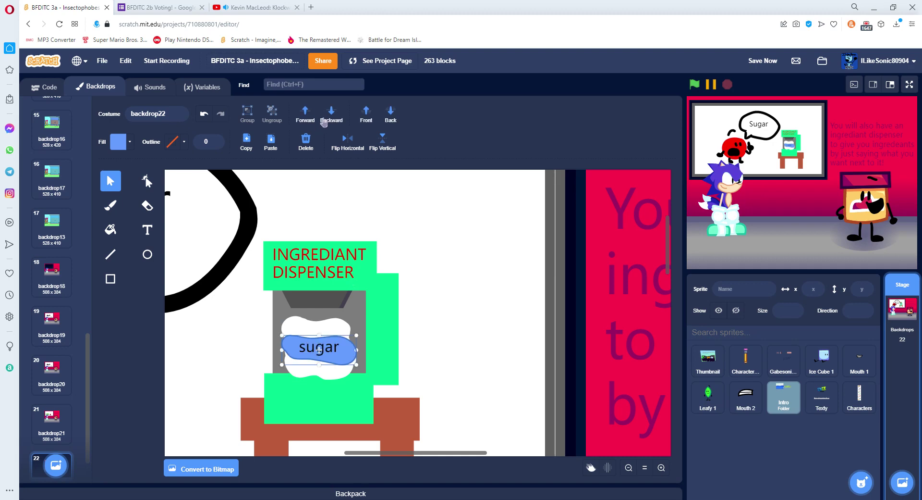
left_click(342, 327)
Draw black size-2 brush strokes framing the cloud's left, right, top and bottom, then reset the zoom
left_click(110, 205)
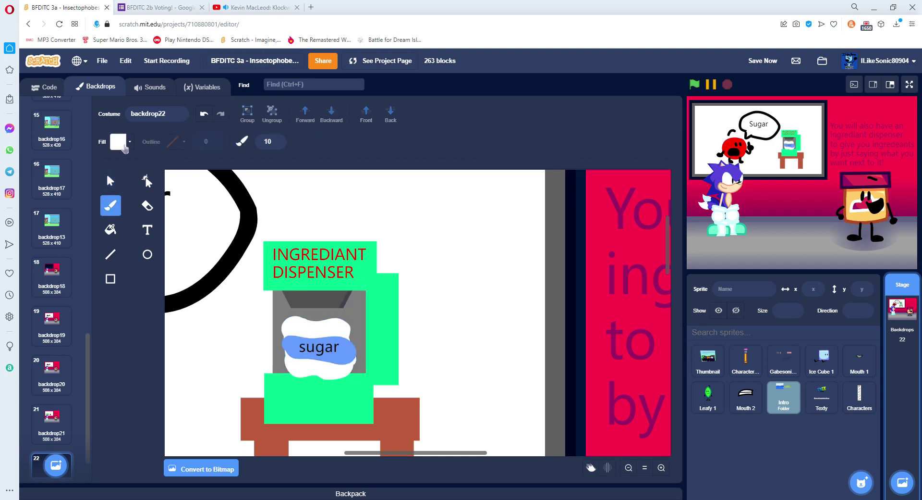
left_click(118, 142)
left_click(177, 116)
left_click(121, 143)
left_click_drag(145, 237, 91, 237)
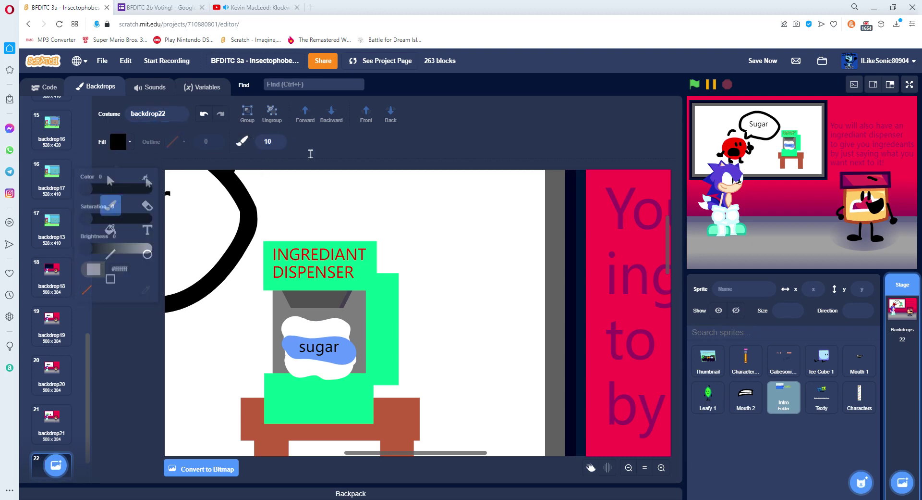
left_click(273, 158)
left_click(269, 142)
type("2")
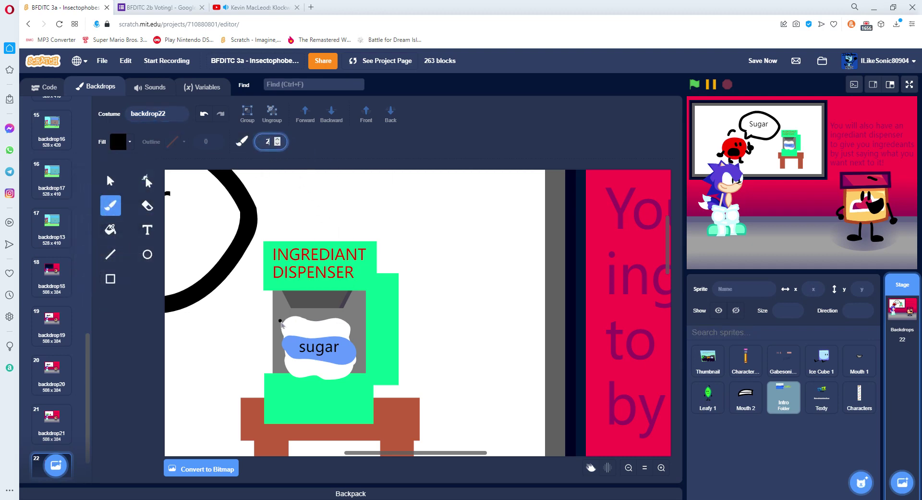
left_click_drag(280, 320, 278, 347)
left_click_drag(360, 354, 363, 376)
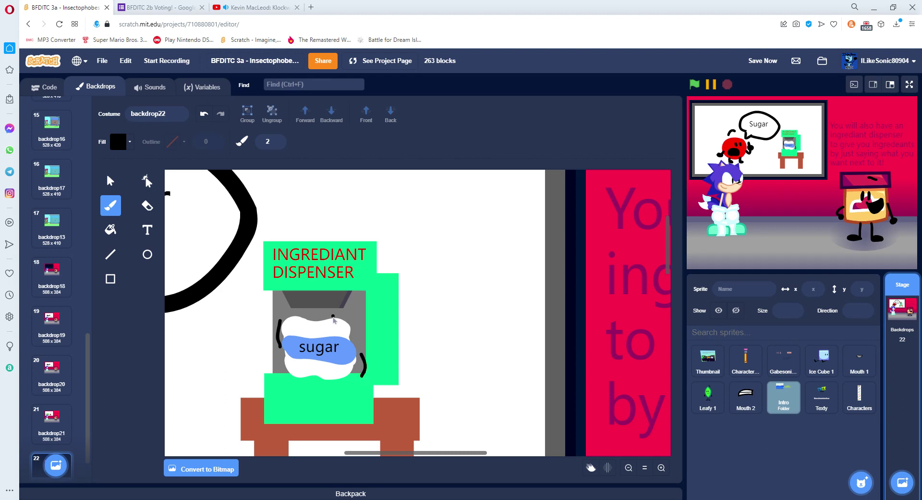
left_click_drag(330, 314, 355, 317)
left_click_drag(284, 378, 302, 380)
left_click(111, 180)
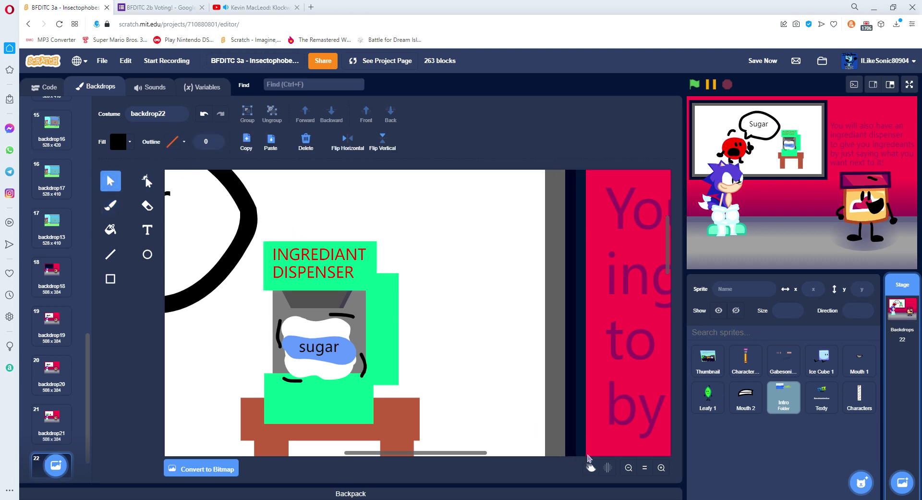
left_click(644, 467)
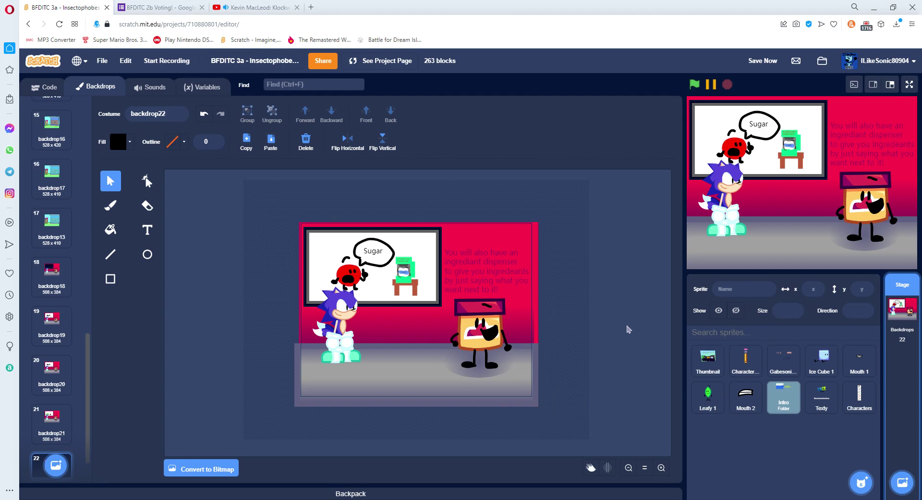
Duplicate backdrop22 and change its board text to 'The possibilities are / absolutely endless.' on two lines
scroll(58, 385, "down", 1)
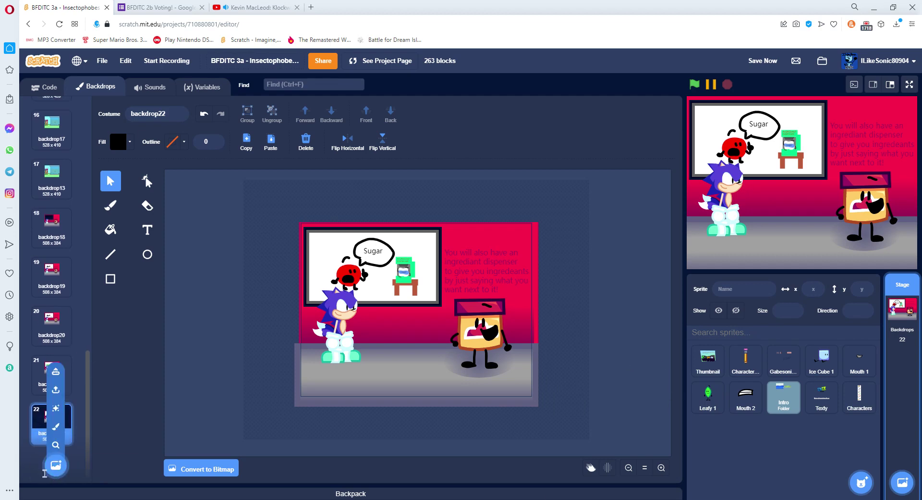
right_click(35, 431)
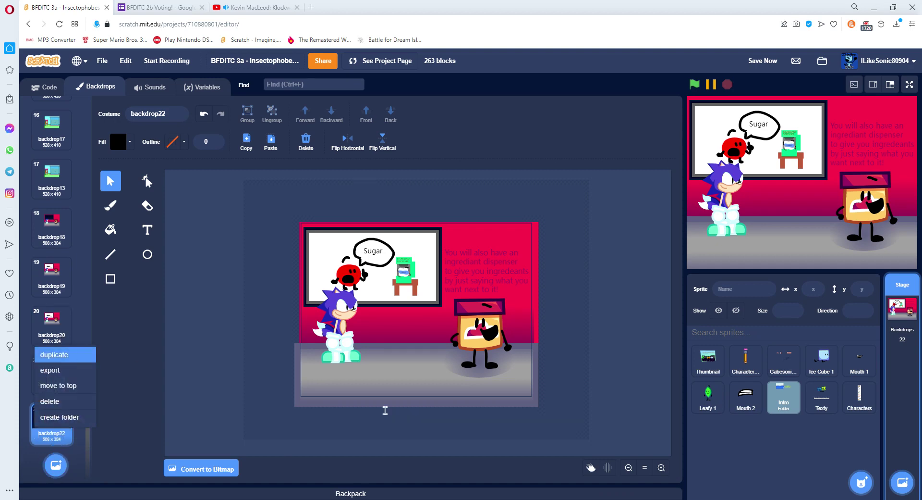
left_click(67, 355)
double_click(577, 251)
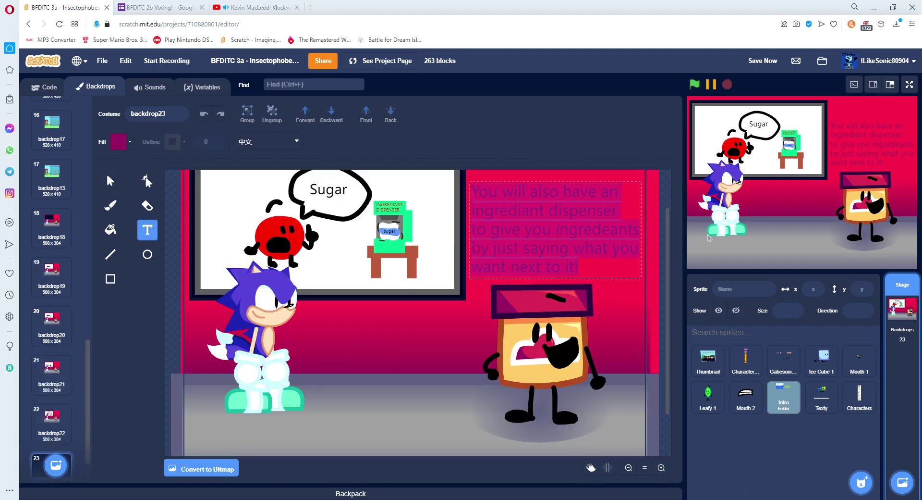
type("The possibilities are")
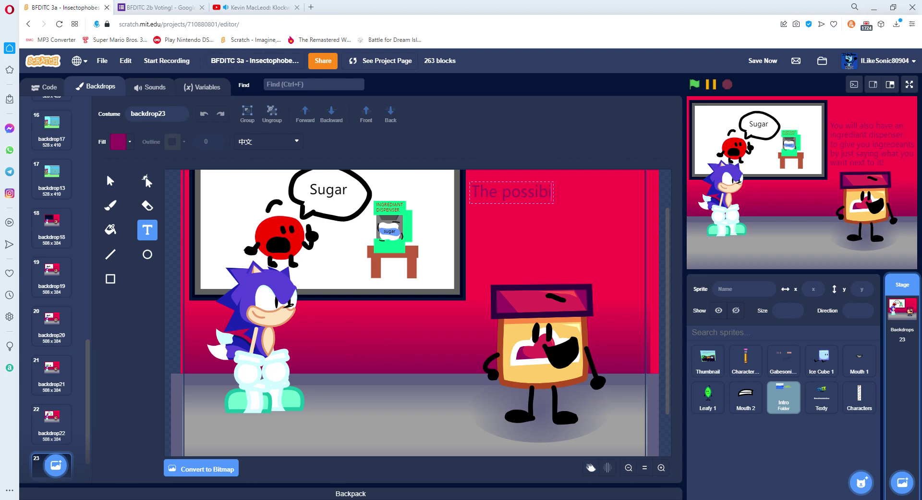
key("Return")
type("absolutely ane")
type("less")
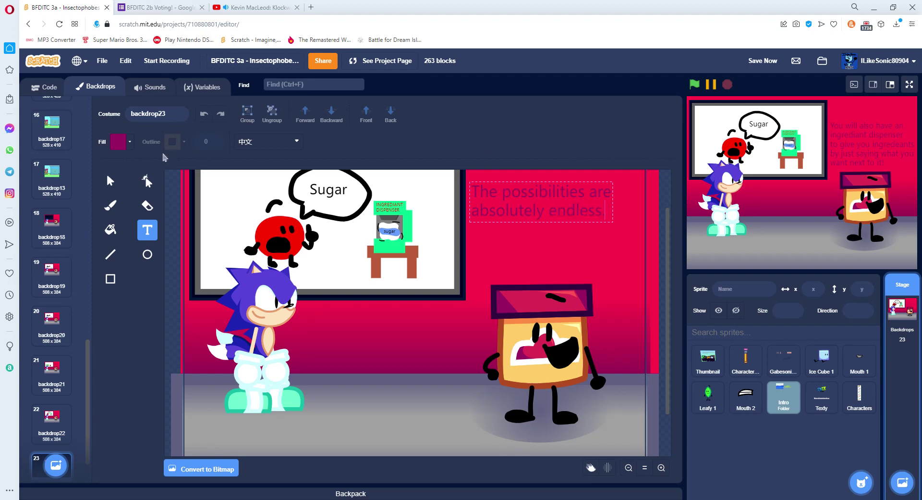
type(".")
Move the text box slightly lower, deselect it, and compare against backdrop21 and backdrop22
left_click(110, 180)
left_click_drag(541, 202, 547, 226)
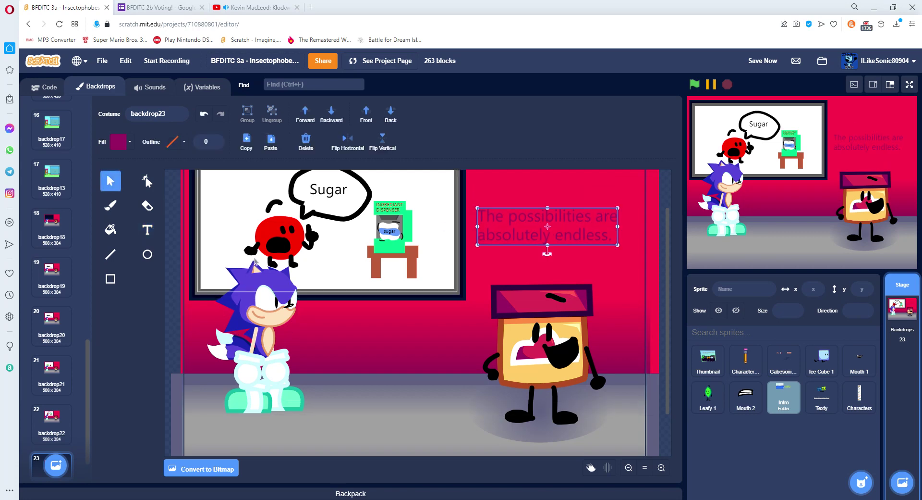
scroll(256, 262, "up", 2)
left_click(265, 177)
scroll(53, 336, "down", 1)
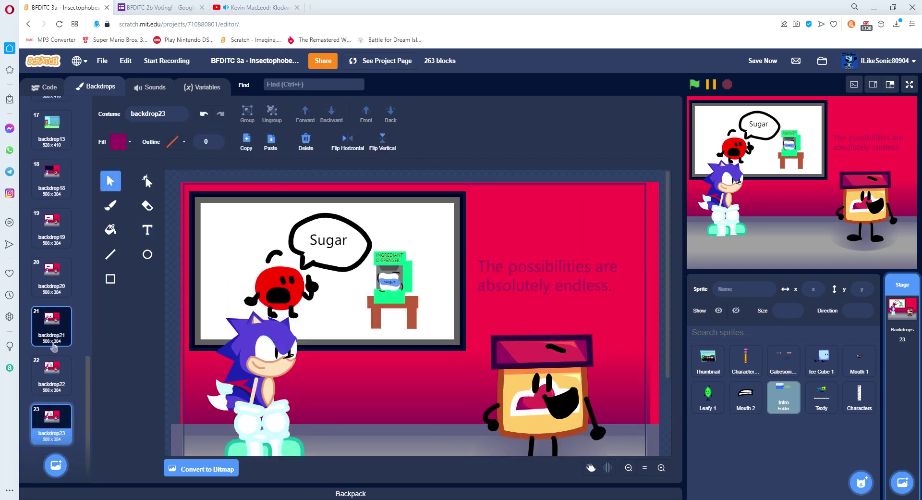
left_click(53, 344)
left_click(56, 382)
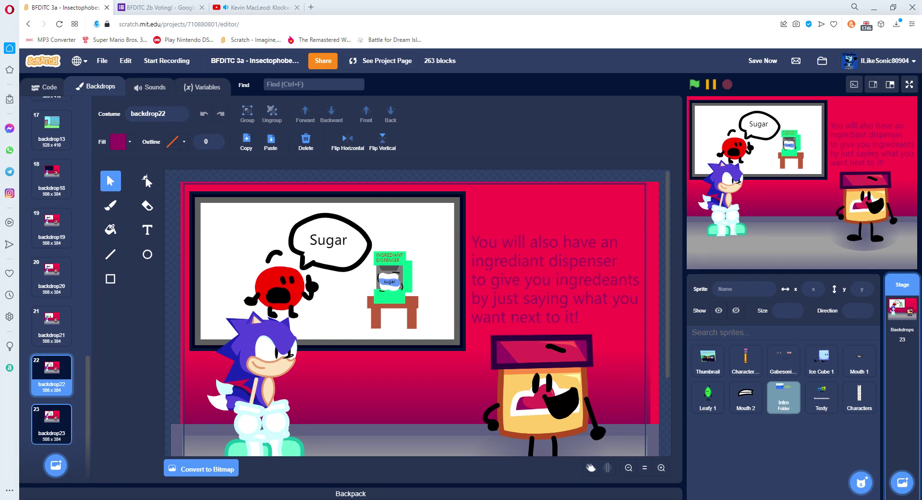
Duplicate backdrop23 as backdrop24 and delete its pink background, characters and leftover text
left_click(67, 436)
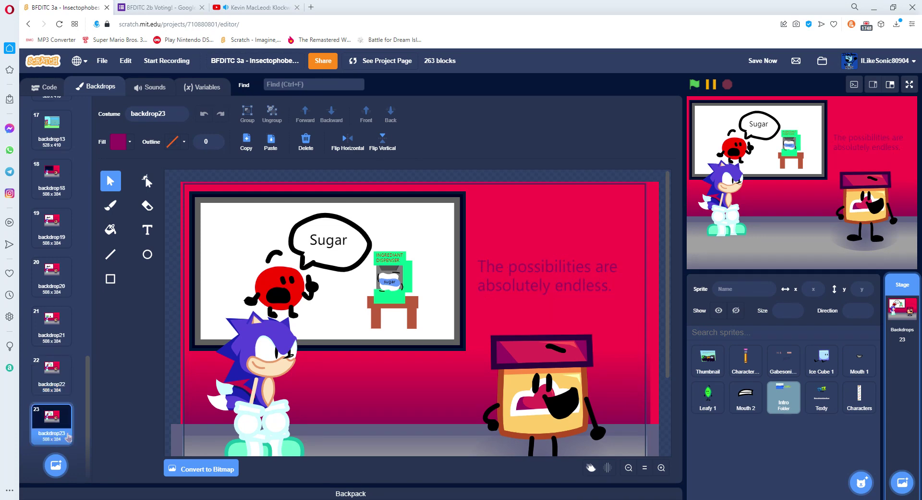
right_click(68, 435)
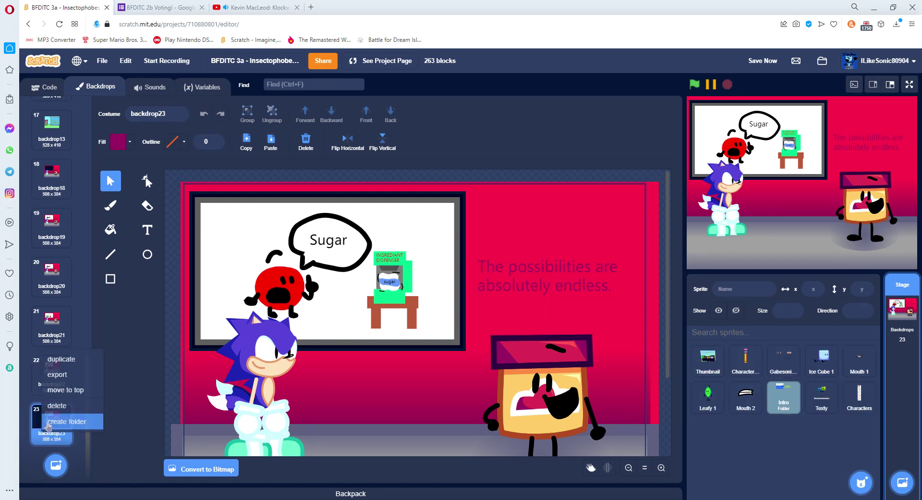
left_click(65, 359)
left_click(629, 467)
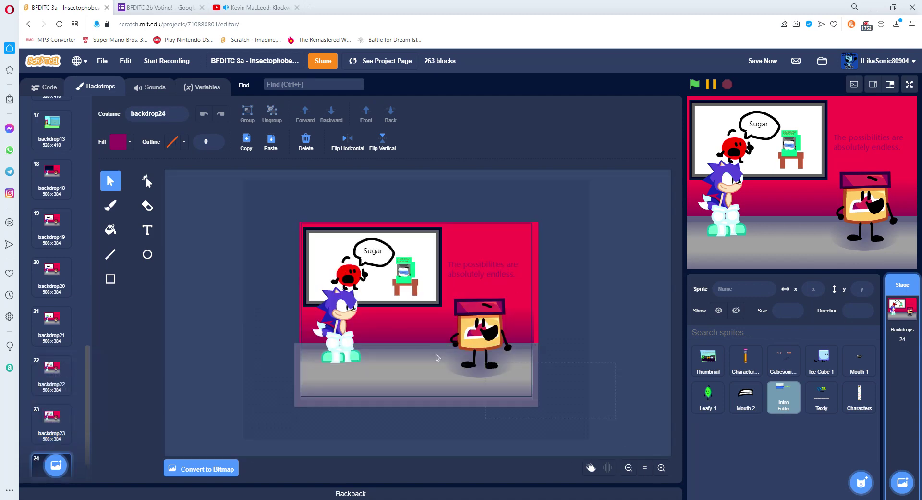
left_click_drag(291, 315, 291, 317)
key("Delete")
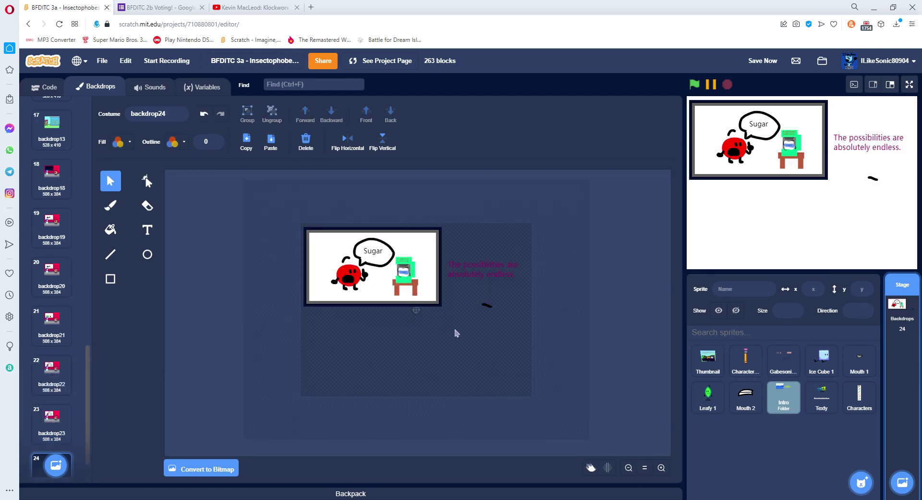
left_click(480, 269)
left_click(305, 140)
Check backdrop23 and the YouTube tab, then reopen backdrop24 with the Rectangle tool
left_click(52, 418)
left_click(463, 268)
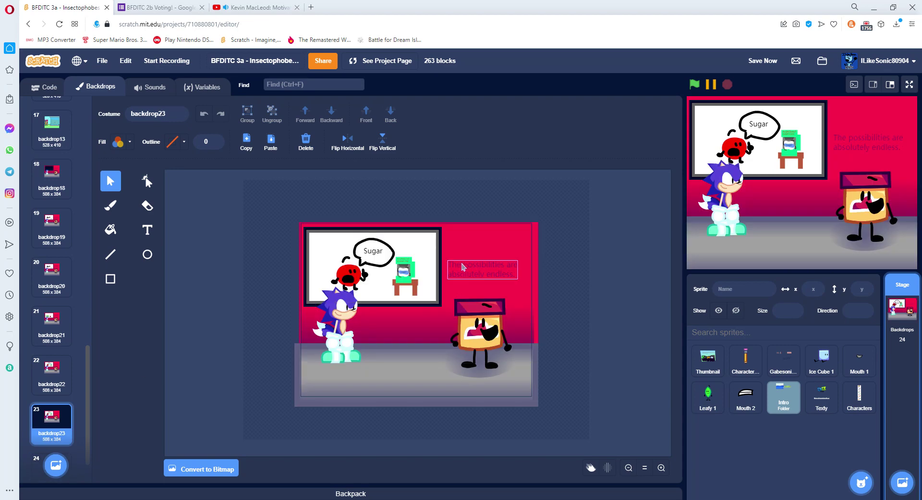
left_click(455, 231)
left_click(258, 13)
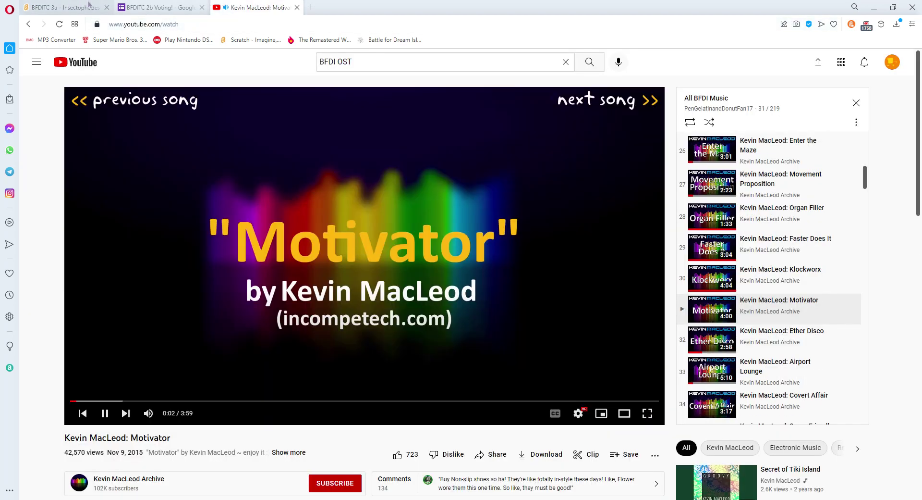
left_click(62, 7)
scroll(51, 384, "down", 1)
left_click(60, 405)
left_click(110, 278)
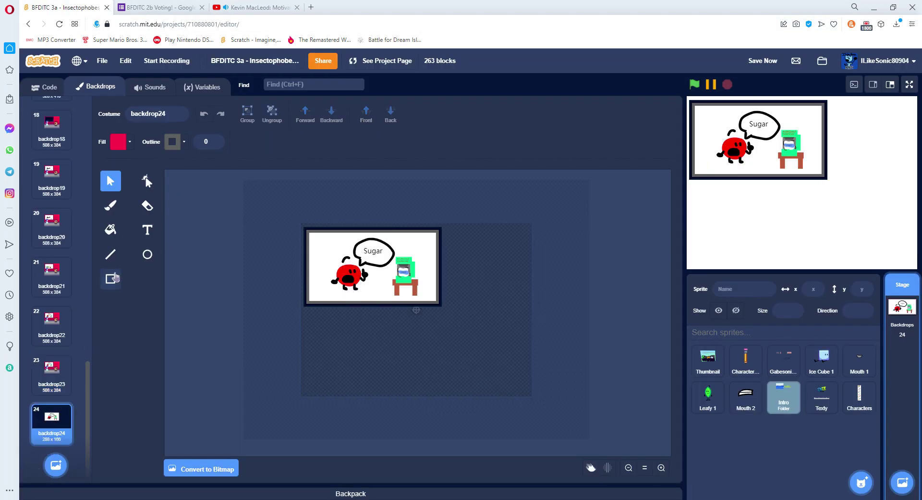
Draw a large pink rectangle behind the picture, then enlarge and reposition the Sugar picture
left_click_drag(299, 222, 535, 406)
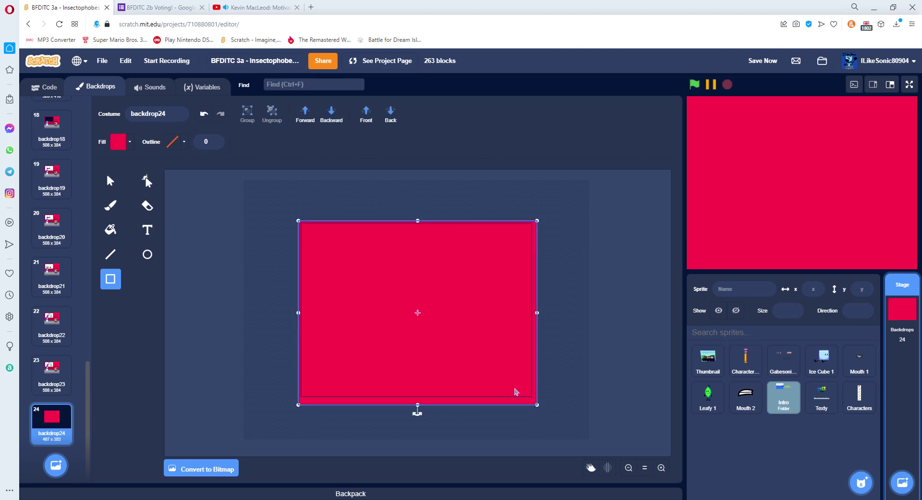
left_click(390, 114)
left_click(110, 182)
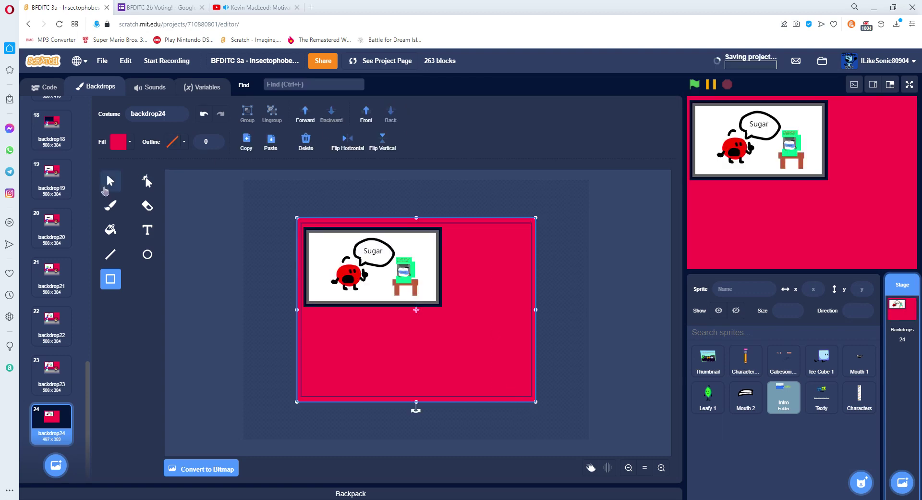
left_click_drag(348, 354, 589, 356)
left_click_drag(451, 324, 282, 207)
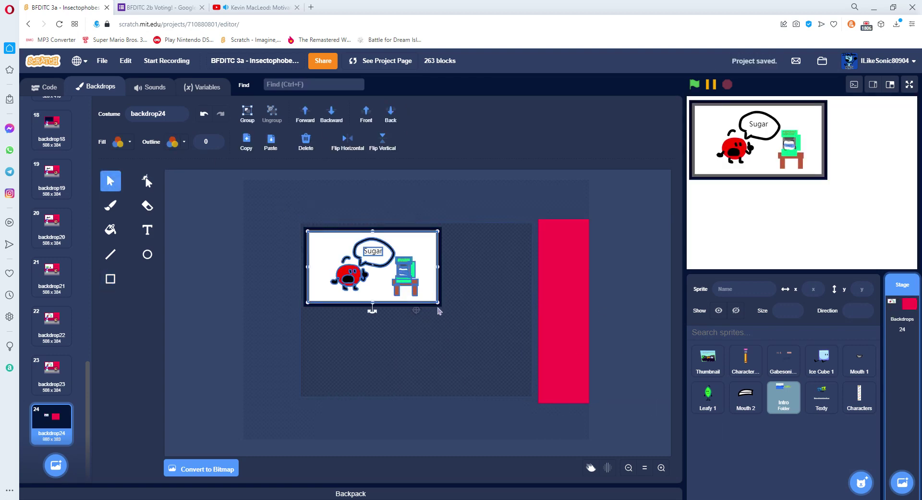
left_click_drag(437, 313, 455, 348)
left_click_drag(470, 325, 478, 344)
left_click_drag(416, 310, 413, 310)
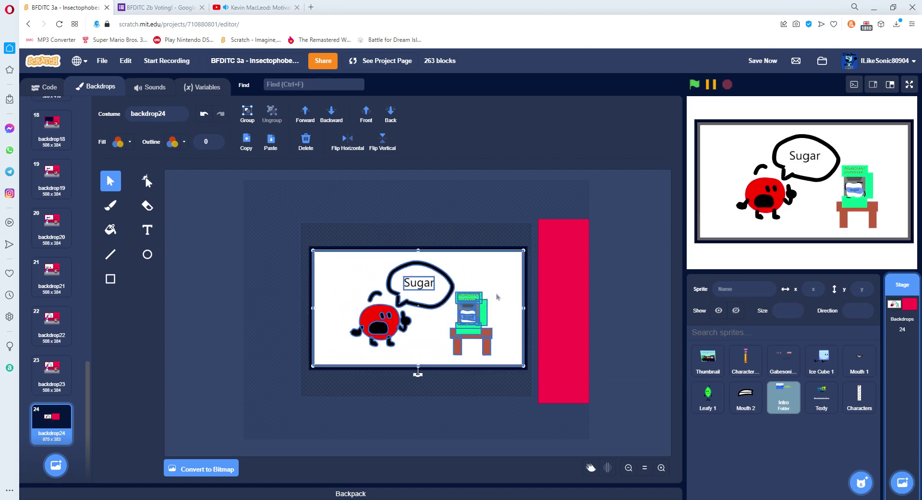
left_click_drag(523, 249, 528, 246)
left_click_drag(518, 267, 515, 269)
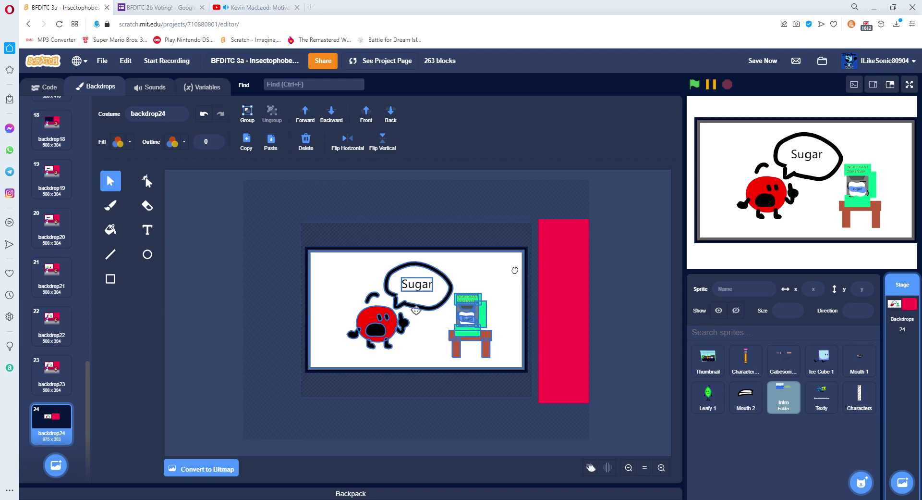
left_click_drag(574, 264, 365, 263)
key("ctrl+z")
key("ctrl+z")
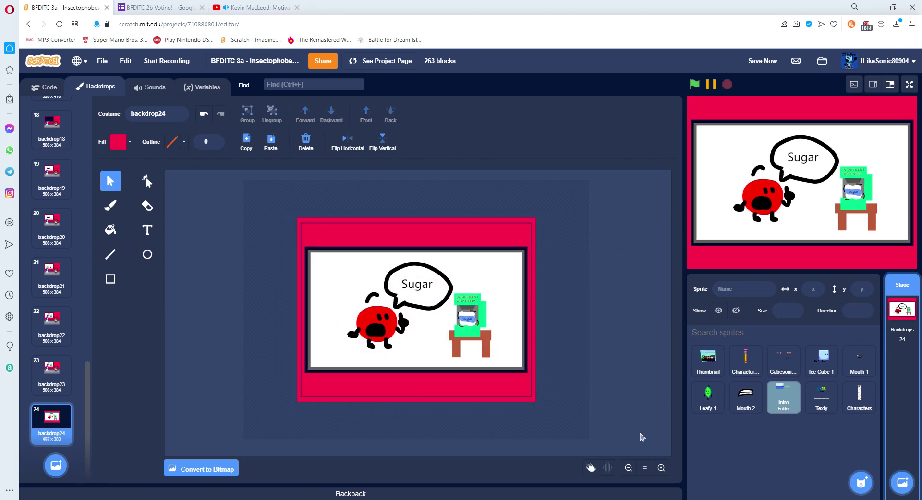
Delete the 'Sugar' text and its empty speech bubble
left_click(661, 467)
left_click(419, 255)
left_click(305, 142)
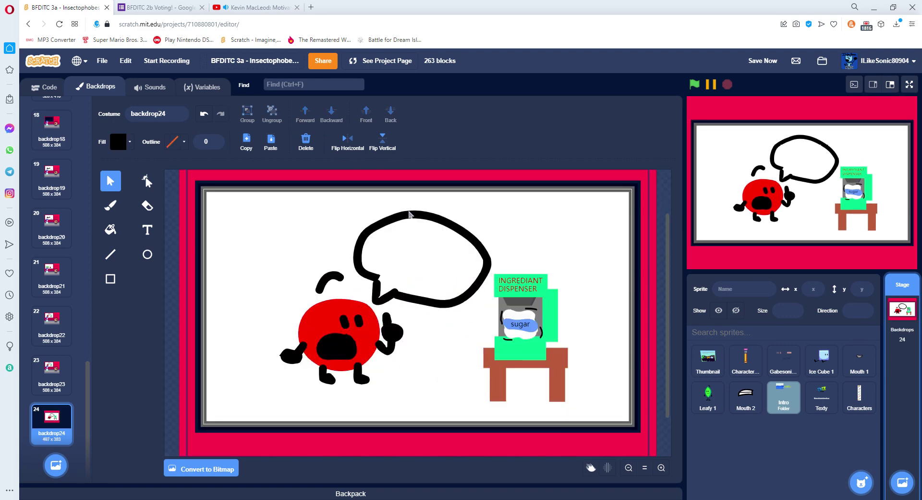
left_click(305, 144)
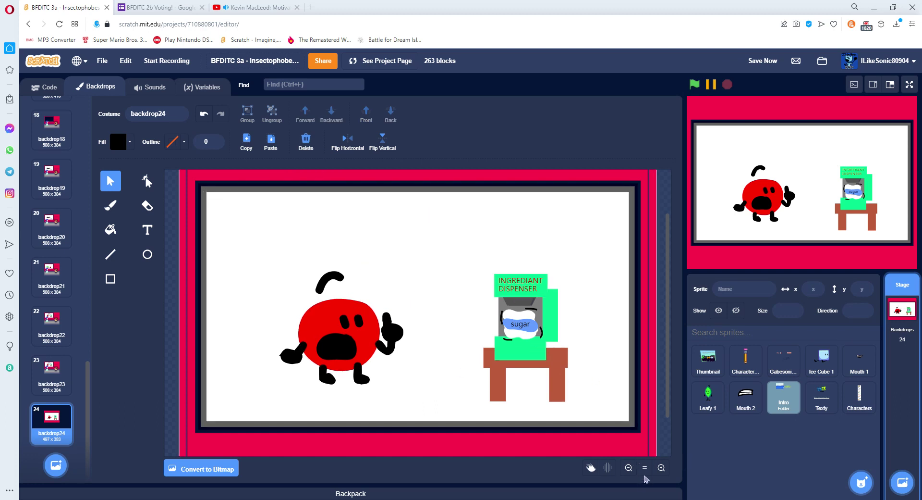
Place the pink rectangle behind the dark frame as a border and group them
left_click(645, 467)
left_click(466, 389)
left_click_drag(466, 389, 210, 360)
left_click_drag(291, 409, 308, 382)
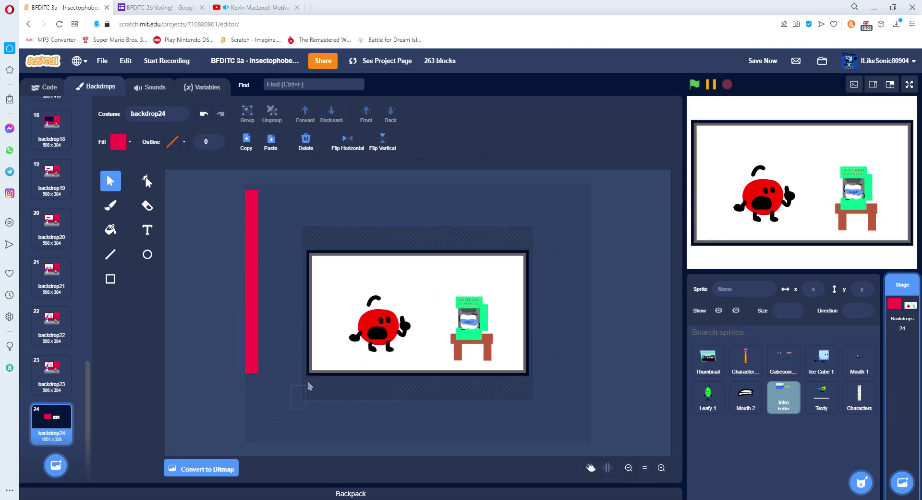
left_click(205, 114)
left_click_drag(290, 231, 343, 402)
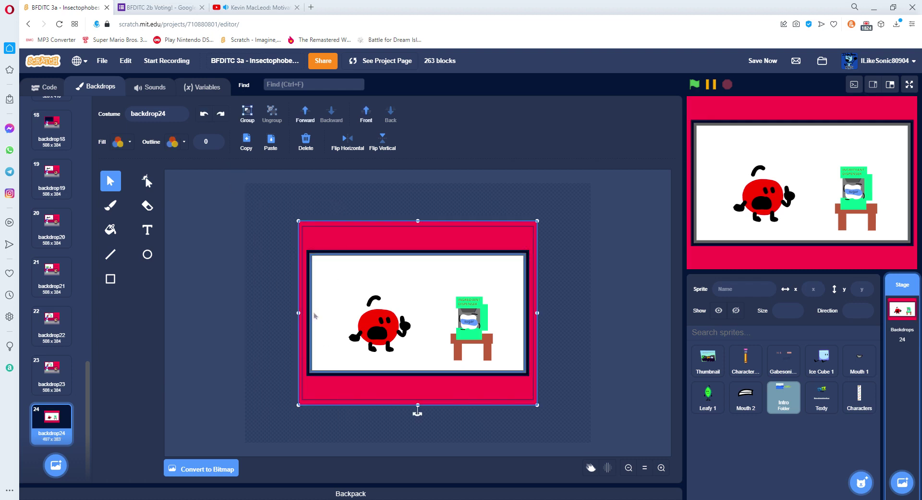
left_click_drag(308, 300, 582, 295)
left_click(248, 115)
Delete the red character and dispenser and move the pink-bordered frame back to centre
left_click_drag(298, 220, 499, 361)
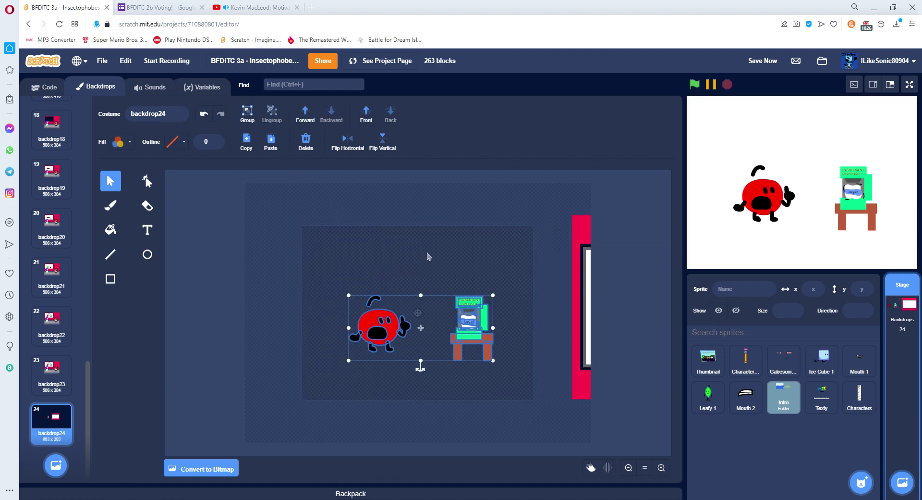
left_click(307, 144)
left_click_drag(575, 261, 302, 260)
left_click(244, 7)
scroll(274, 325, "down", 2)
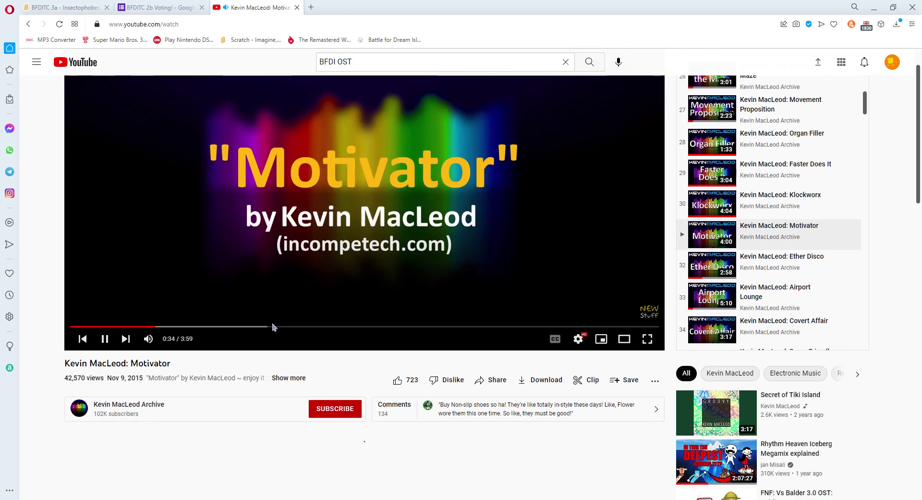
scroll(354, 381, "up", 1)
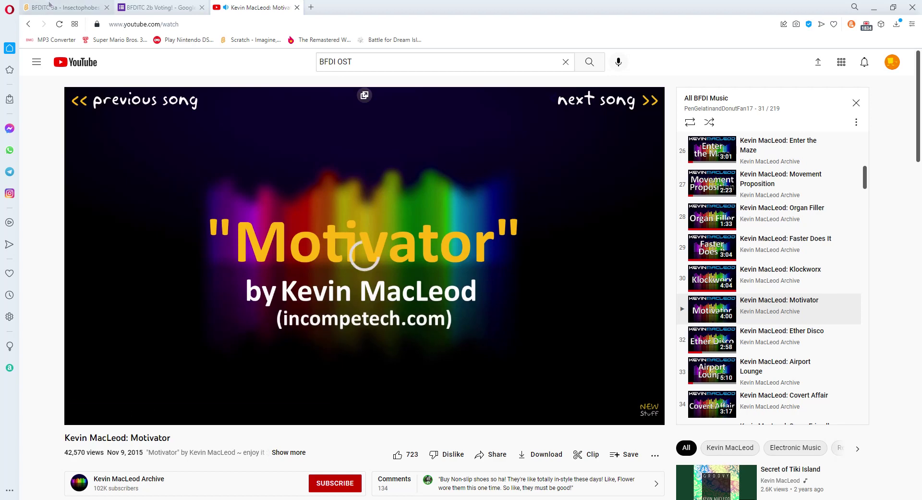
left_click(50, 6)
left_click(595, 425)
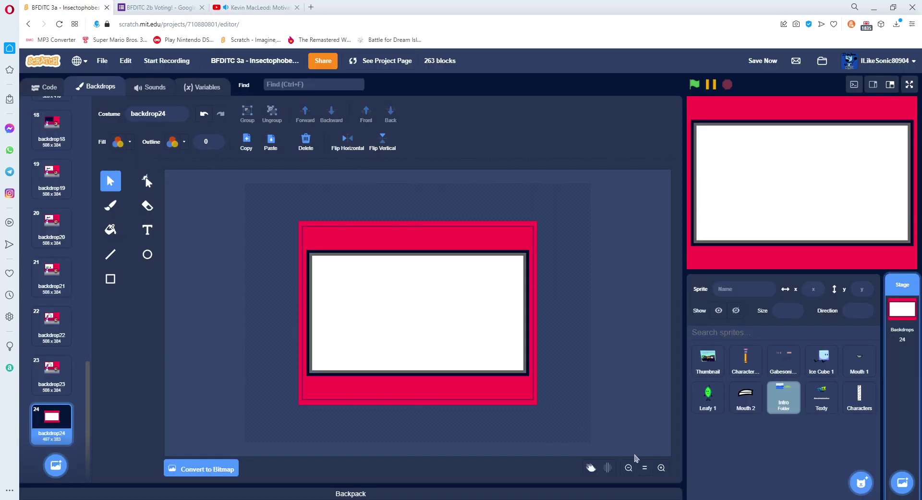
Fill the white inner panel of the frame with light blue
left_click(661, 467)
left_click(148, 229)
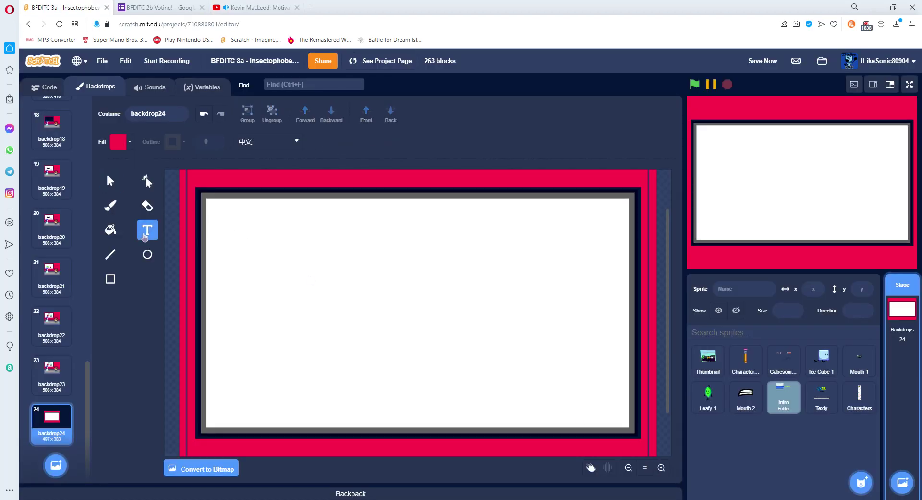
left_click(127, 144)
left_click_drag(141, 184, 120, 194)
left_click(113, 330)
left_click(147, 182)
left_click(251, 252)
left_click(118, 142)
mouse_move(87, 224)
left_mouse_down()
mouse_move(109, 224)
mouse_move(85, 207)
left_mouse_up()
left_click(168, 209)
Add a white Pixel-font '-CHALLENGE RUNDOWN-' title, enlarged and centred across the panel top
left_click(148, 224)
left_click(118, 142)
left_click(264, 142)
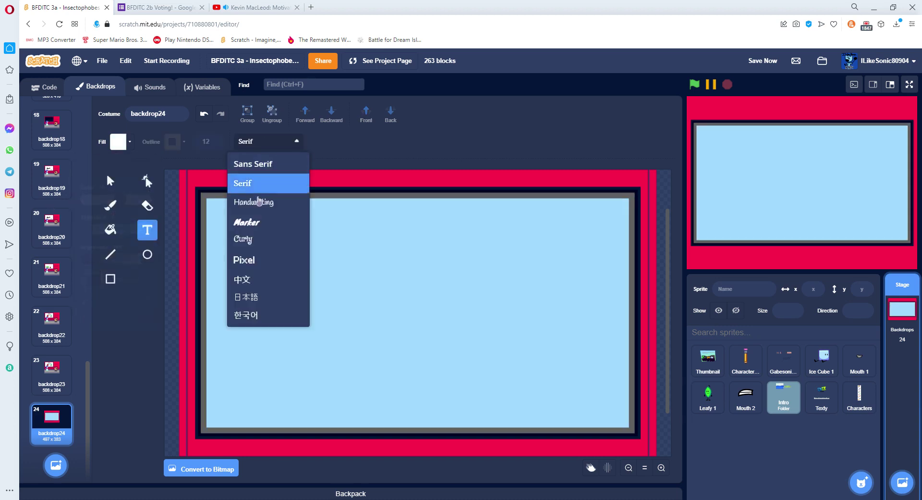
left_click(250, 260)
type("-CHALLE")
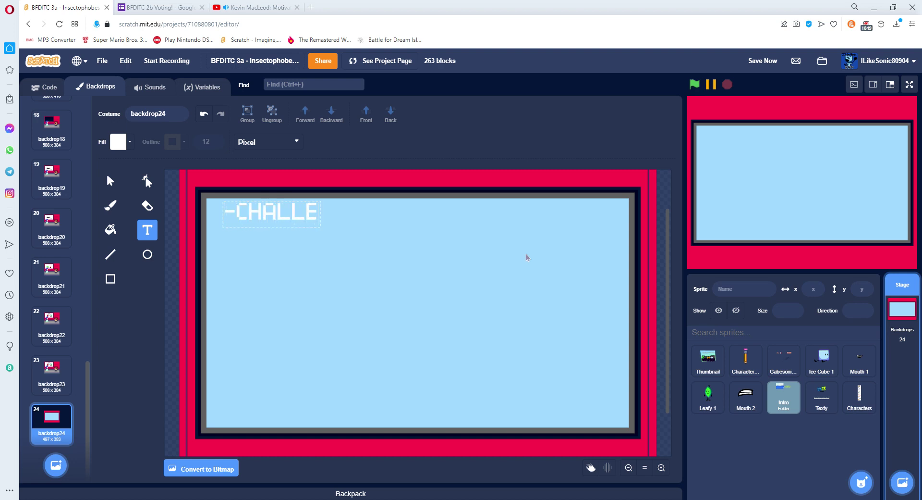
type("NGE RUNDOWN-")
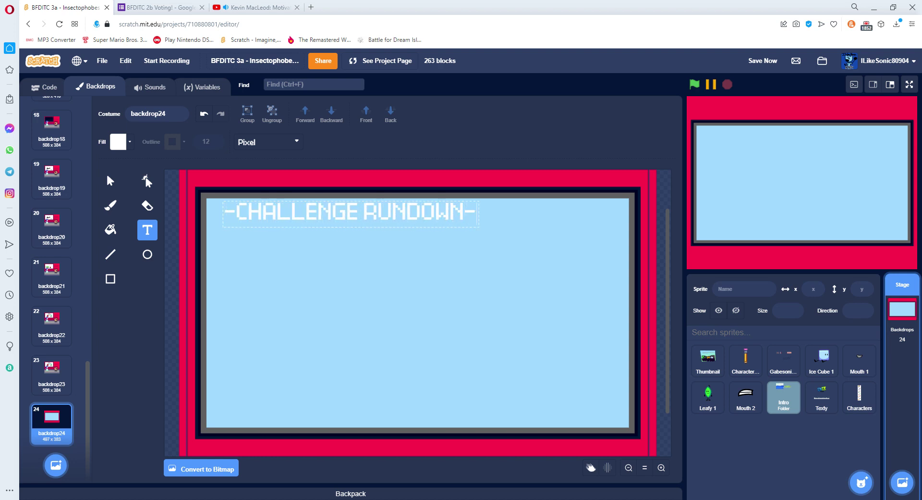
left_click(110, 180)
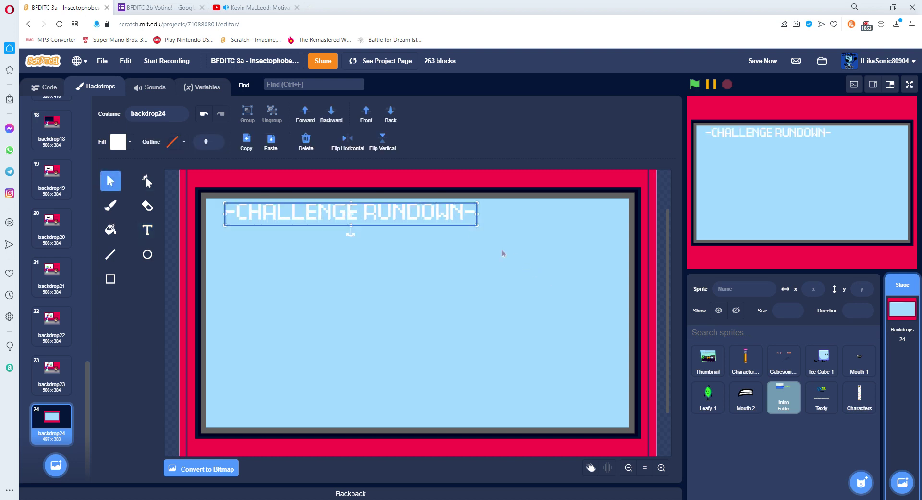
left_click_drag(475, 224, 617, 236)
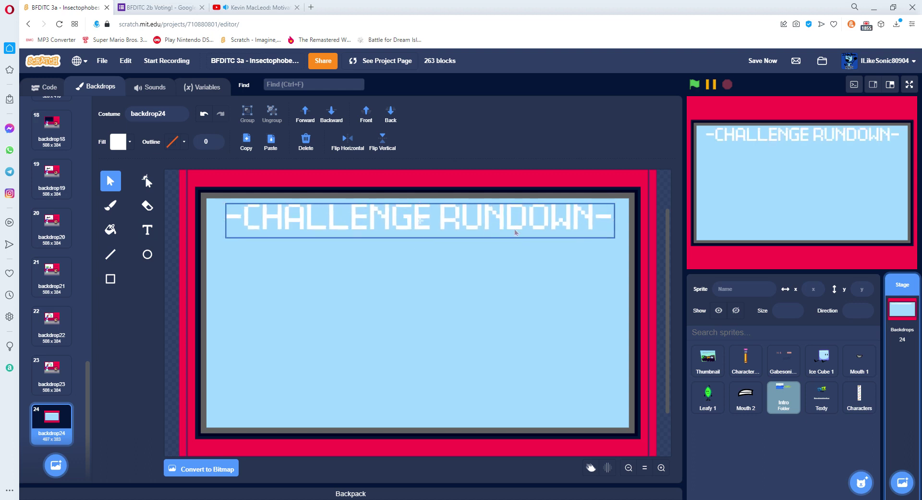
left_click(180, 221)
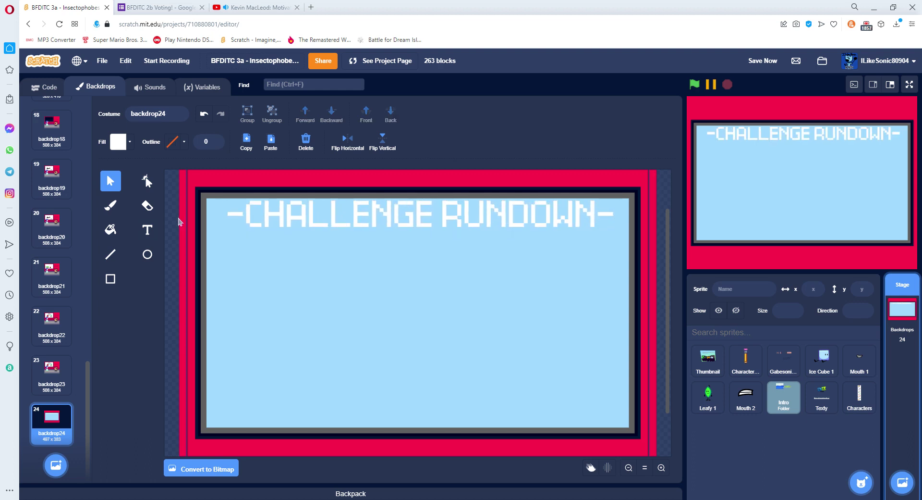
left_click_drag(300, 215, 296, 219)
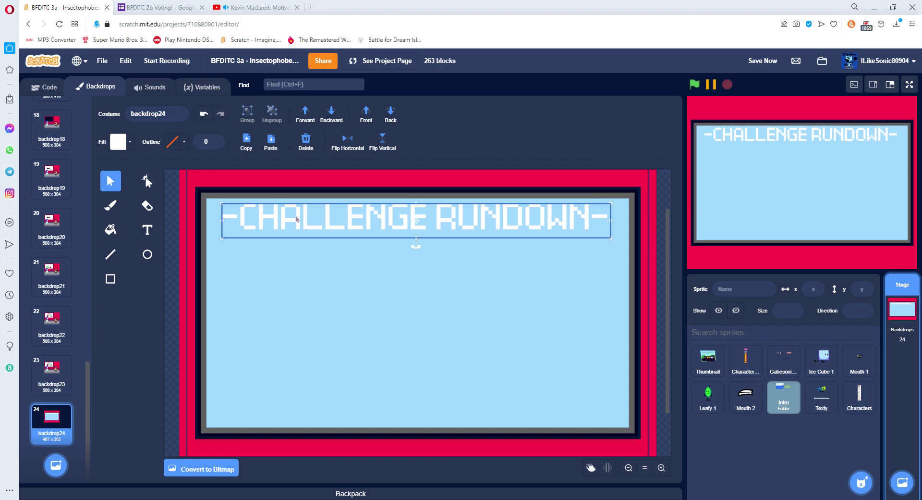
key("Right")
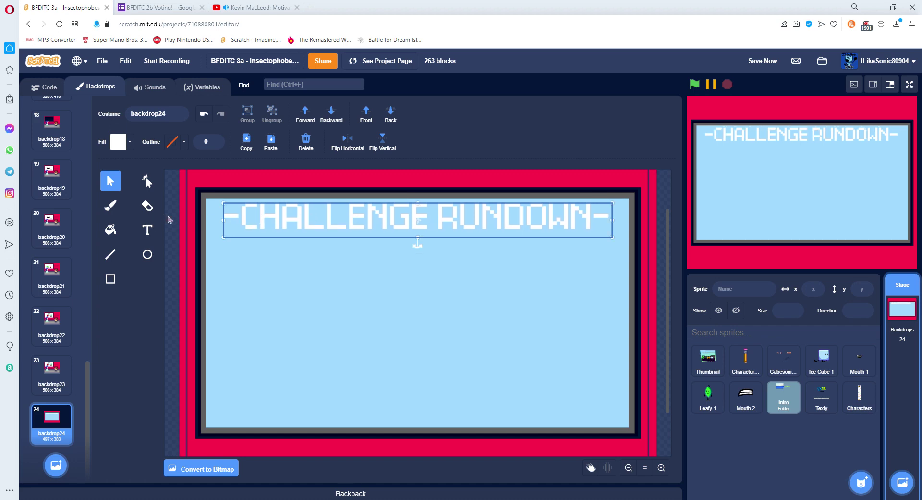
left_click(169, 219)
left_click(148, 230)
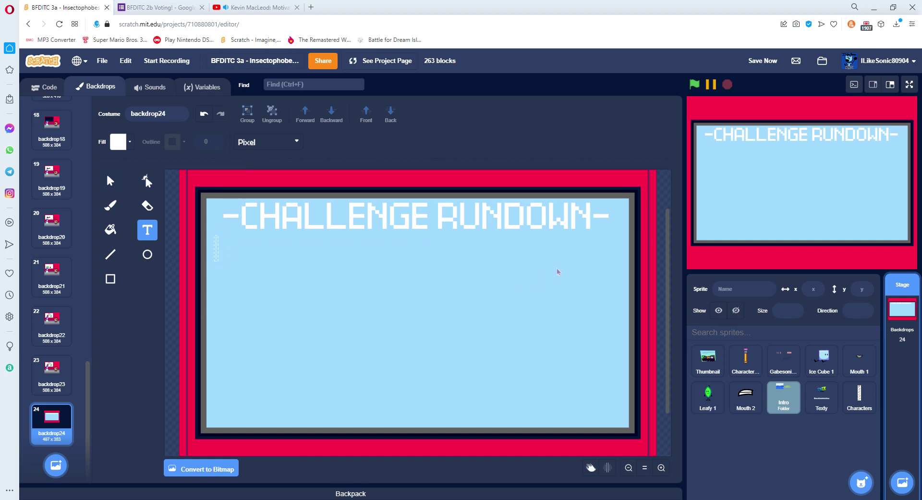
Begin the paragraph 'You and your other teammates will cooperate to make a', shrinking the text slightly
type("You will a")
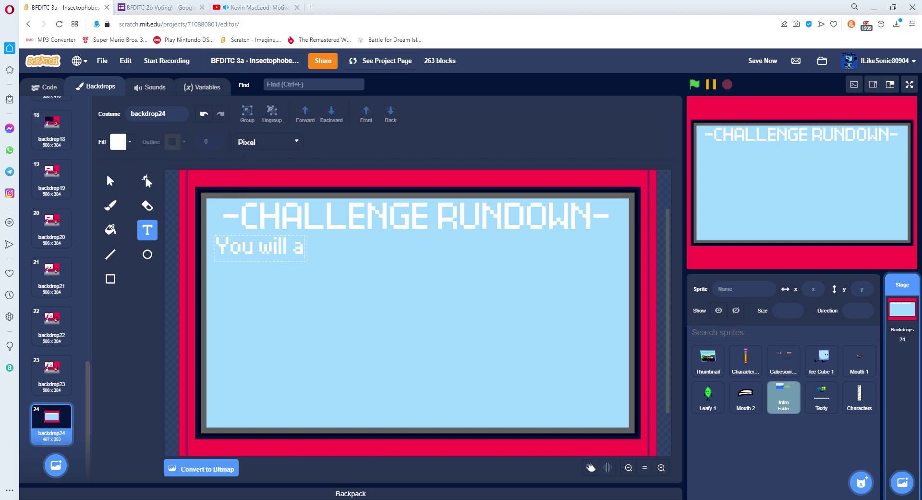
key("BackSpace")
key("BackSpace")
key("BackSpace")
key("BackSpace")
key("BackSpace")
key("BackSpace")
key("BackSpace")
key("BackSpace")
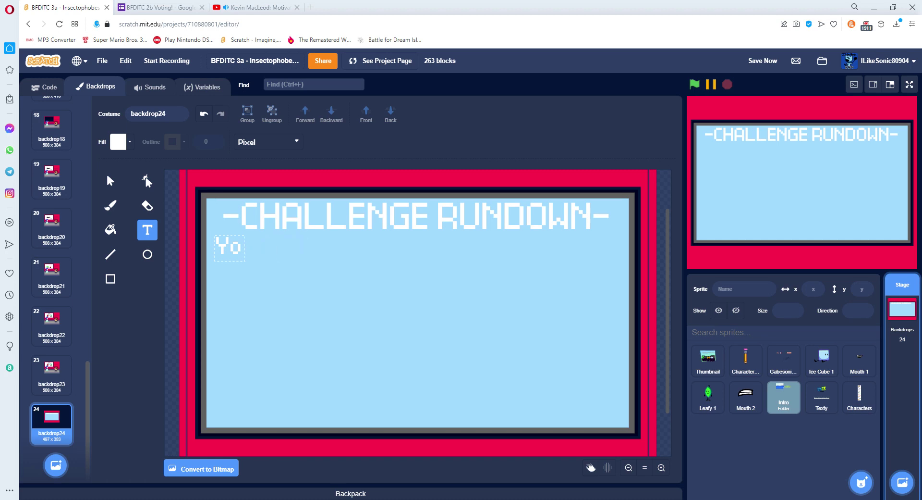
type("u and yo")
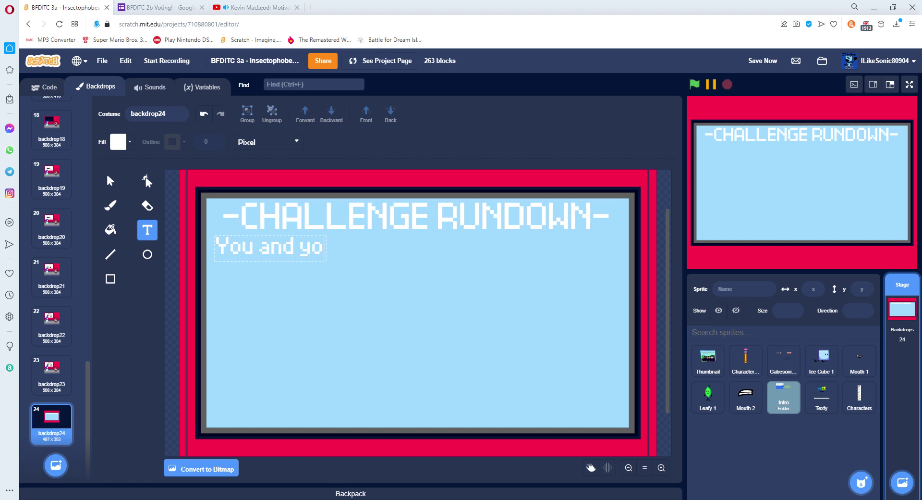
type("ur other teammant")
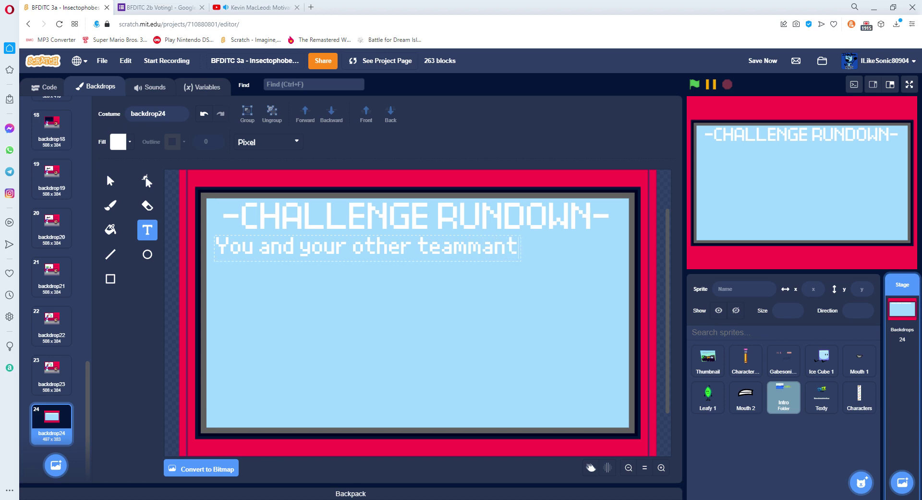
key("BackSpace")
key("BackSpace")
type("tes will")
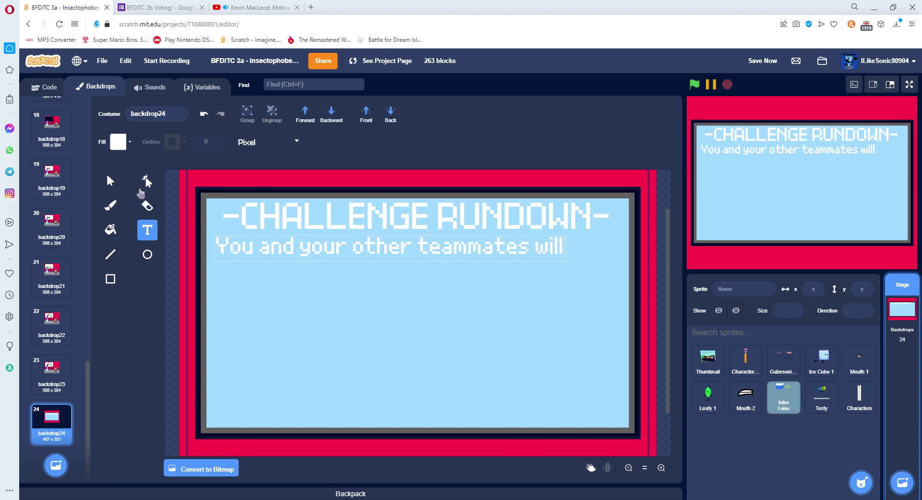
left_click(111, 180)
left_click_drag(566, 260, 454, 242)
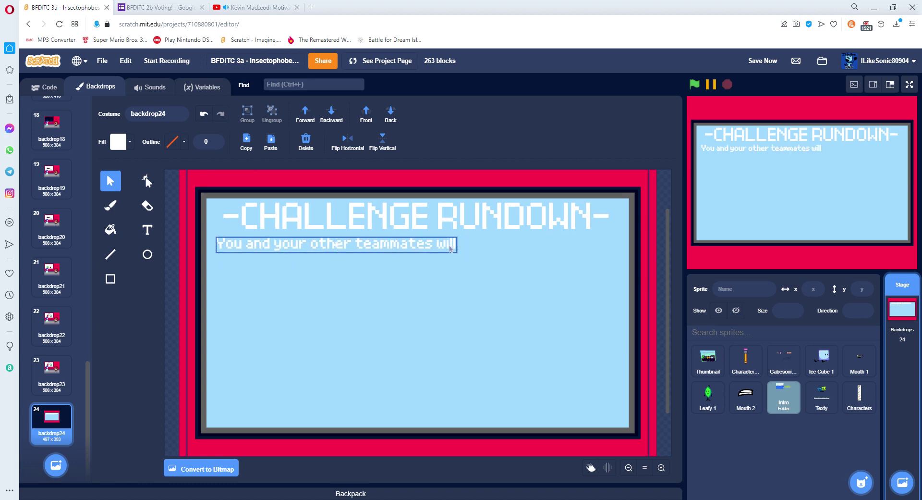
double_click(454, 243)
left_click(110, 183)
double_click(432, 244)
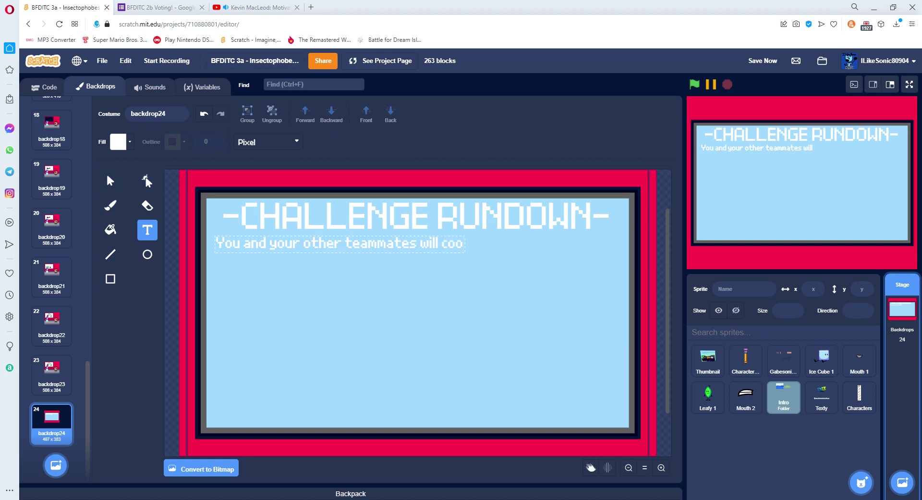
type("cooperate to ma")
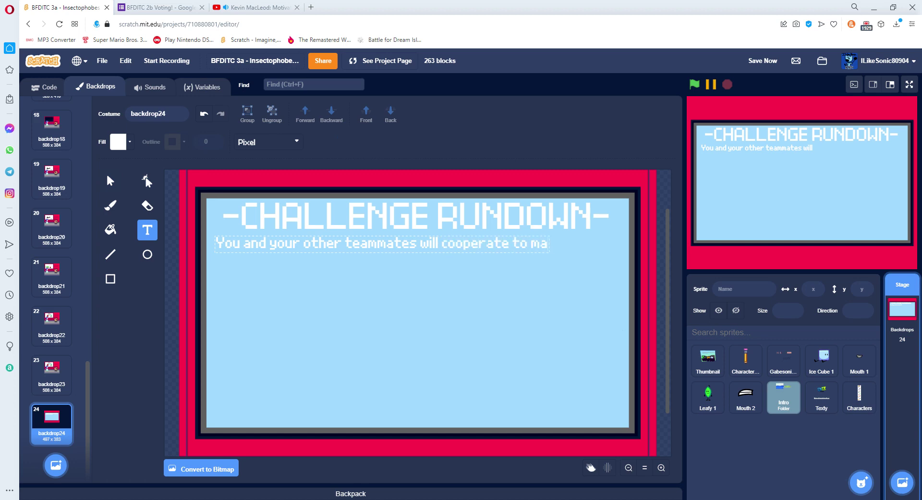
type("ke a")
Continue the rules: kitchen equipment (Fridges, Ovens, Sinks), any flavour of cake, and the ingredient dispenser
type("have e")
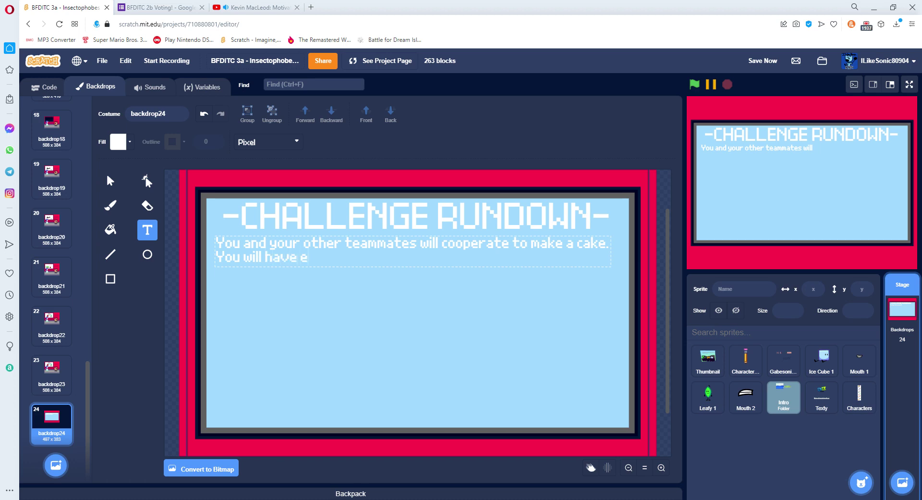
type("verything your re")
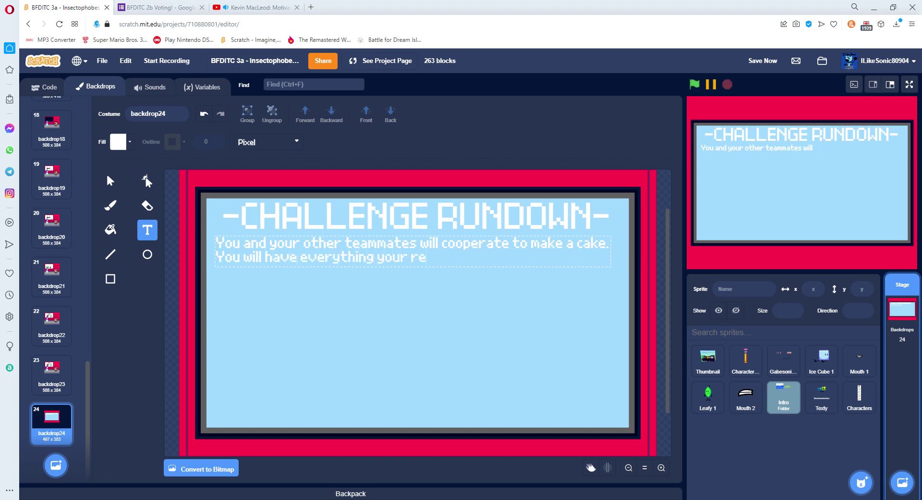
type("gular kitch")
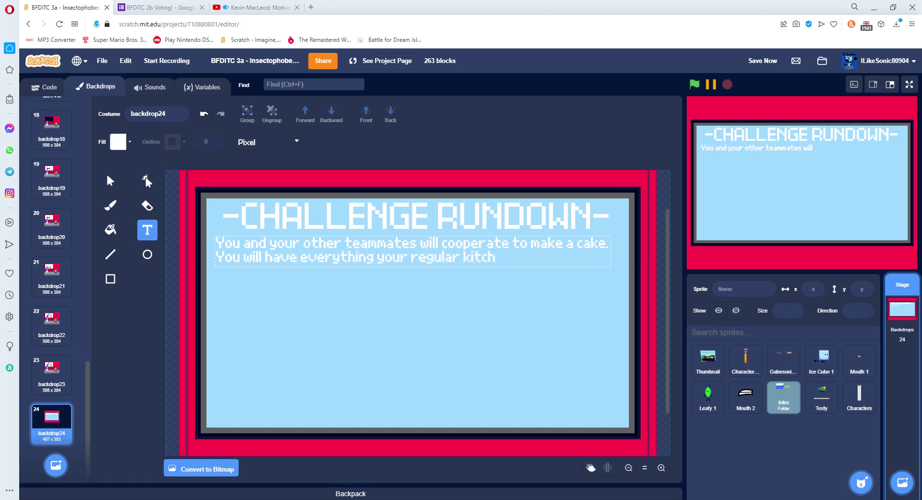
type("en needs. Fr")
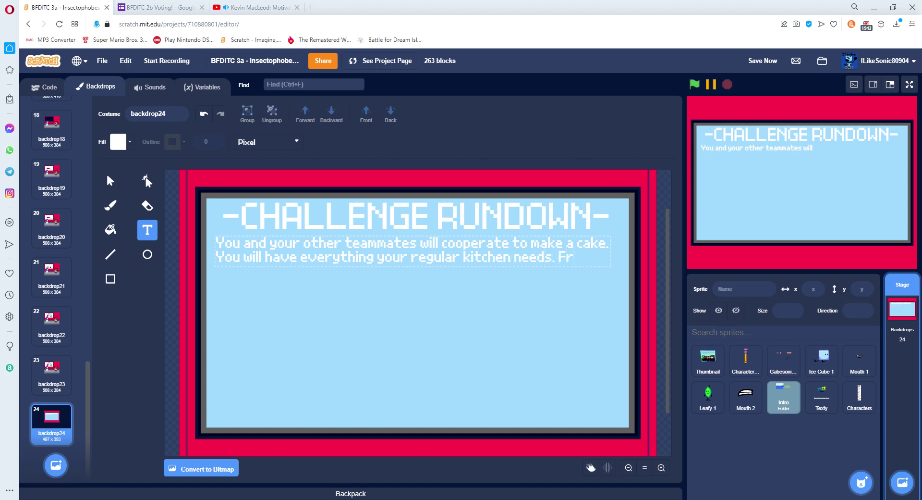
type("idges,")
key("Return")
type("Ovens,")
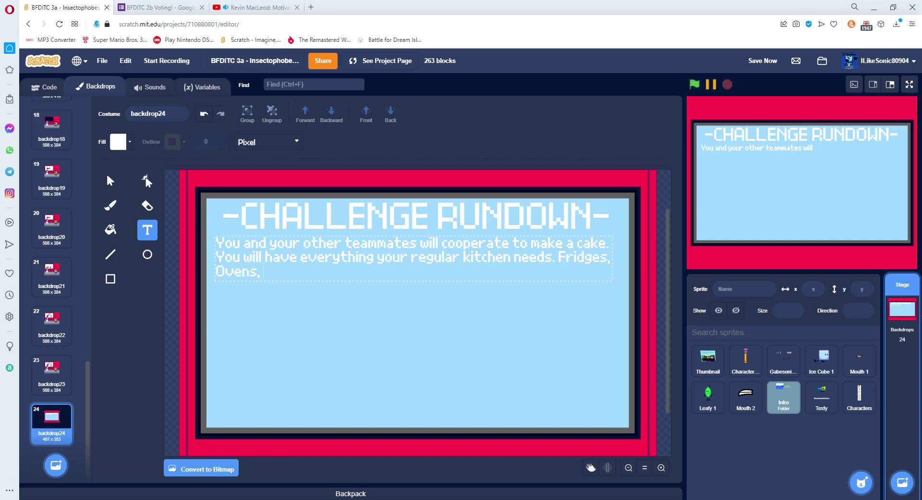
type(" Sinks,")
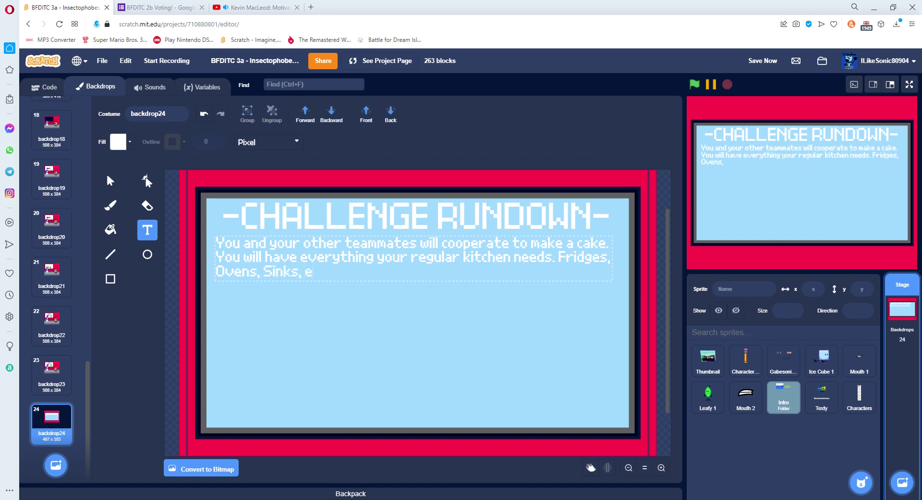
type(" etc. Make every")
key("BackSpace")
key("BackSpace")
key("BackSpace")
key("BackSpace")
type("any flavour of c")
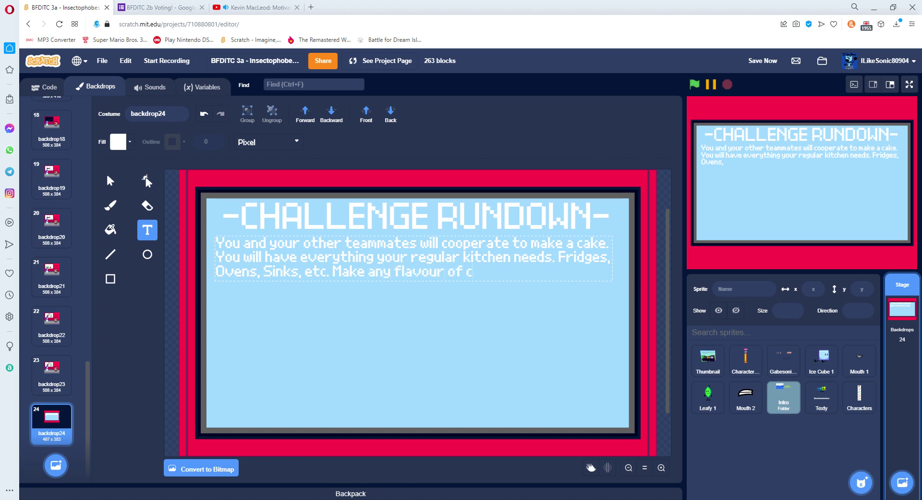
type("ake with what you have.")
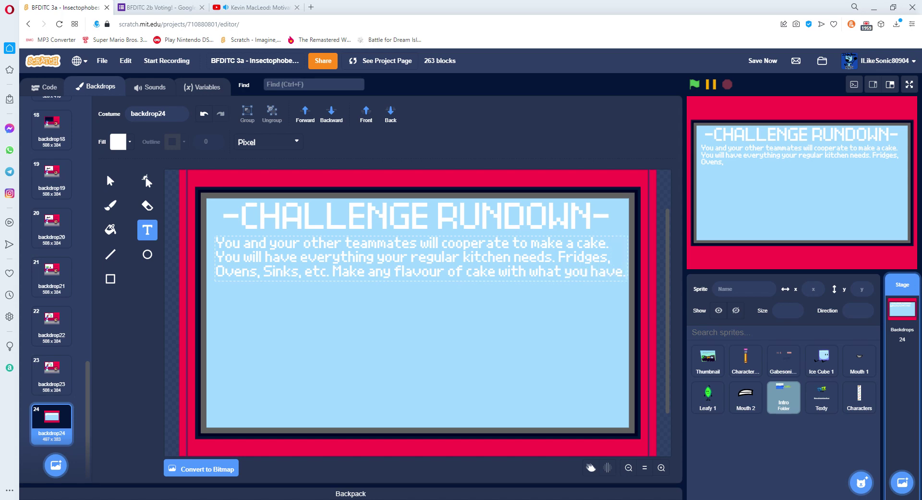
type(" Y")
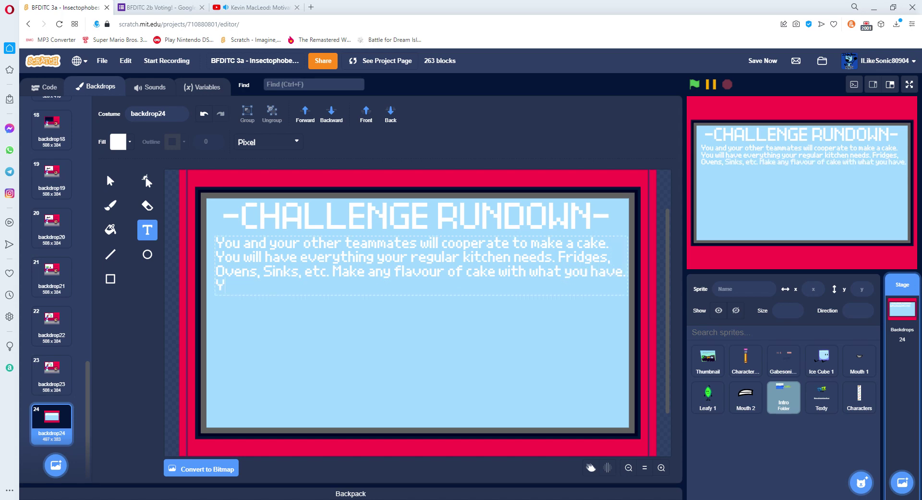
type("also have an ingredi")
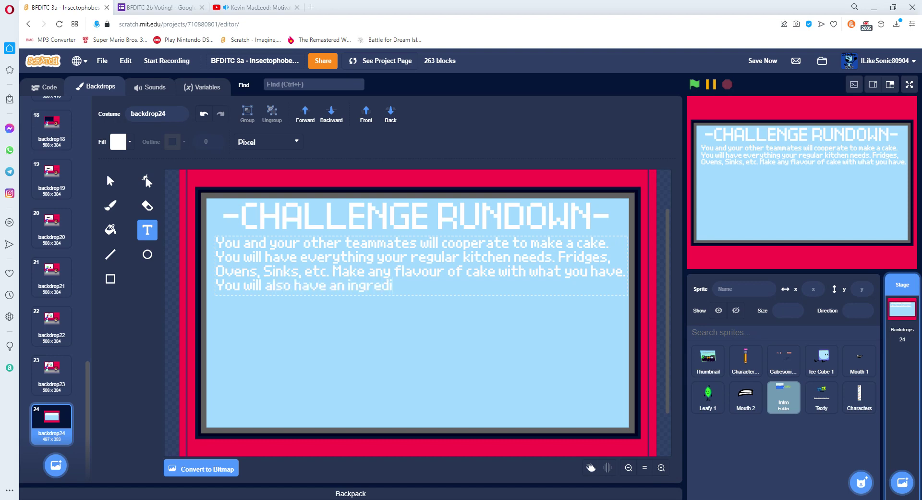
type("ant dispenserto")
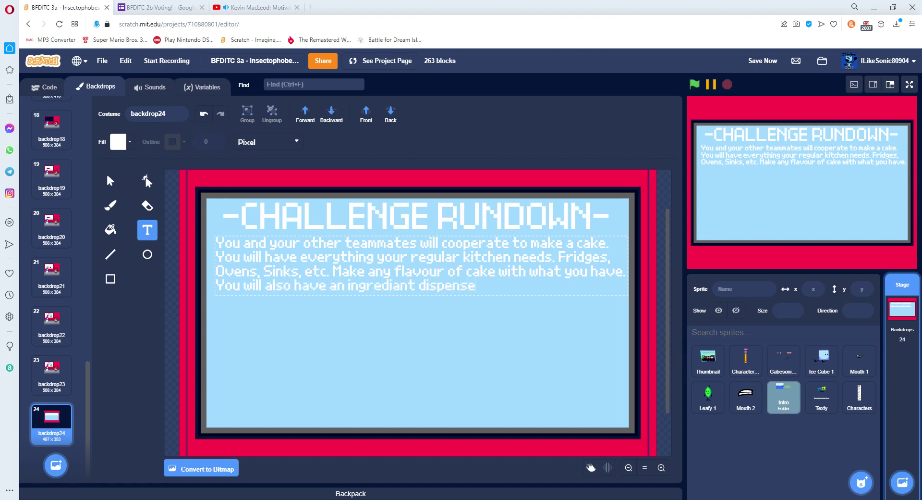
key("BackSpace")
key("BackSpace")
type("to give")
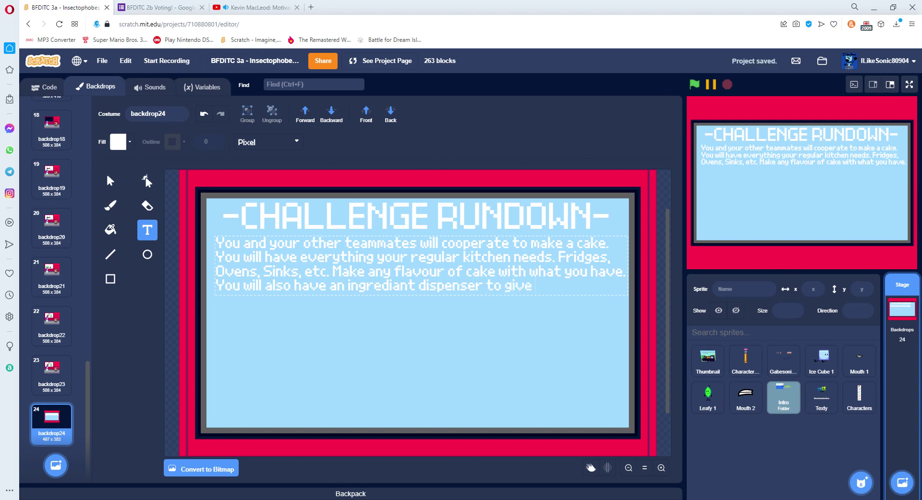
type(" you ingrede")
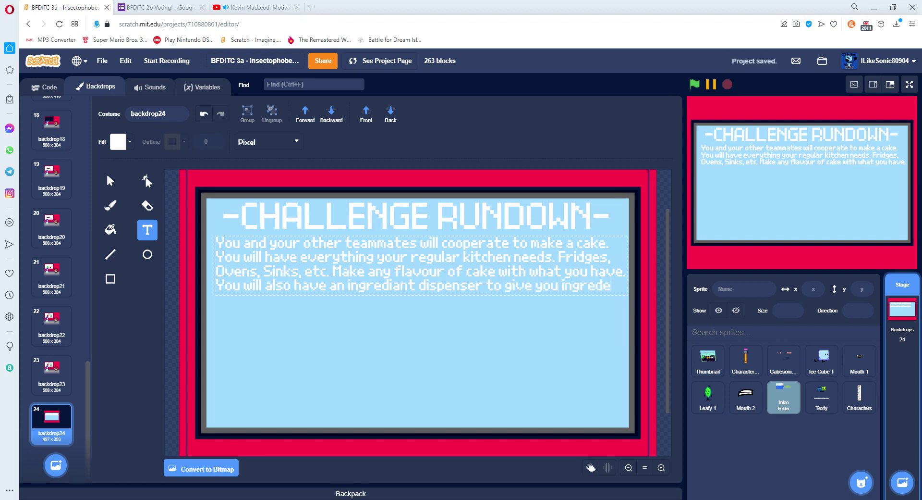
key("BackSpace")
type("iants")
key("Return")
type("if yo")
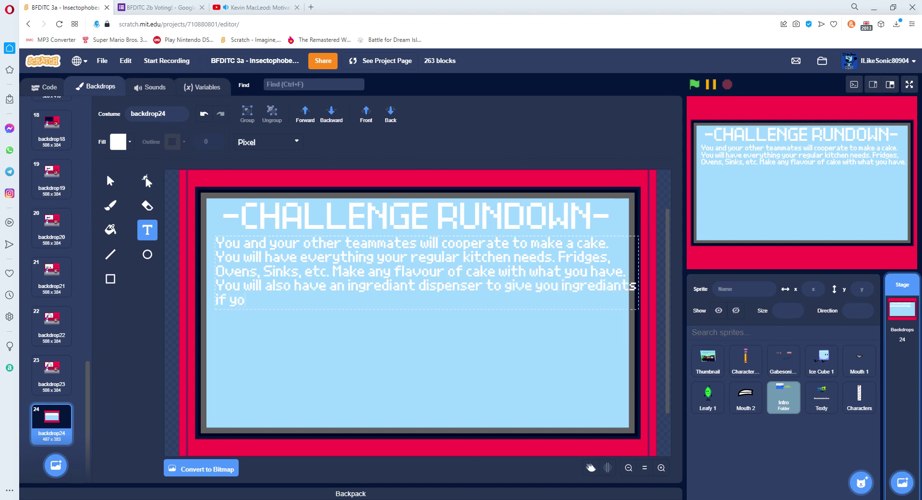
type("u need the")
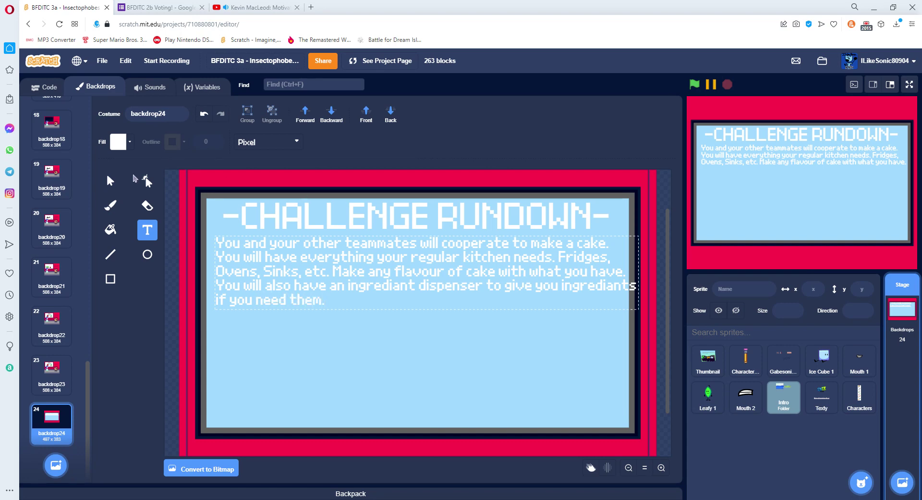
type("m.")
Nudge the rules paragraph slightly right and down, then reopen it for editing
left_click(110, 181)
left_click(604, 301)
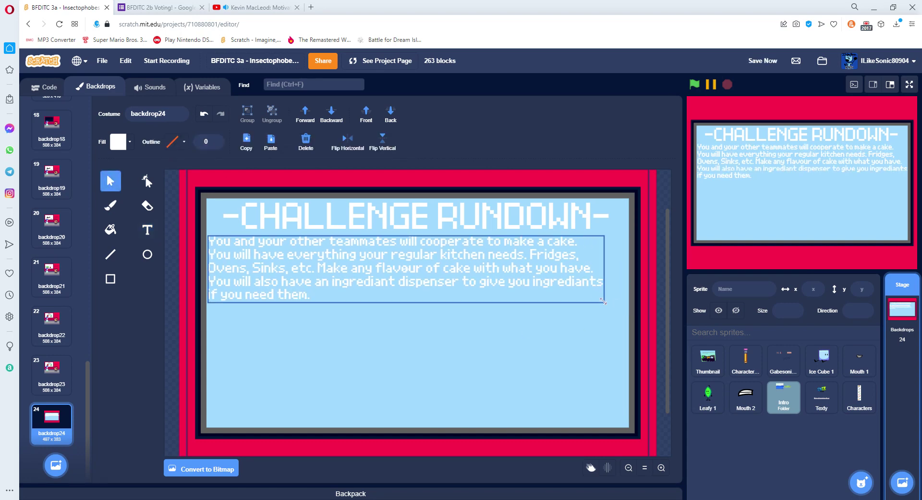
mouse_move(572, 288)
left_mouse_down()
mouse_move(595, 295)
mouse_move(576, 288)
left_mouse_up()
double_click(440, 299)
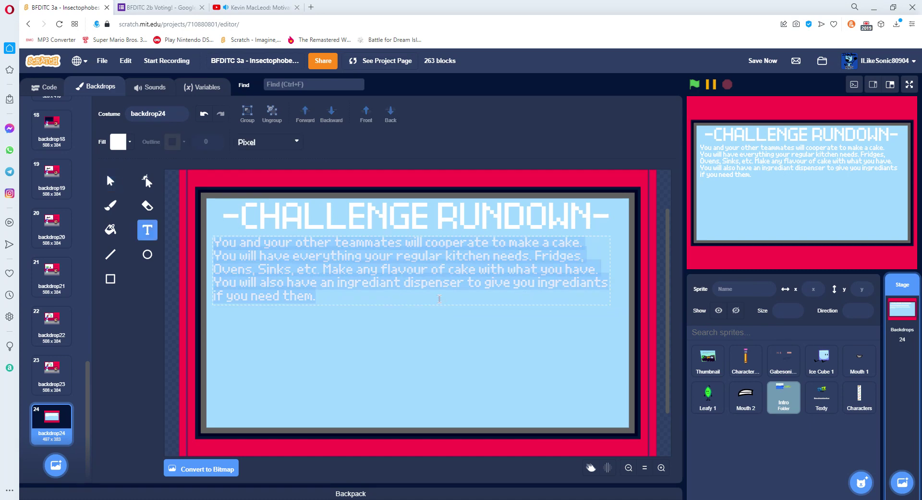
left_click(439, 299)
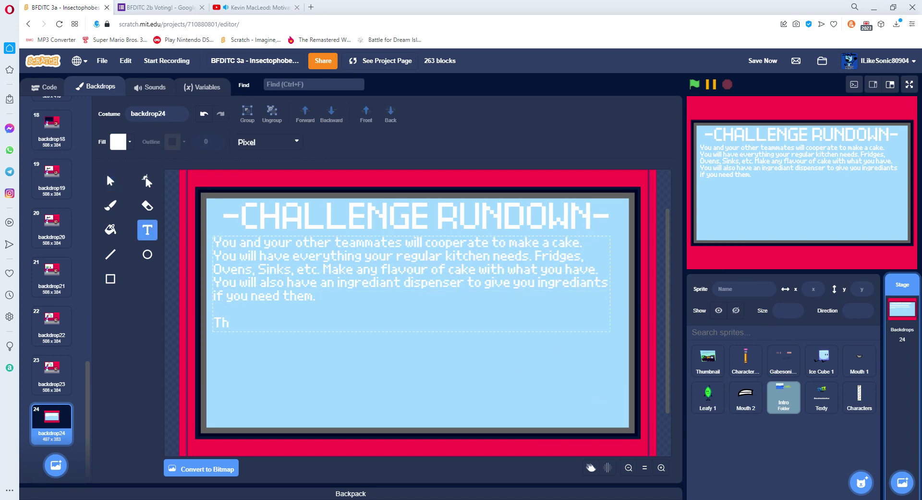
Add that judges rate cakes 1-10 (max 30), 20+ points earns immunity, lowest-scored cake loses
key("BackSpace")
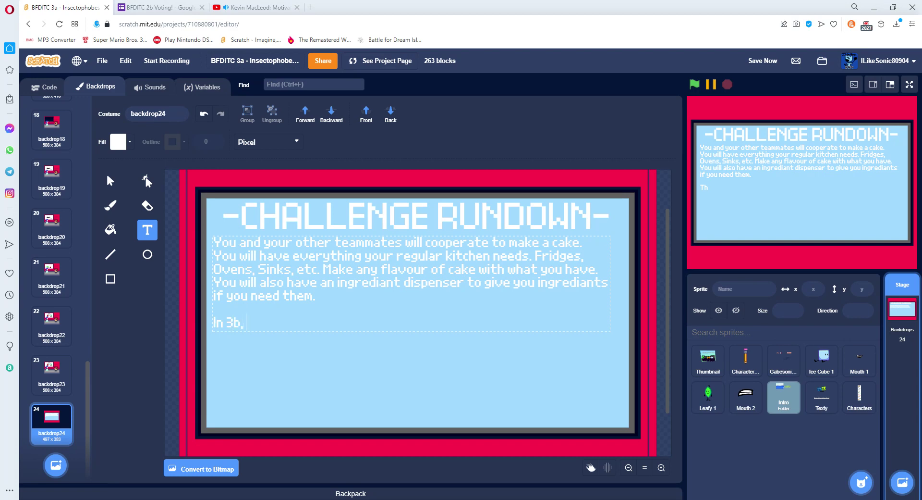
type("3 guest judges and")
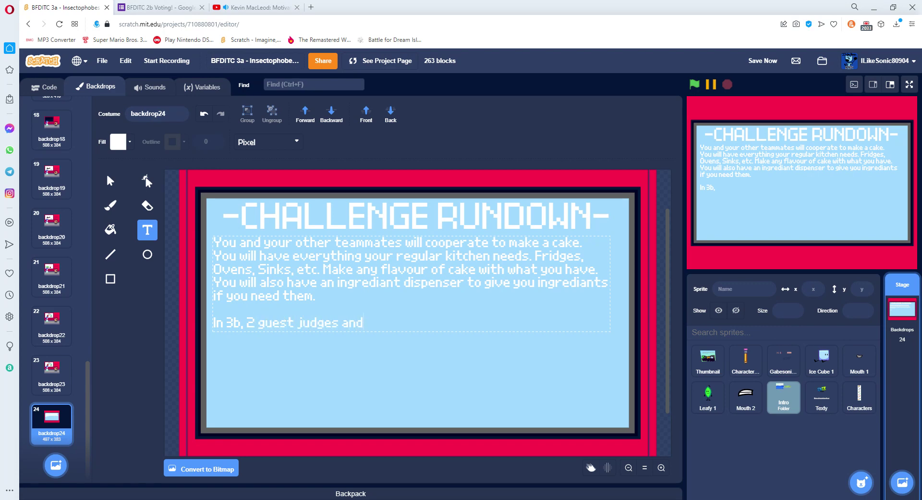
type(" myself will rate your cake")
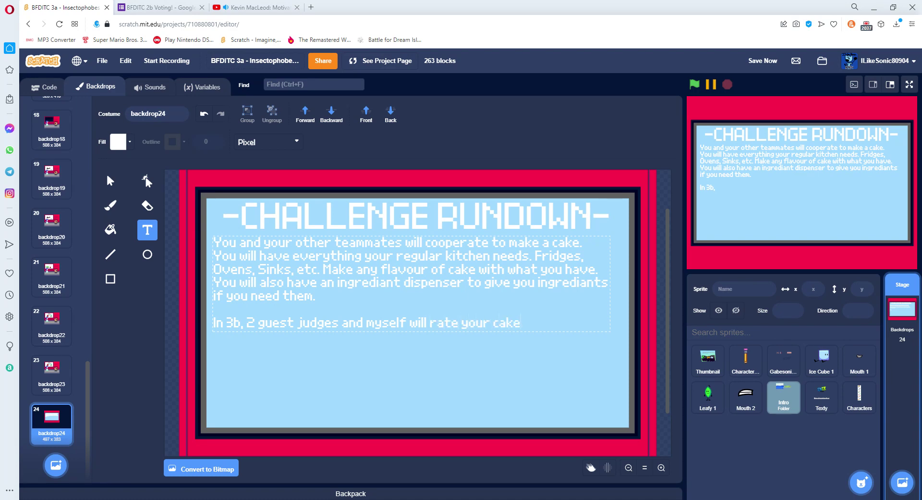
type(" from 1-10")
type(",")
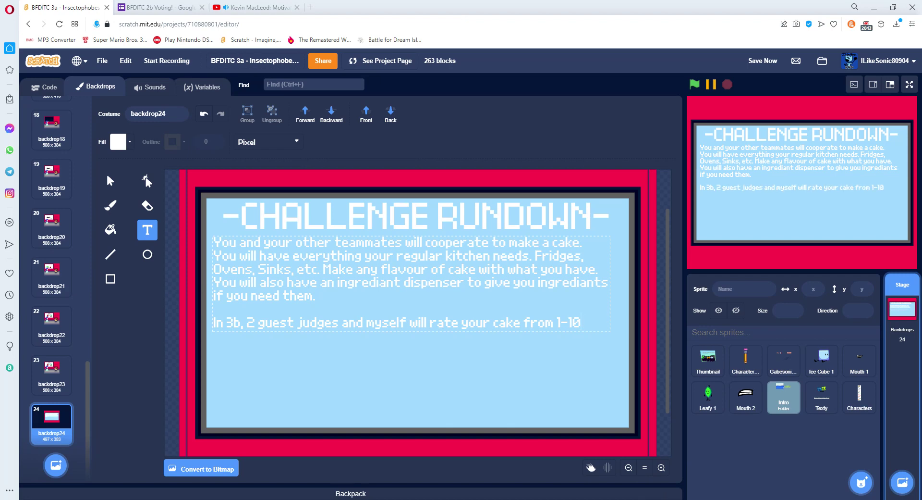
type(" giving the ma")
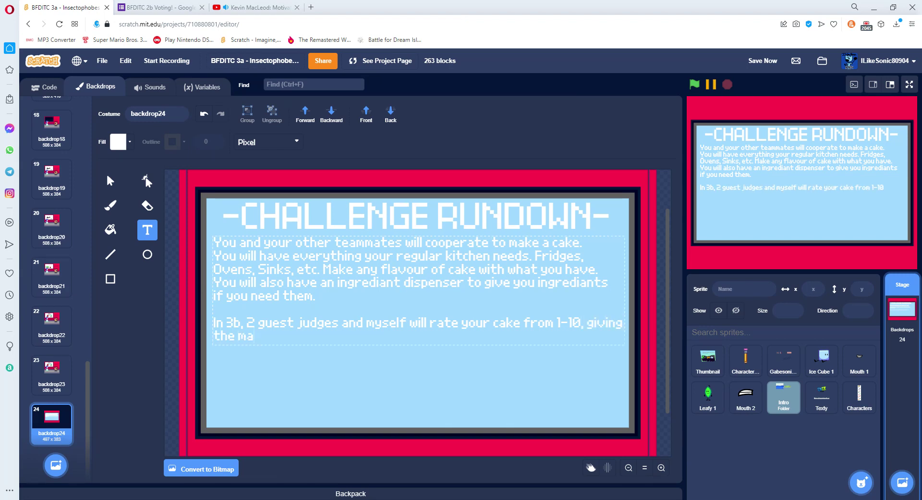
type("ximum score o")
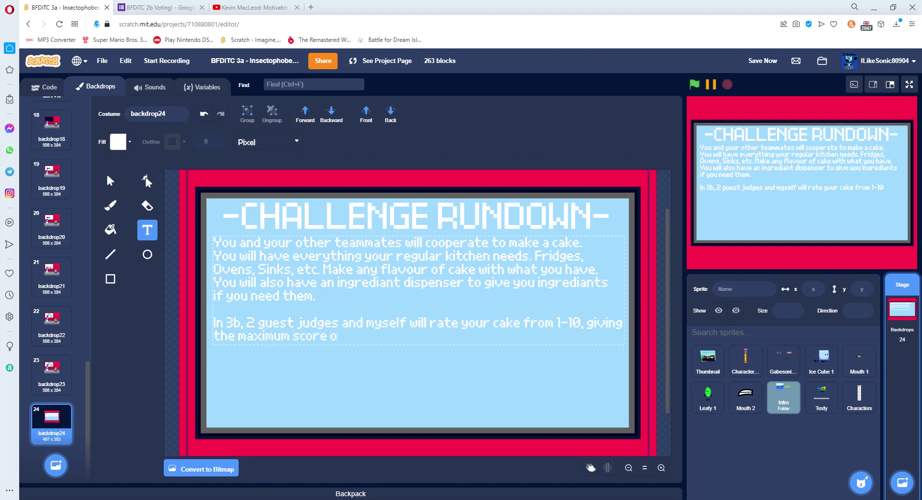
type("f 30")
type("/03")
key("BackSpace")
key("BackSpace")
type("30")
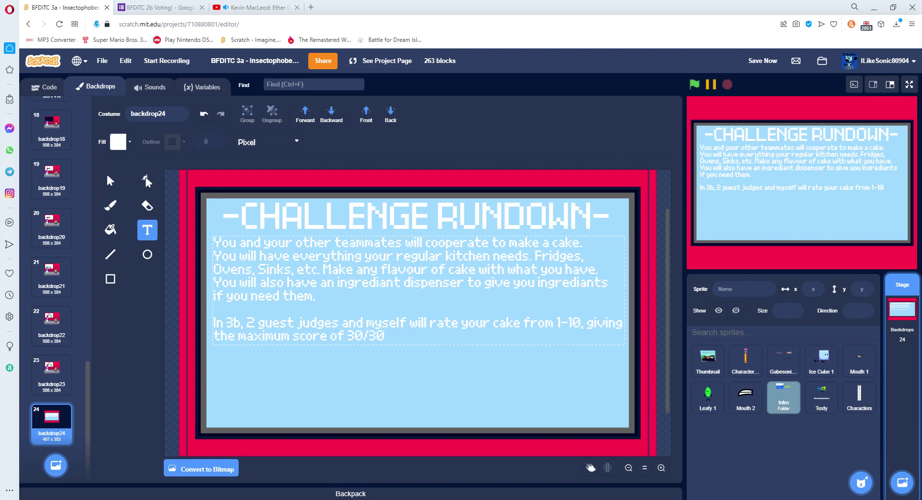
type(". You")
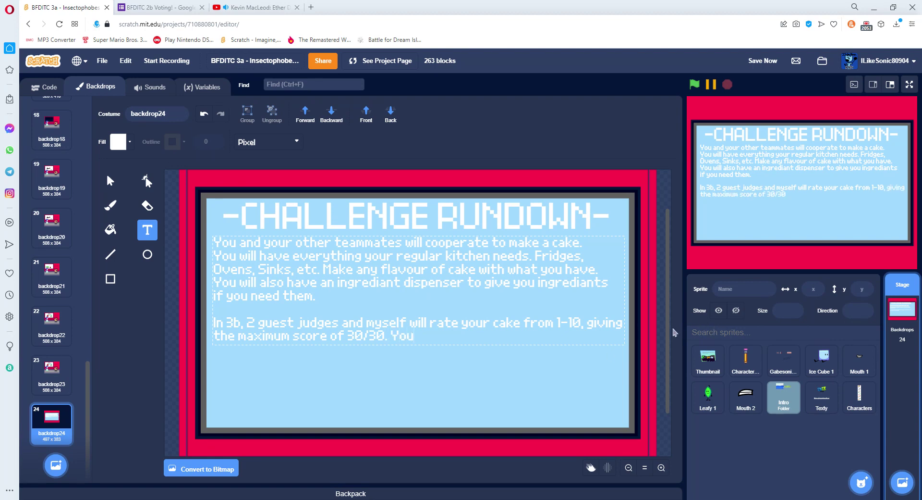
type(" need at least")
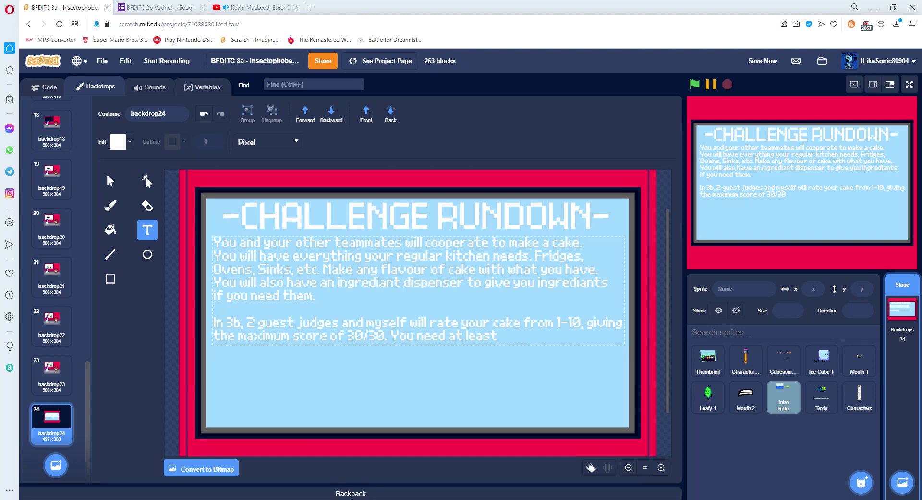
type(" 20 points and")
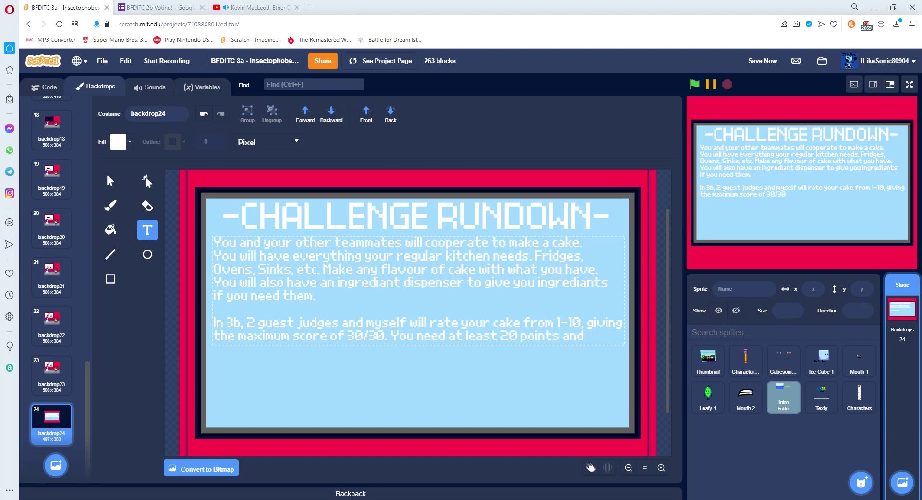
type(" over for a")
key("BackSpace")
key("BackSpace")
type("nstant immunity")
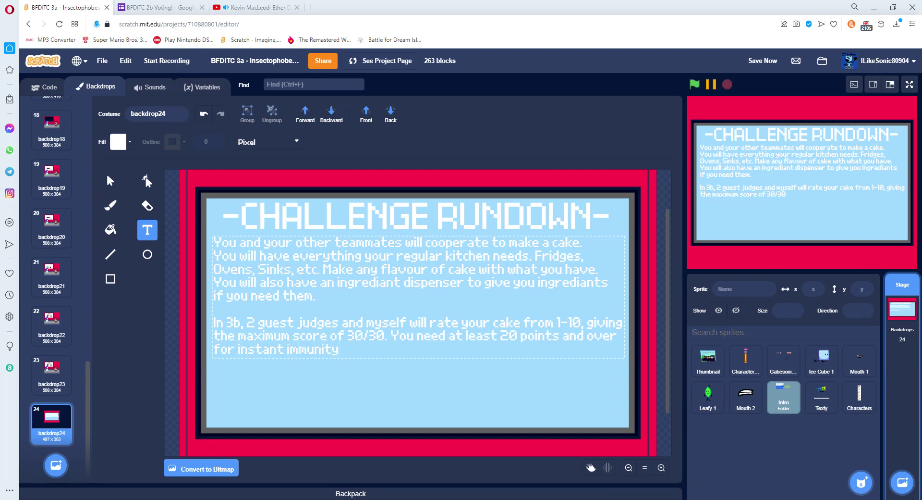
type(", but it does")
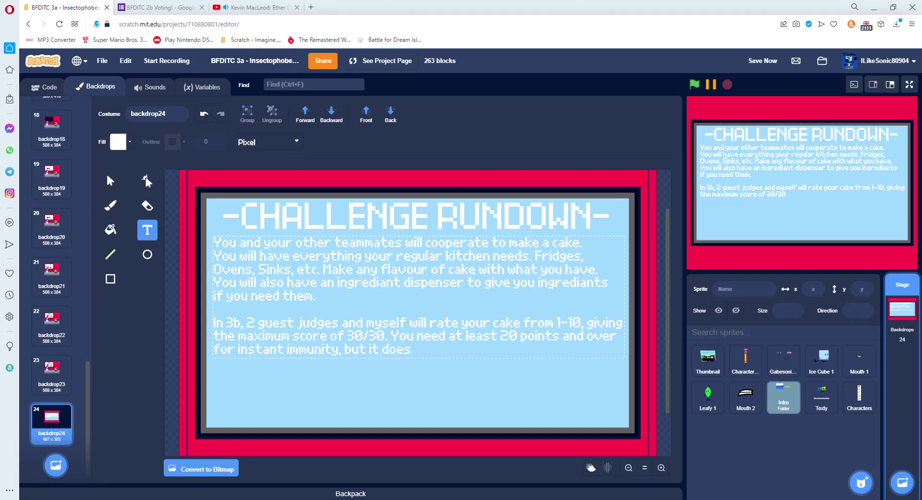
type("n't matter if y")
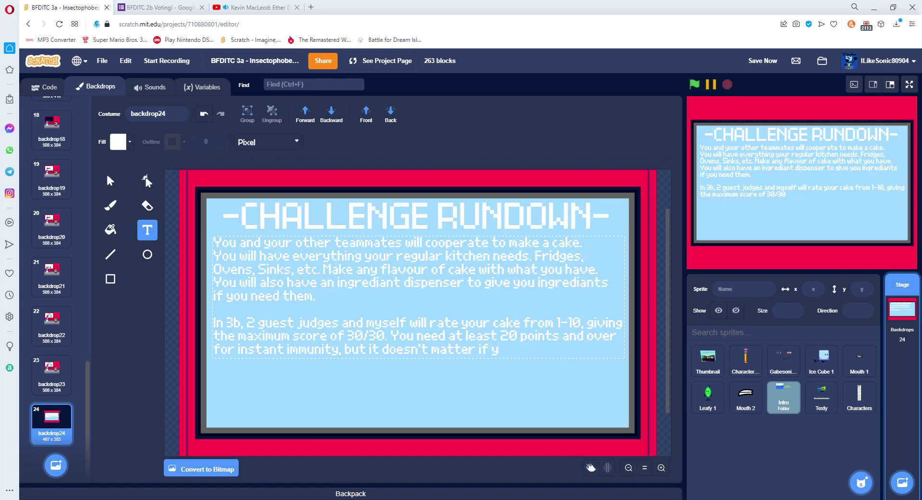
type("ou're a belowTeam with")
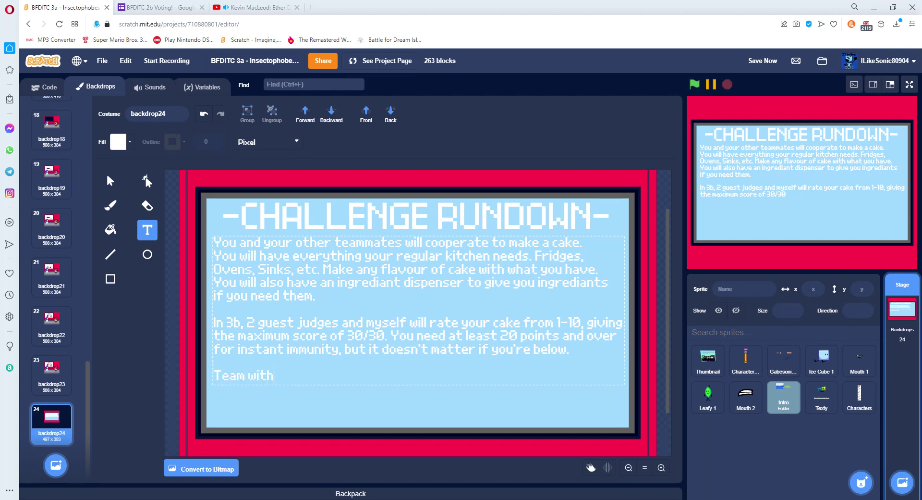
type(" the lowest scored cake in total loses.")
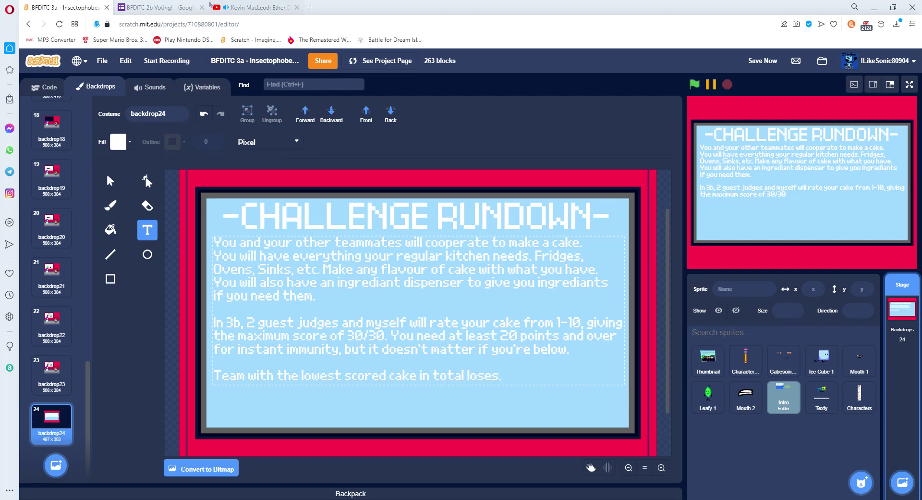
Switch the YouTube background music from Ether Disco to Airport Lounge, then return to Scratch
left_click(240, 7)
left_click_drag(338, 402, 4, 470)
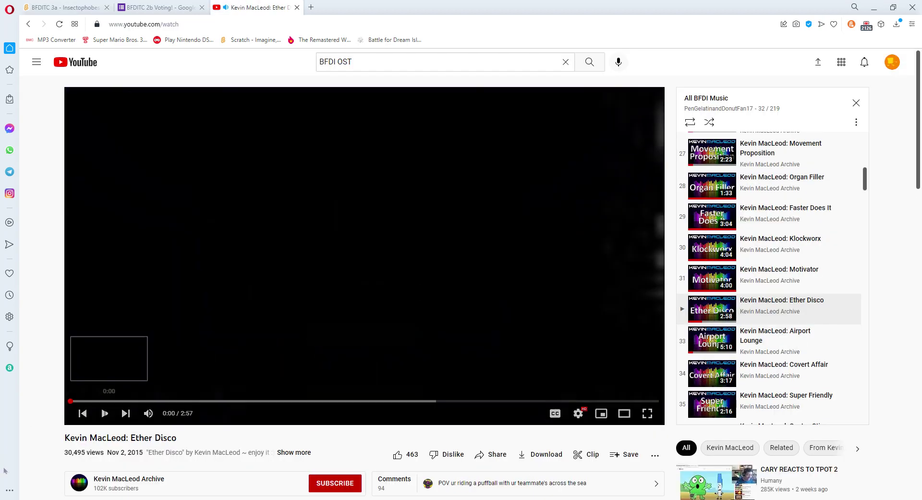
left_click(683, 344)
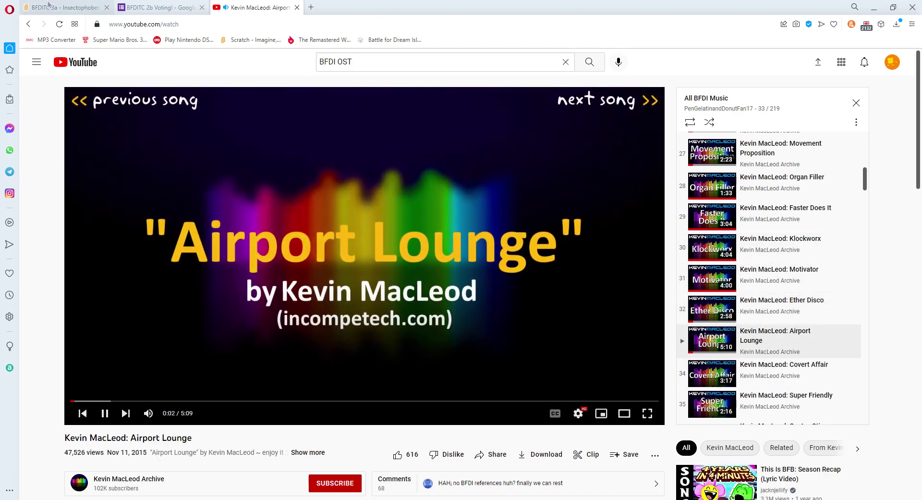
left_click(62, 7)
left_click(112, 180)
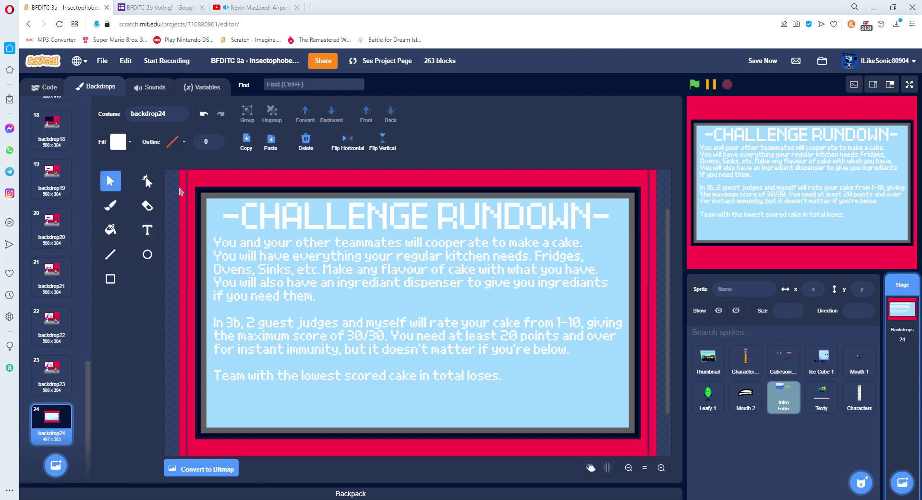
Try tinting the body text copy purple-blue and layering it behind, then undo
left_click(118, 142)
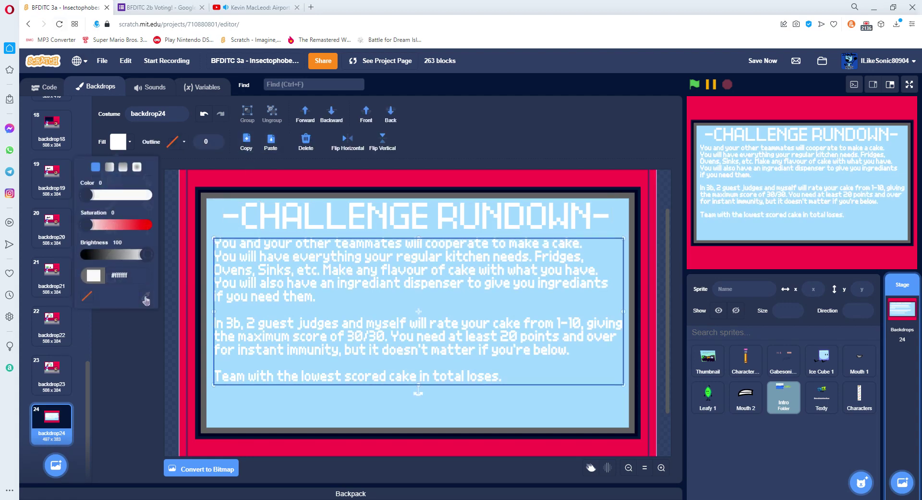
left_click(146, 295)
left_click(216, 207)
left_click_drag(110, 226, 128, 193)
left_click(331, 115)
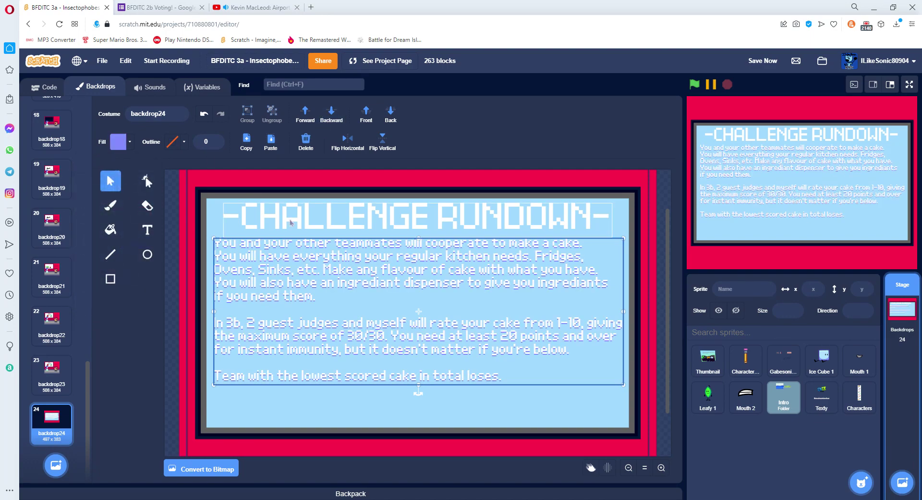
left_click(294, 220)
left_click(208, 116)
Duplicate the -CHALLENGE RUNDOWN- title, colour the copy periwinkle, and move it one layer back
left_click(288, 218)
left_click(247, 142)
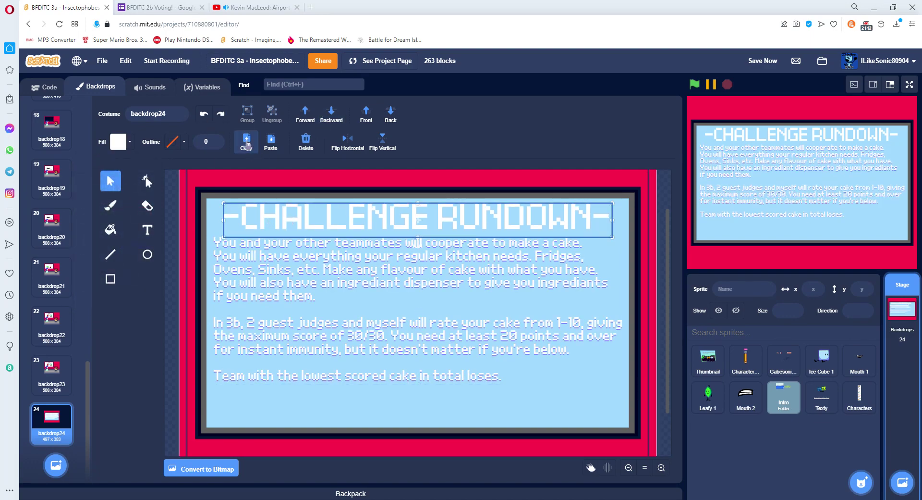
left_click(271, 142)
left_click(119, 142)
left_click(146, 294)
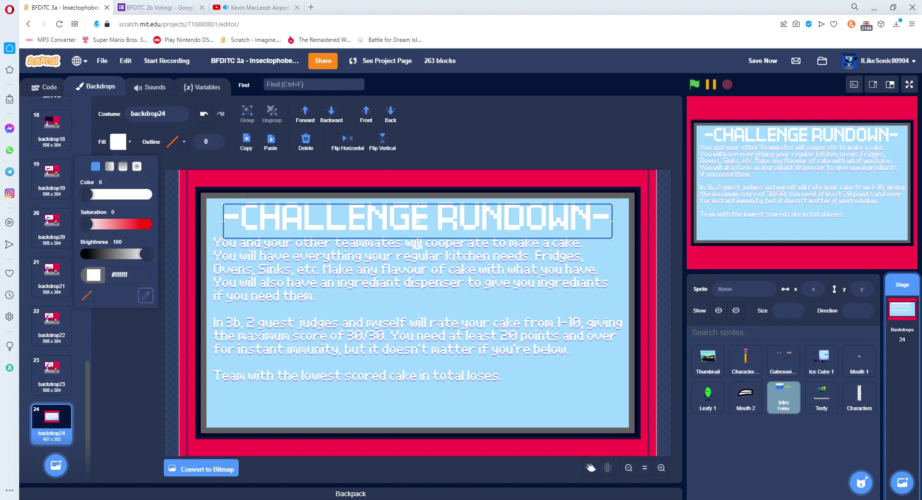
left_click(216, 273)
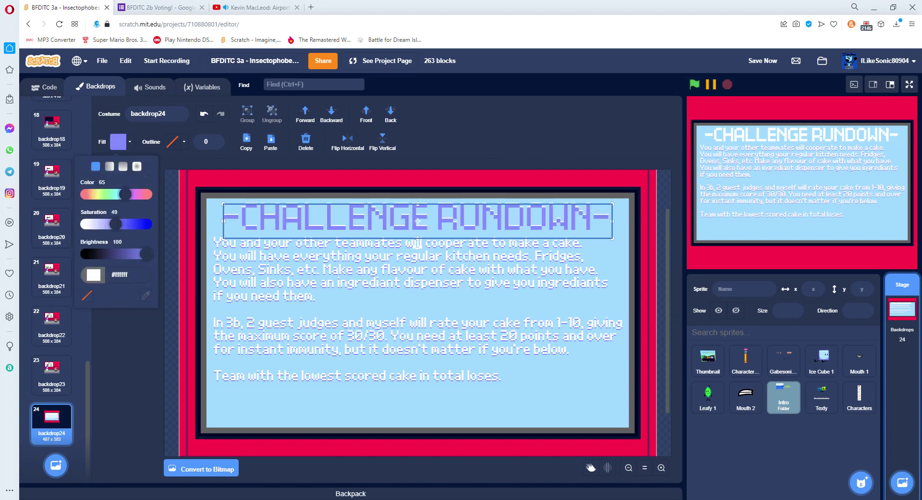
left_click(326, 117)
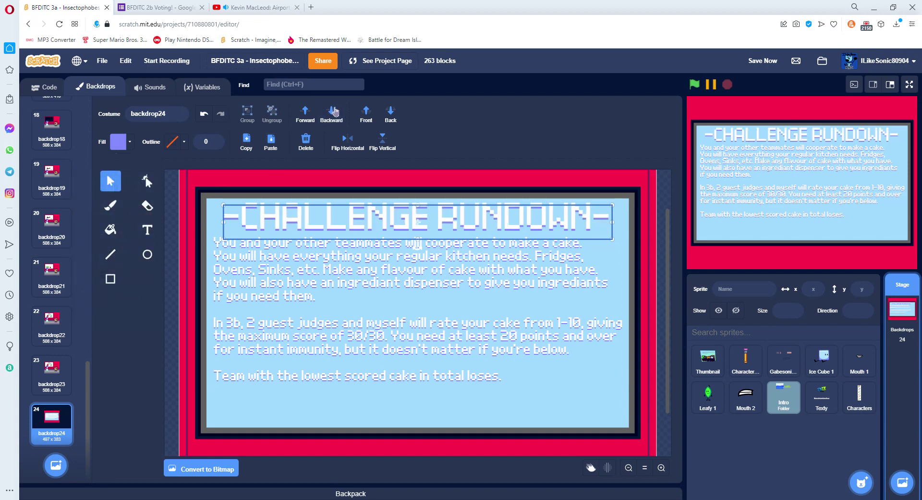
left_click(184, 215)
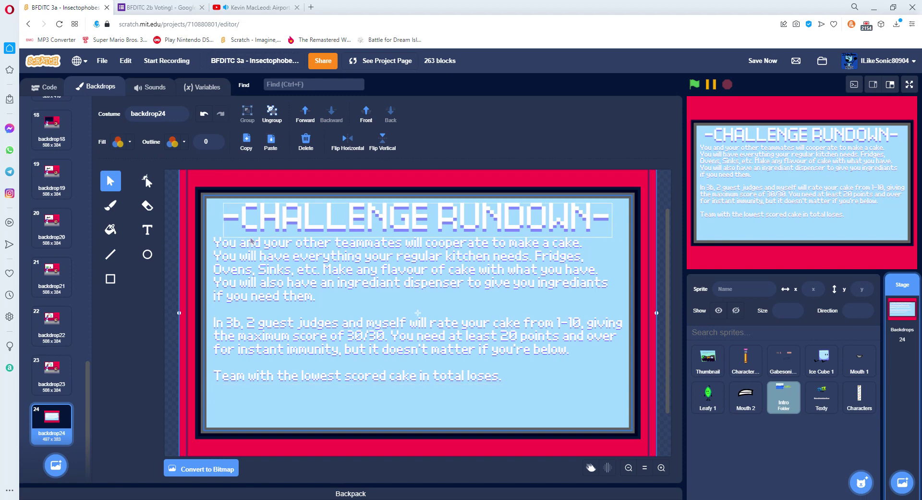
Nudge both the purple shadow and white body text slightly down
left_click(228, 234)
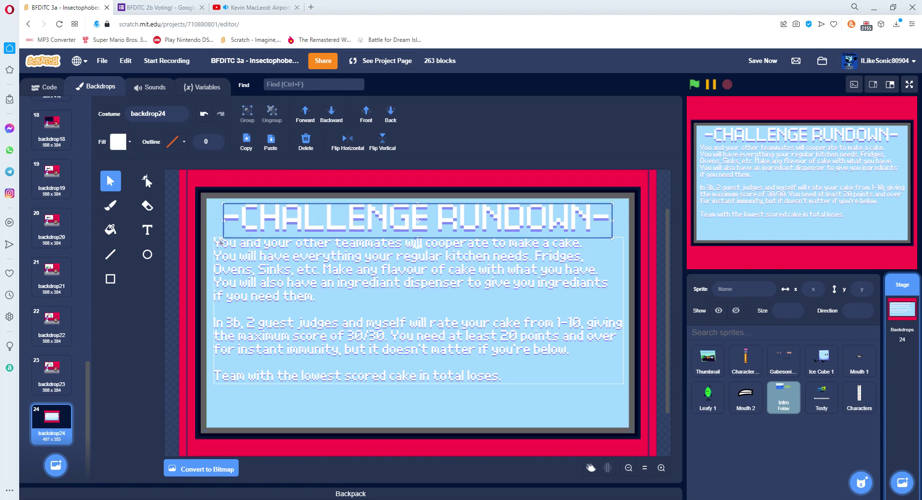
left_click(267, 241)
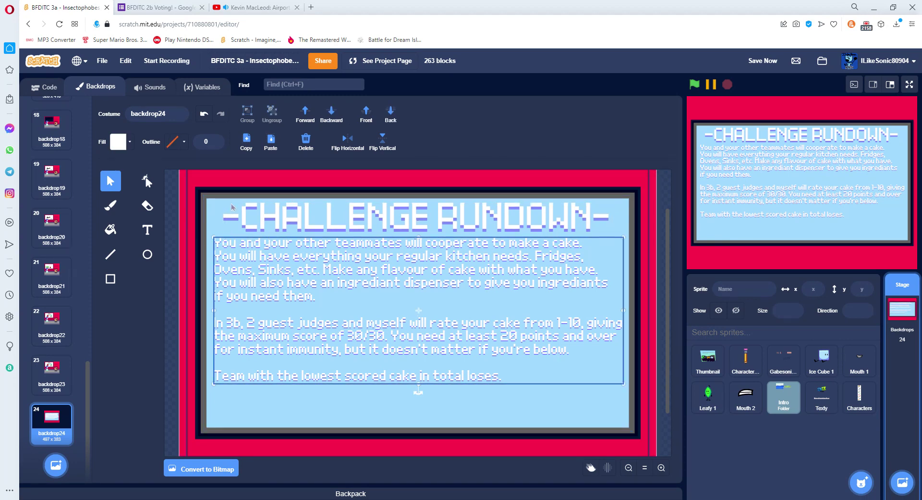
left_click(262, 385)
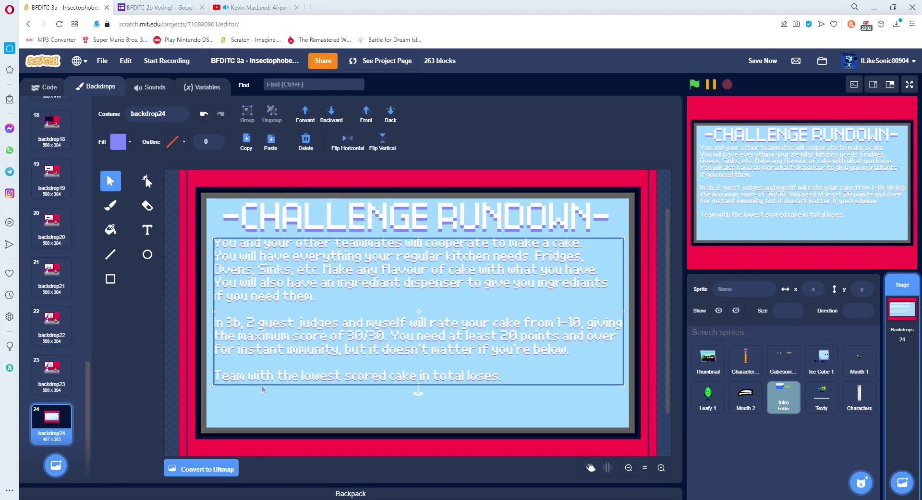
key("Down")
key("Down")
key("Down")
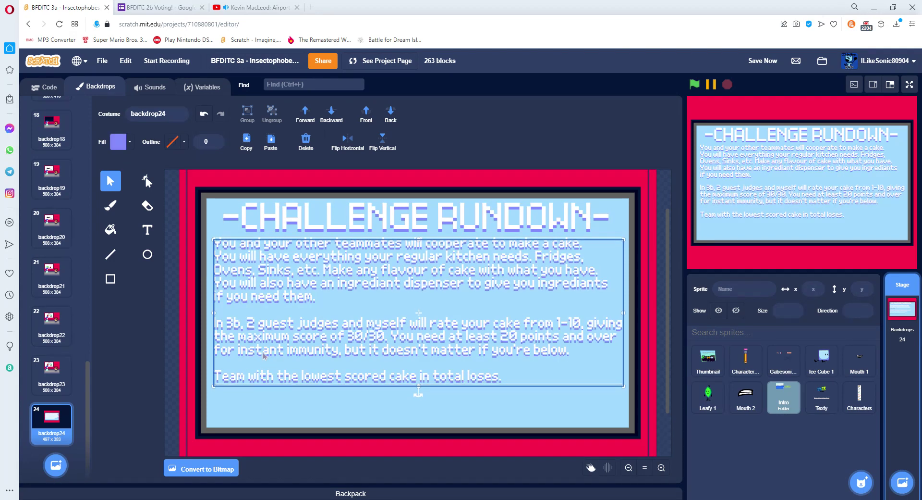
left_click(264, 356)
key("Down")
key("Down")
key("Down")
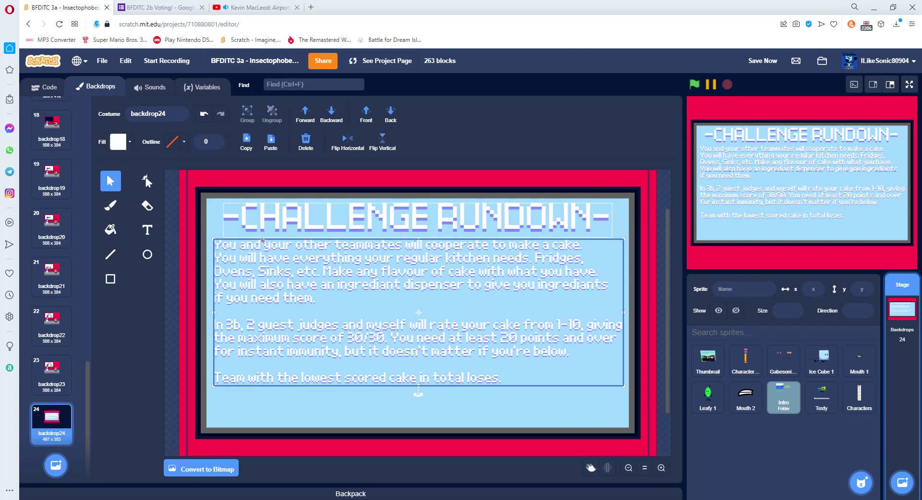
left_click(262, 240)
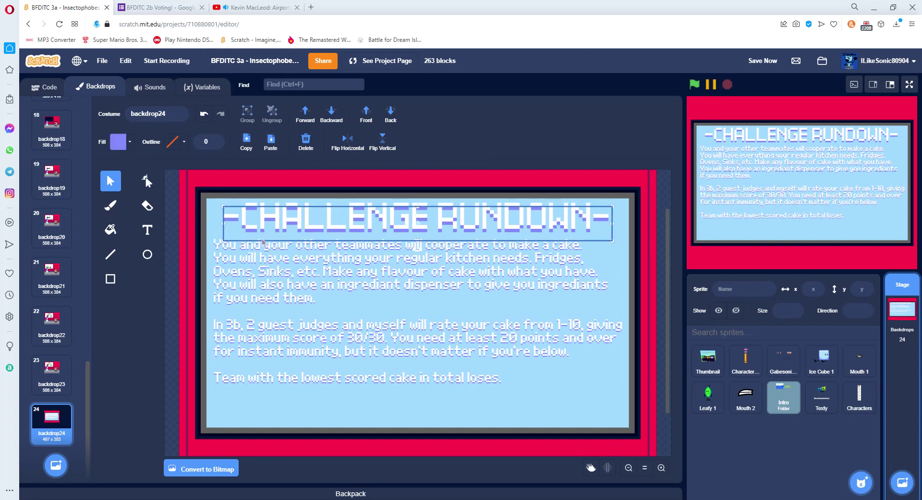
left_click(249, 386)
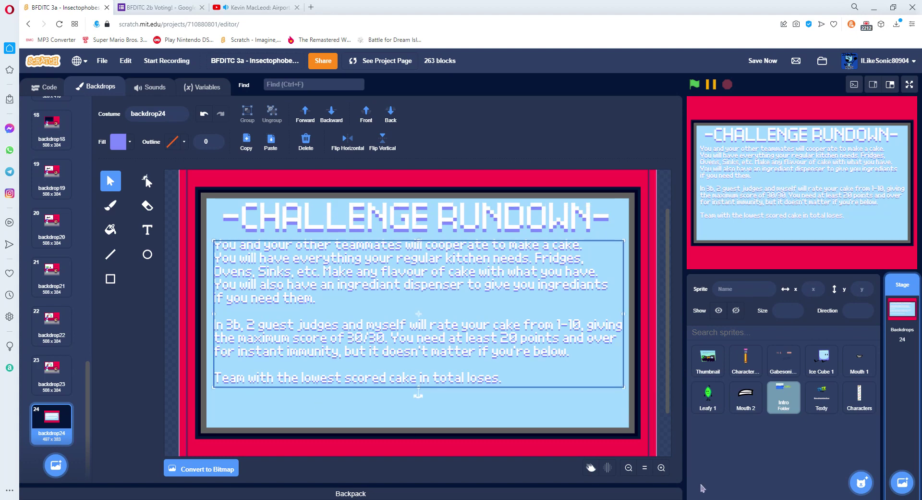
Inspect the text shadow zoomed in, preview the stage full-screen, then reset the canvas zoom
left_click(659, 467)
left_click(659, 468)
left_click(659, 468)
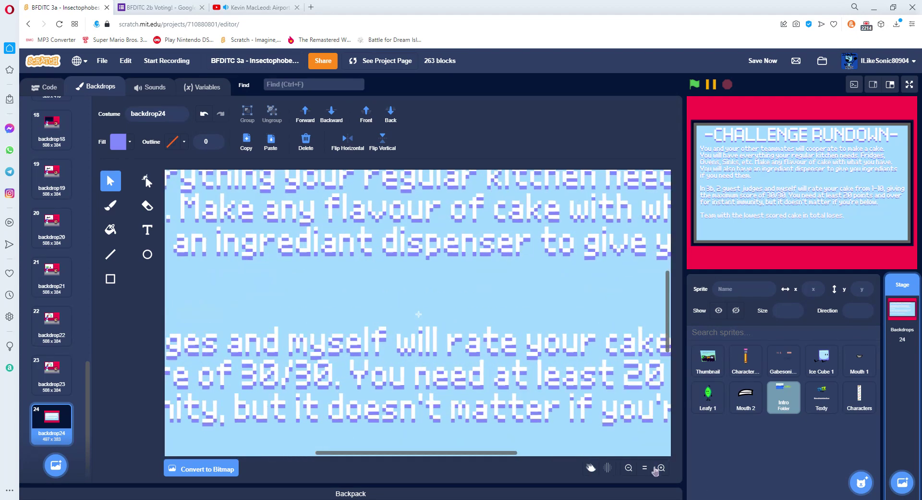
left_click(644, 468)
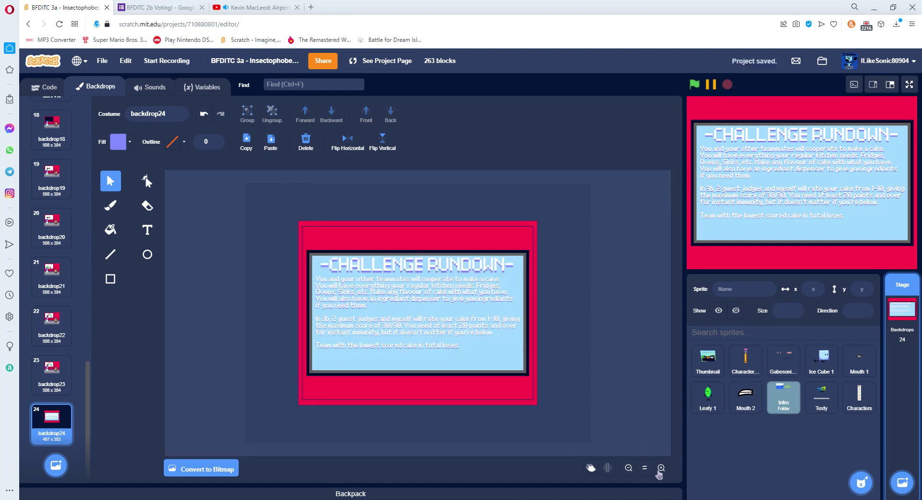
left_click(661, 468)
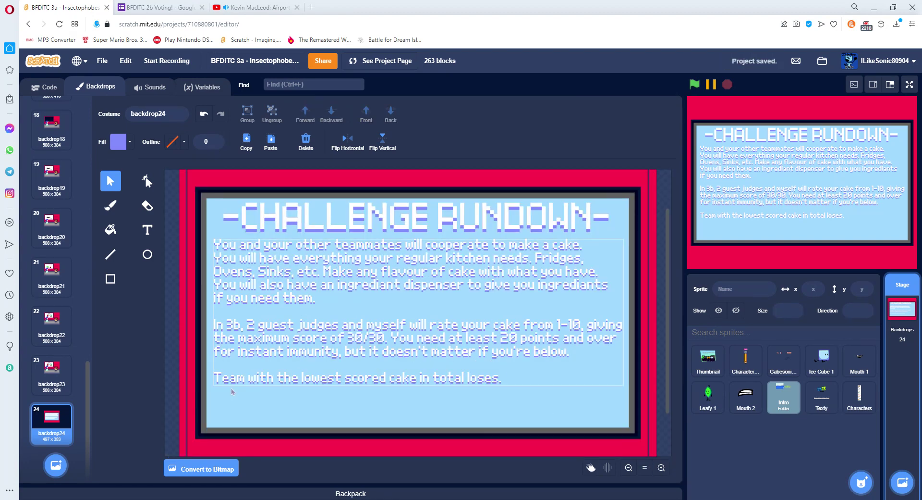
left_click(908, 85)
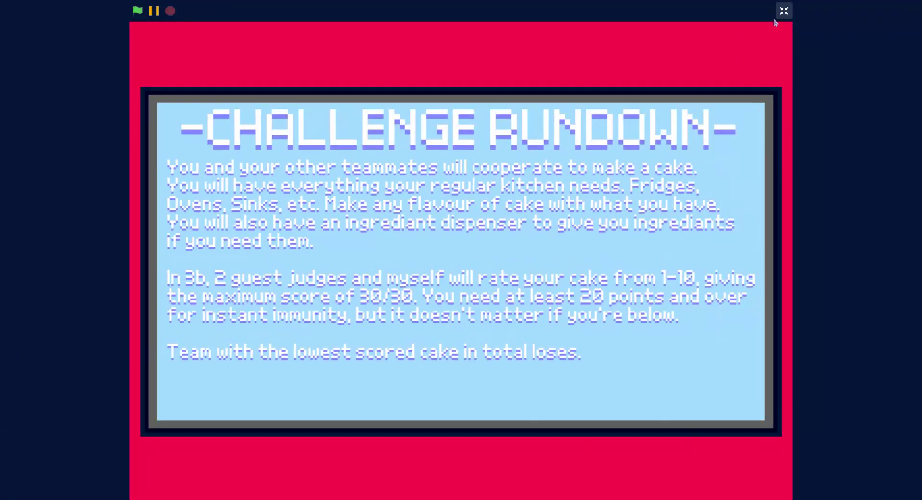
left_click(784, 11)
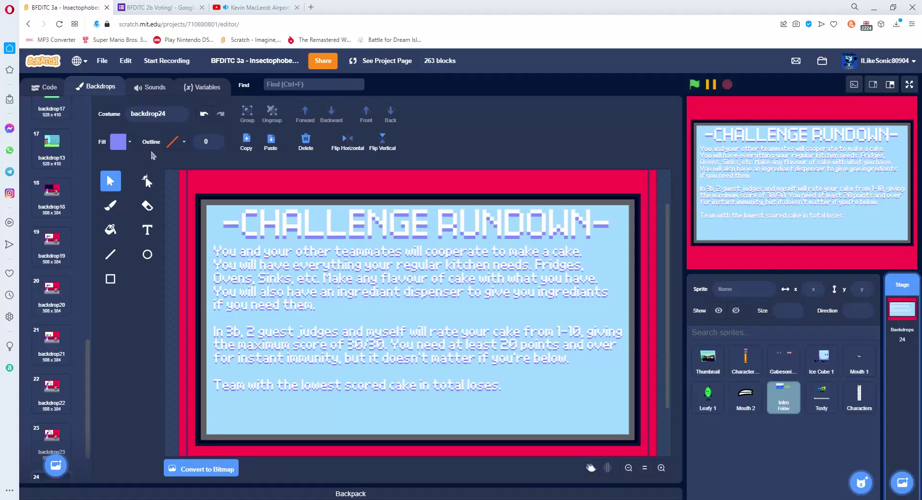
left_click(644, 467)
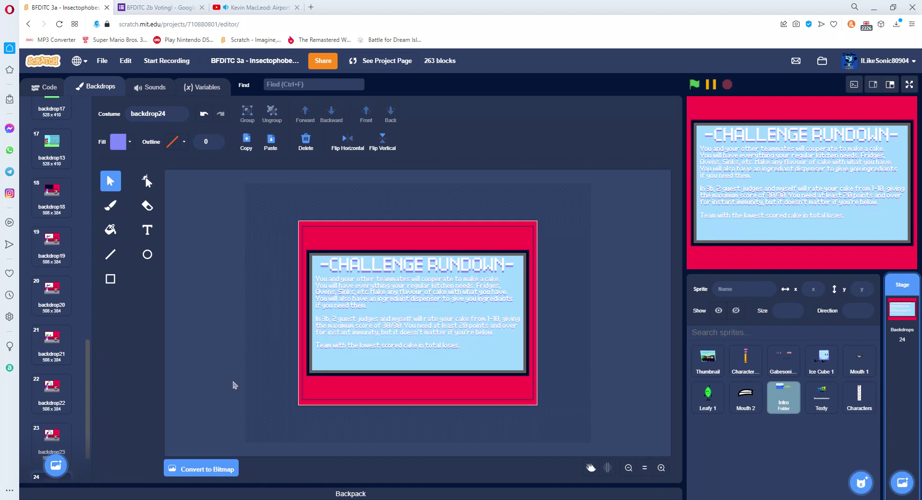
Duplicate the rules board backdrop and delete all its artwork from the copy
scroll(53, 408, "down", 3)
right_click(69, 409)
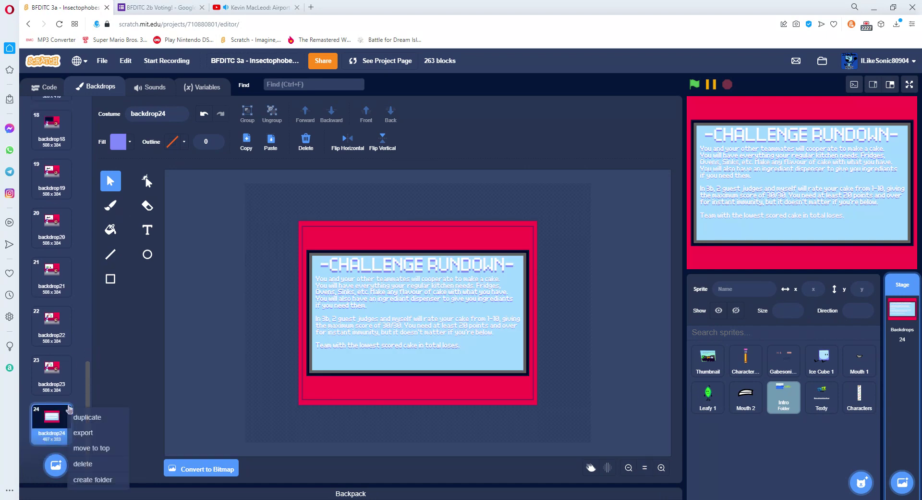
left_click(112, 417)
left_click(292, 231)
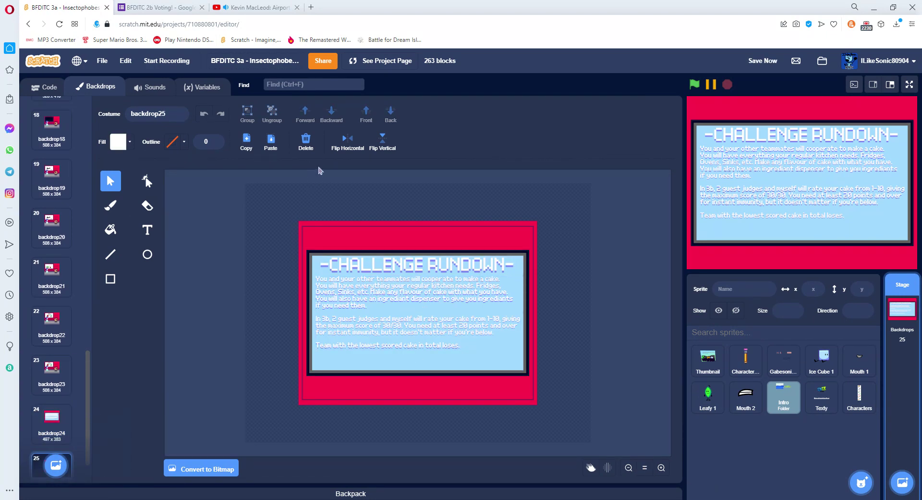
left_click(309, 141)
Type a black note 'now time to make the part you love / the stinger', then delete it
left_click(150, 230)
left_click(127, 145)
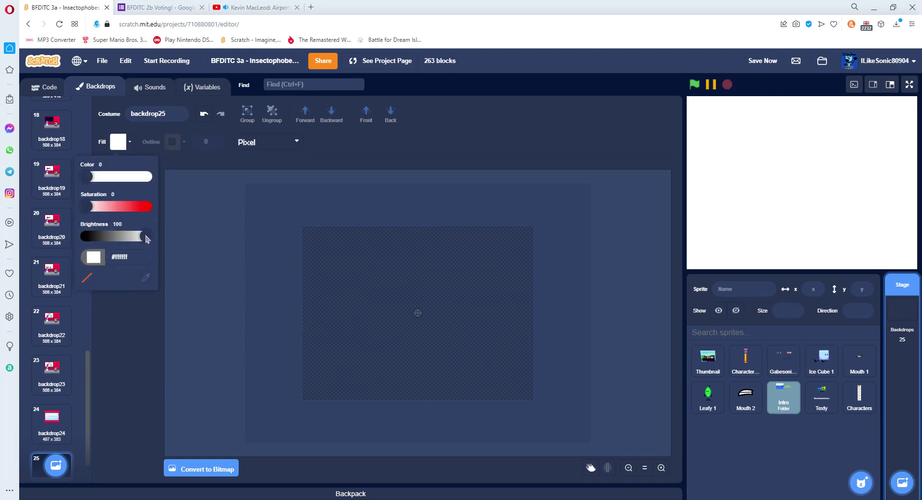
left_click(83, 254)
left_click(360, 336)
type("now tim")
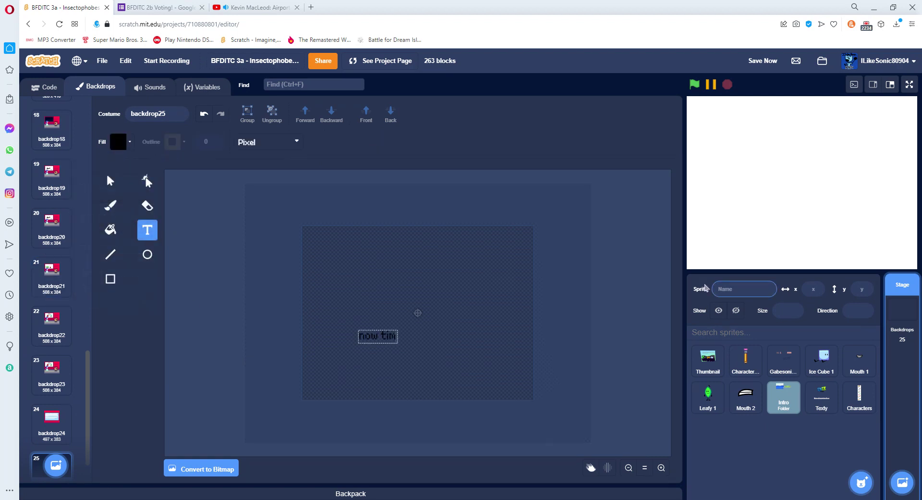
type("e to make the part")
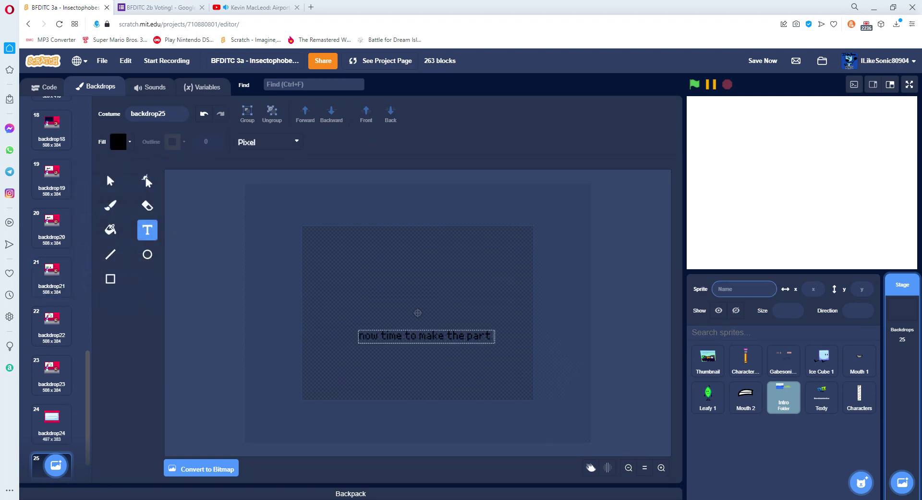
type(" you love")
key("Return")
type("the stinger")
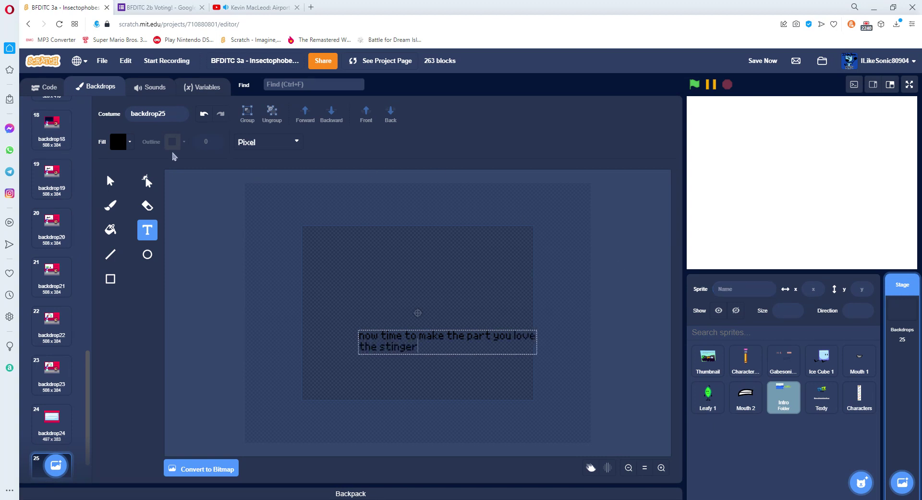
left_click(110, 181)
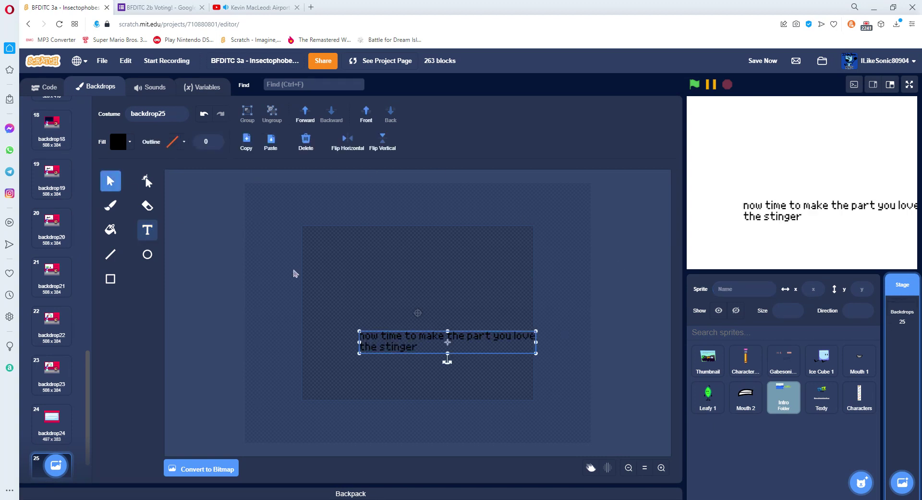
left_click(306, 144)
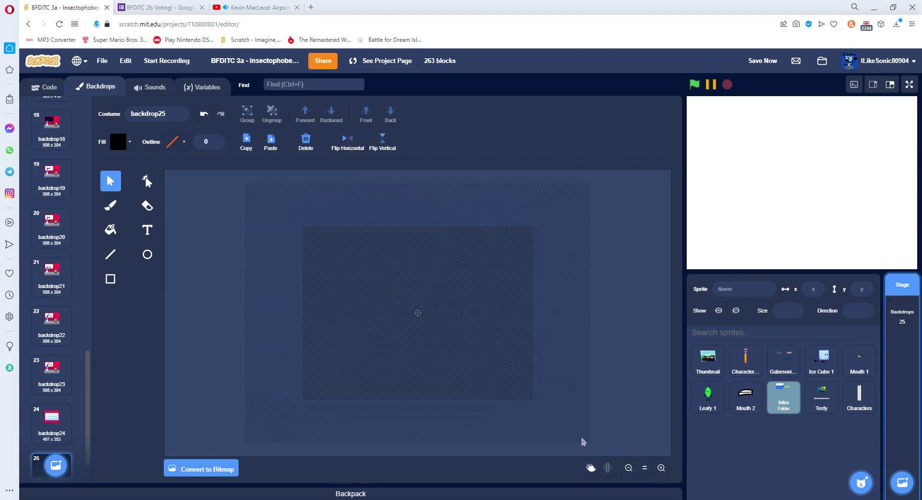
Copy backdrop12's cyan sky and green hill shapes into backdrop25
scroll(79, 284, "up", 5)
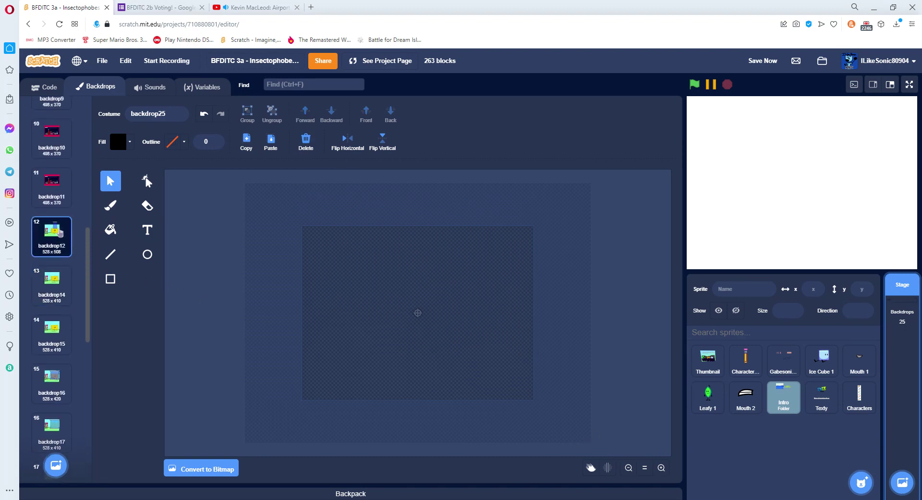
left_click(52, 233)
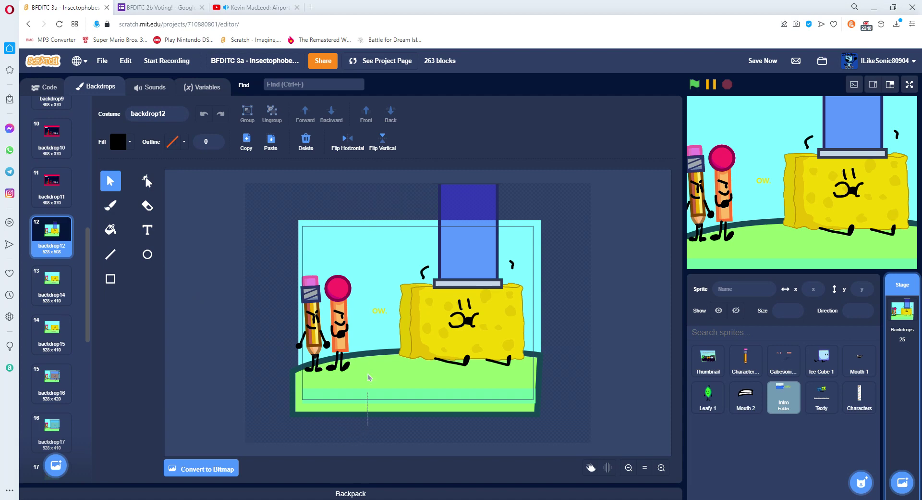
key("ctrl+a")
scroll(60, 399, "down", 5)
left_click(57, 413)
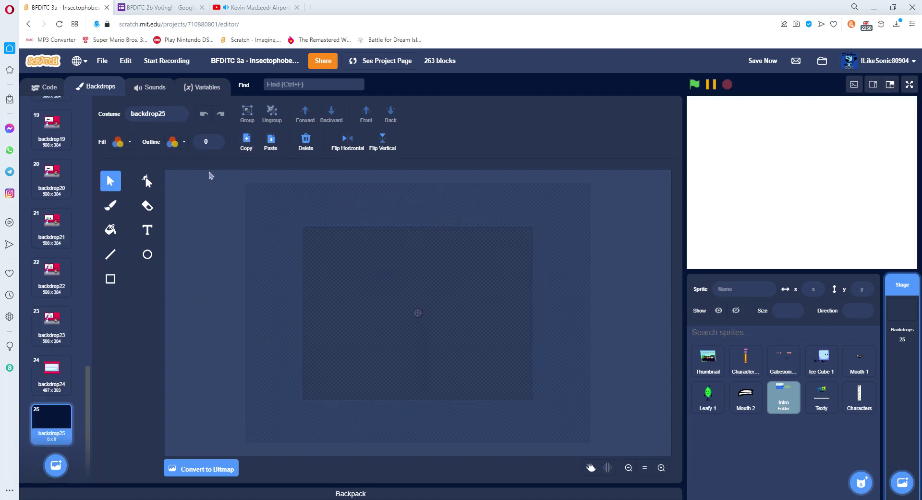
key("ctrl+v")
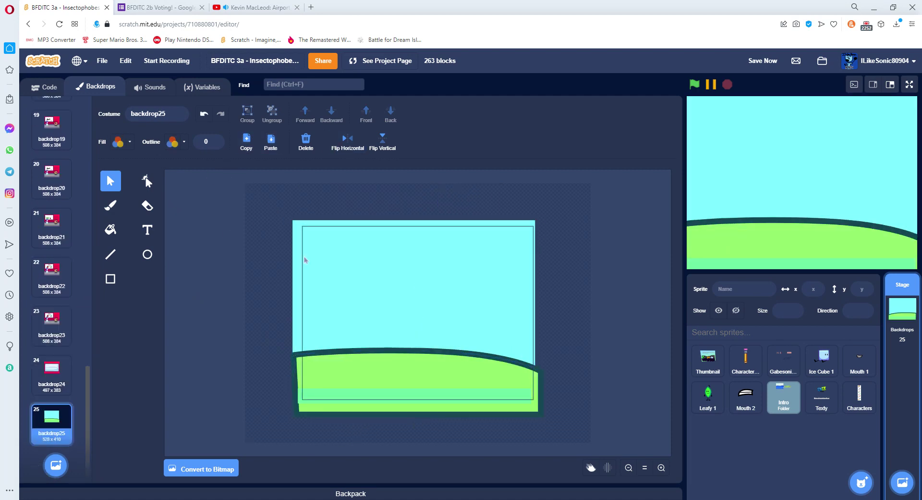
left_click(304, 255)
left_click(123, 142)
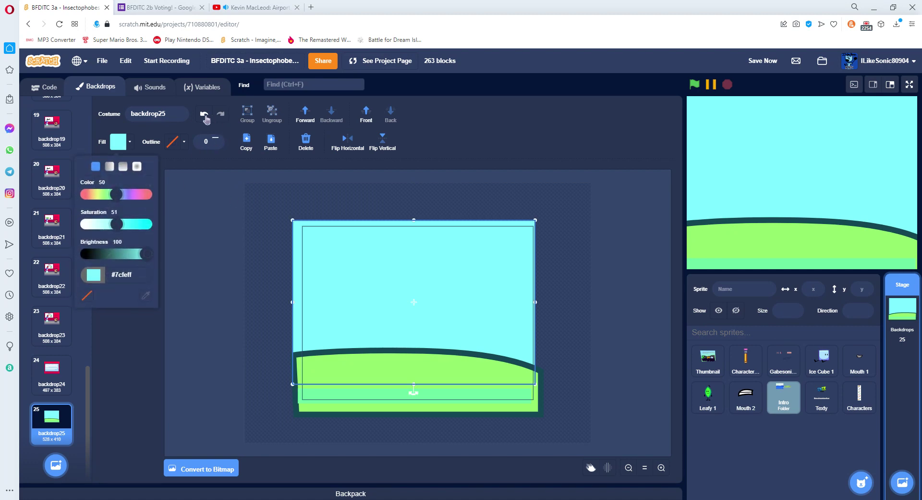
left_click(204, 115)
Draw a large full-saturation red rectangle across the canvas, then undo it
left_click(110, 278)
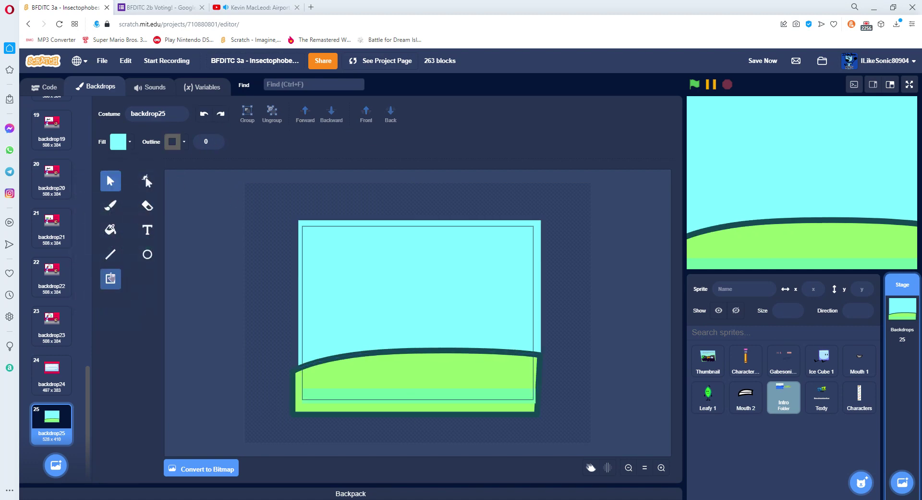
left_click(118, 142)
left_click_drag(124, 227, 175, 219)
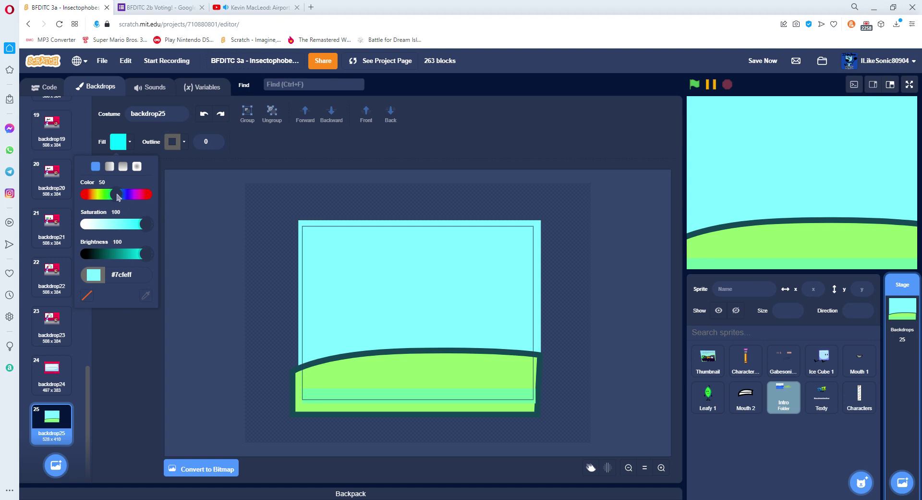
left_click_drag(118, 196, 166, 196)
left_click_drag(255, 198, 787, 457)
mouse_move(446, 407)
left_mouse_down()
mouse_move(419, 317)
mouse_move(387, 278)
left_mouse_up()
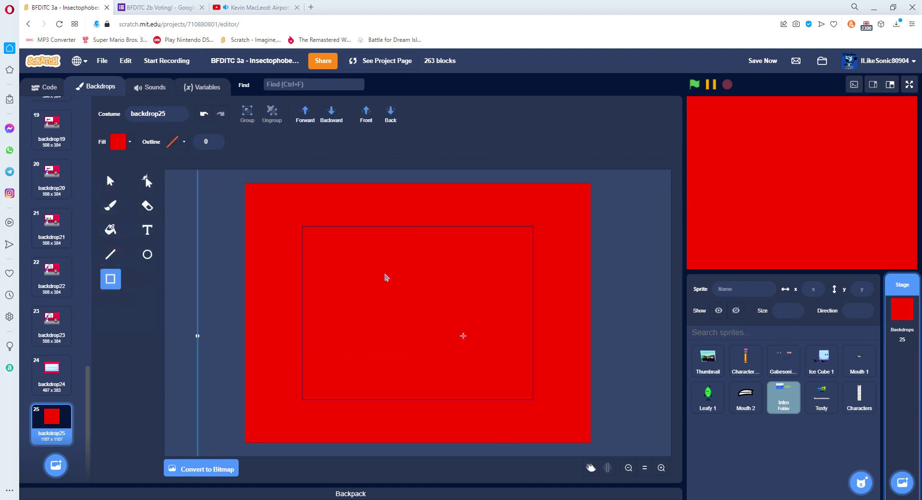
left_click_drag(489, 399, 441, 376)
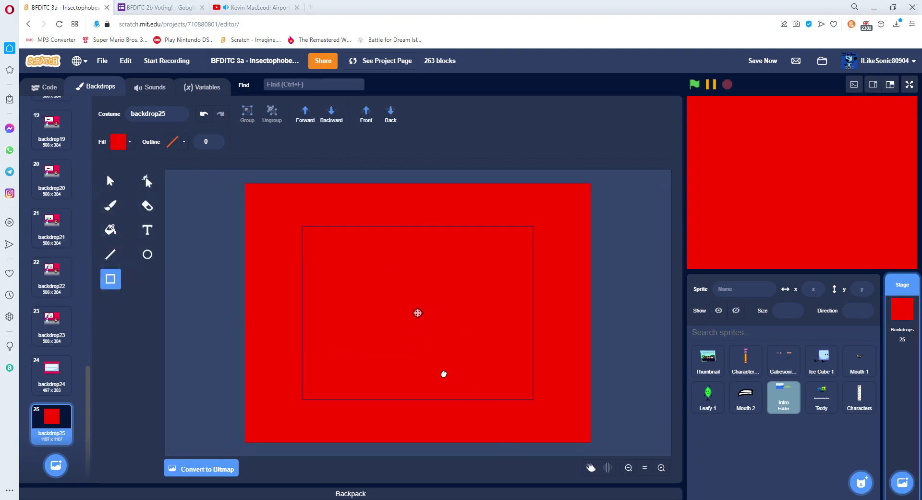
left_click(112, 184)
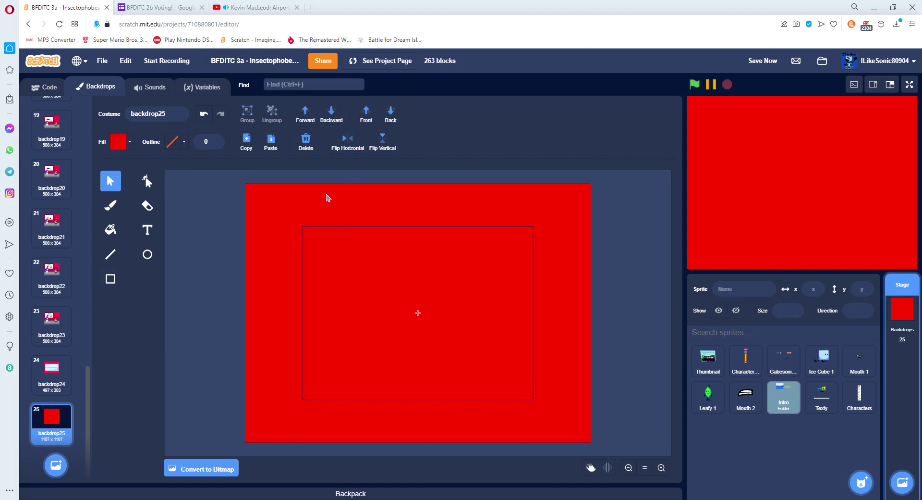
key("ctrl+z")
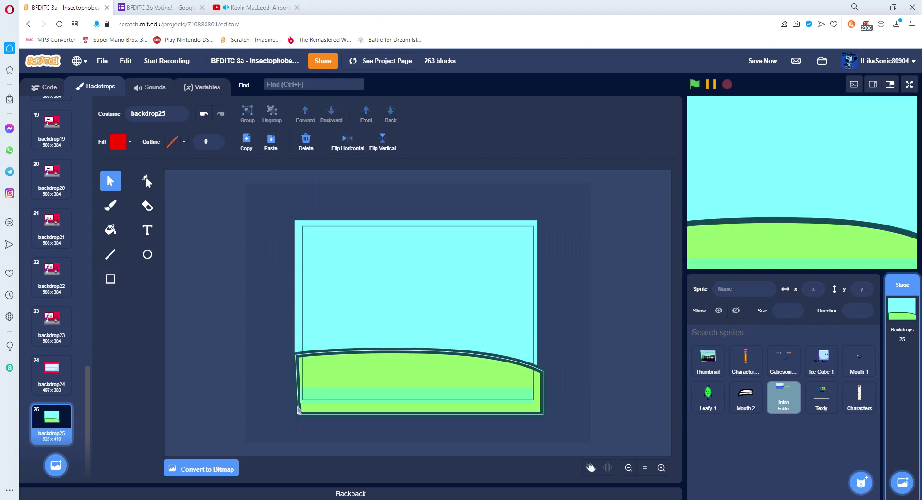
Recolour backdrop25's cyan sky rectangle to dark purple
left_click(661, 467)
left_click(453, 250)
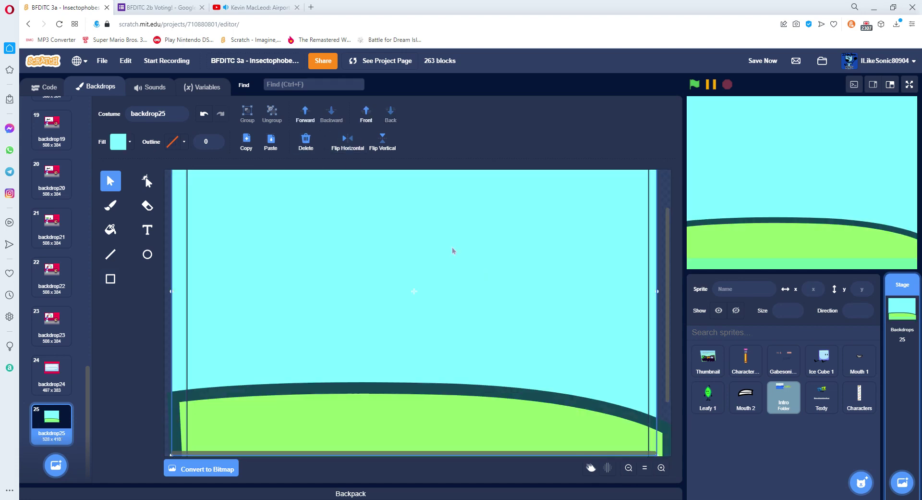
left_click(118, 142)
left_click(127, 194)
left_click(133, 223)
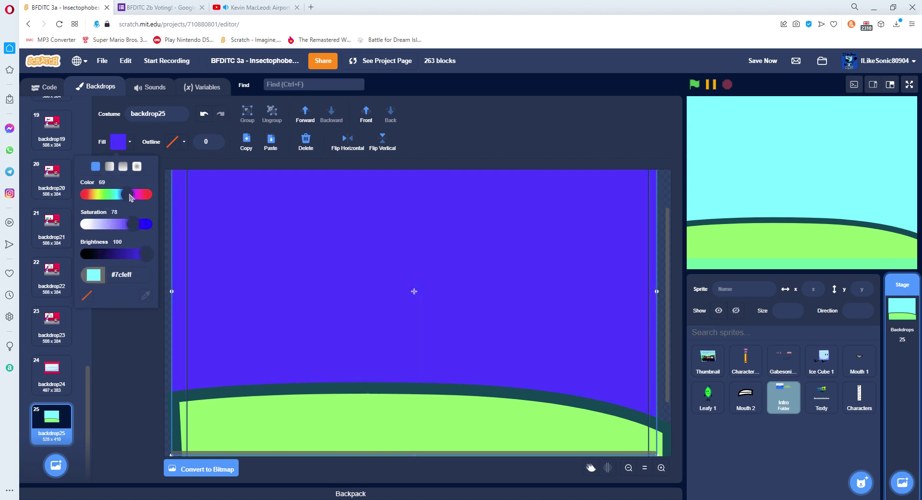
left_click(131, 194)
left_click_drag(148, 254, 120, 253)
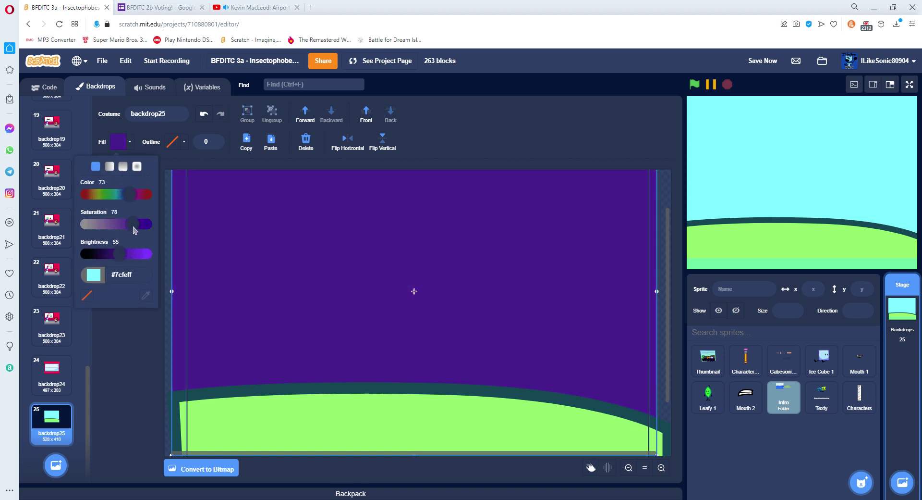
left_click(168, 216)
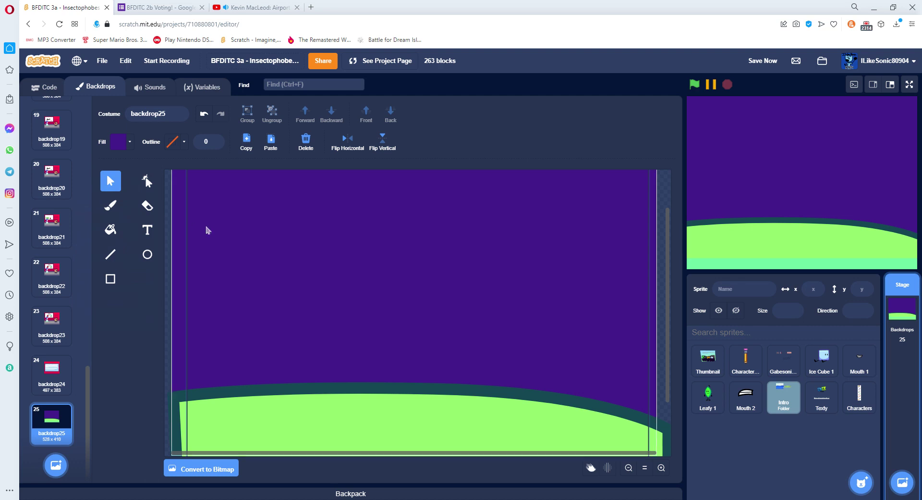
Delete the purple sky rectangle, leaving only the green hill
left_click(214, 253)
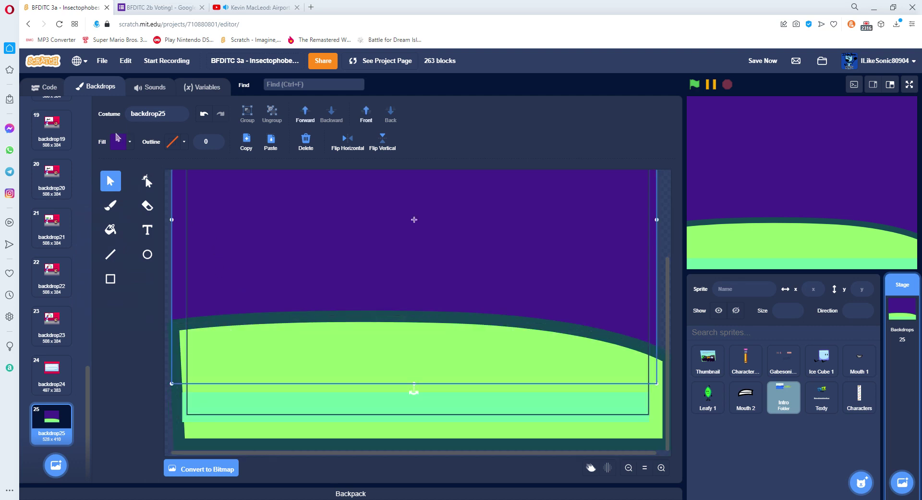
left_click(118, 140)
left_click(295, 144)
left_click(304, 142)
mouse_move(56, 464)
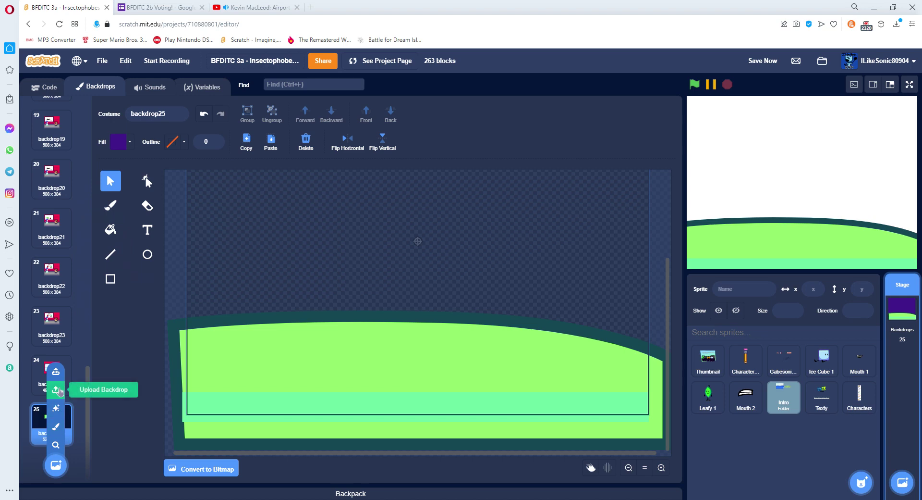
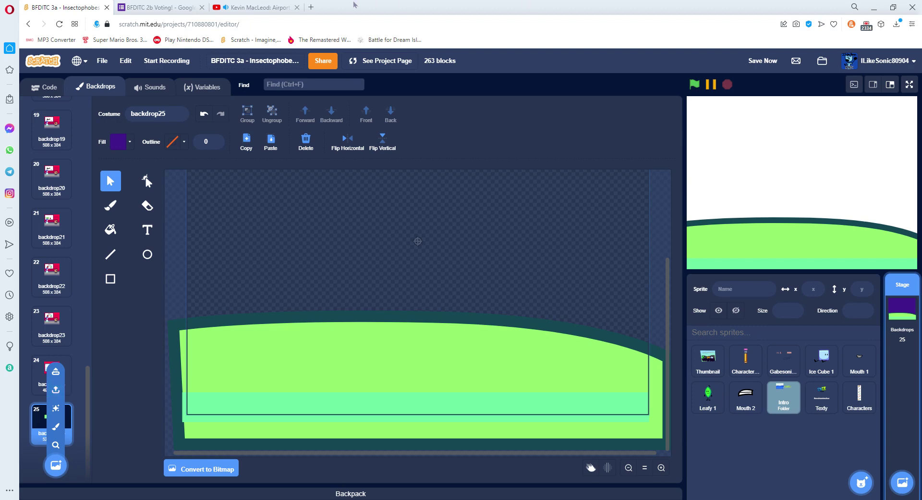
Open the Battle for Dream Island Wiki from the bookmarks bar in a new tab
left_click(392, 40)
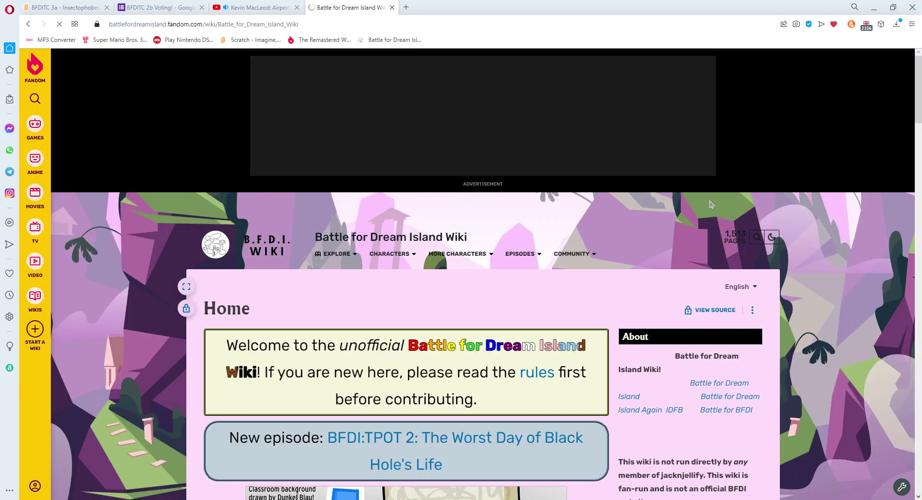
Search the wiki for 'assets' and open the Assets/Backgrounds article
left_click(757, 237)
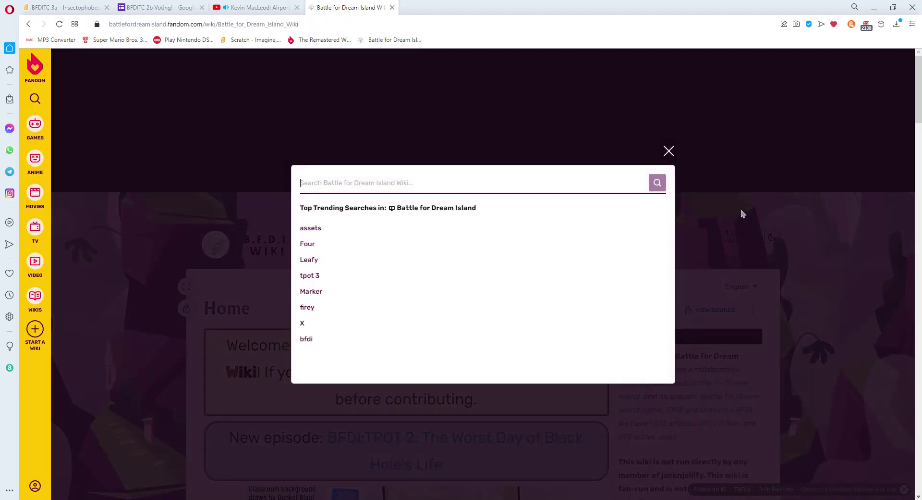
type("asset")
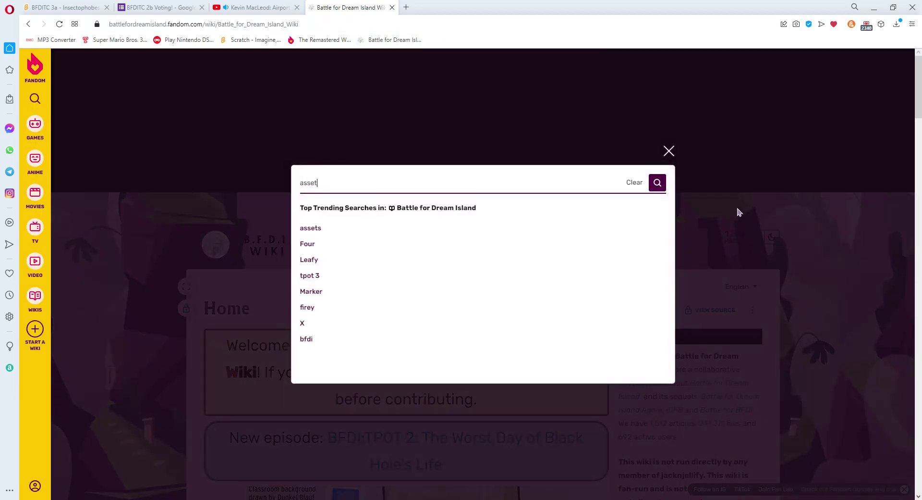
type("s")
key("Return")
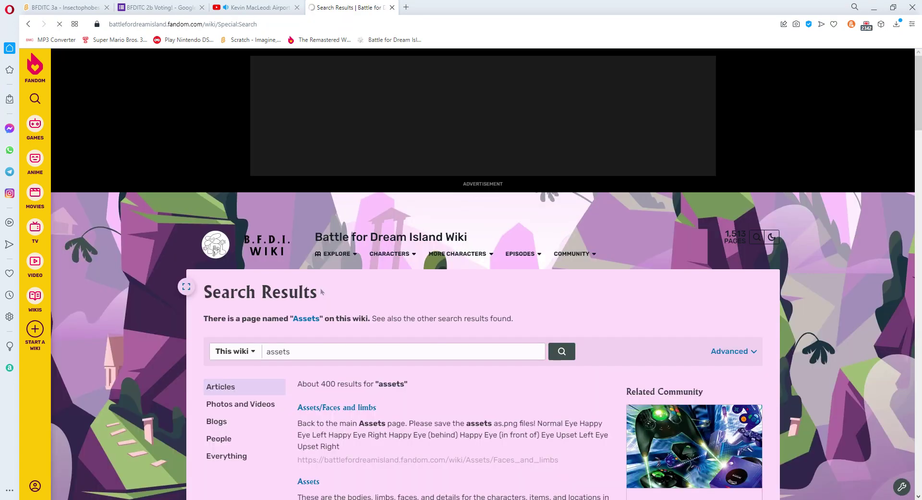
scroll(321, 291, "down", 5)
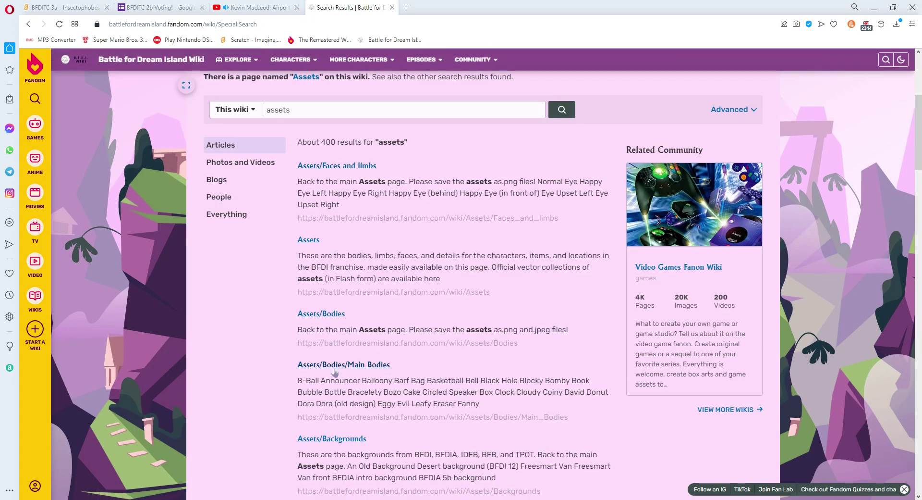
scroll(336, 372, "down", 3)
left_click(336, 281)
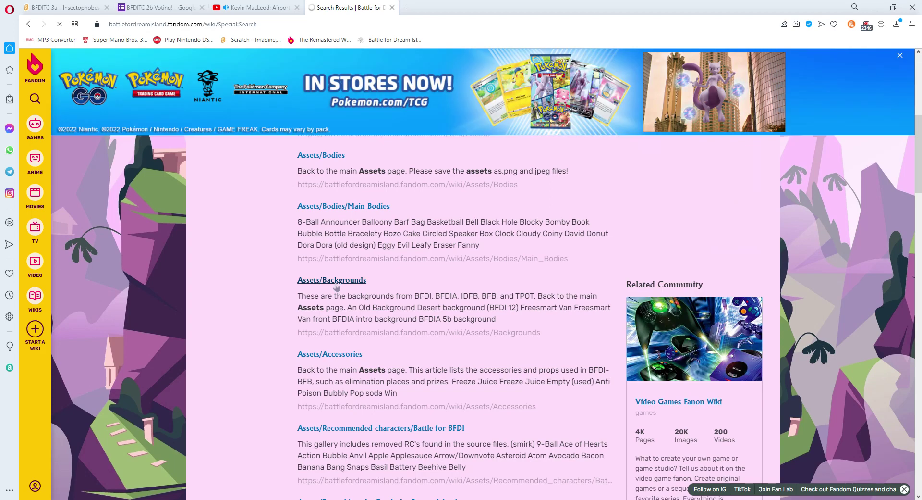
View the Space background from the Sky section full size, then close the wiki tab
scroll(337, 288, "down", 8)
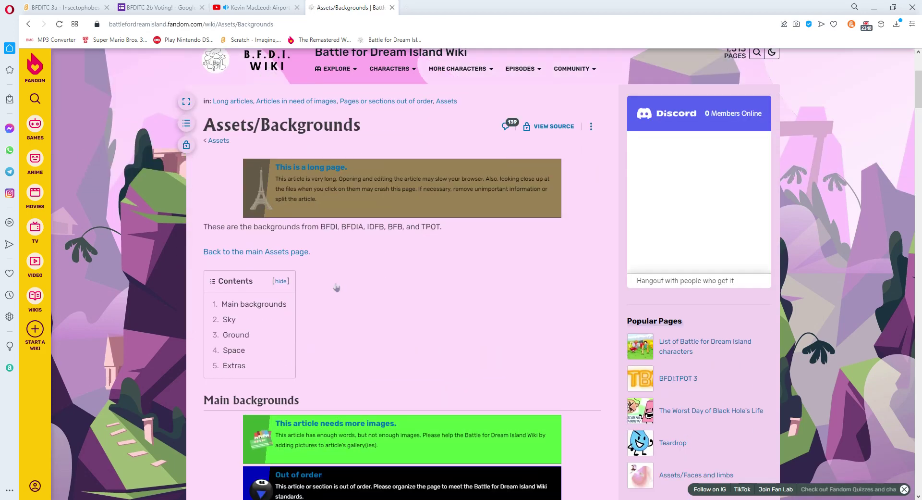
scroll(626, 233, "down", 4)
scroll(481, 216, "up", 6)
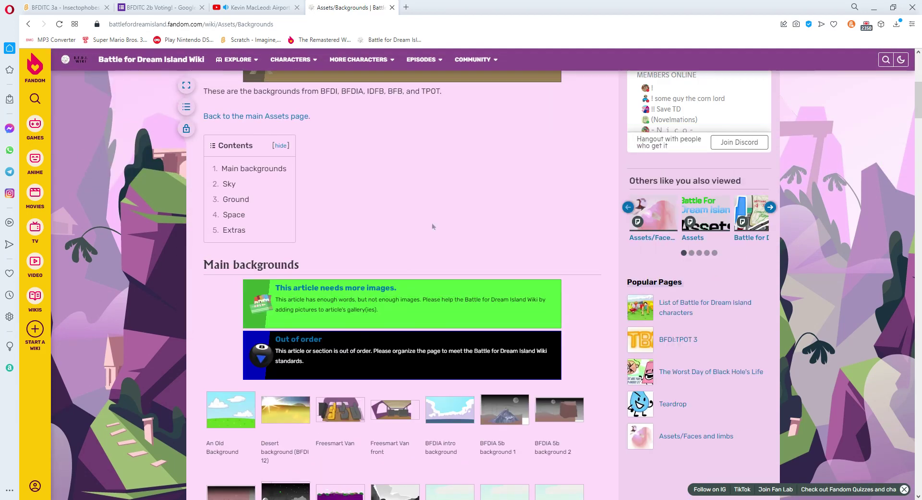
left_click(230, 184)
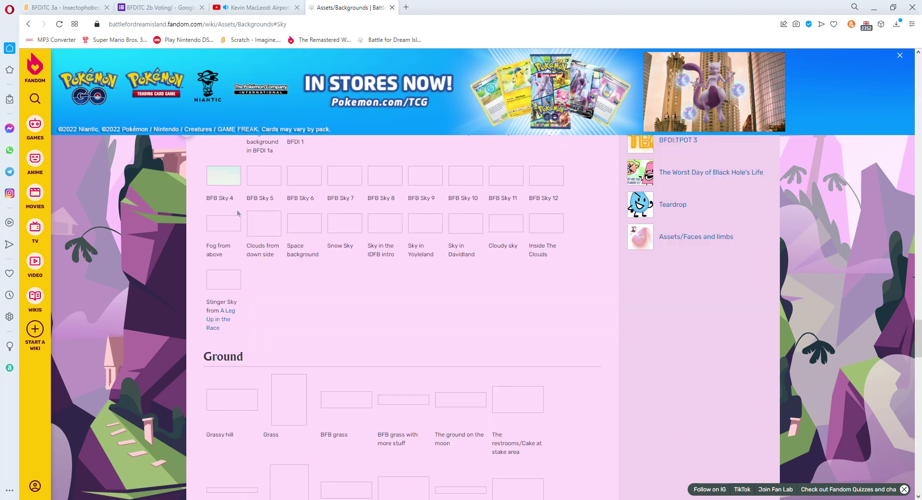
scroll(259, 319, "up", 2)
left_click(298, 303)
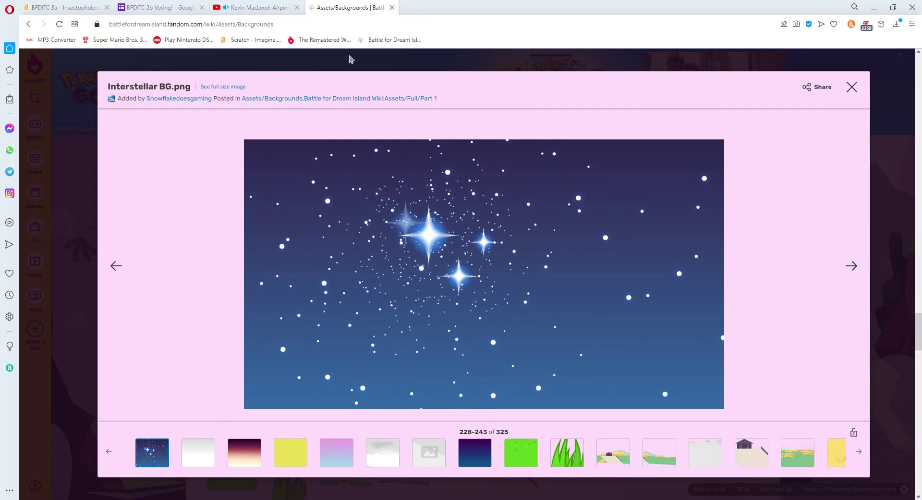
left_click(392, 7)
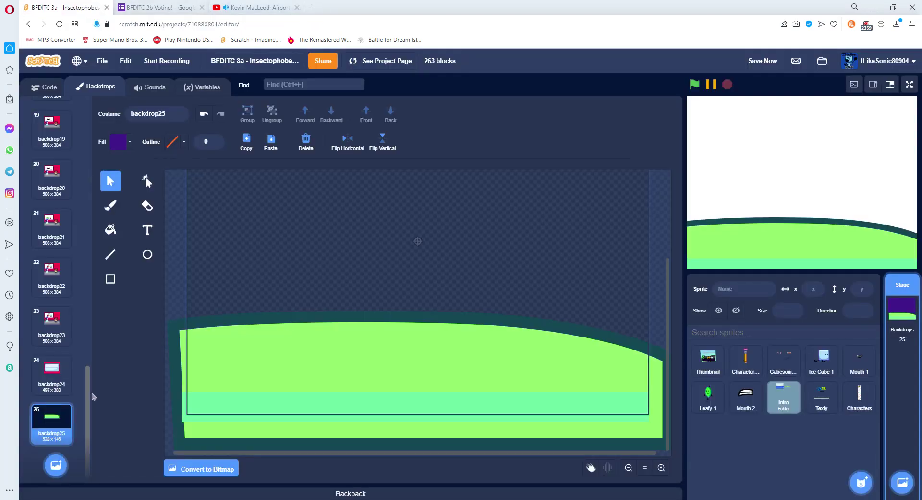
Open a new browser tab beside the Scratch editor
mouse_move(56, 465)
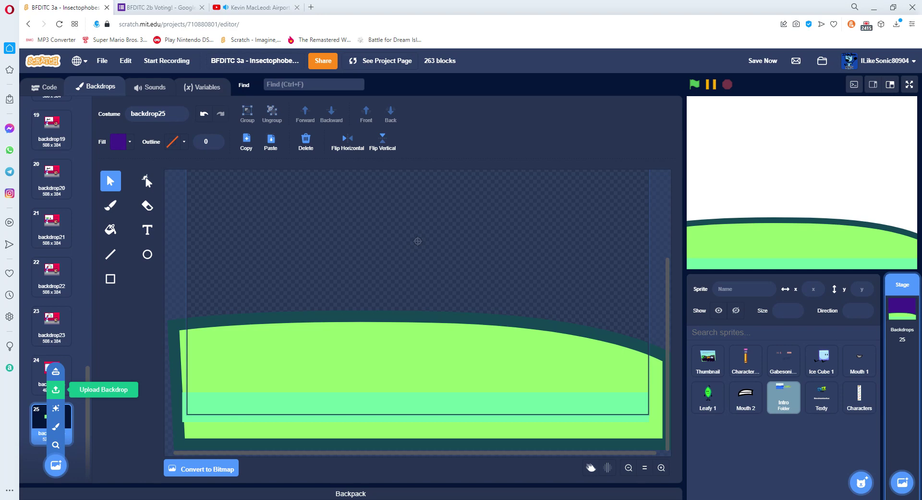
left_click(312, 8)
Load the wiki home page and search it for 'backgrou'
left_click(388, 40)
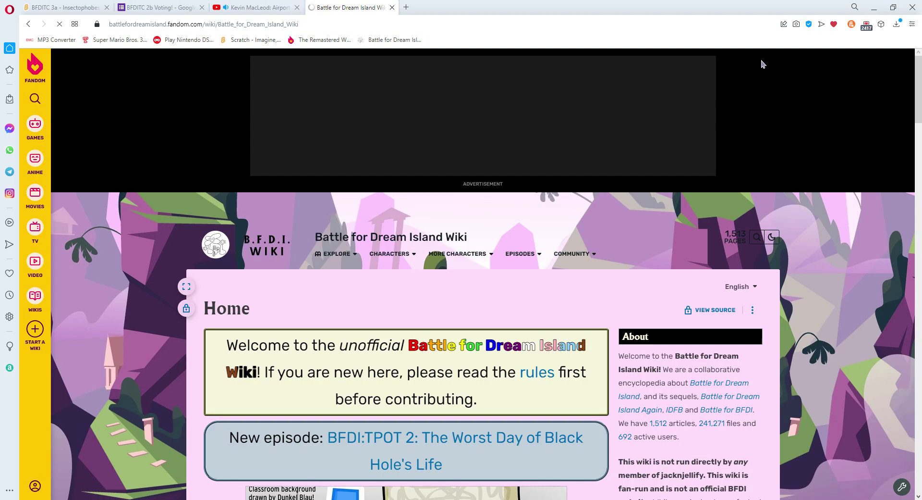
left_click(757, 239)
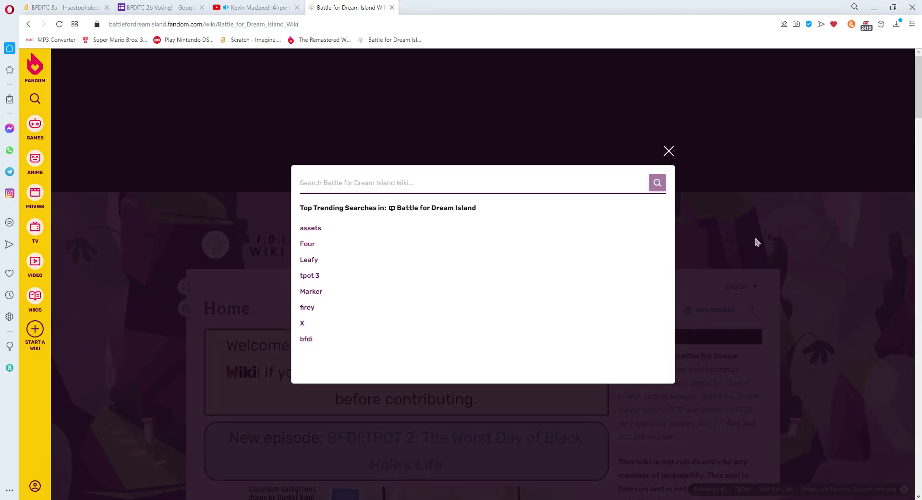
type("backgr")
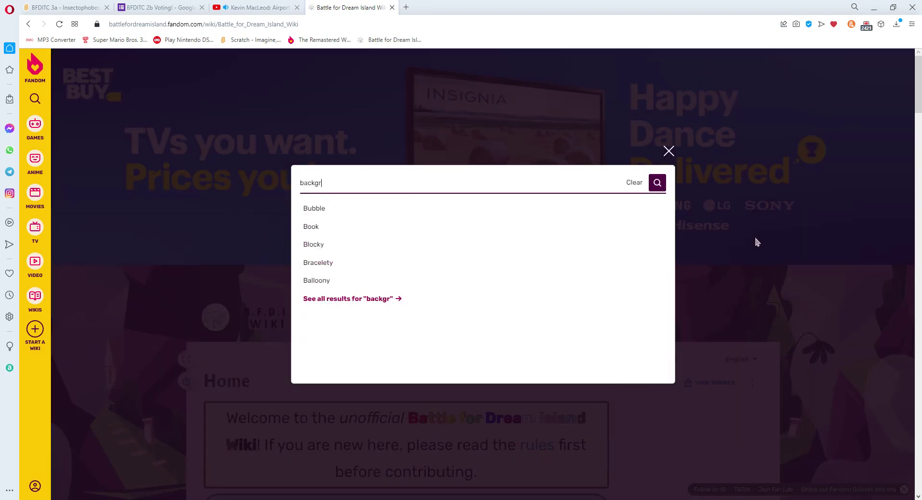
type("ounds")
key("Return")
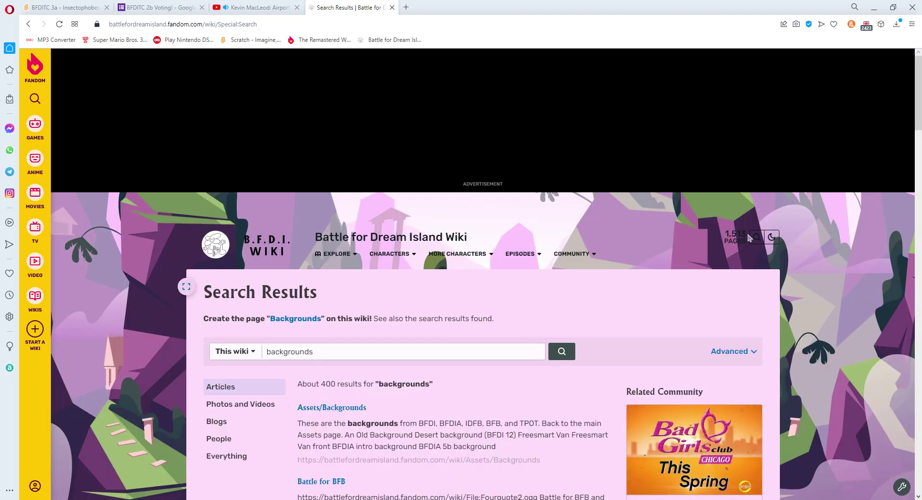
Open the Space background from the gallery's Sky section at full size
scroll(572, 370, "down", 7)
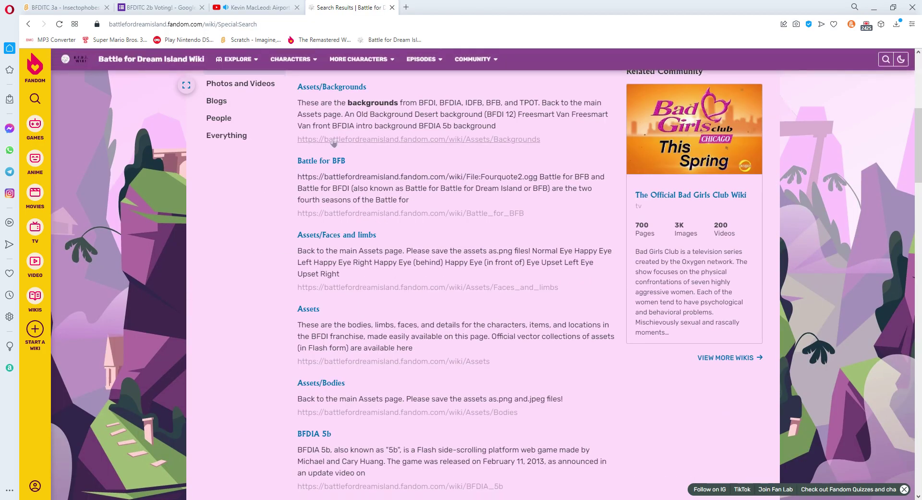
scroll(337, 308, "down", 3)
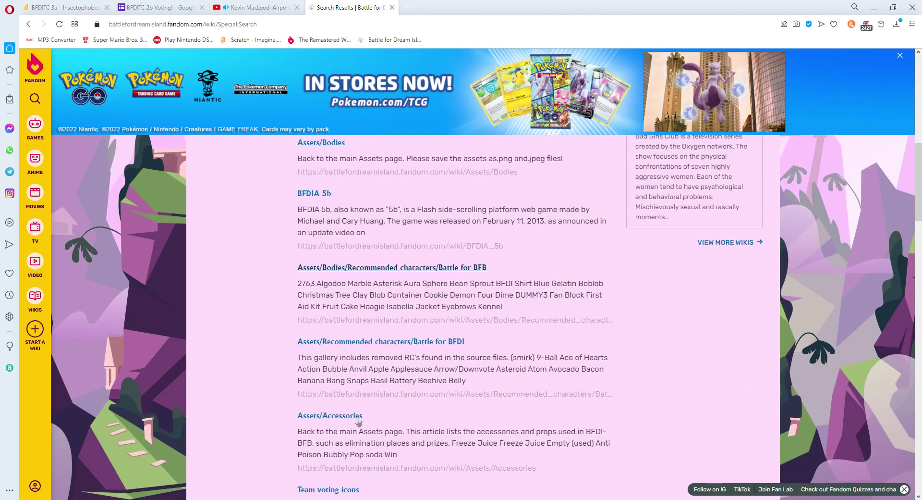
scroll(380, 364, "up", 10)
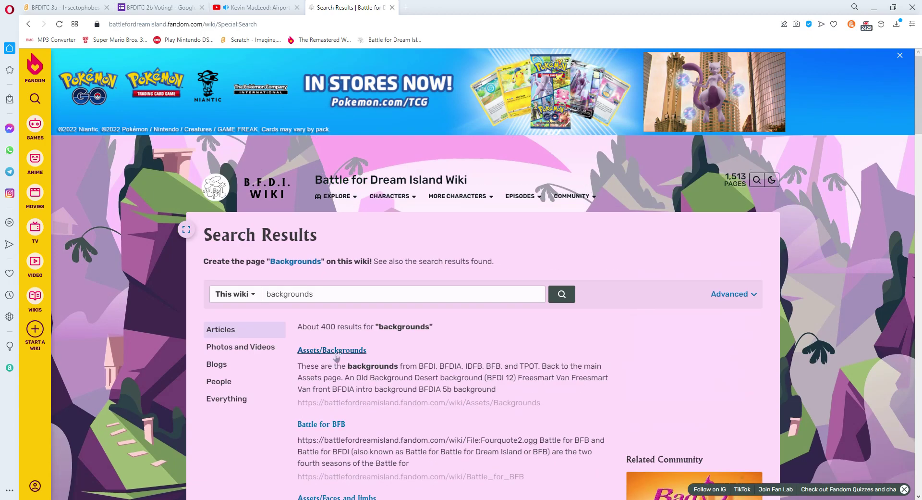
scroll(250, 201, "down", 6)
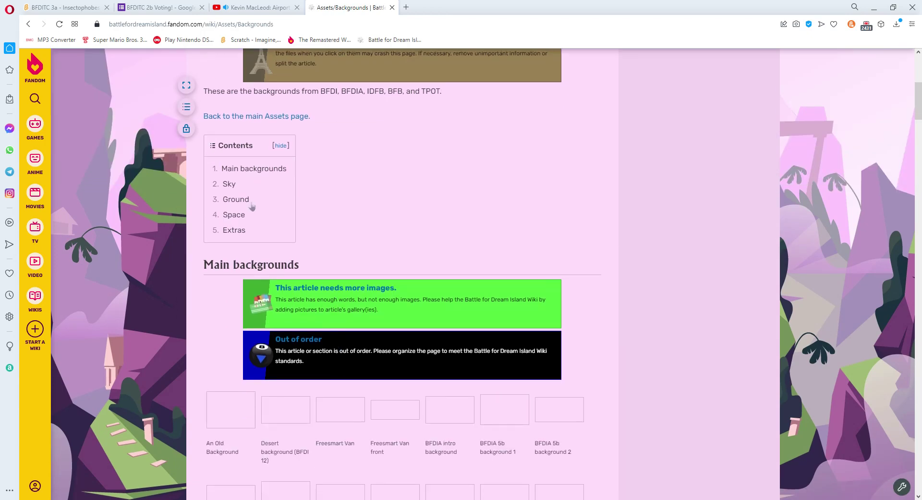
left_click(249, 188)
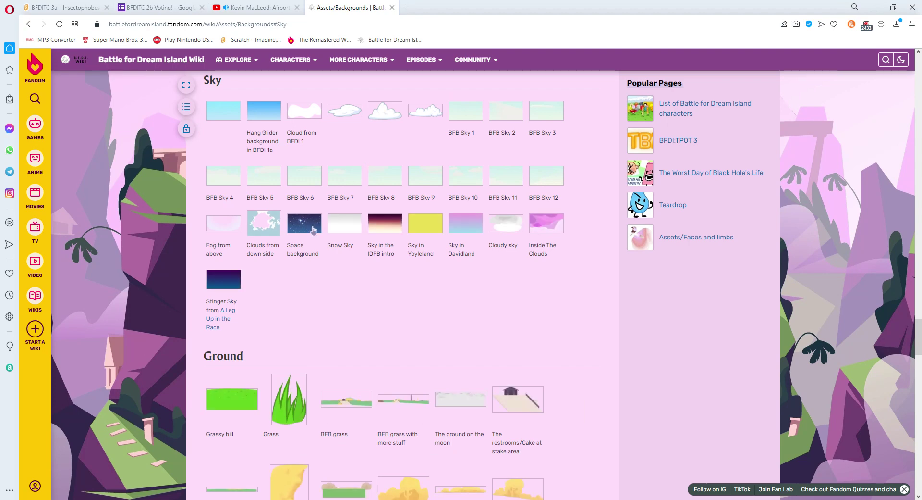
left_click(443, 210)
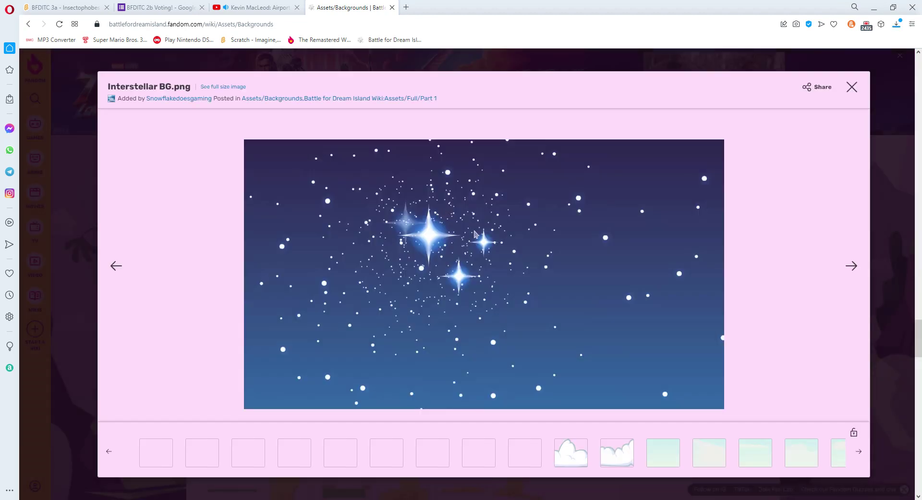
Check the Scratch editor, return to the Interstellar BG image, and open a blank tab
left_click(96, 7)
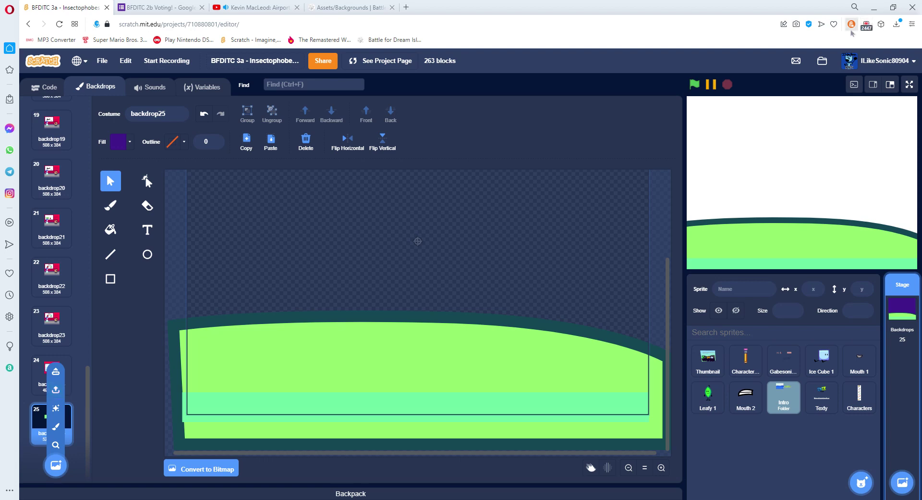
left_click(344, 5)
mouse_move(344, 195)
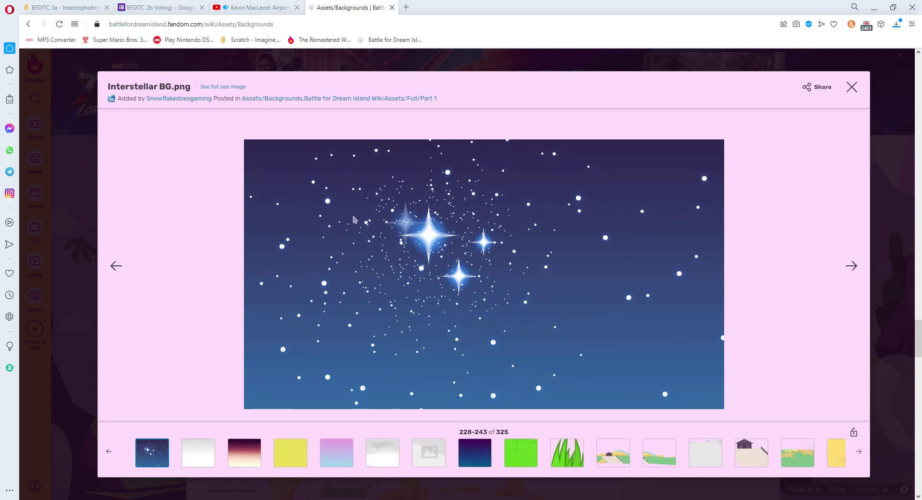
left_click(405, 8)
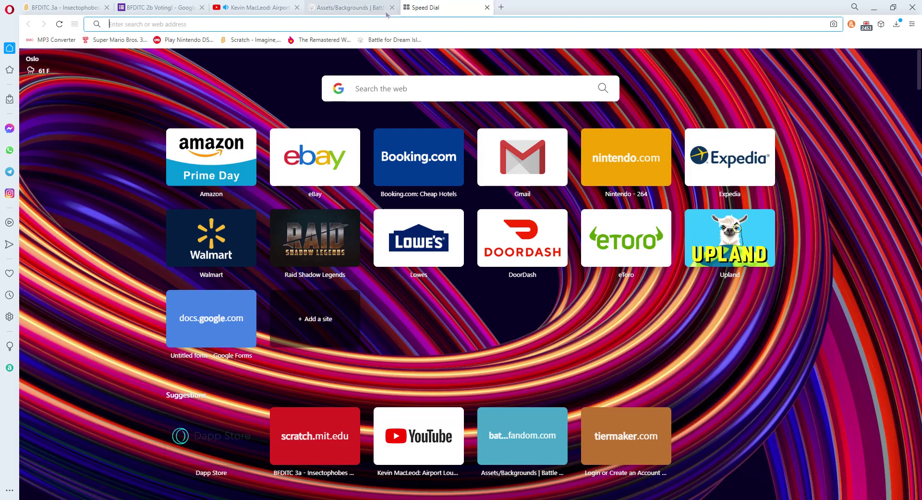
Search the web for 'webp to png' and open the CloudConvert WEBP to PNG converter
type("webp to png")
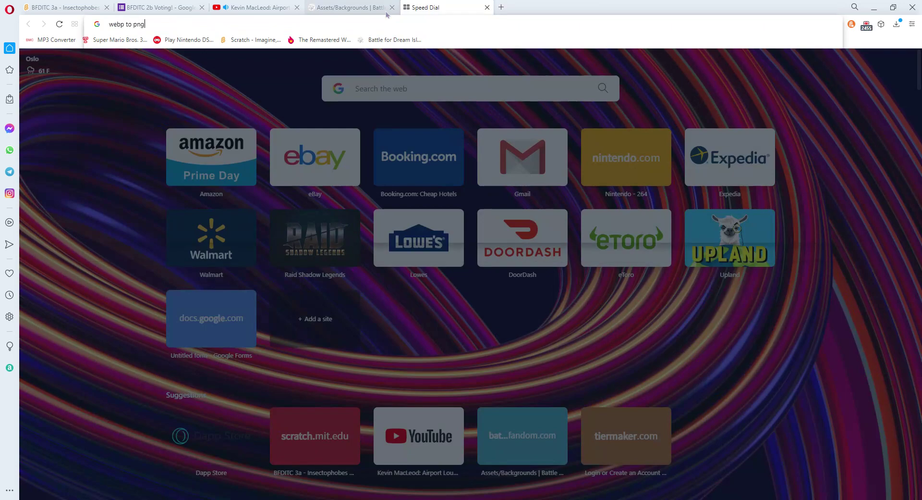
key("Return")
left_click(392, 7)
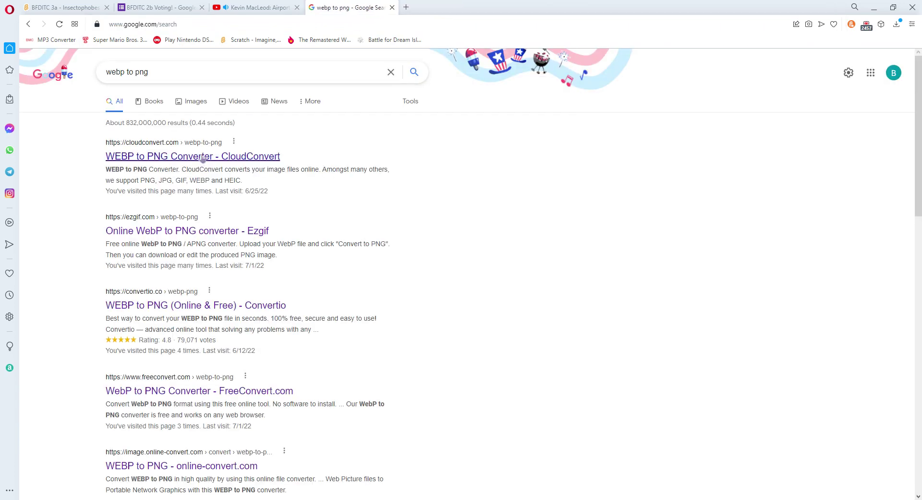
left_click(203, 158)
left_click(257, 7)
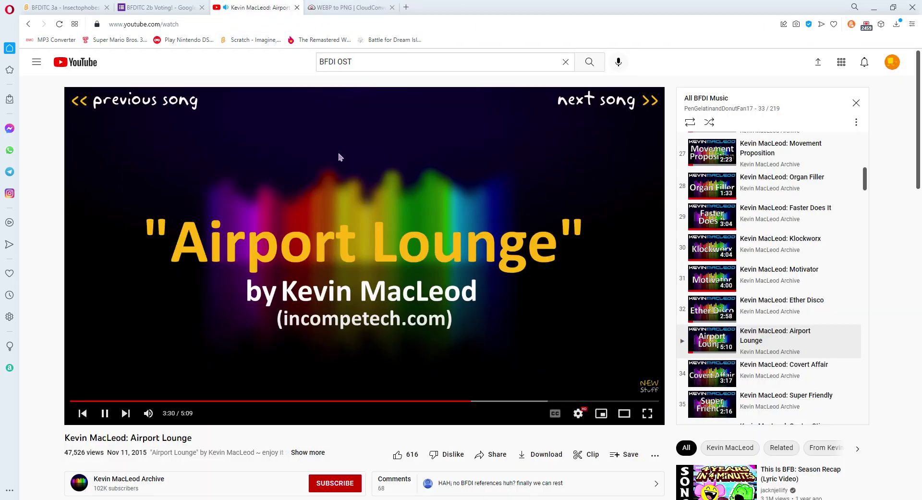
left_click(391, 5)
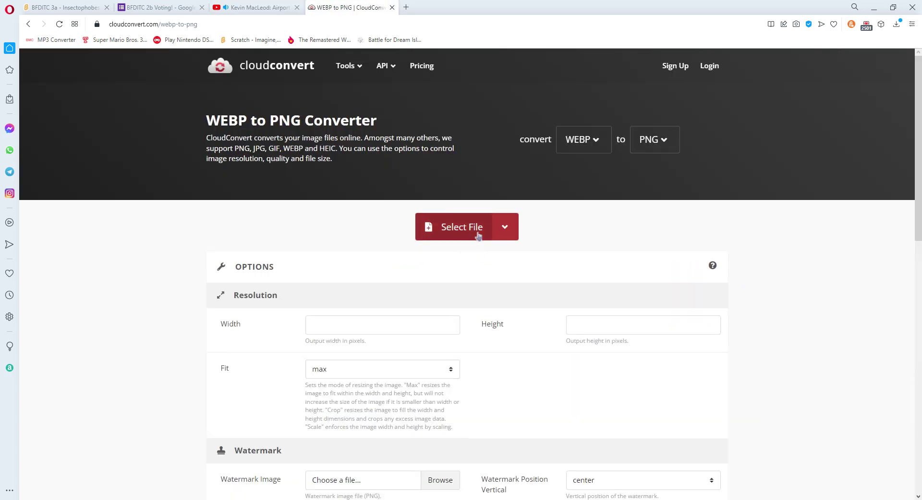
Convert Interstellar_BG (1).webp to PNG in CloudConvert, then close its tab
left_click(478, 235)
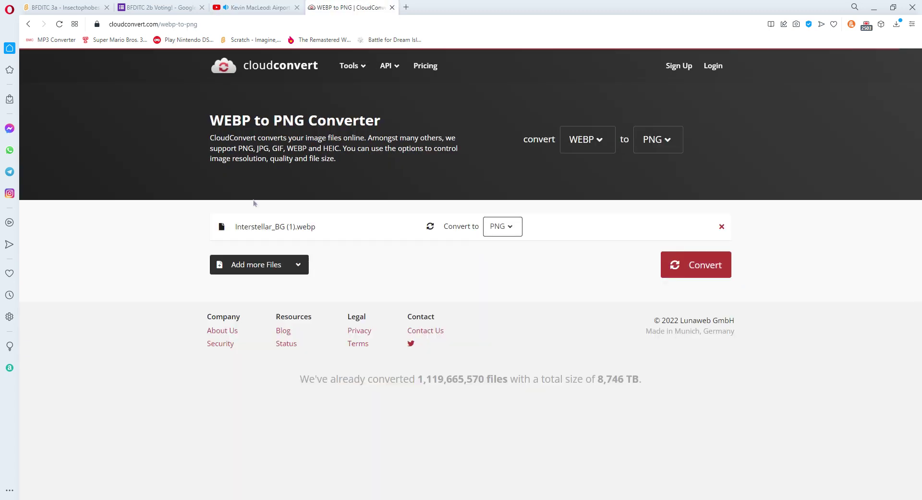
left_click(668, 261)
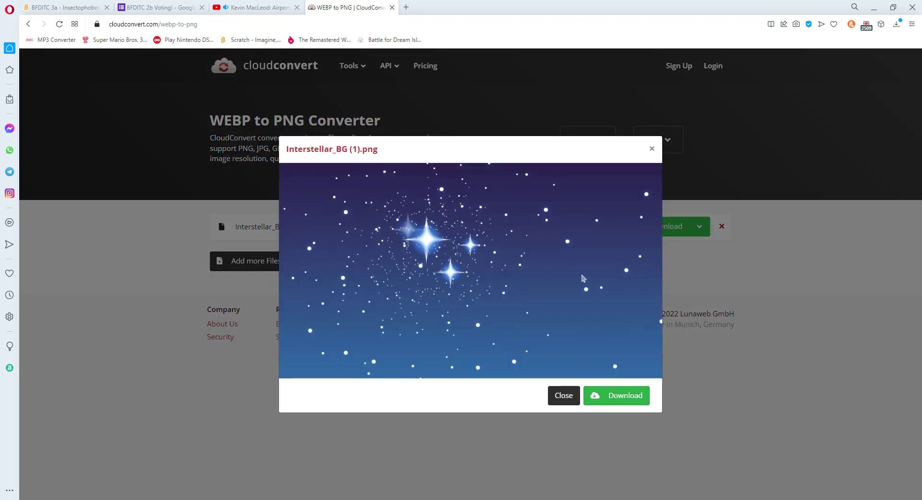
left_click(392, 7)
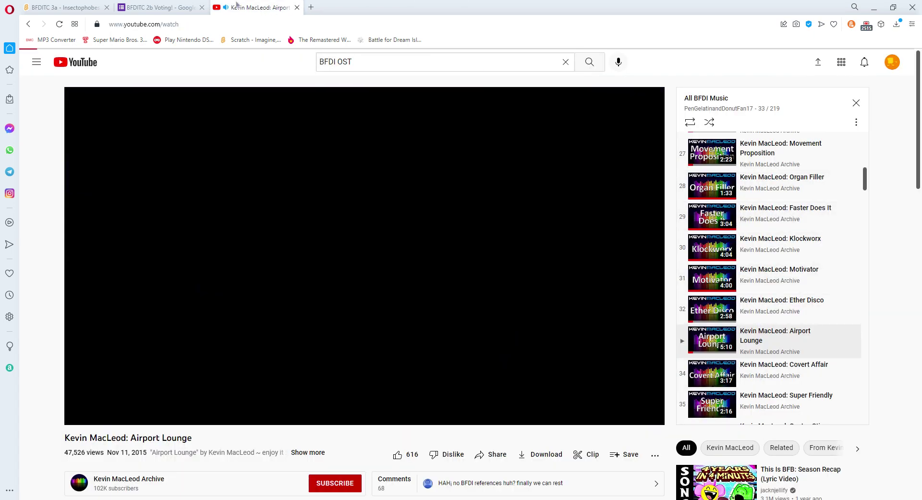
Upload the Interstellar_BG image, delete its separate backdrop, and paste it into backdrop25
left_click(33, 5)
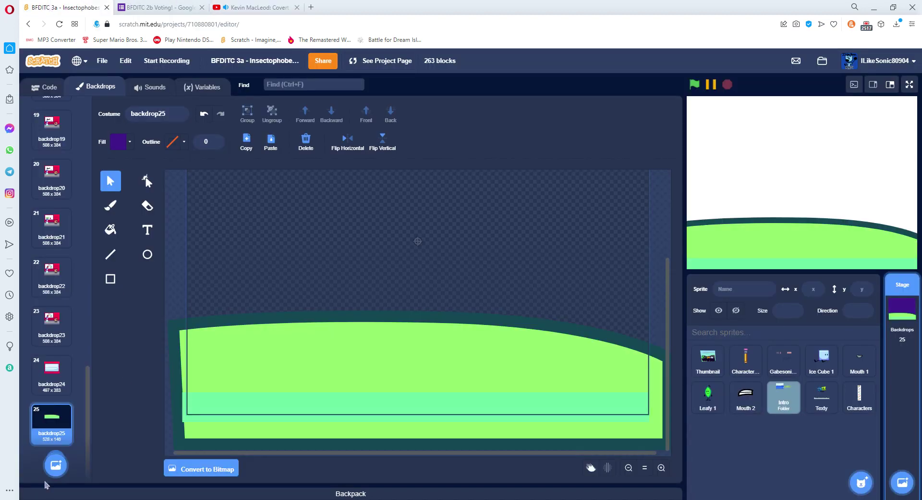
mouse_move(65, 393)
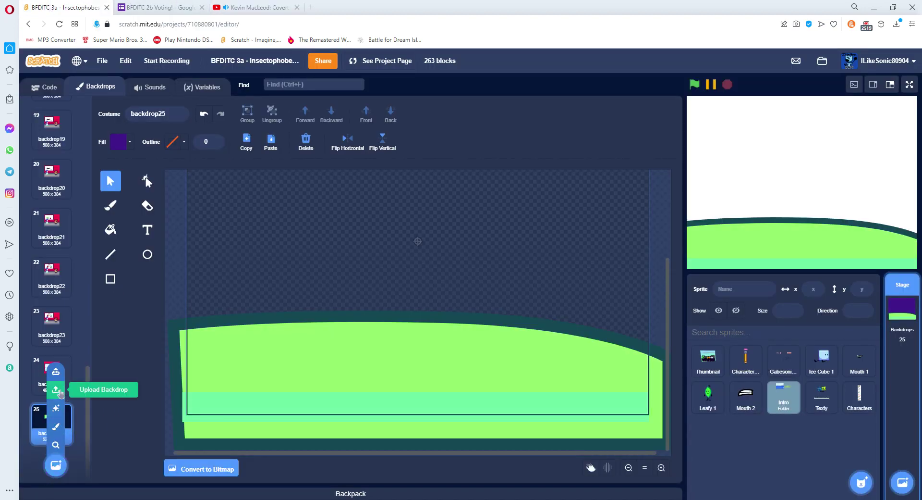
left_click(56, 390)
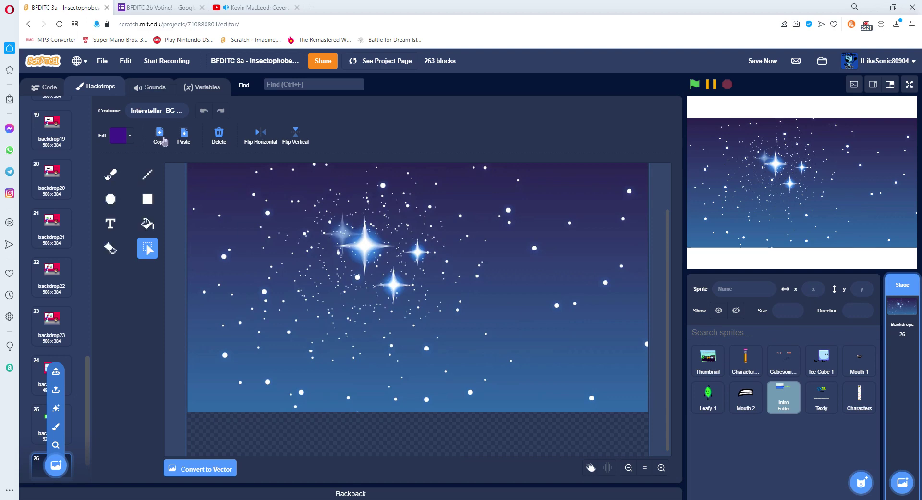
right_click(48, 413)
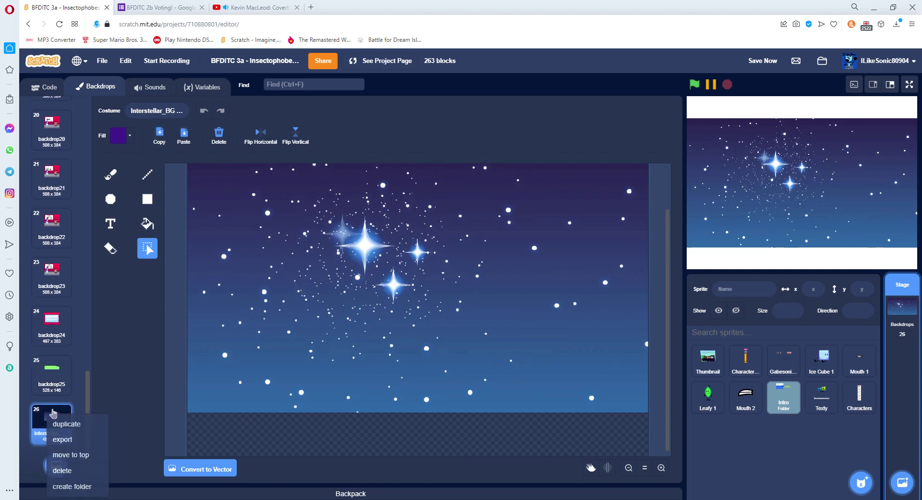
left_click(86, 471)
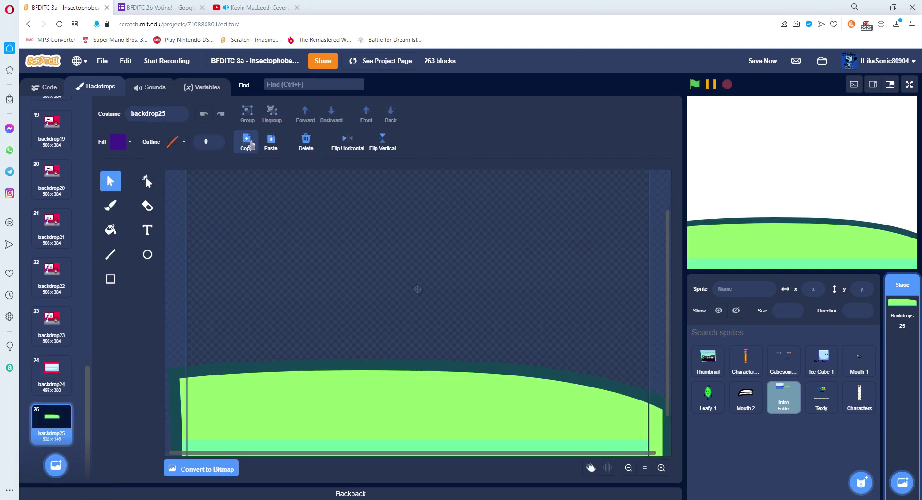
left_click(270, 142)
Enlarge the pasted starfield to cover the scene and send it behind the green hill
left_click(645, 469)
mouse_move(530, 235)
left_mouse_down()
mouse_move(555, 212)
mouse_move(531, 246)
left_mouse_up()
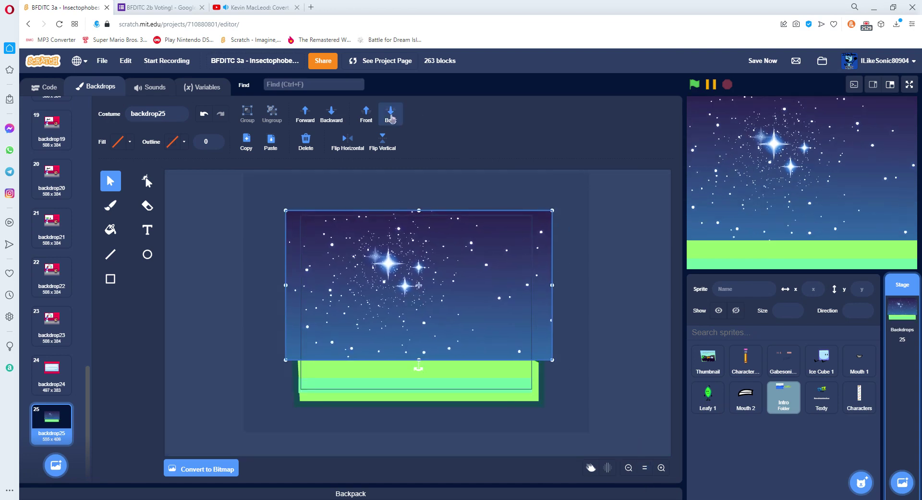
left_click(391, 115)
left_click(600, 390)
left_click(660, 467)
Shift the green hill's fill hue to a brighter green
left_click(601, 428)
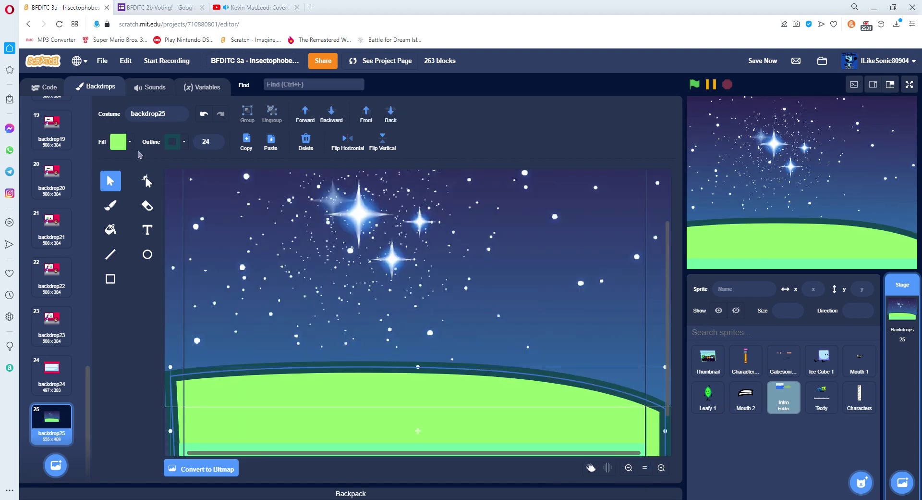
left_click(118, 141)
left_click_drag(106, 198, 135, 225)
scroll(222, 397, "down", 1)
Recolour the pale green strip to a saturated bright aqua
left_click(223, 398)
left_click(121, 145)
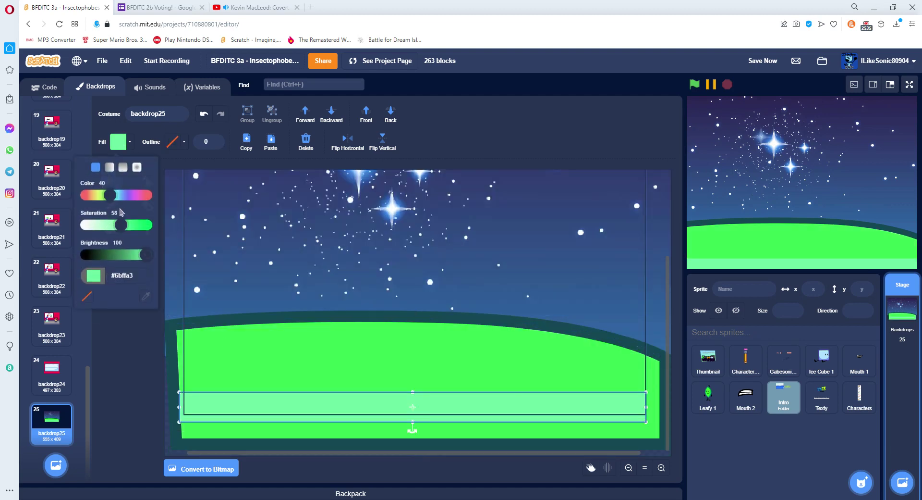
left_click_drag(110, 195, 118, 195)
left_click_drag(121, 225, 138, 225)
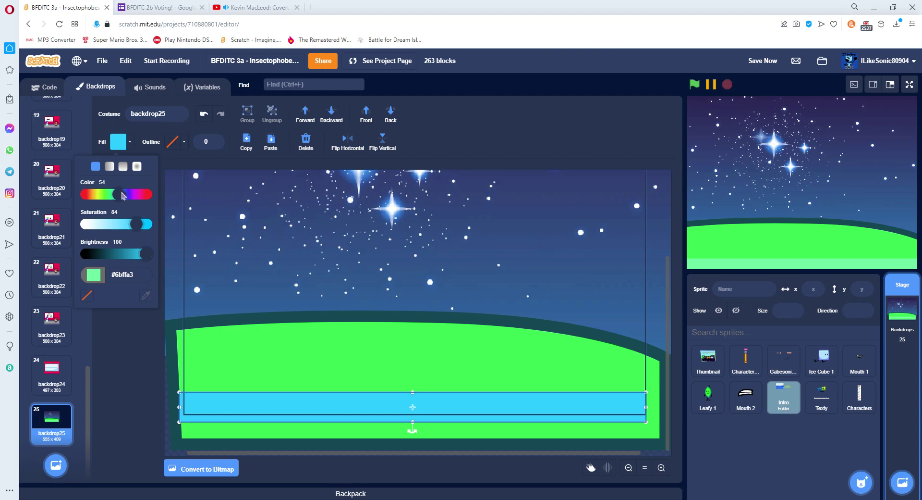
left_click_drag(123, 195, 115, 194)
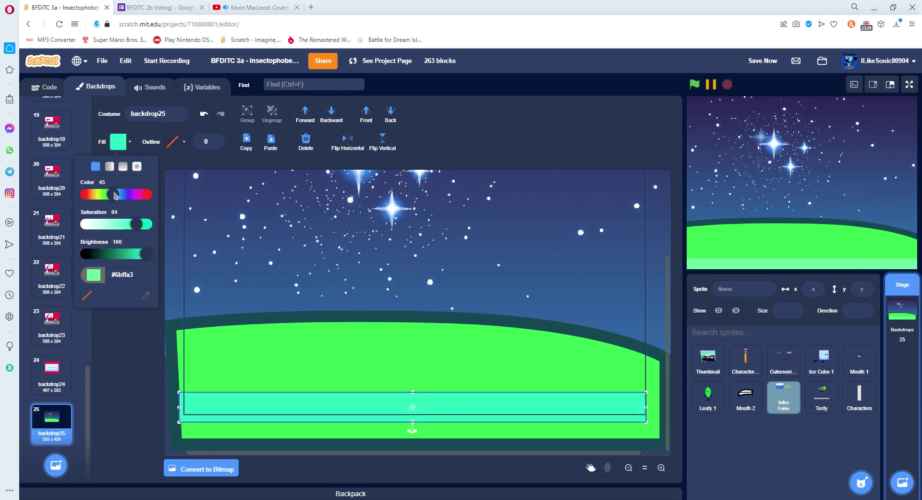
Give the green hill a darker outline colour
left_click(225, 334)
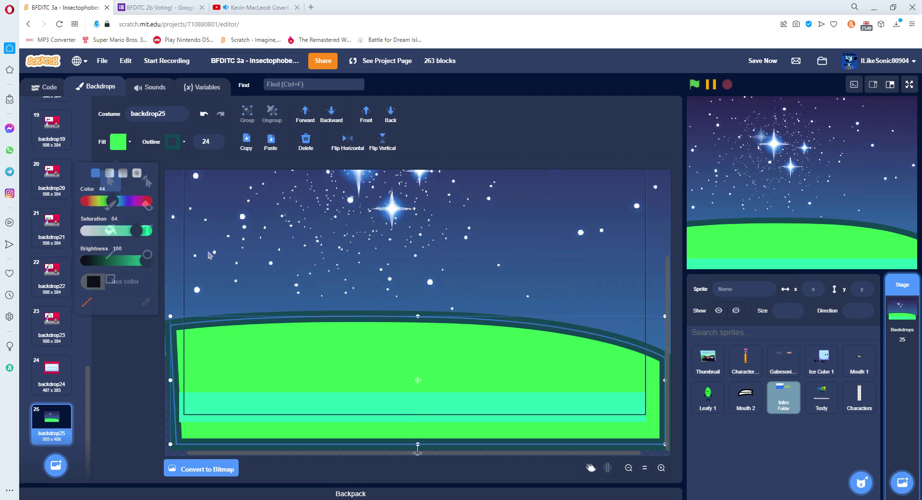
left_click(172, 142)
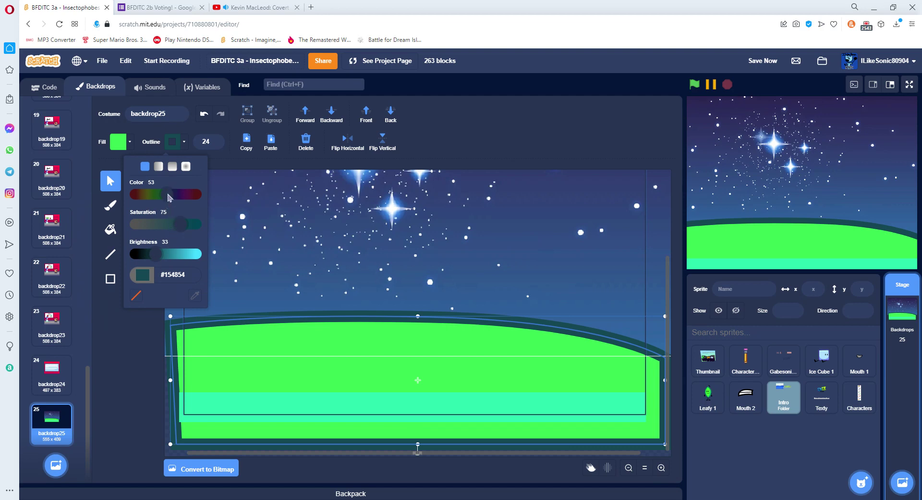
left_click_drag(168, 197, 172, 197)
left_click_drag(149, 257, 155, 257)
scroll(282, 200, "up", 3)
left_click(285, 180)
scroll(286, 180, "down", 3)
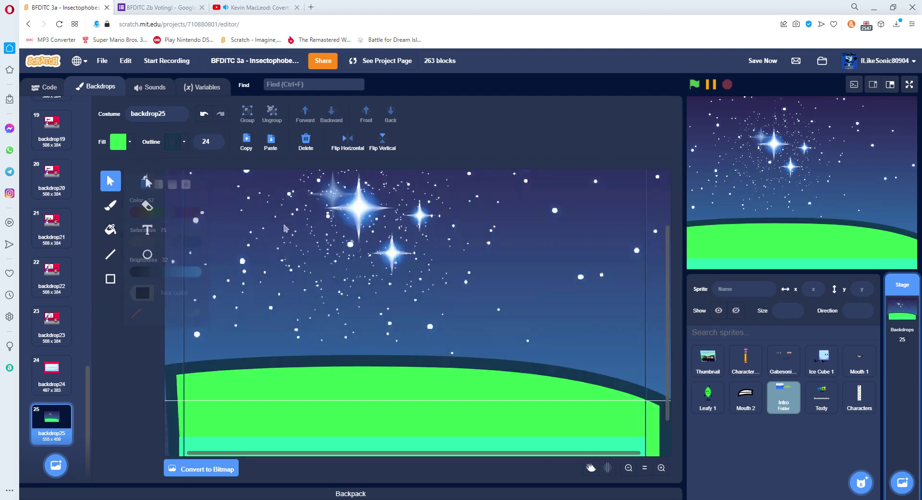
Paste the Pencil costume into backdrop25, resize and rotate it, and stand it on the hill
left_click(745, 361)
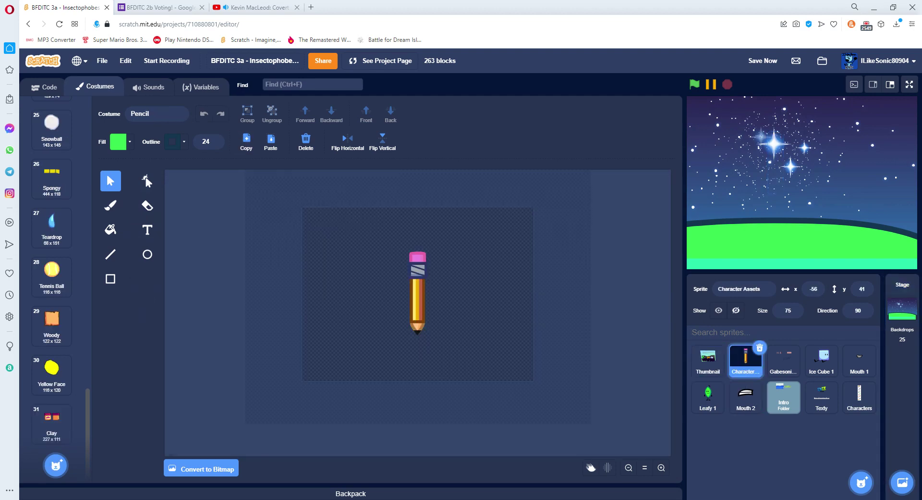
left_click(910, 317)
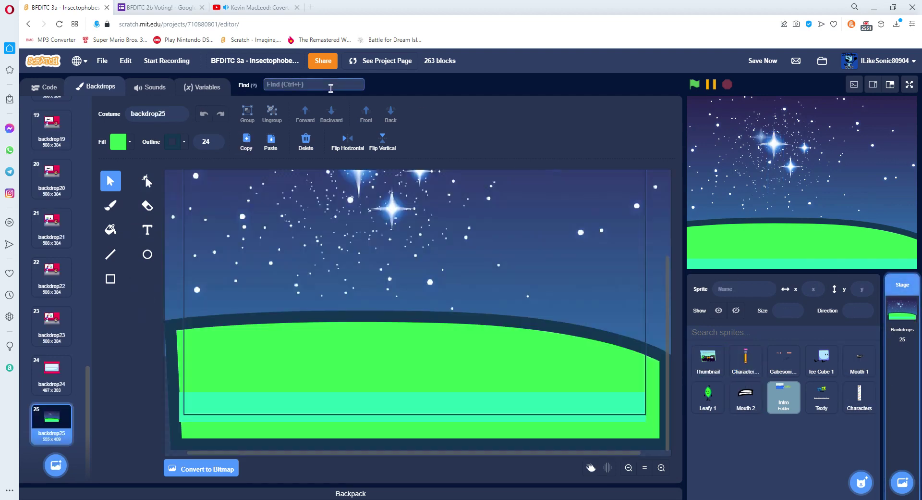
left_click(270, 141)
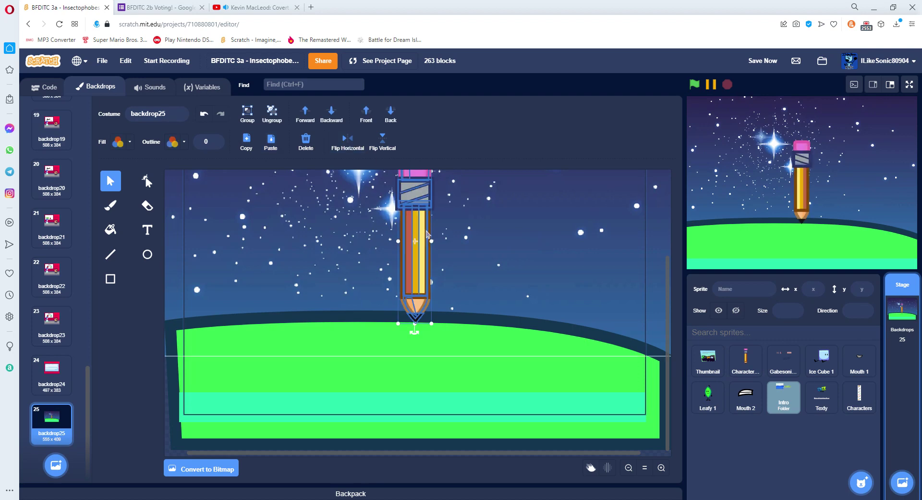
left_click_drag(433, 324, 445, 383)
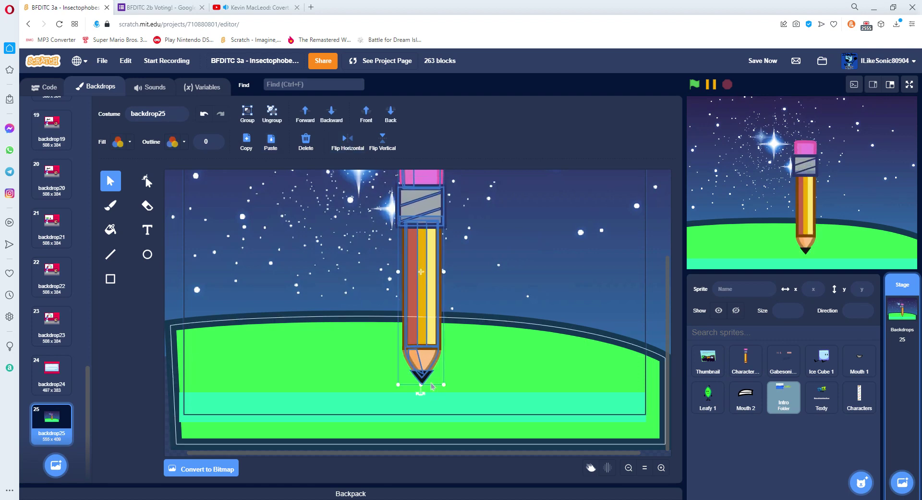
scroll(365, 353, "up", 2)
mouse_move(426, 351)
left_mouse_down()
mouse_move(361, 354)
mouse_move(336, 402)
left_mouse_up()
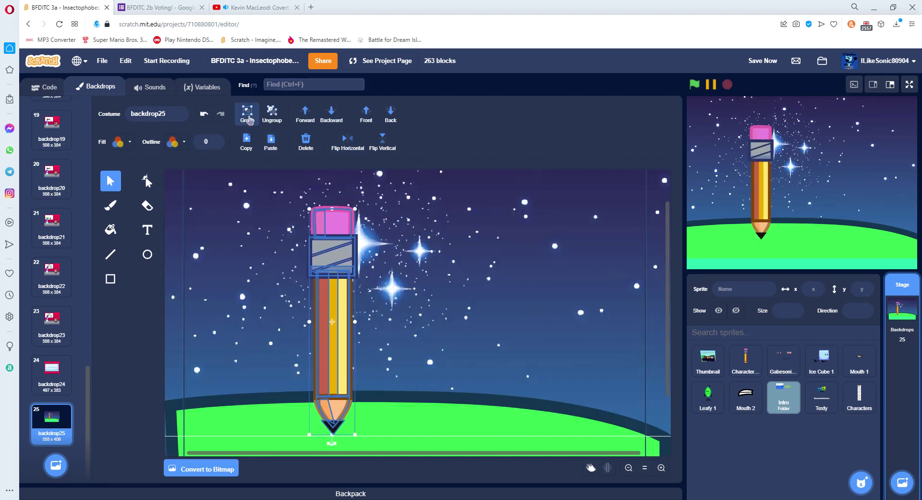
left_click_drag(356, 209, 352, 224)
scroll(343, 288, "down", 2)
mouse_move(330, 363)
left_mouse_down()
mouse_move(347, 337)
mouse_move(325, 323)
left_mouse_up()
left_click(310, 345)
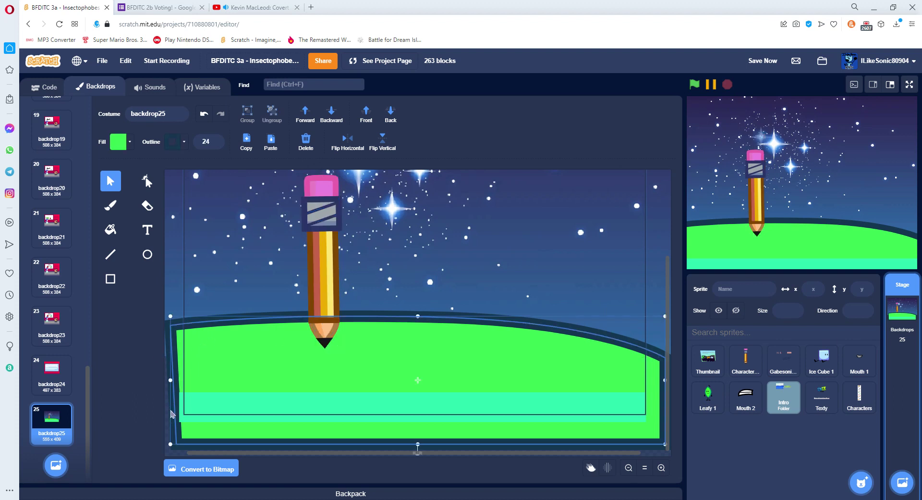
Browse the Gabesonic Assets and Character Assets costumes, then return to the stage backdrops
left_click(783, 359)
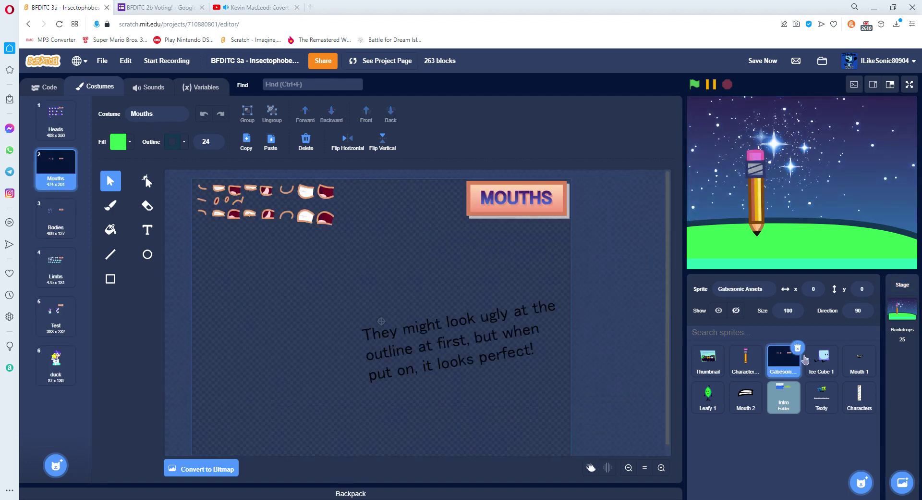
left_click(756, 362)
left_click(910, 352)
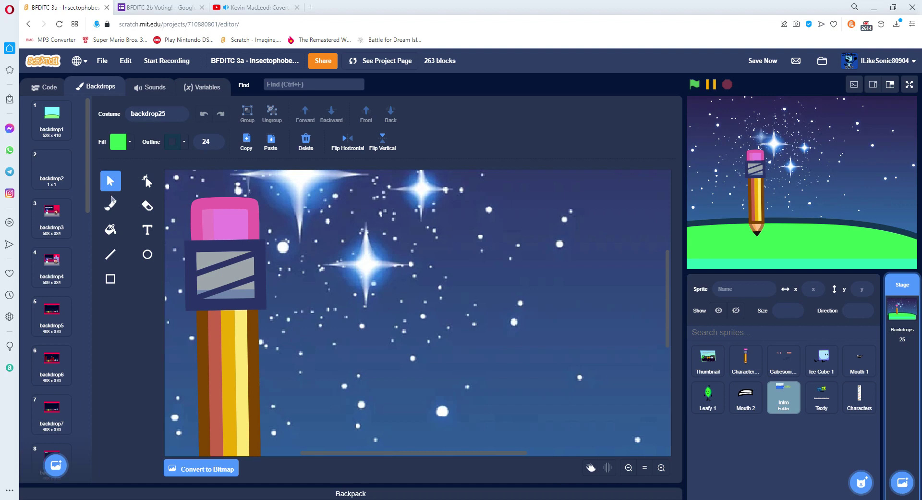
Set the brush to black with size 10
left_click(112, 200)
left_click(129, 141)
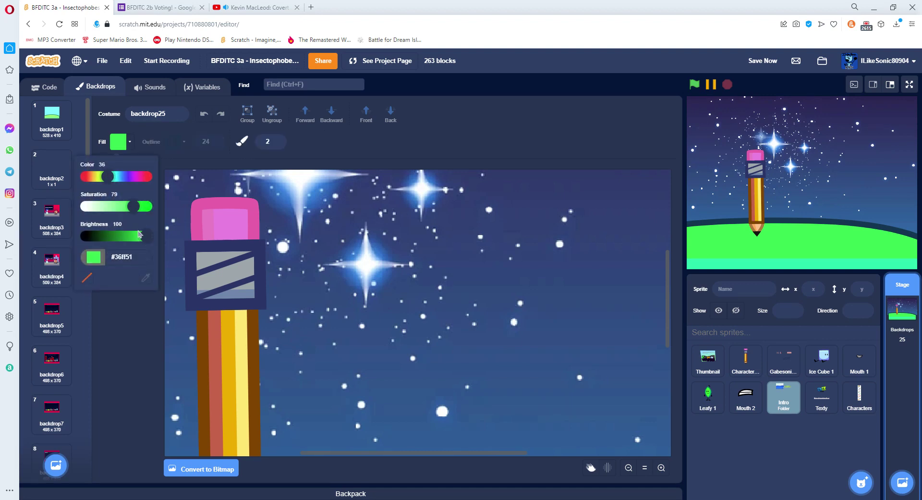
left_click_drag(147, 236, 85, 235)
scroll(253, 248, "down", 3)
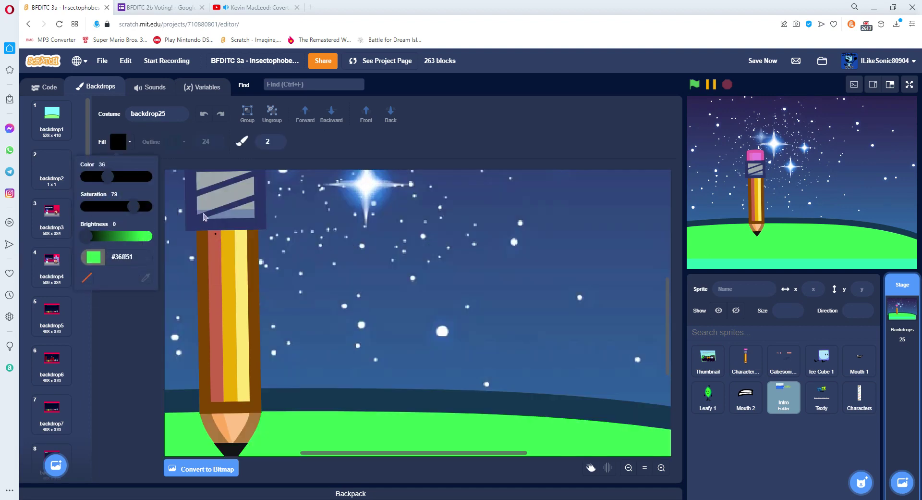
double_click(275, 140)
type("10")
Paint the pencil's black brow and eye, and a black-filled mouth
left_click_drag(210, 251, 249, 211)
mouse_move(249, 262)
left_mouse_down()
mouse_move(251, 292)
mouse_move(233, 299)
mouse_move(255, 354)
mouse_move(252, 304)
mouse_move(261, 326)
left_mouse_up()
left_click(110, 229)
left_click(236, 322)
left_click(111, 181)
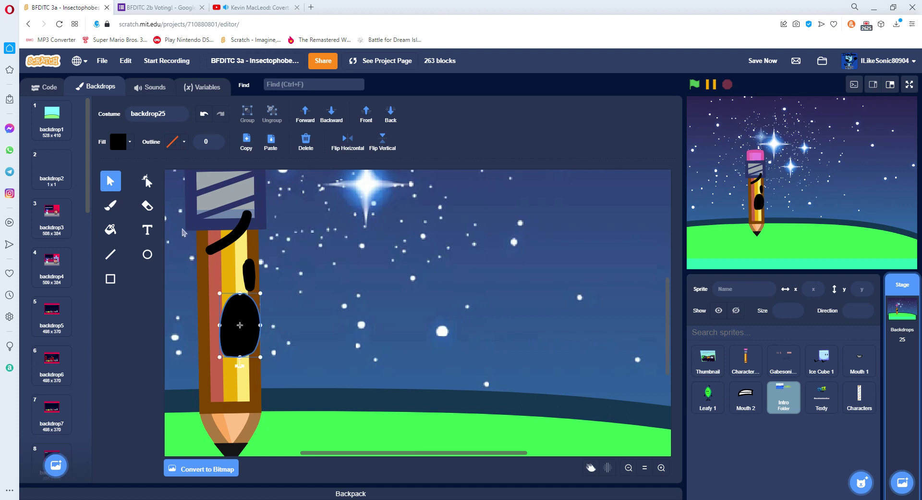
Paint the pencil's two arms with hands and two legs with feet
key("b")
left_click_drag(330, 452, 280, 452)
left_click(317, 333)
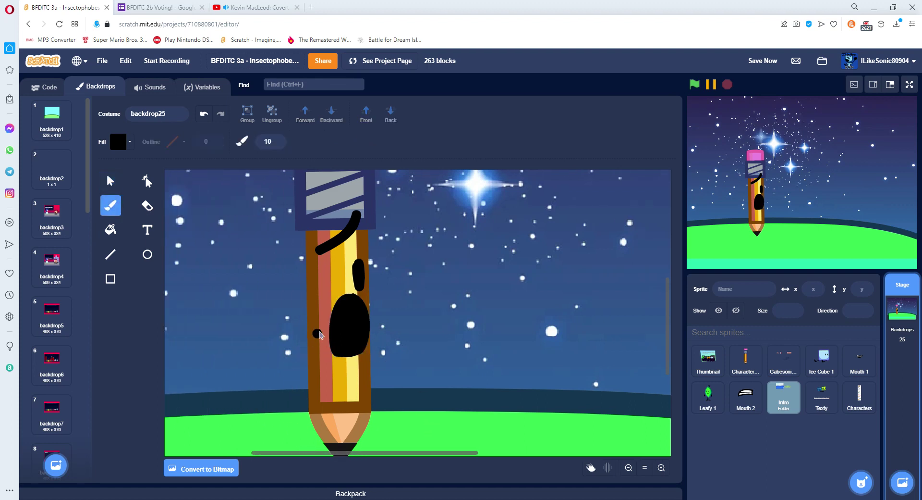
mouse_move(320, 335)
left_mouse_down()
mouse_move(265, 305)
mouse_move(262, 314)
left_mouse_up()
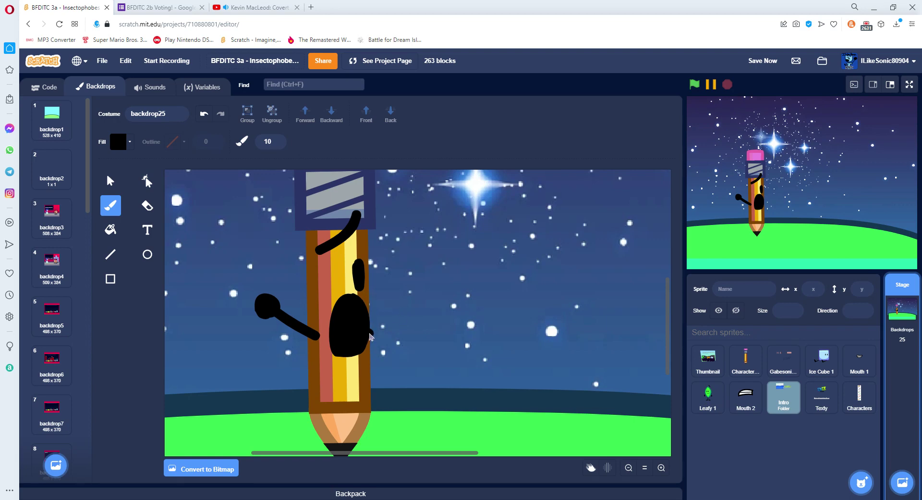
left_click_drag(370, 336, 413, 310)
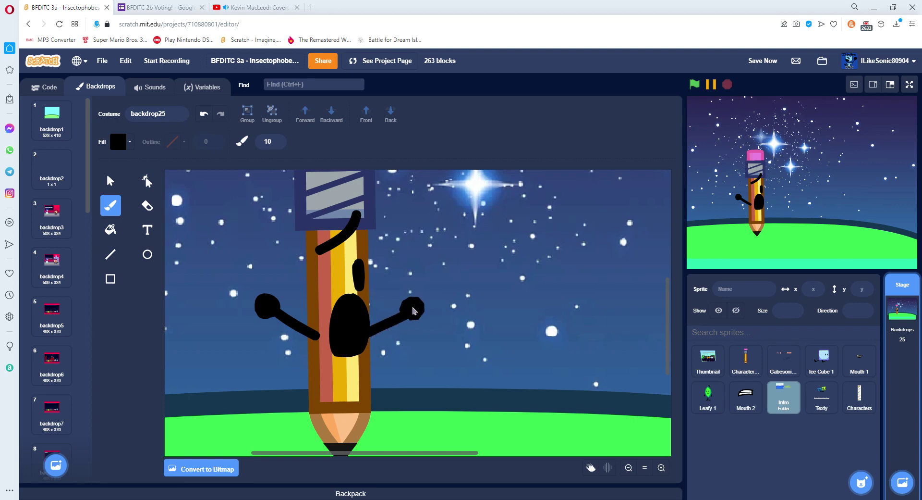
scroll(413, 310, "down", 3)
left_click_drag(330, 294, 314, 353)
mouse_move(356, 288)
left_mouse_down()
mouse_move(349, 340)
mouse_move(360, 334)
left_mouse_up()
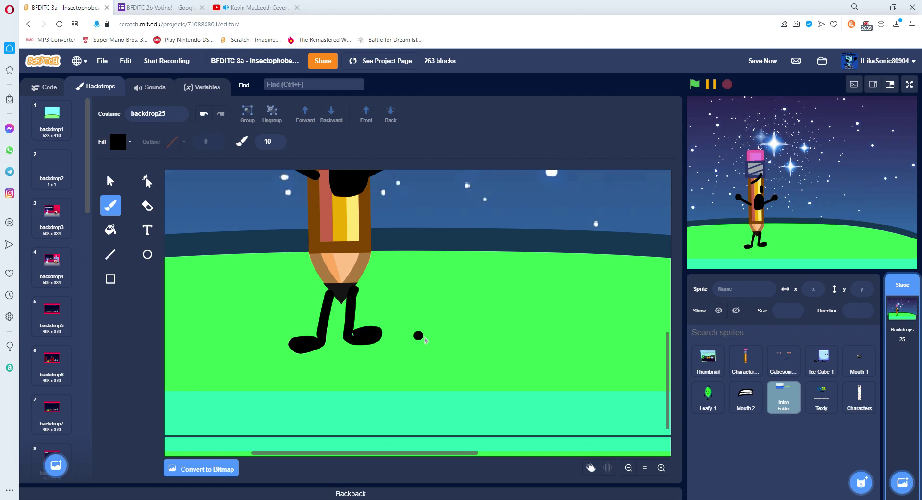
scroll(418, 333, "up", 3)
Open the Character Assets costumes with the Select tool active
left_click(746, 359)
left_click(111, 183)
scroll(60, 194, "down", 15)
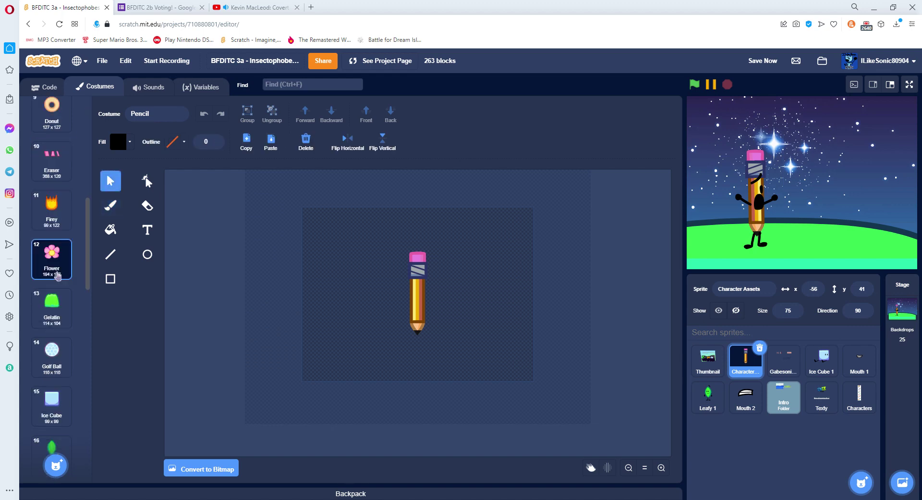
Copy the Match costume into backdrop25 and move it right of the pencil
left_click(61, 193)
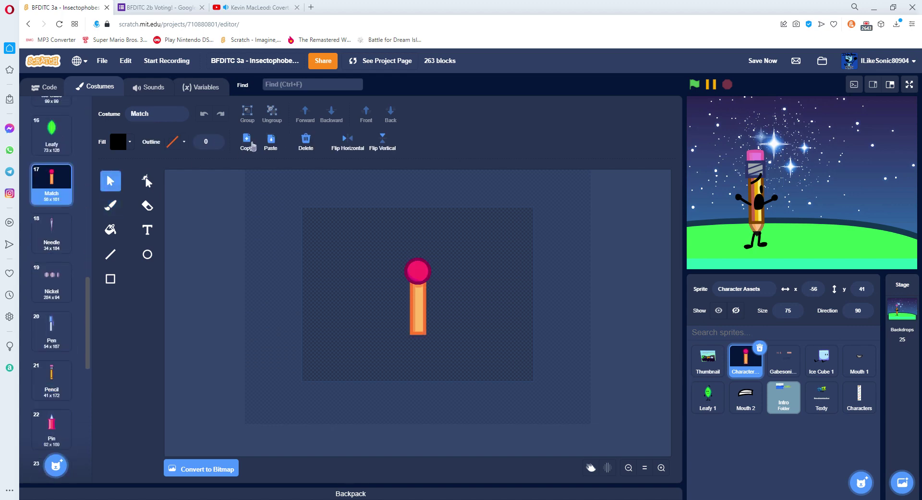
left_click(246, 142)
left_click(898, 347)
left_click(283, 146)
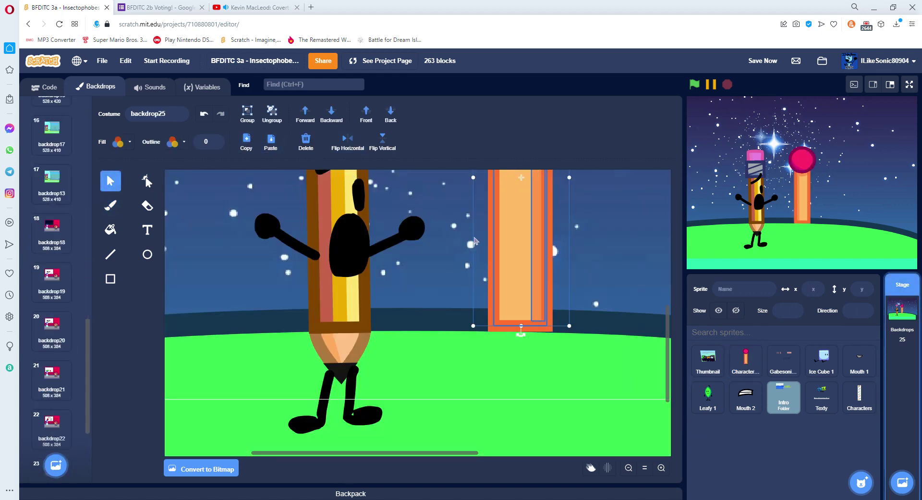
left_click(645, 467)
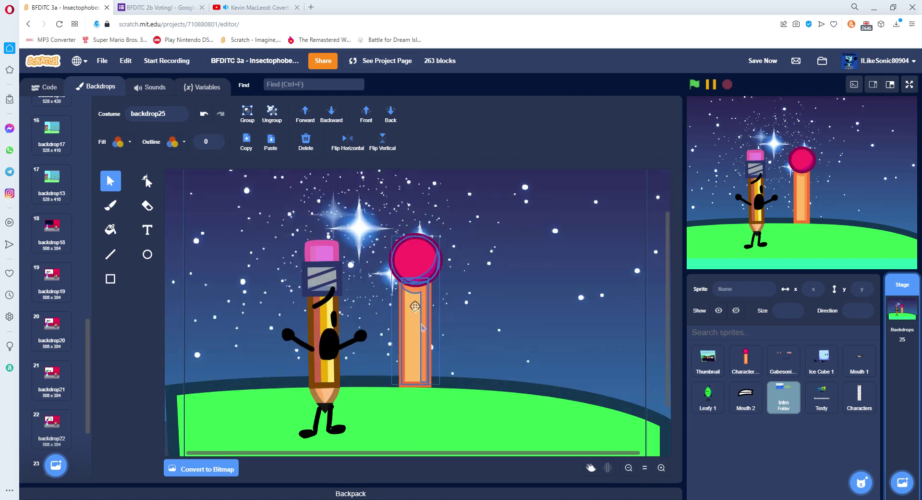
left_click_drag(415, 336, 477, 354)
left_click(473, 415)
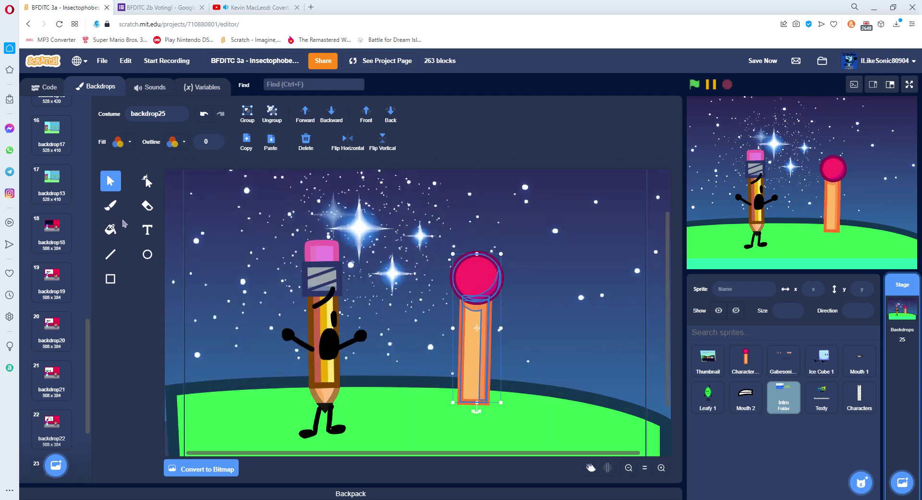
Brush a black oval mouth, an eyebrow and an eye onto the match
left_click(111, 205)
left_click(662, 468)
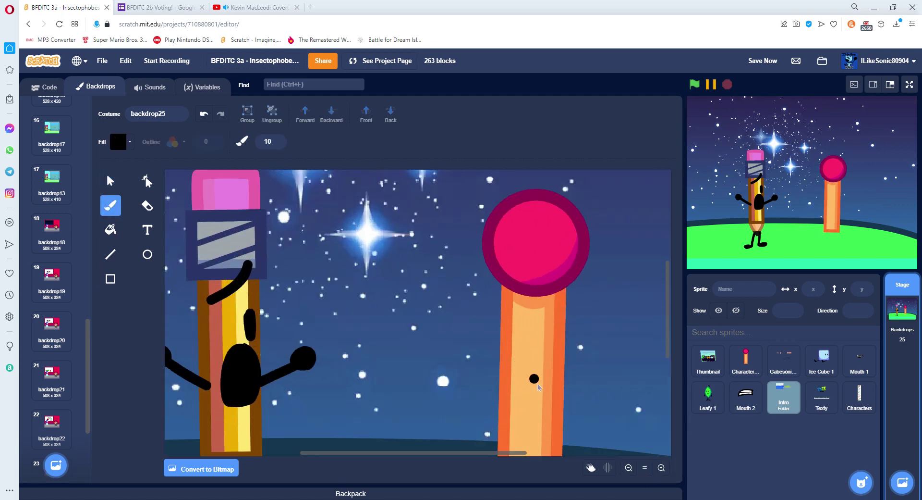
scroll(527, 366, "down", 1)
mouse_move(531, 319)
left_mouse_down()
mouse_move(509, 342)
mouse_move(541, 329)
left_mouse_up()
mouse_move(523, 239)
left_mouse_down()
mouse_move(558, 268)
mouse_move(517, 289)
mouse_move(518, 275)
left_mouse_up()
key("ctrl+z")
Paint the match's legs, a round-handed right arm and a zigzag left arm
scroll(636, 329, "down", 3)
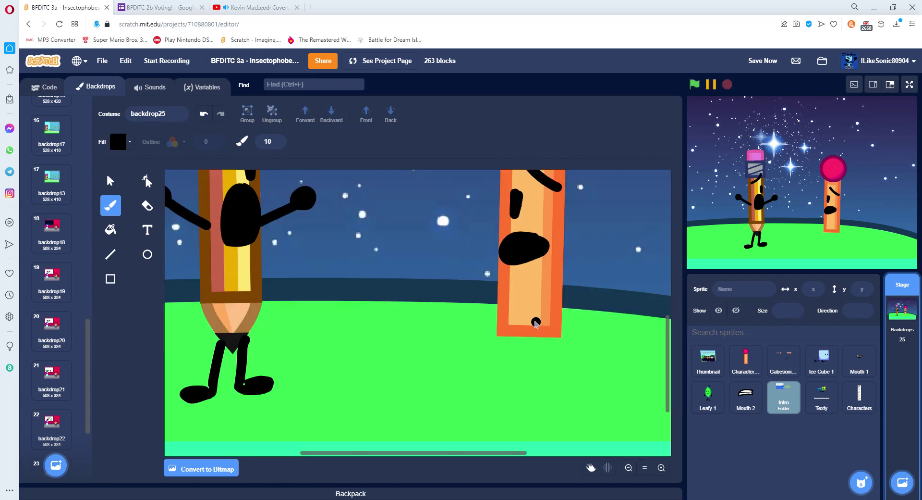
mouse_move(533, 327)
left_mouse_down()
mouse_move(534, 354)
mouse_move(571, 379)
mouse_move(542, 382)
left_mouse_up()
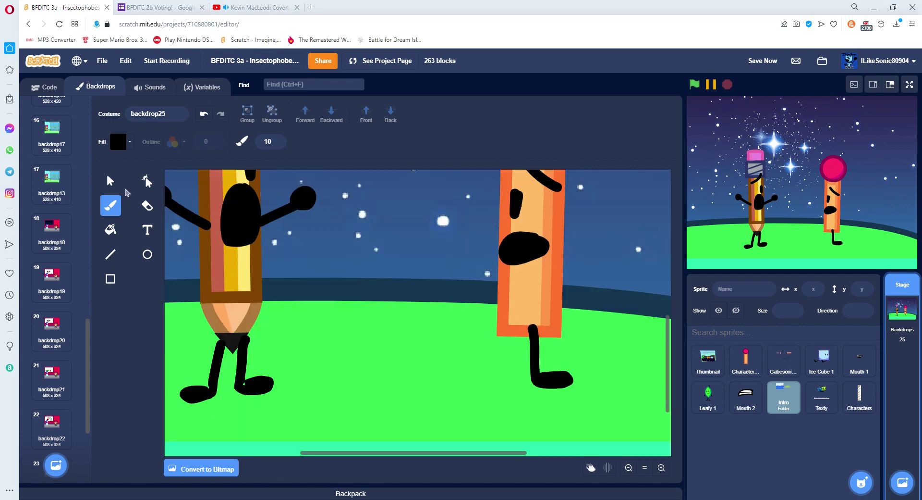
left_click(111, 181)
mouse_move(535, 348)
left_mouse_down()
mouse_move(544, 359)
mouse_move(519, 399)
mouse_move(484, 390)
left_mouse_up()
left_click(111, 205)
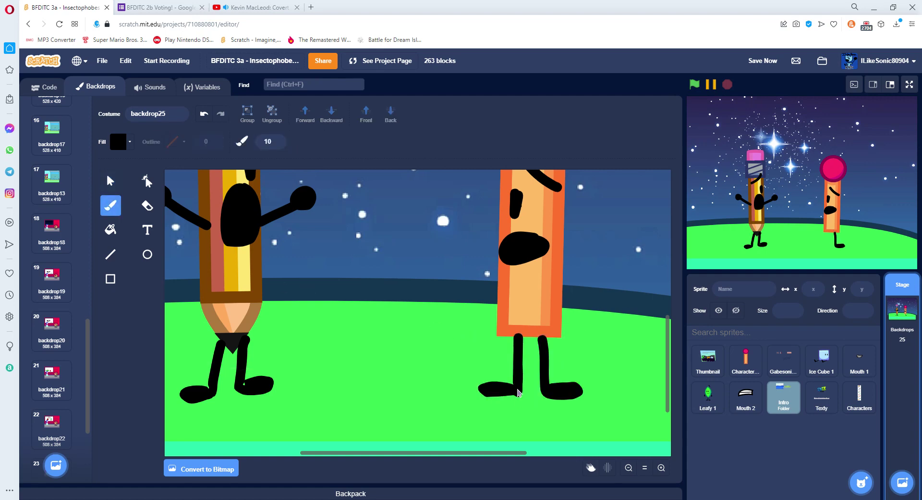
scroll(574, 312, "up", 3)
left_click_drag(562, 338, 587, 394)
mouse_move(500, 329)
left_mouse_down()
mouse_move(485, 340)
mouse_move(473, 317)
mouse_move(462, 327)
mouse_move(477, 329)
mouse_move(465, 315)
left_mouse_up()
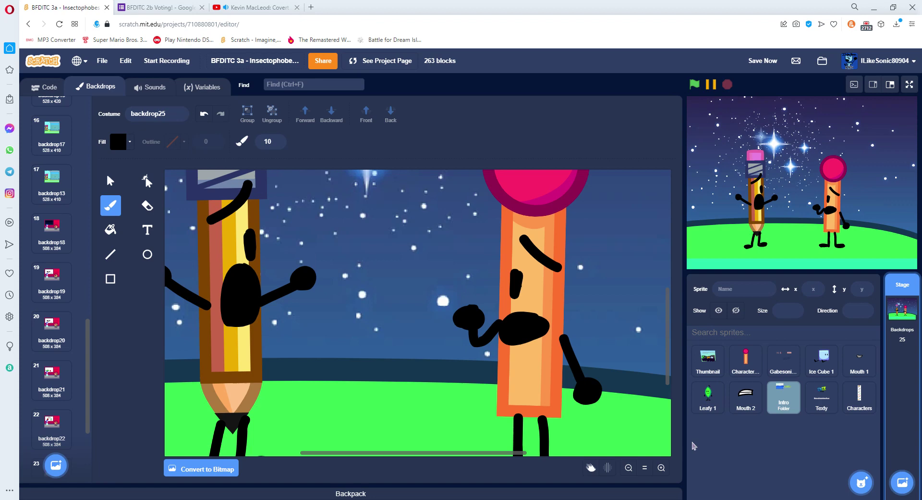
left_click(644, 467)
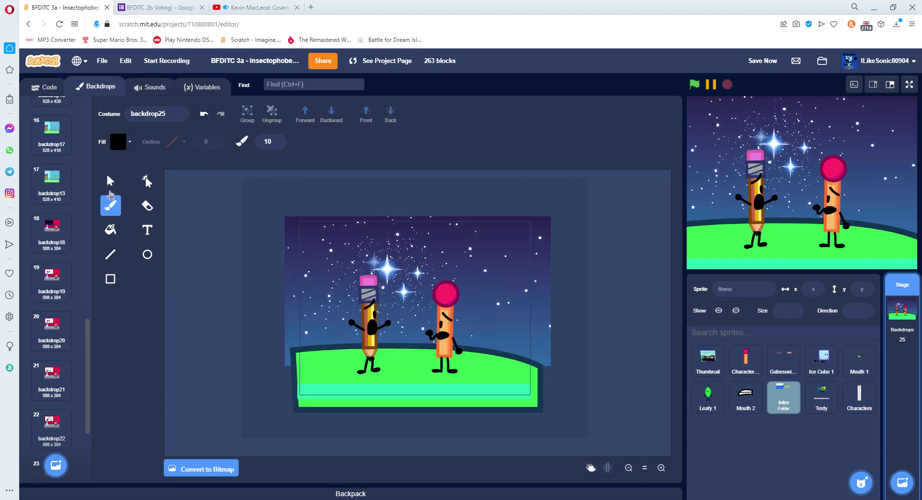
Zoom in and take the pencil body's yellow as the fill colour
left_click(110, 182)
scroll(93, 329, "down", 3)
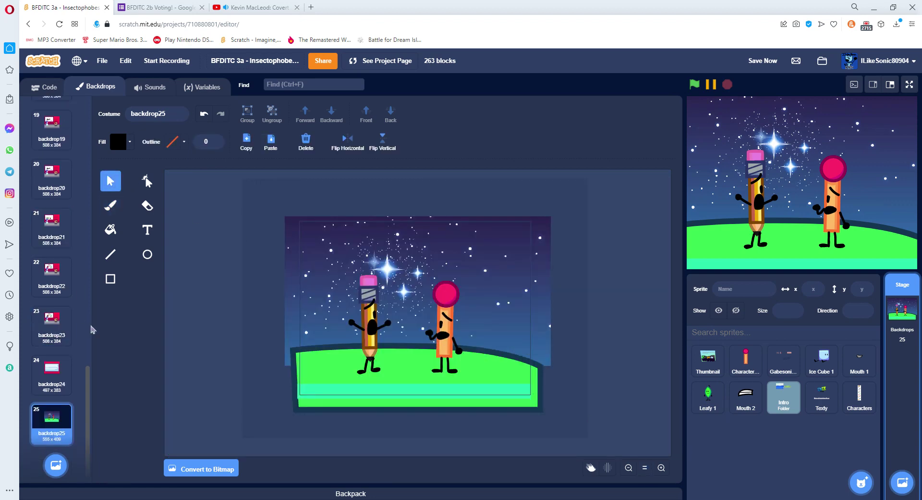
left_click(658, 468)
left_click(147, 182)
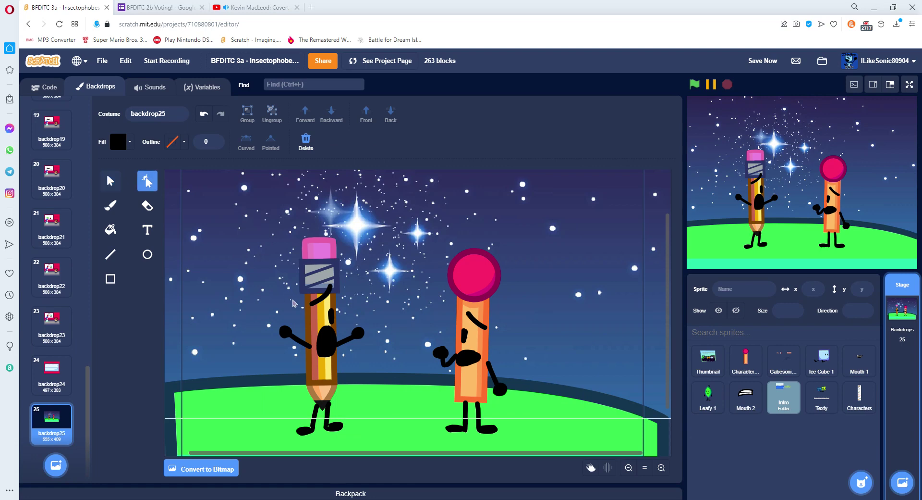
left_click(321, 313)
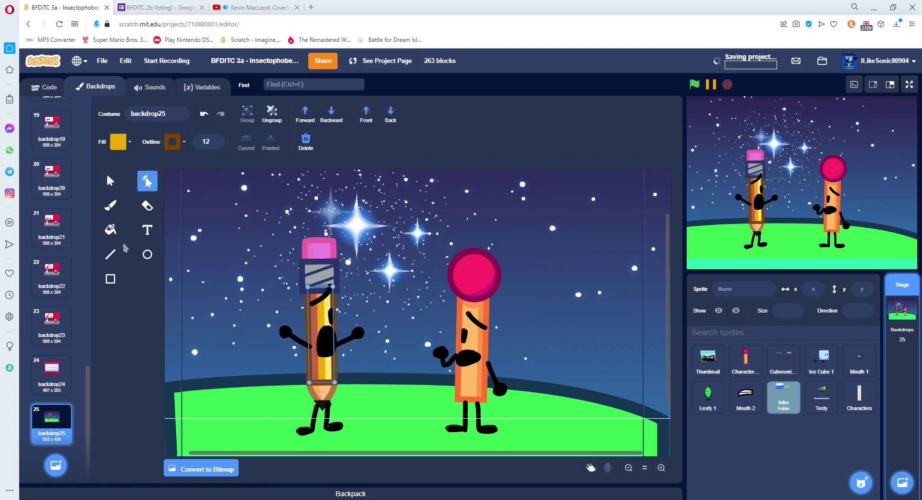
Add 中文-font text "Oh no, Match! One of us is going to be eliminated this early!" and move it up-left
left_click(141, 232)
left_click(237, 221)
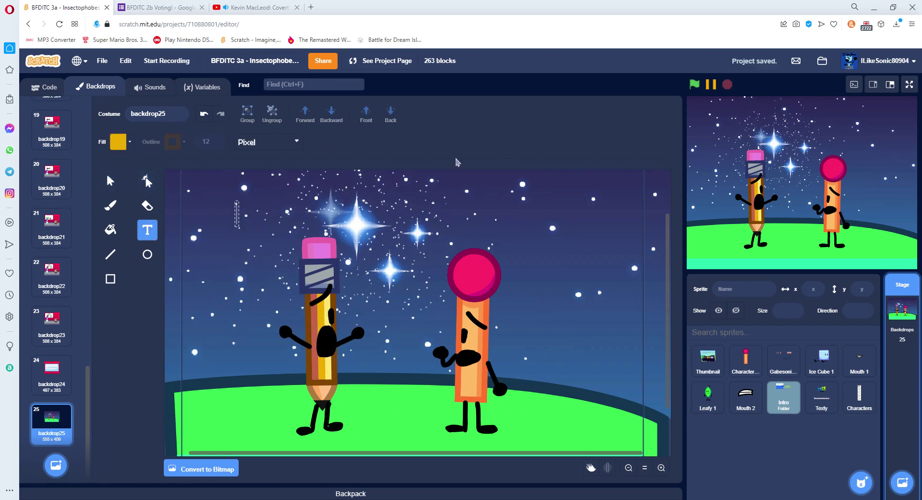
type("N")
key("BackSpace")
type("O")
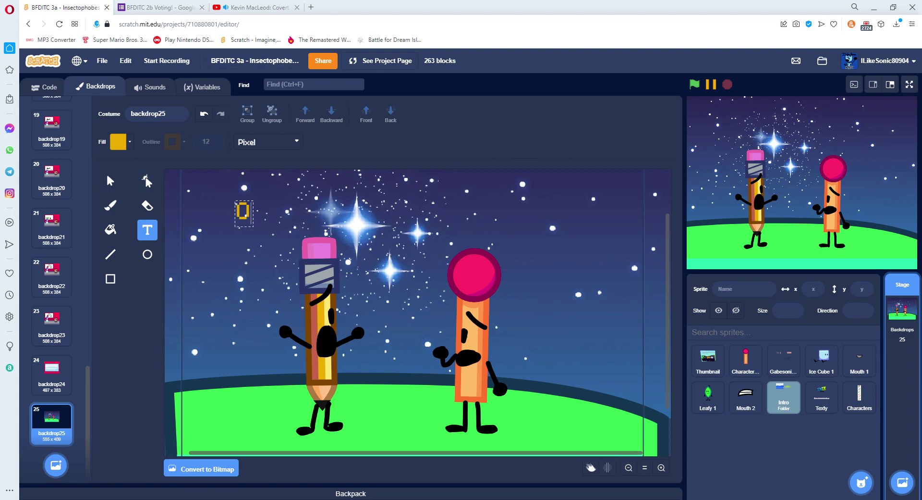
left_click(276, 143)
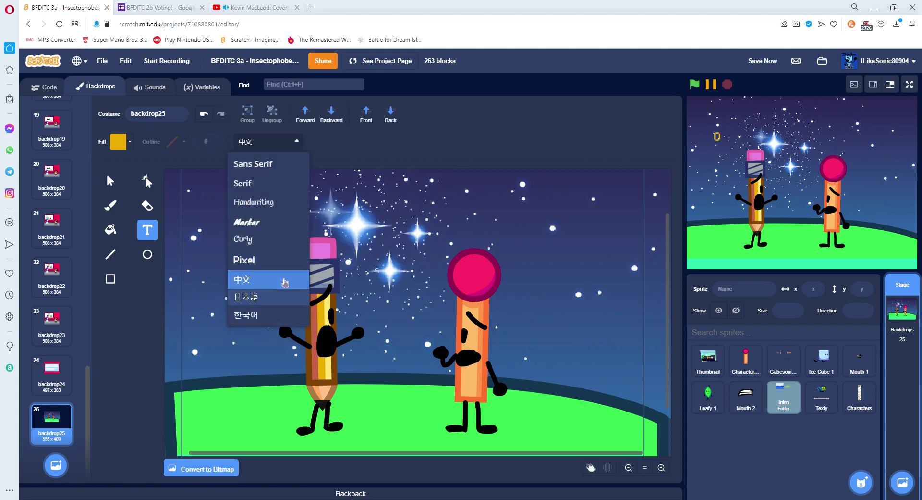
left_click(265, 282)
type("h")
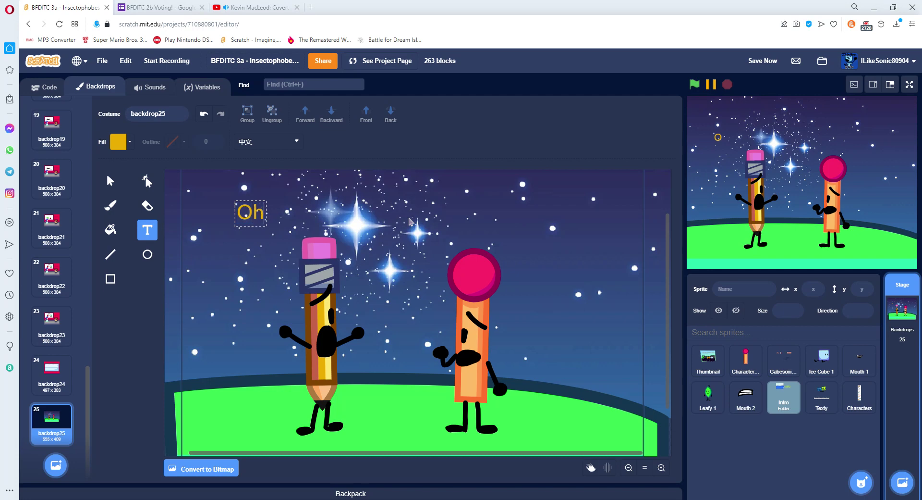
type(" no, Match")
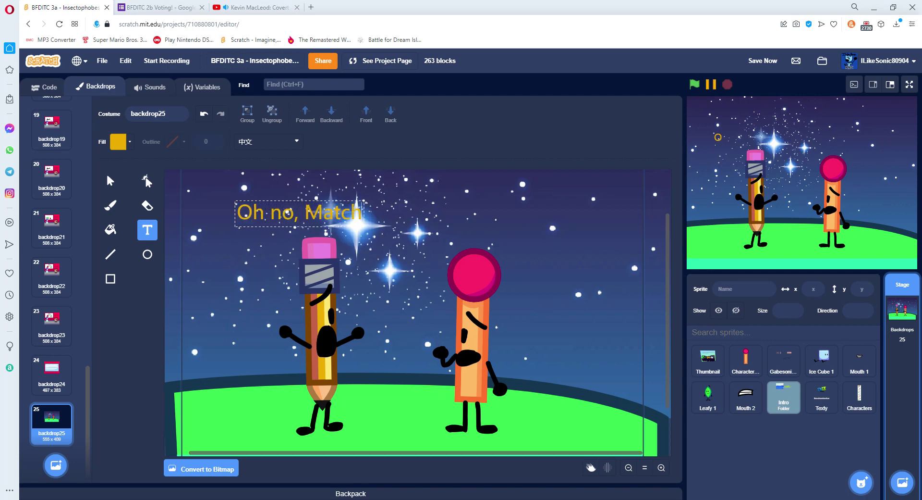
type("! One of us")
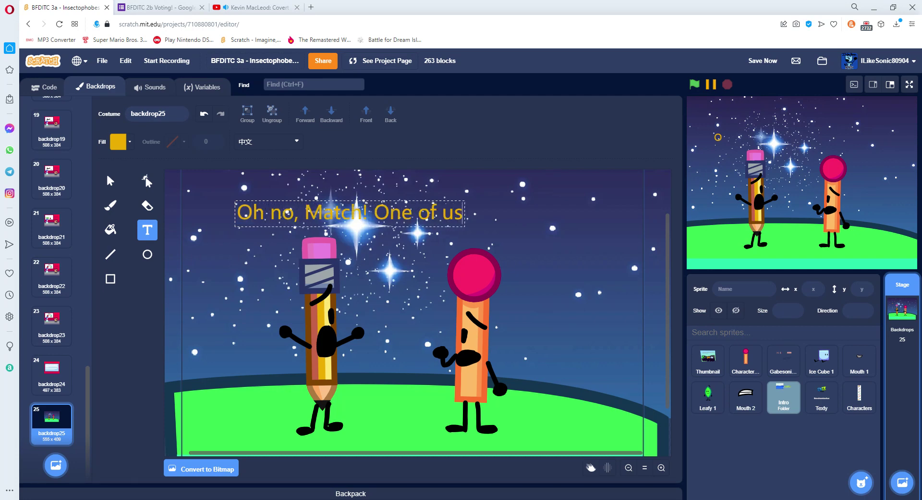
type(" is going to")
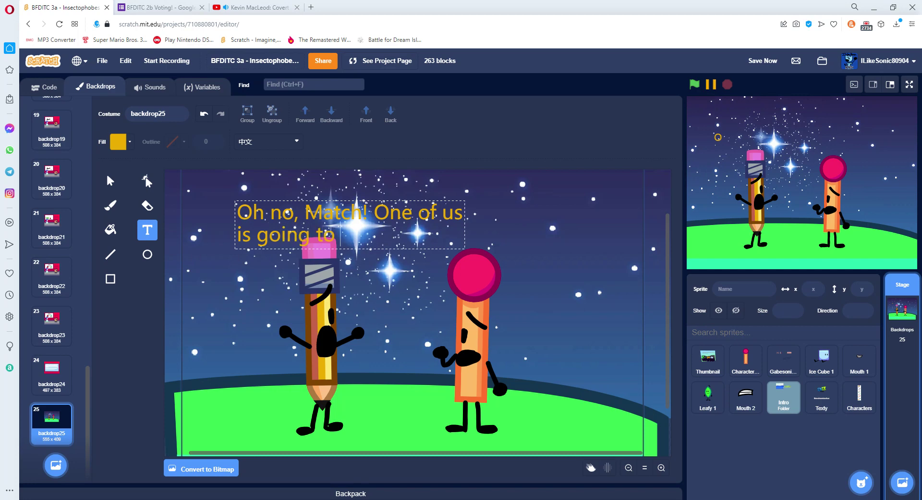
type(" be eliminated t")
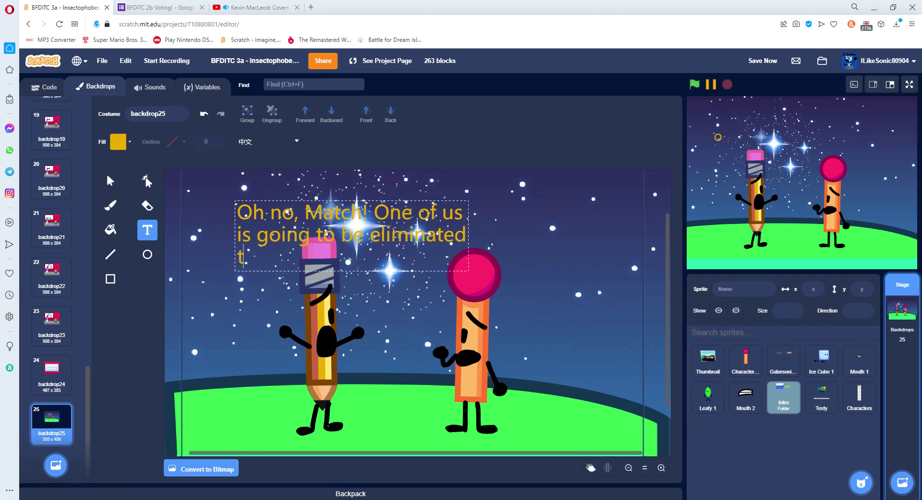
type("his")
key("BackSpace")
type("is early!")
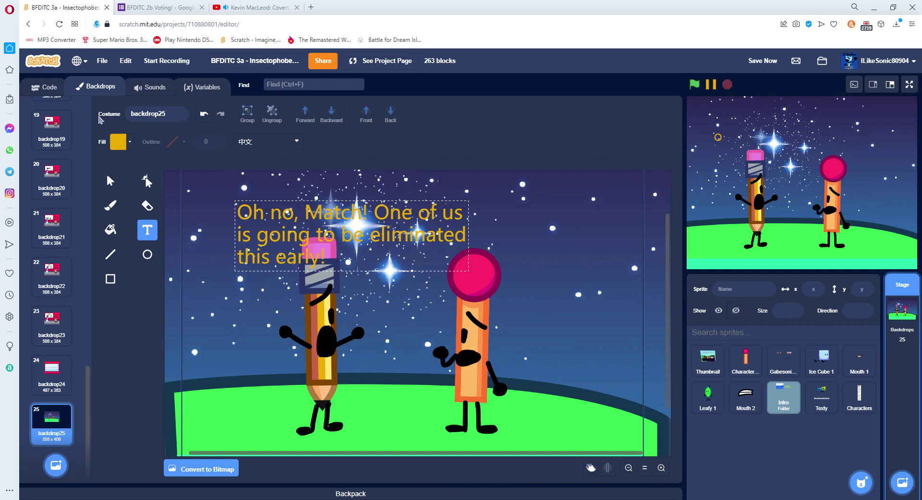
left_click(110, 179)
mouse_move(310, 240)
left_mouse_down()
mouse_move(272, 202)
mouse_move(317, 248)
left_mouse_up()
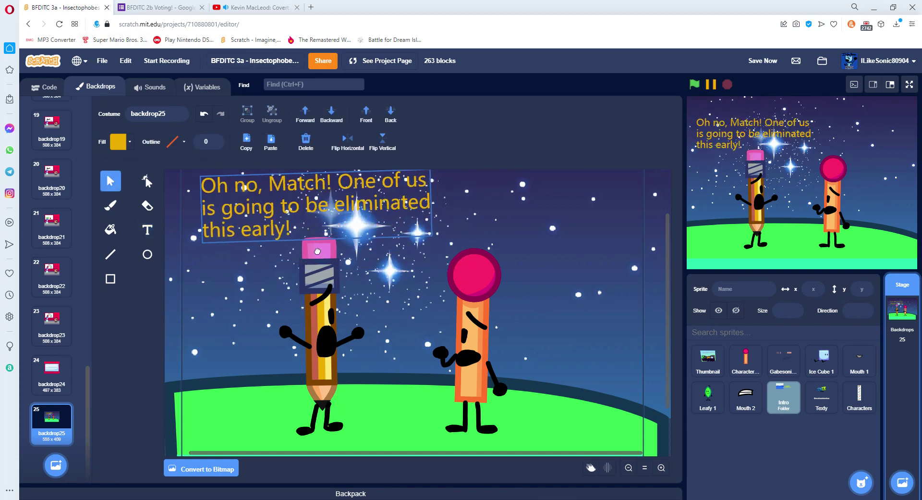
Tilt the dialogue, duplicate it, and position both copies in the sky
left_click_drag(269, 194, 525, 192)
left_click(243, 148)
left_click(270, 145)
left_click_drag(549, 255, 542, 255)
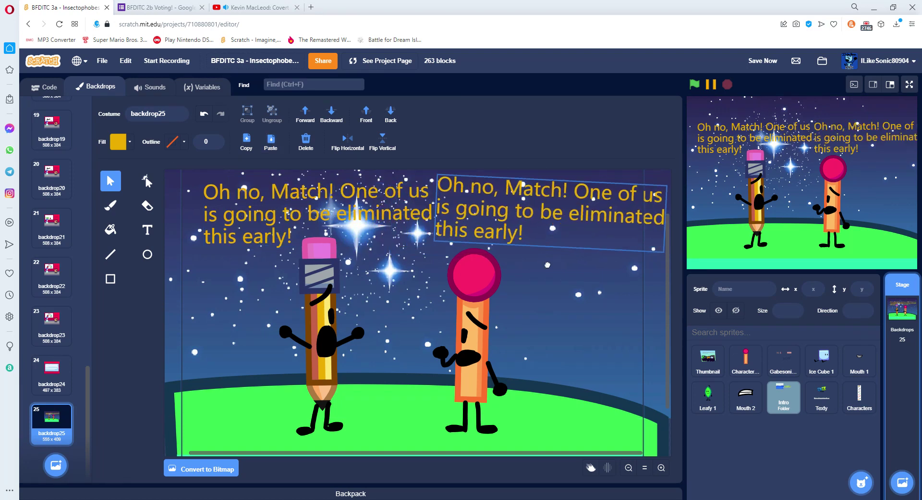
left_click_drag(393, 211, 373, 212)
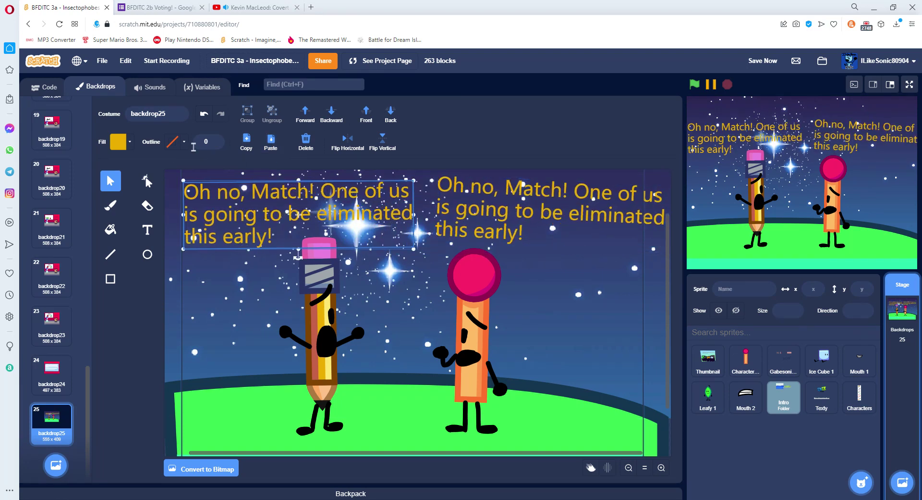
left_click_drag(486, 191, 481, 194)
Colour the duplicate pink from the match head and reword it "Pence-pence, I know it's hard, but if I get eliminated you just got to keep go"
left_click(129, 142)
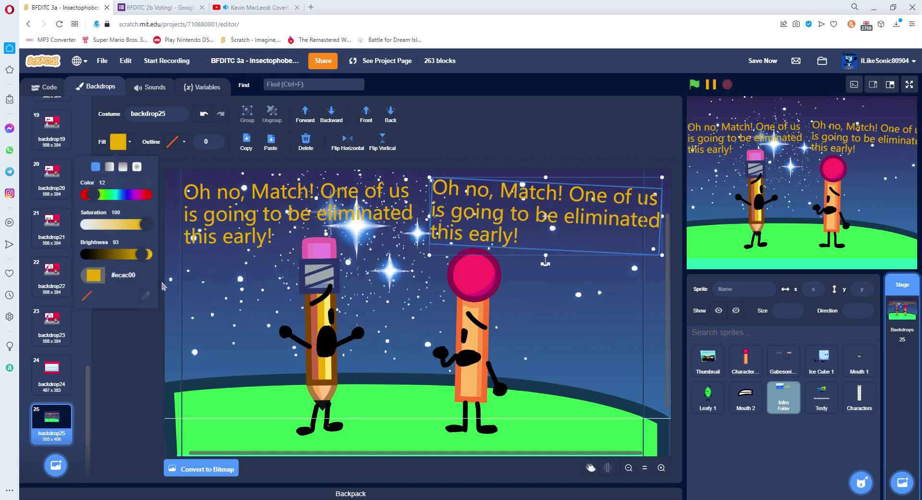
left_click(146, 298)
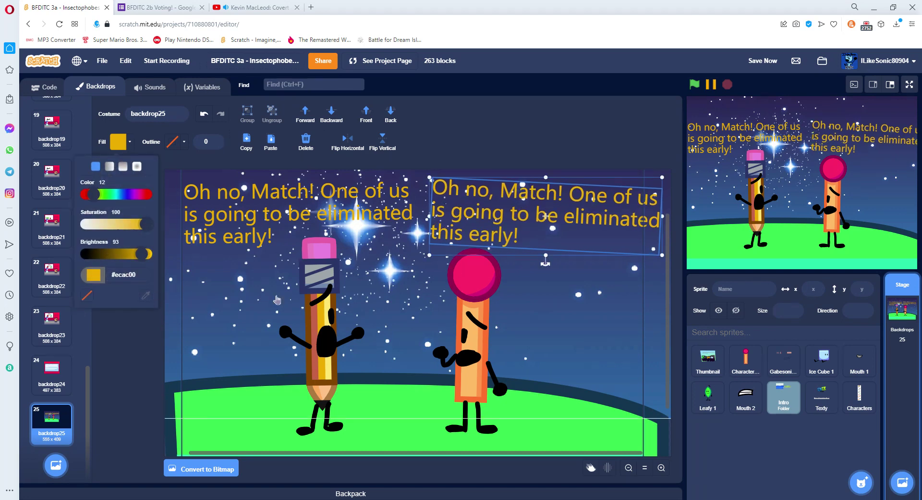
left_click(471, 276)
double_click(532, 225)
key("BackSpace")
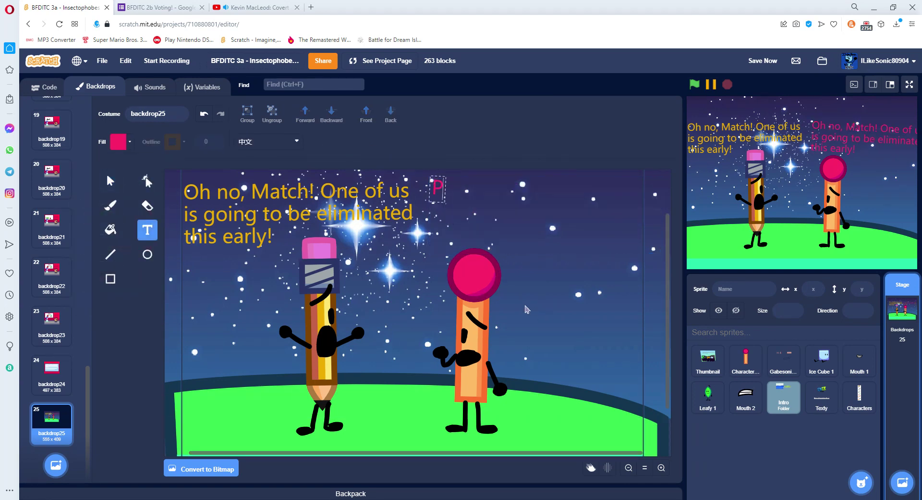
type("Pence-pence")
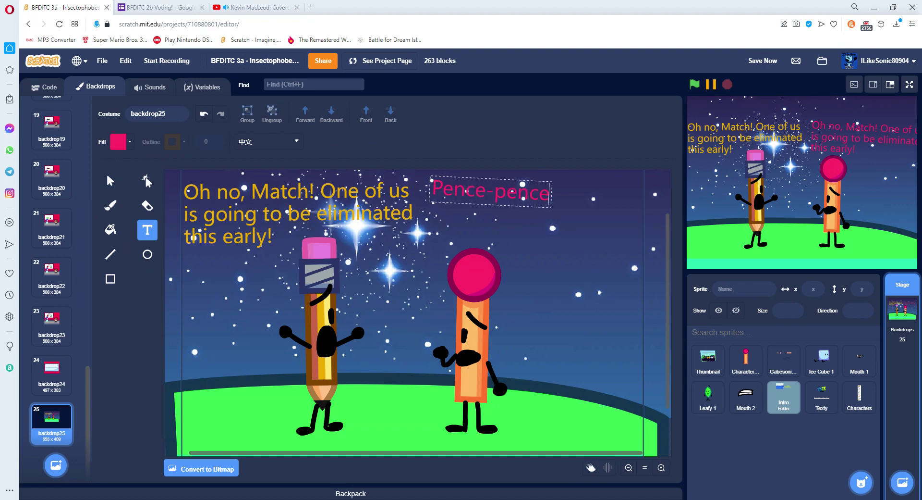
type(", I know it's")
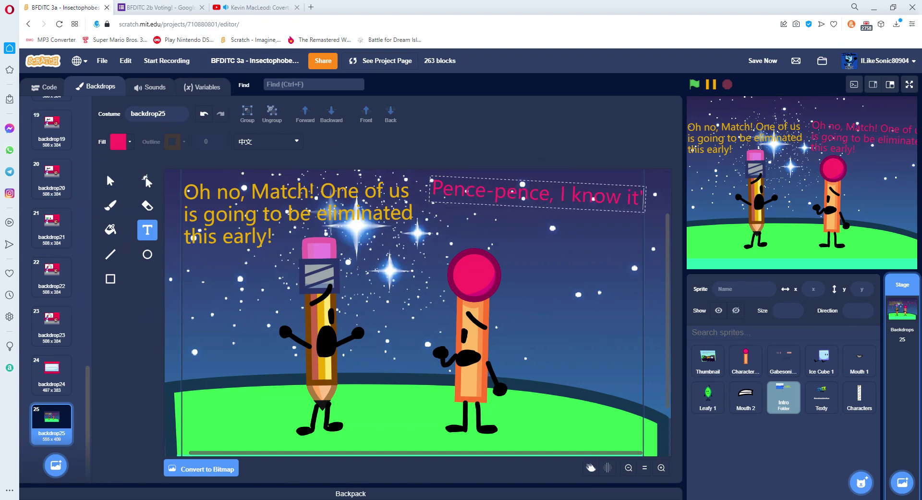
key("Return")
type("hard, b")
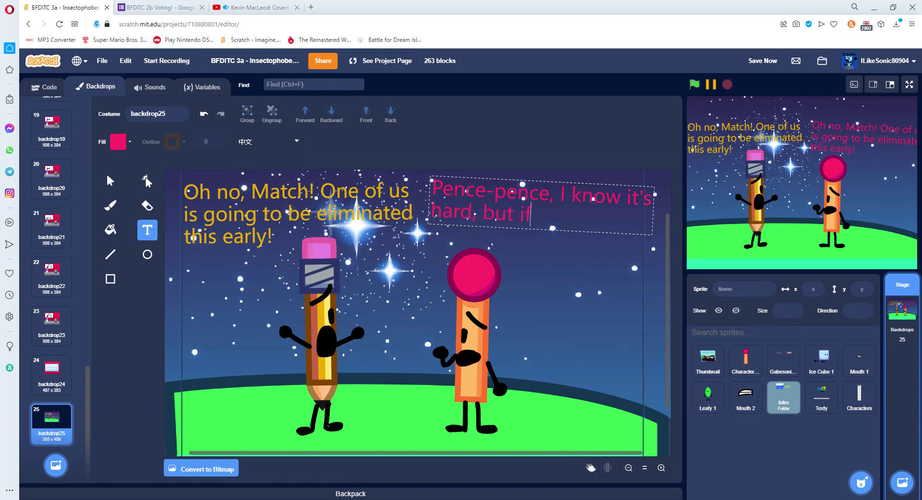
type("ut if I get")
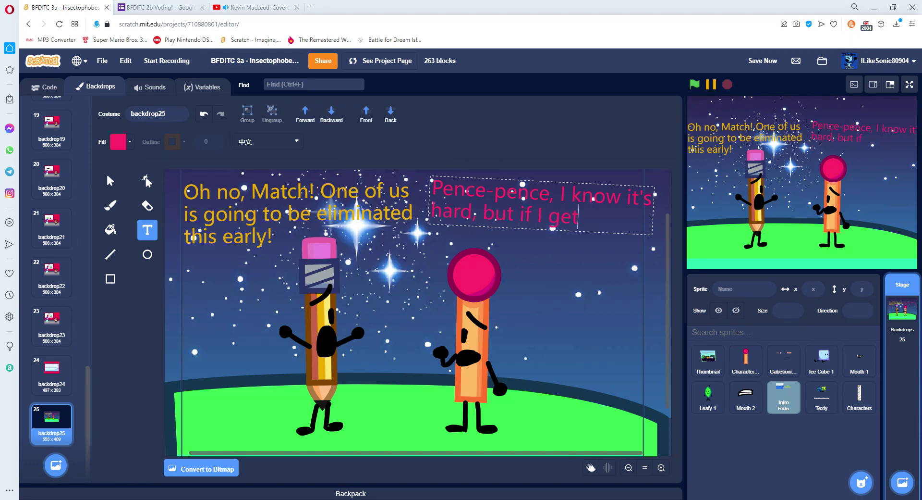
type(" eliminat")
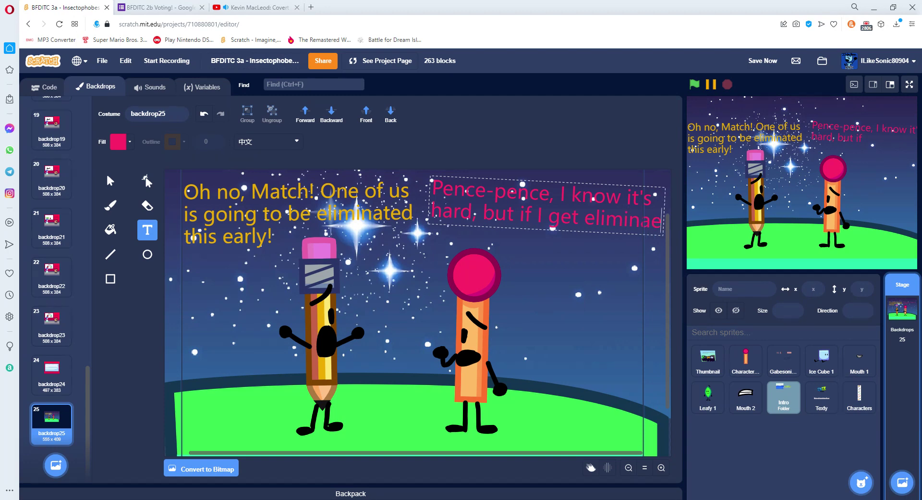
type("ed you ju")
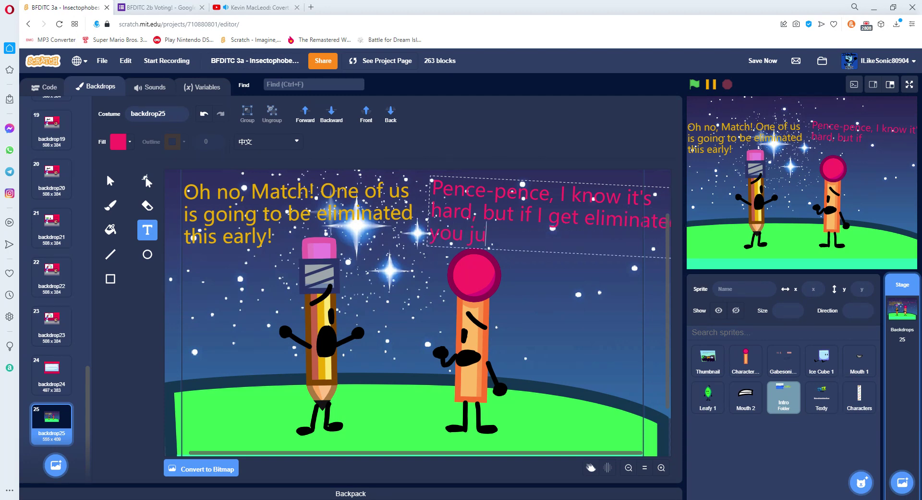
type("st got to keep")
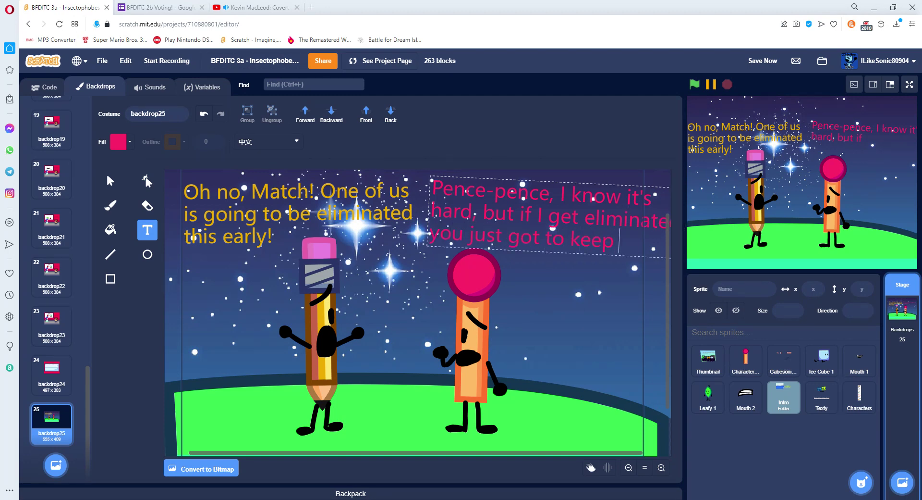
type(" goin")
Undo the accidental background shift, then move and enlarge the pink dialogue onto the canvas
left_click(107, 183)
left_click_drag(424, 179, 491, 196)
left_click(204, 114)
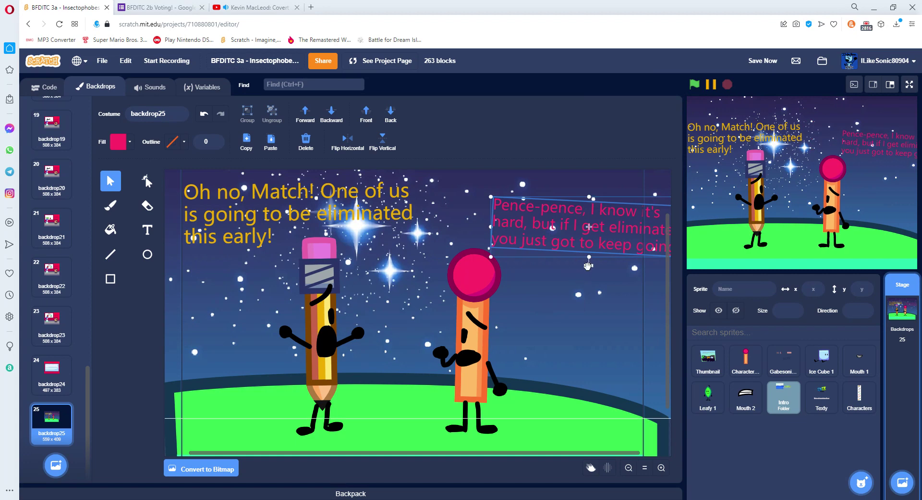
left_click_drag(581, 234, 517, 217)
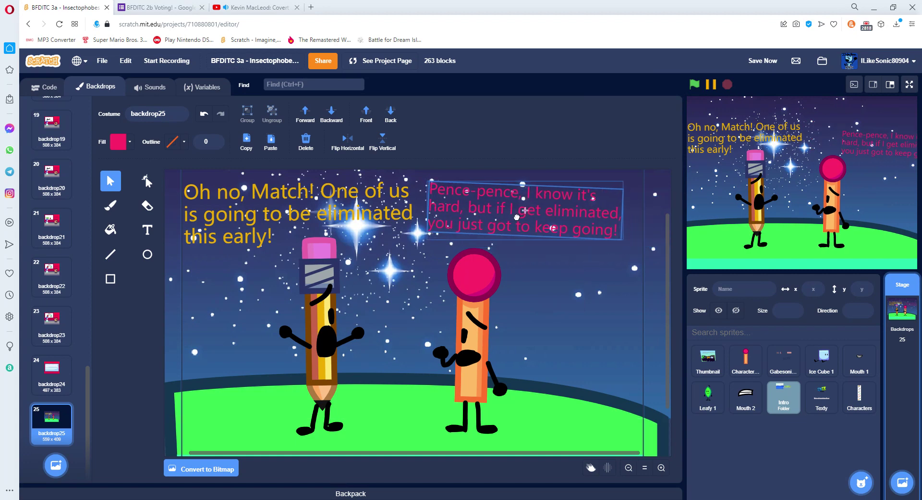
left_click_drag(623, 239, 637, 243)
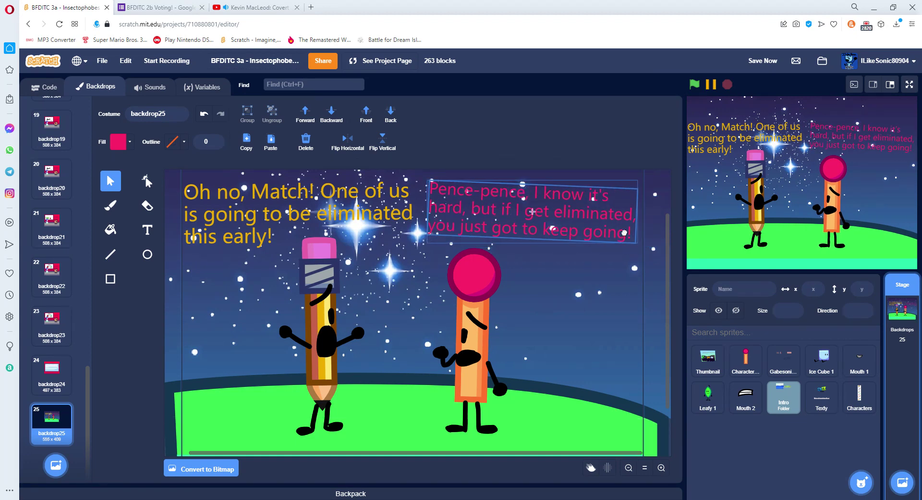
left_click(644, 468)
Duplicate backdrop25 as backdrop26 and delete all its copied artwork
left_click(655, 377)
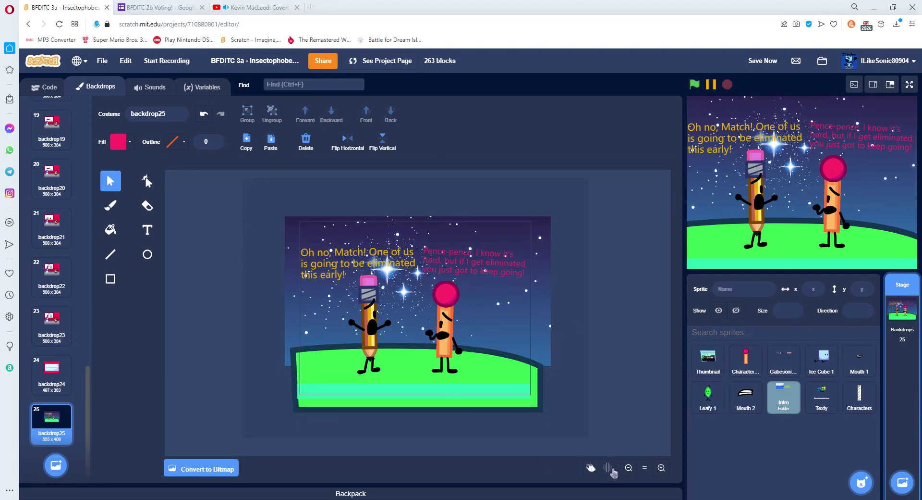
mouse_move(56, 464)
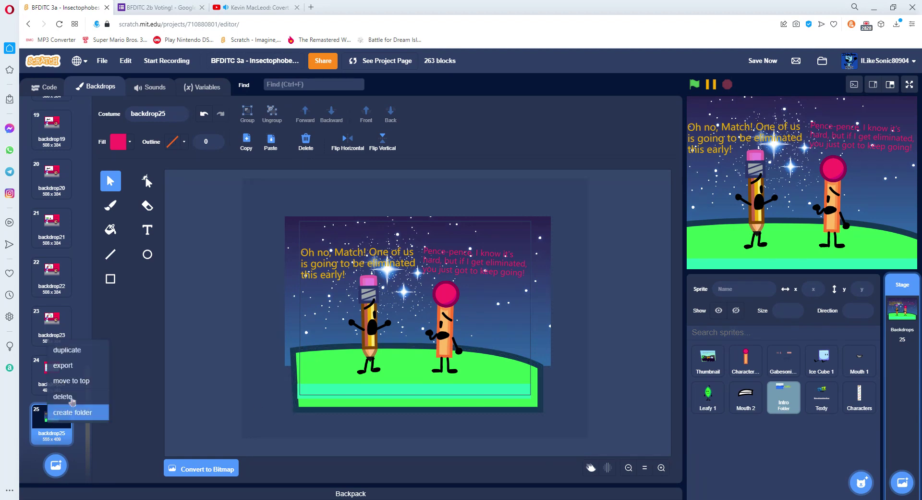
left_click(80, 354)
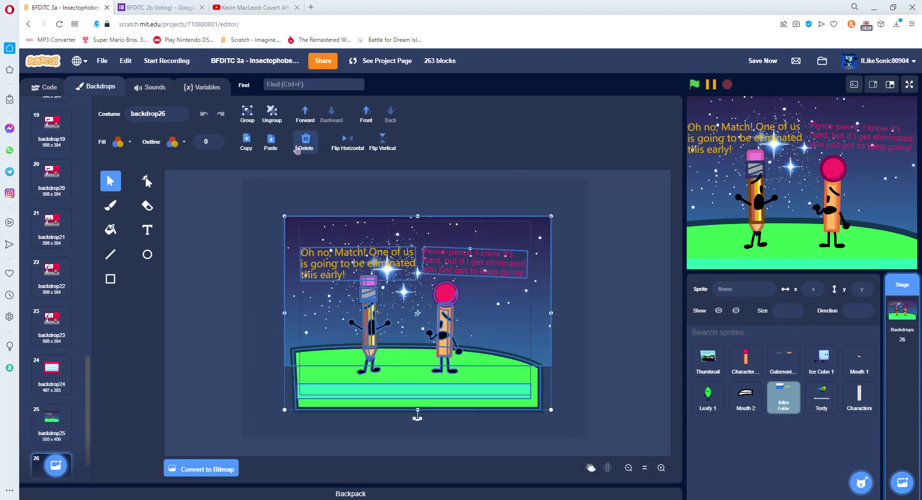
left_click(306, 140)
Draw a dark navy (#282c69) rectangle covering the whole canvas
left_click(110, 278)
left_click(117, 144)
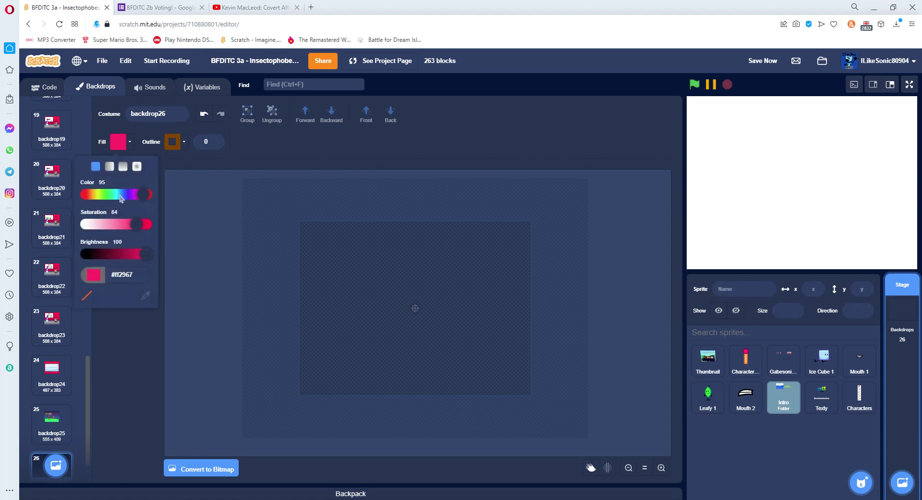
left_click_drag(145, 194, 125, 194)
left_click_drag(138, 224, 118, 225)
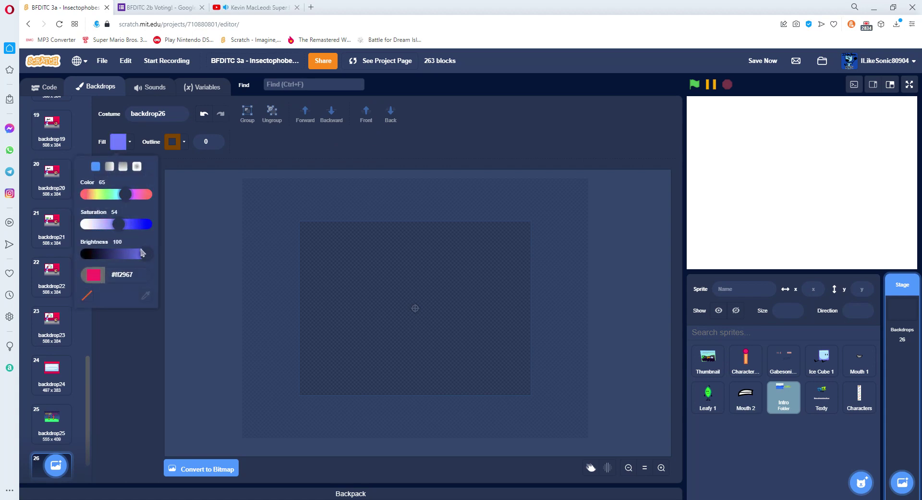
left_click_drag(146, 254, 123, 228)
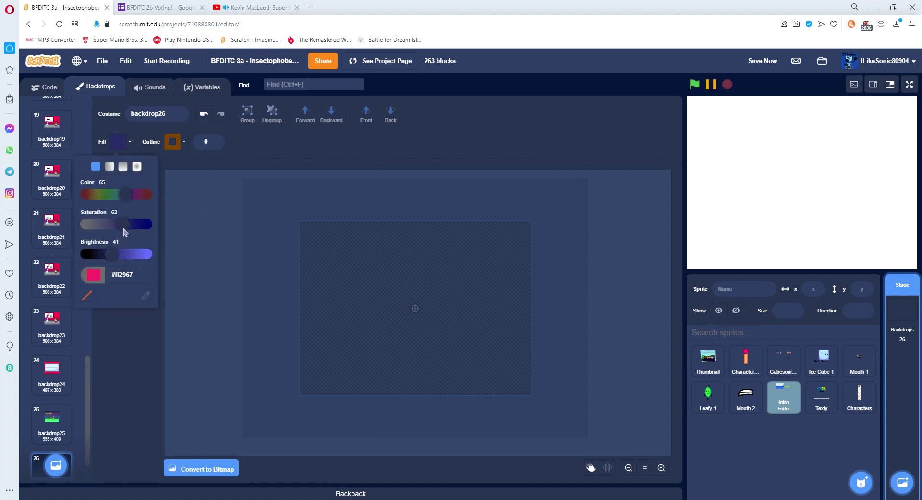
mouse_move(301, 221)
left_mouse_down()
mouse_move(537, 405)
mouse_move(523, 387)
left_mouse_up()
left_click(562, 329)
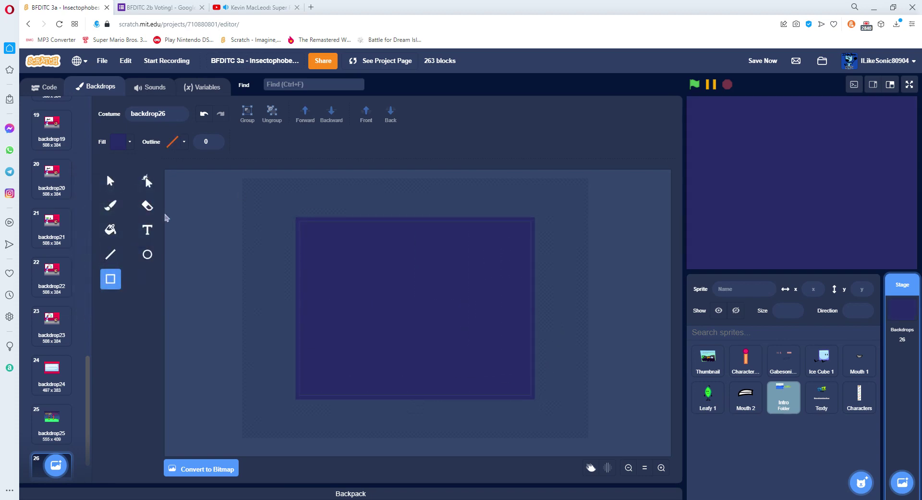
Select the Text tool and remove the colour from its fill
left_click(145, 227)
left_click(125, 142)
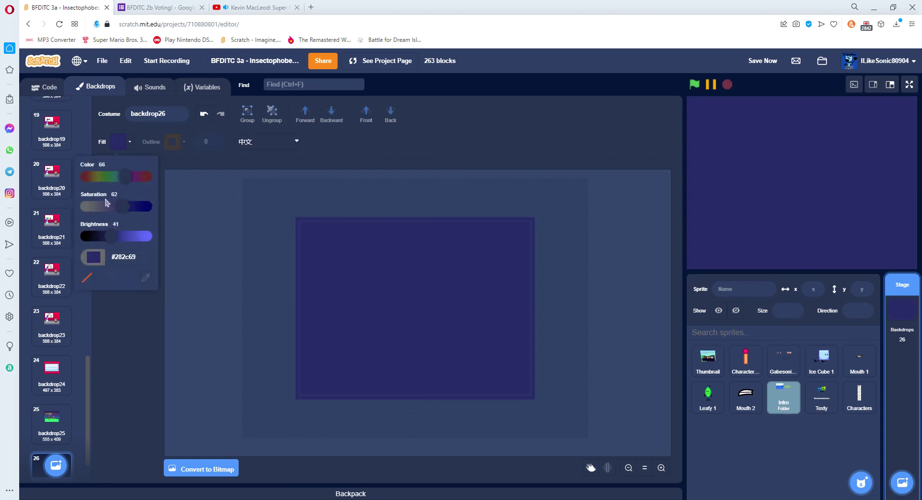
left_click_drag(107, 202, 69, 211)
Add white text "VOTE FOR WHO YOU WANT TO BE ELIMINATED" near the top
left_click_drag(116, 242, 153, 236)
left_click(305, 235)
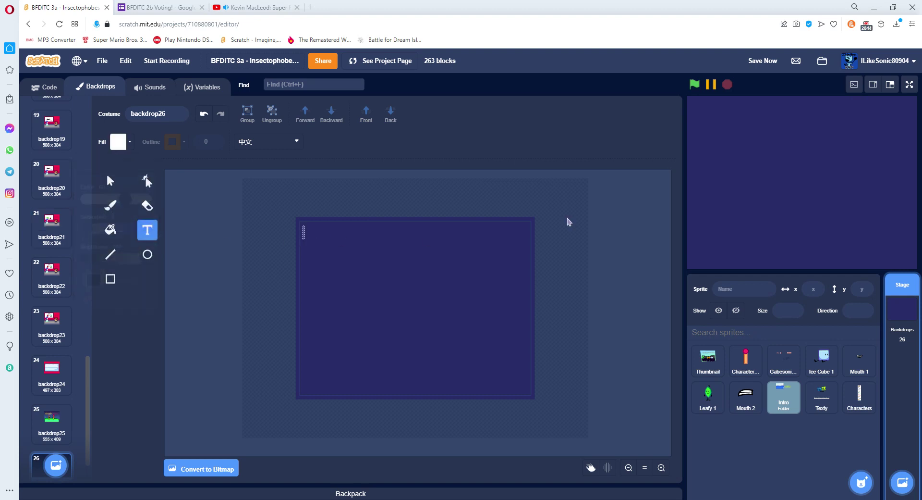
type("VOTE FOR WH")
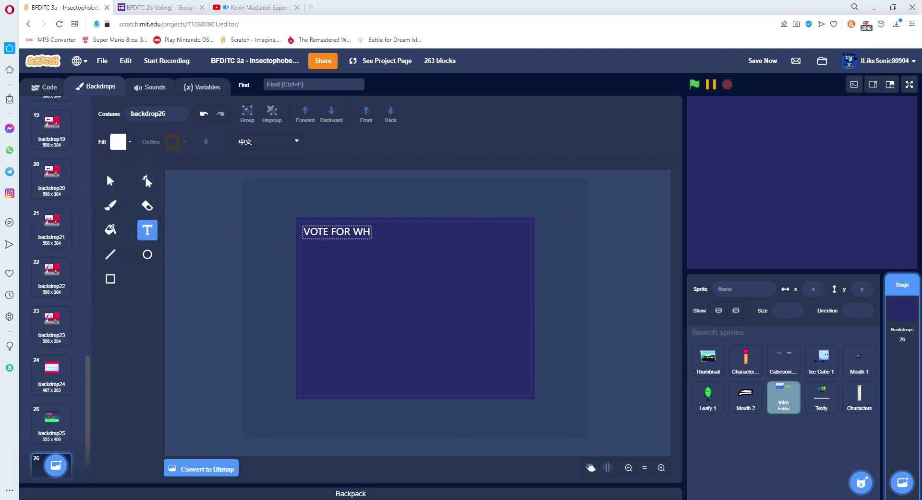
type("O YOU WANT TO B")
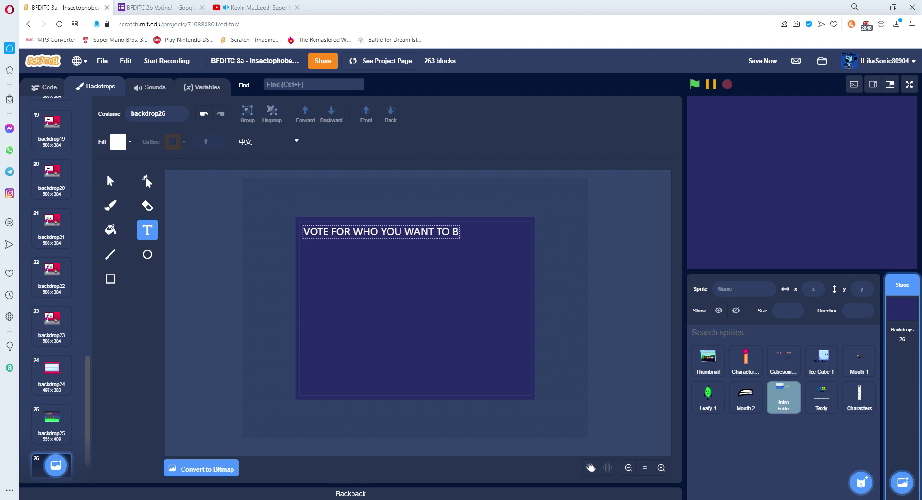
type("E ELIMINATED")
key("Return")
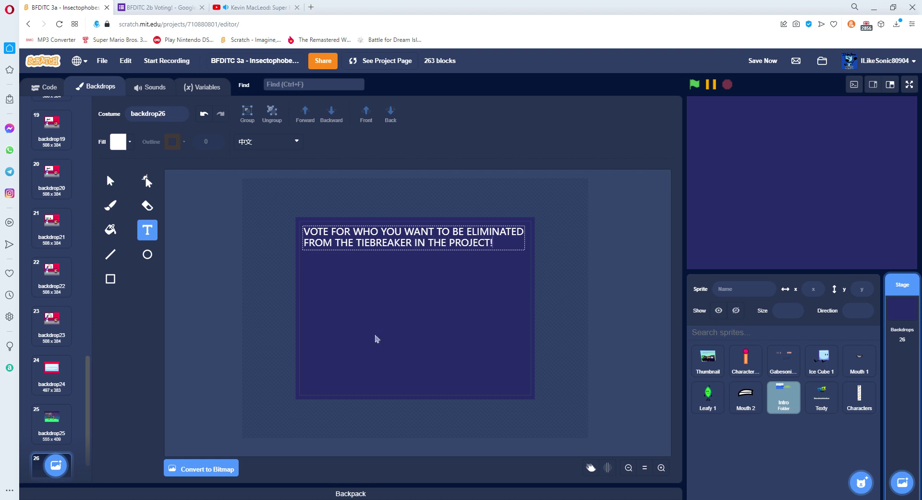
Add "Also, do the challenge (please)" at the bottom centre and zoom in
left_click(304, 397)
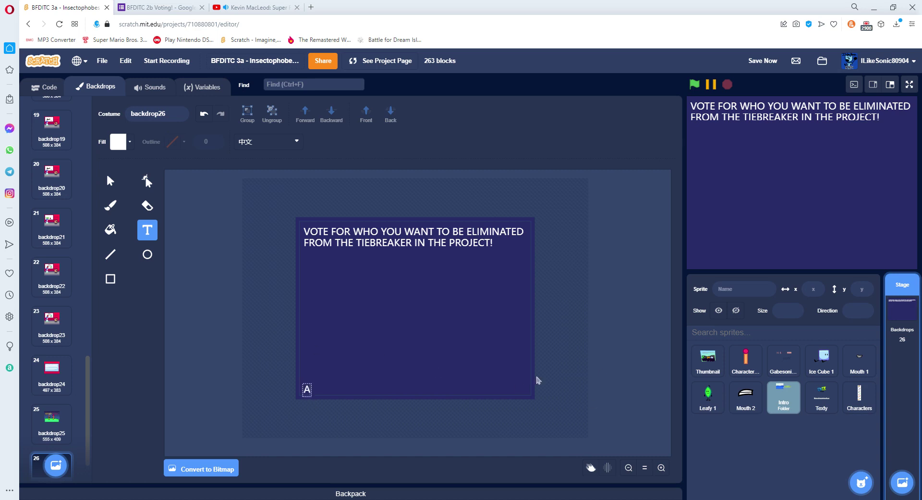
type("Also, do the cha")
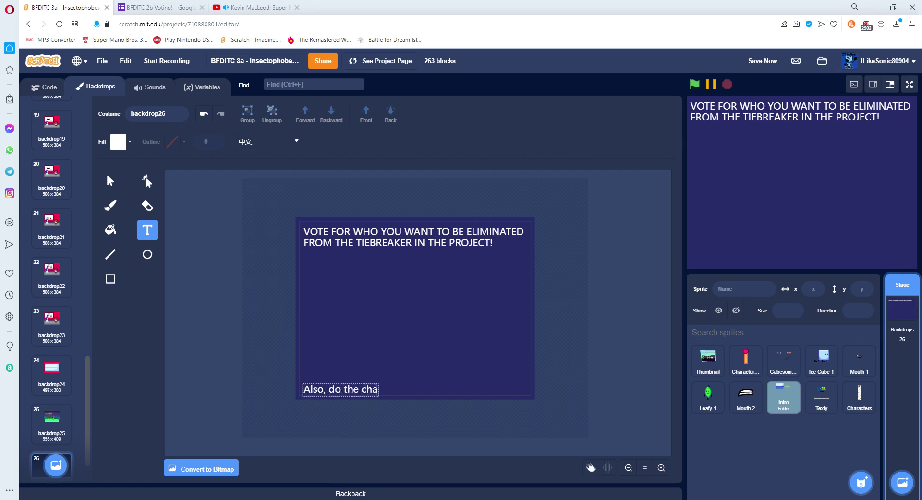
type("lelngnge (please)")
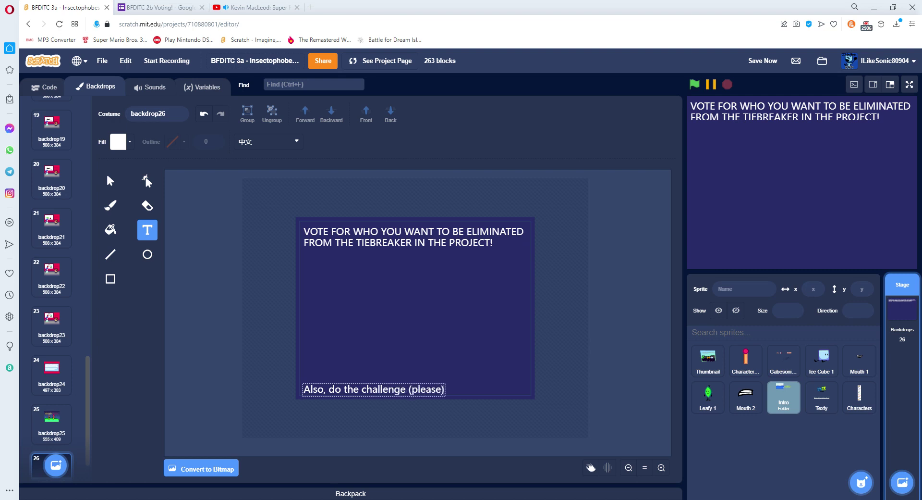
left_click(120, 184)
left_click_drag(370, 403, 410, 399)
left_click(469, 421)
left_click(661, 467)
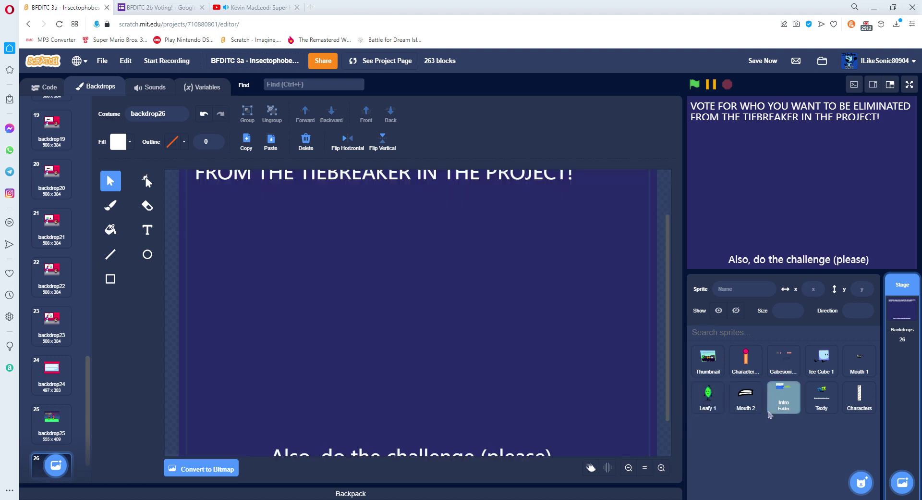
Move the Thumbnail sprite's 'presents' credit line above the episode title, then return to the stage backdrops
left_click(789, 409)
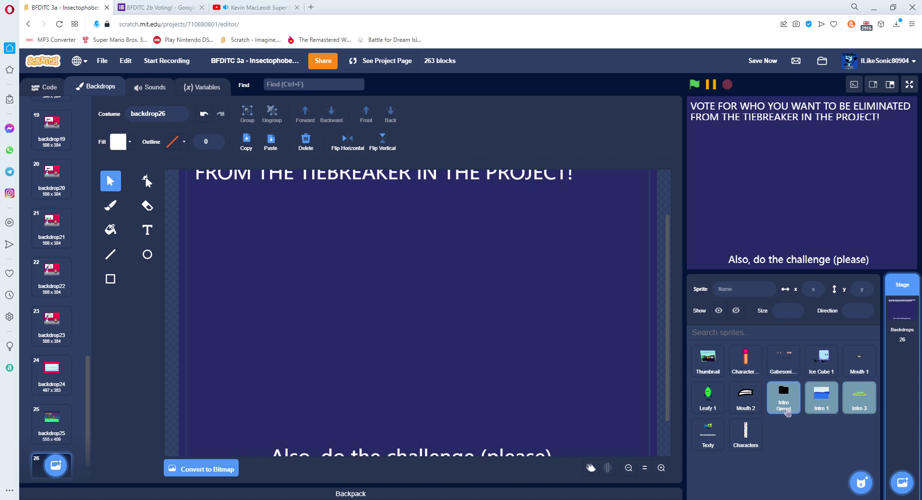
left_click(788, 410)
left_click(708, 358)
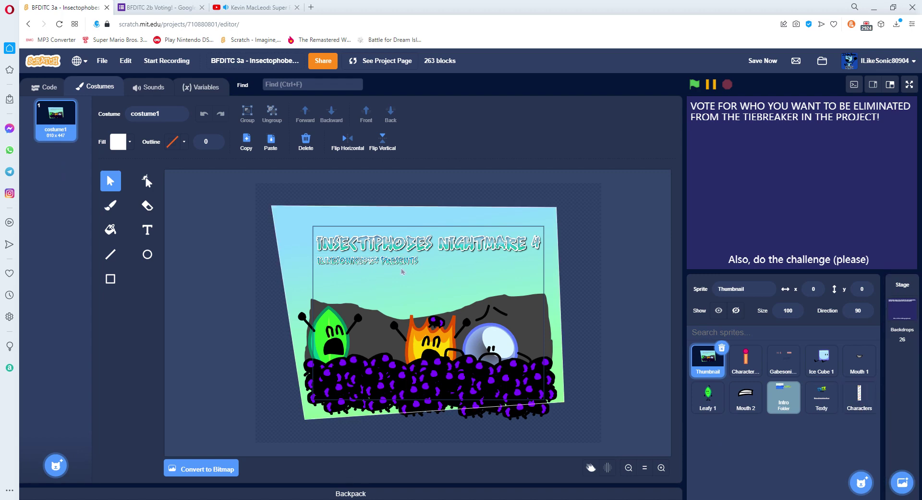
left_click_drag(399, 261, 428, 248)
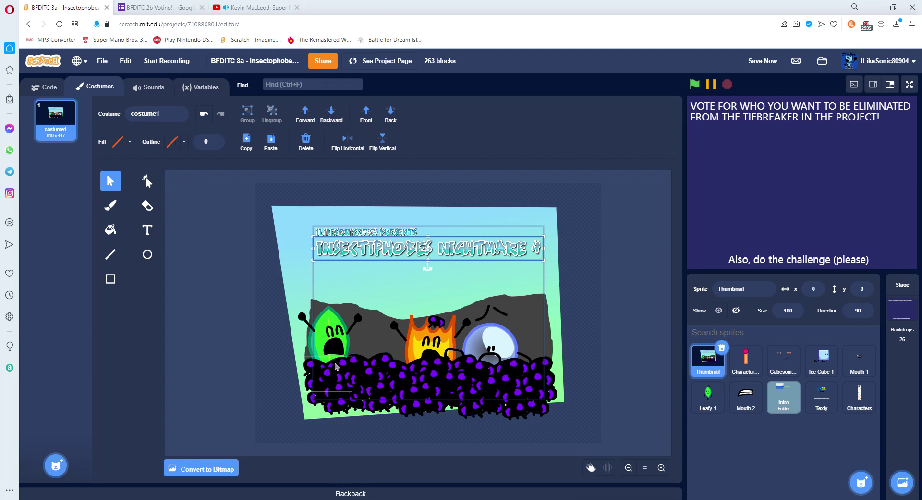
left_click(633, 412)
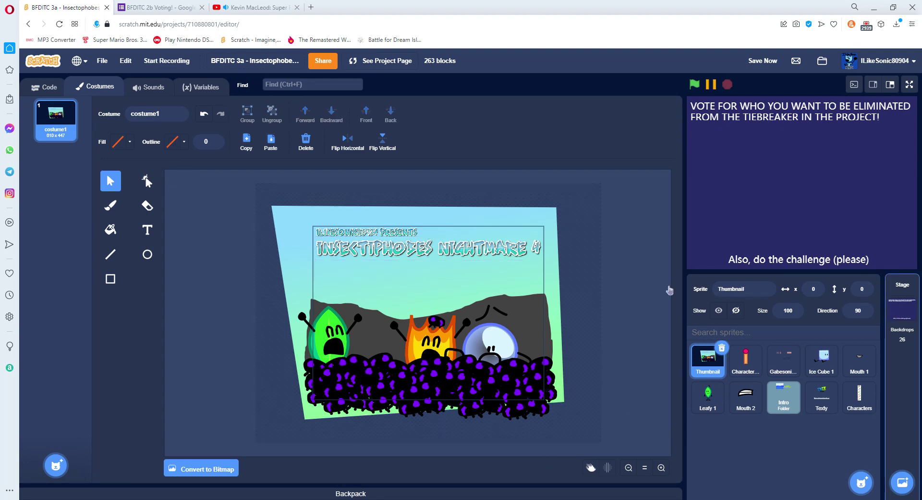
left_click(902, 308)
scroll(62, 331, "down", 15)
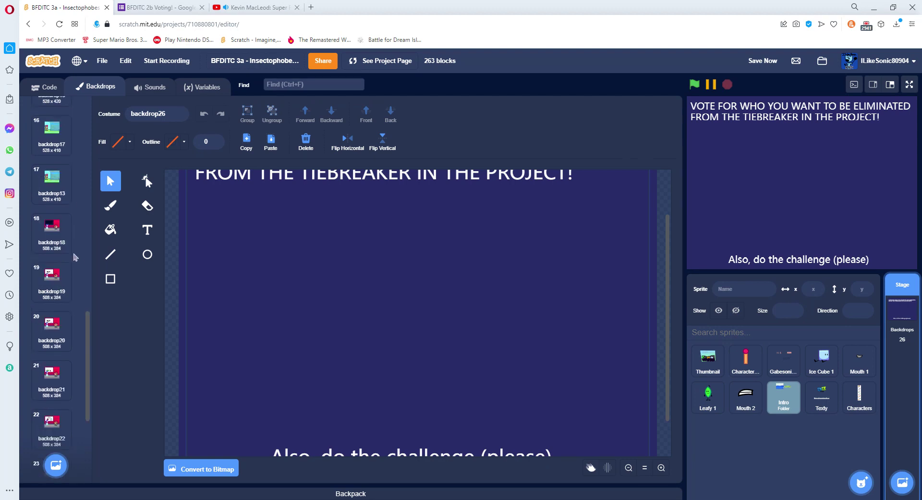
Open backdrop20's bankrupt-and-cake dialogue and erase the old episode name after 'BFDITC 3a' in the project title
left_click(53, 281)
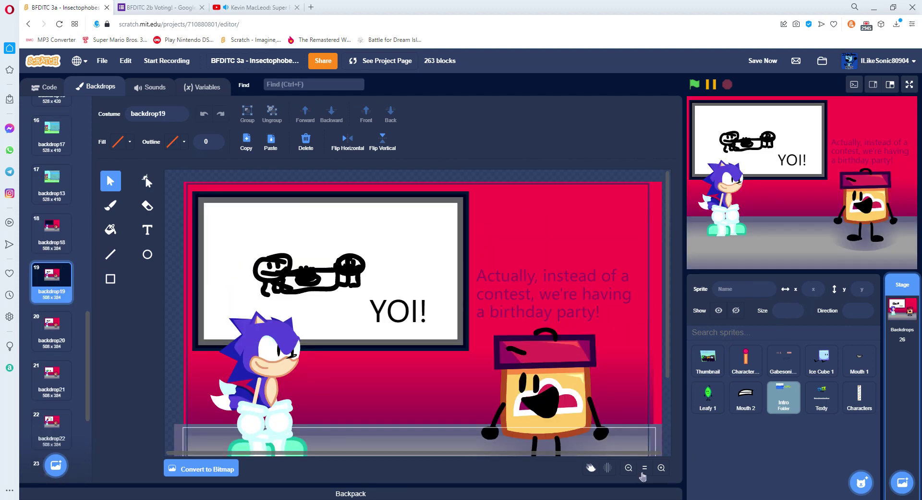
left_click(55, 327)
left_click(148, 230)
left_click(557, 292)
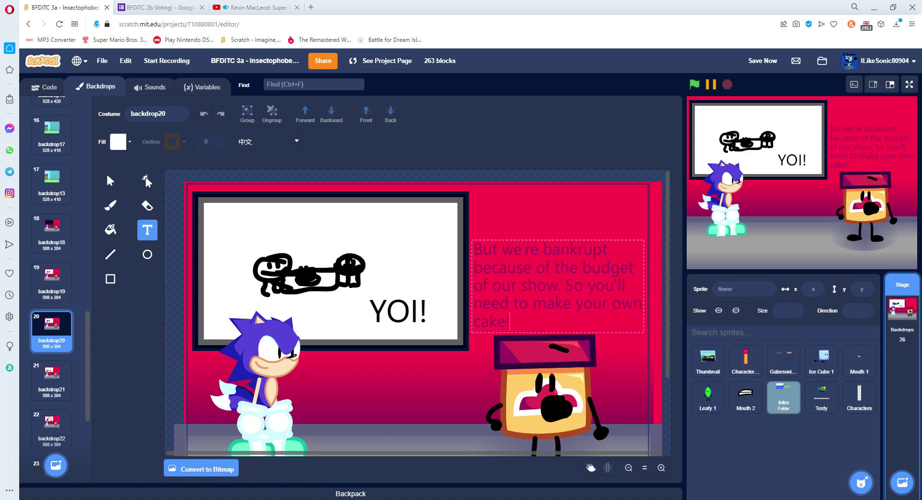
key("Escape")
left_click_drag(251, 61, 603, 189)
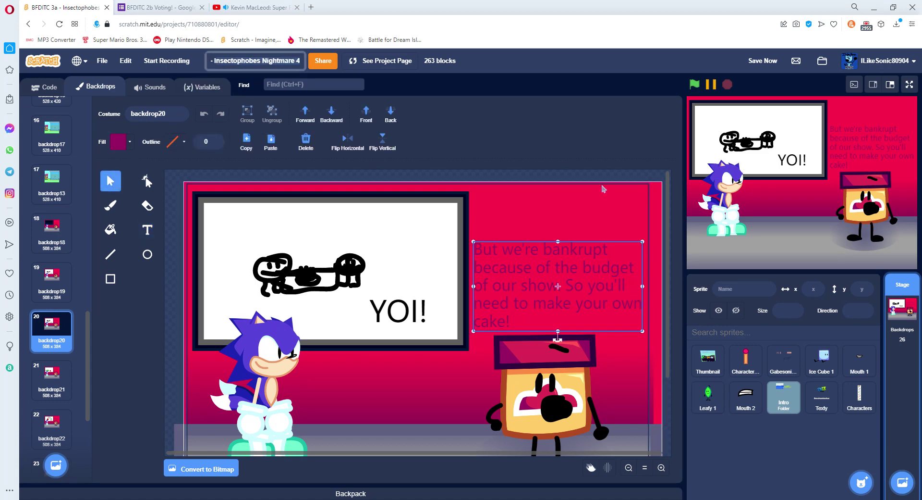
key("BackSpace")
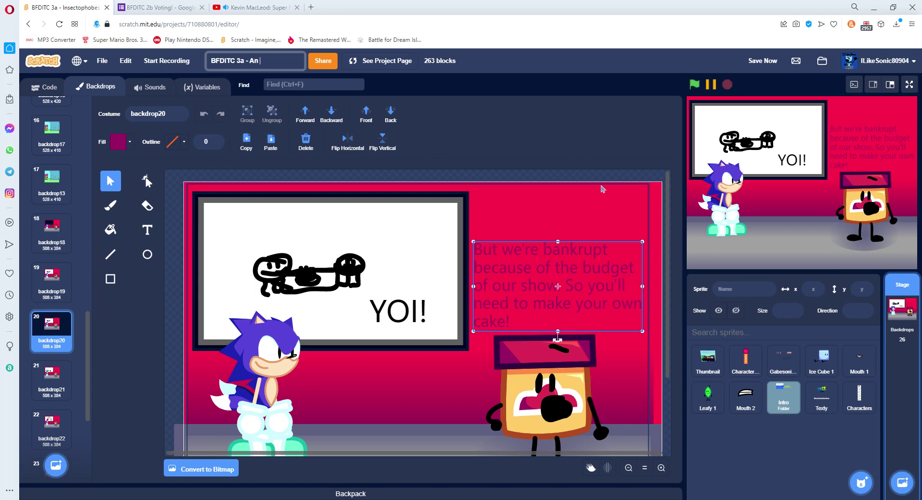